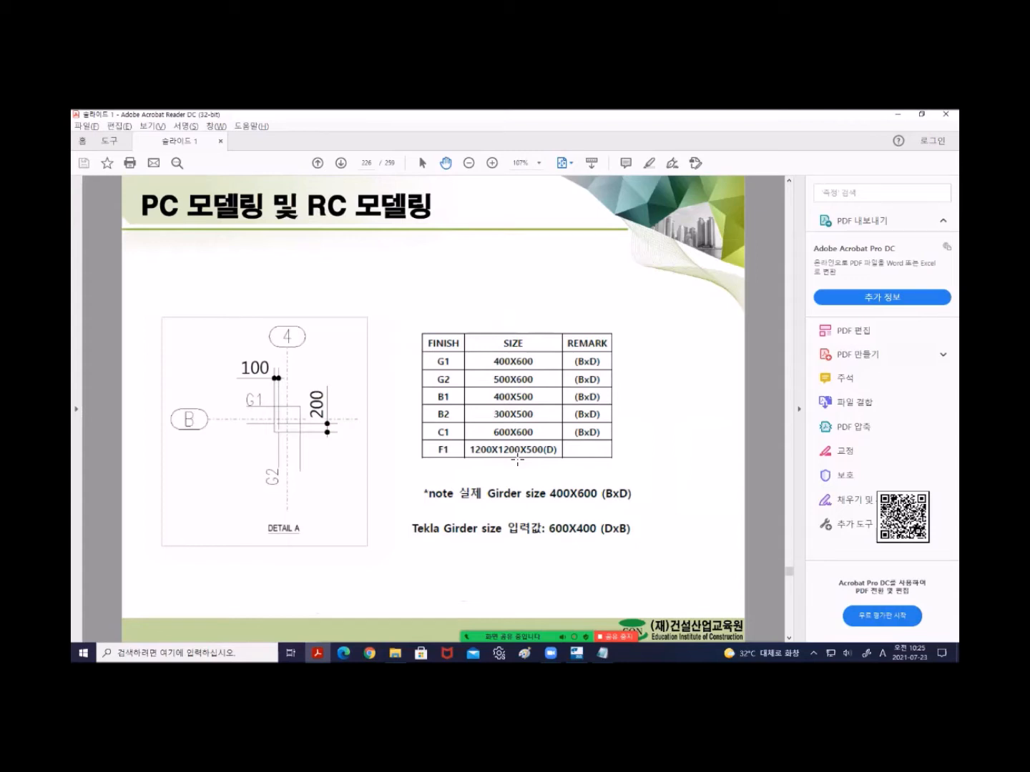
Switch to Tekla Structures, start a concrete pad footing and set its profile to 1200X1200.
key(alt+Tab)
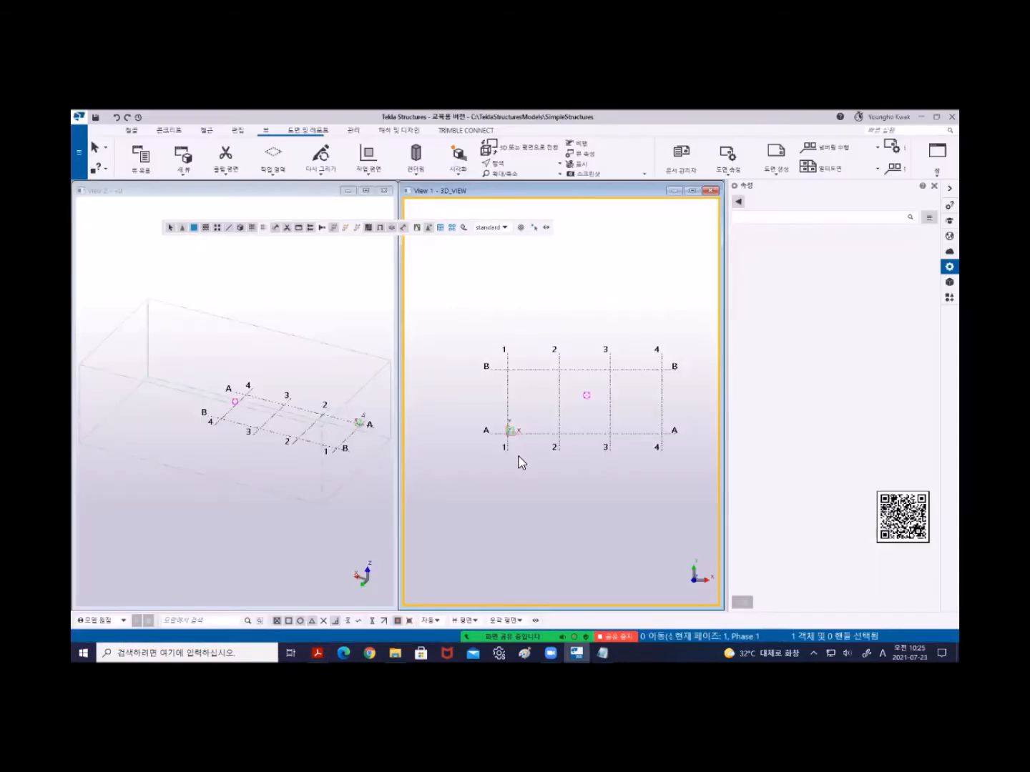
middle_drag(523, 443, 481, 402)
scroll(481, 399, up, 4)
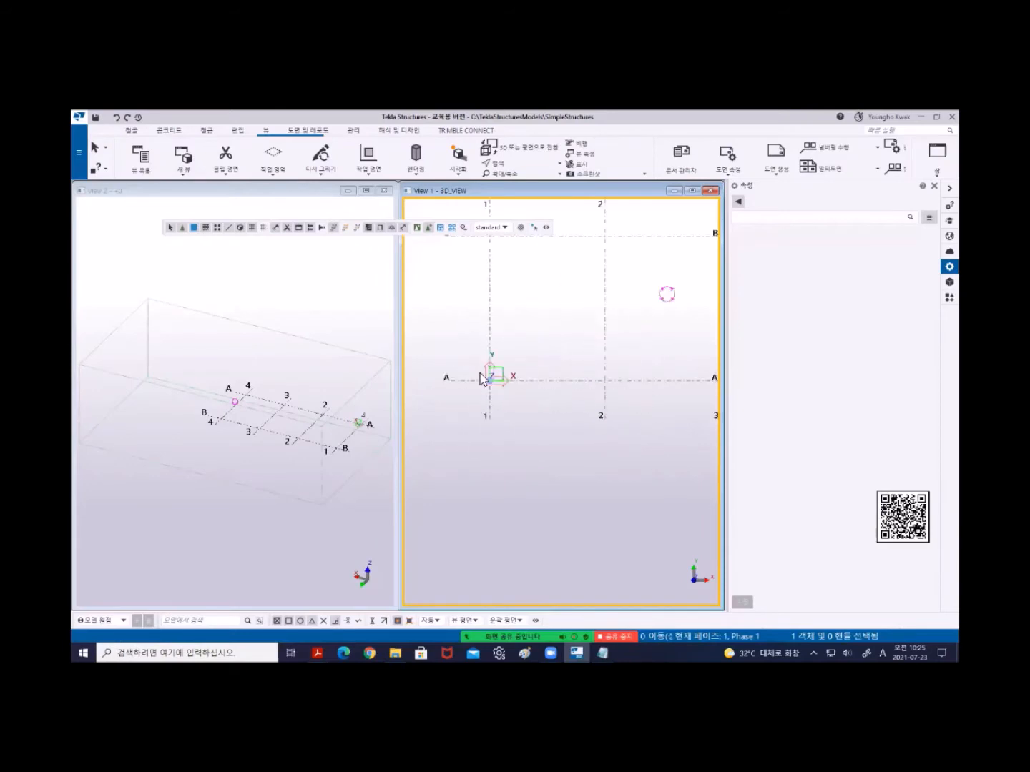
click(170, 131)
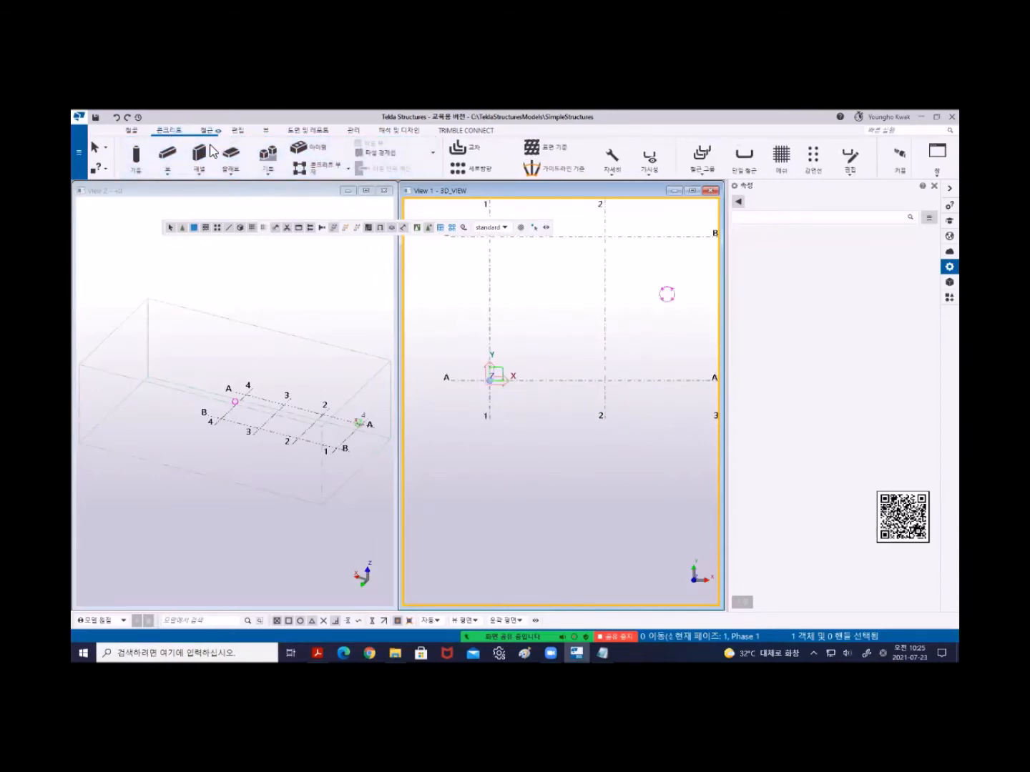
click(271, 157)
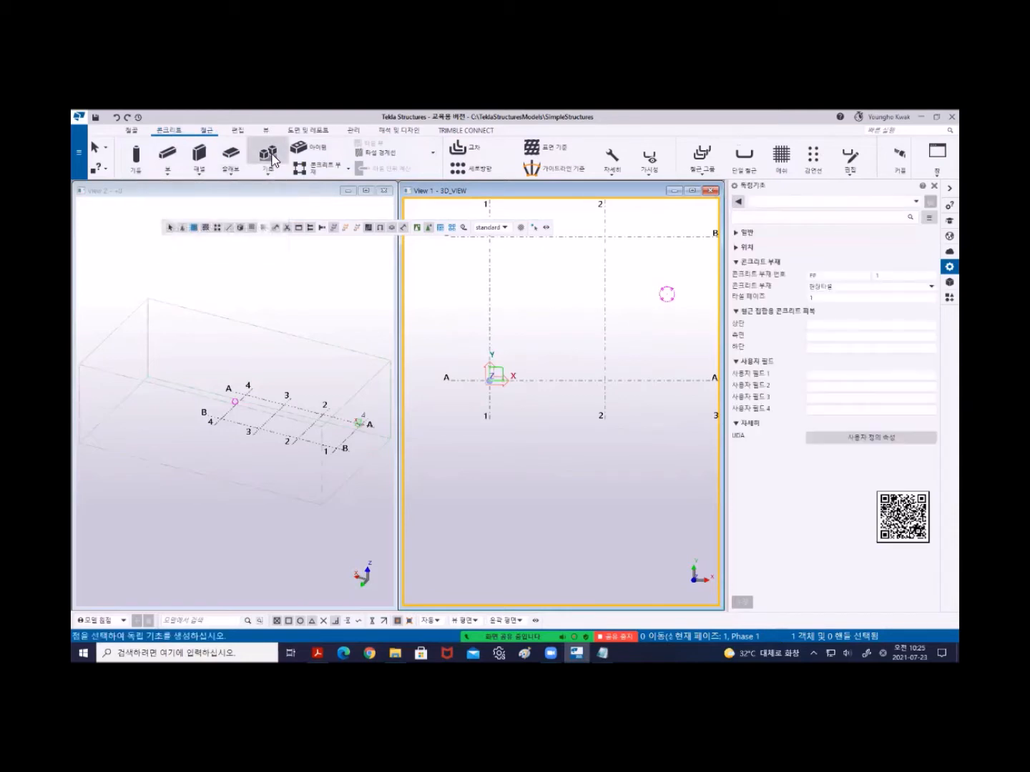
click(744, 233)
click(865, 259)
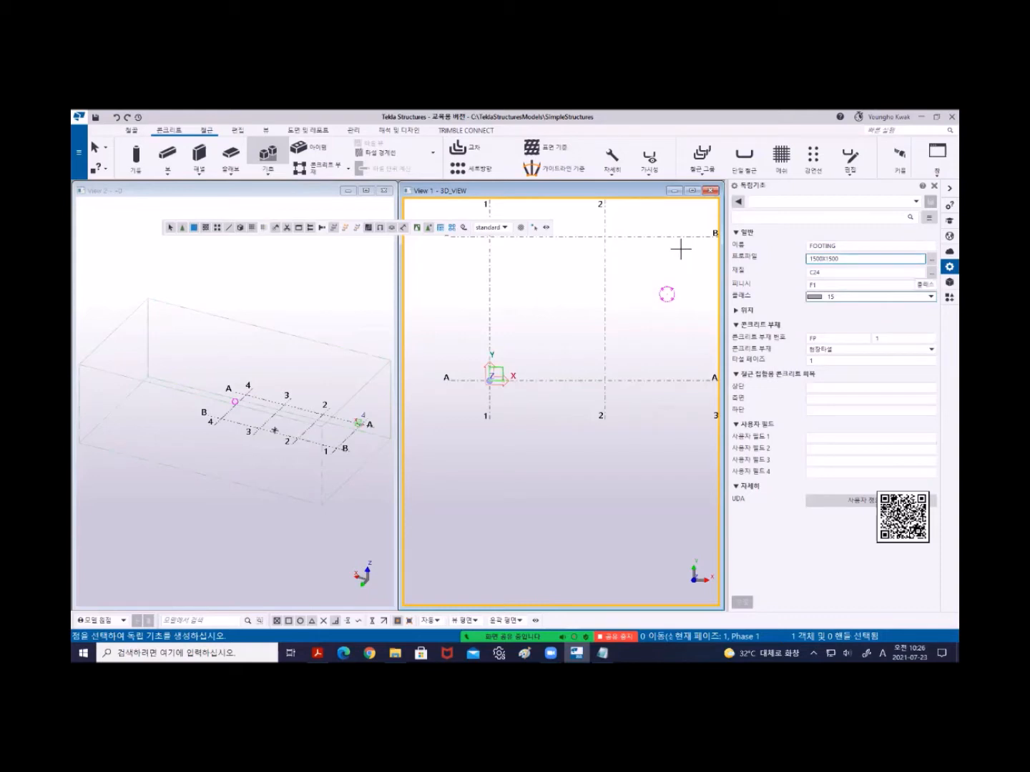
key(BackSpace)
text(2)
click(837, 338)
key(BackSpace)
text(2)
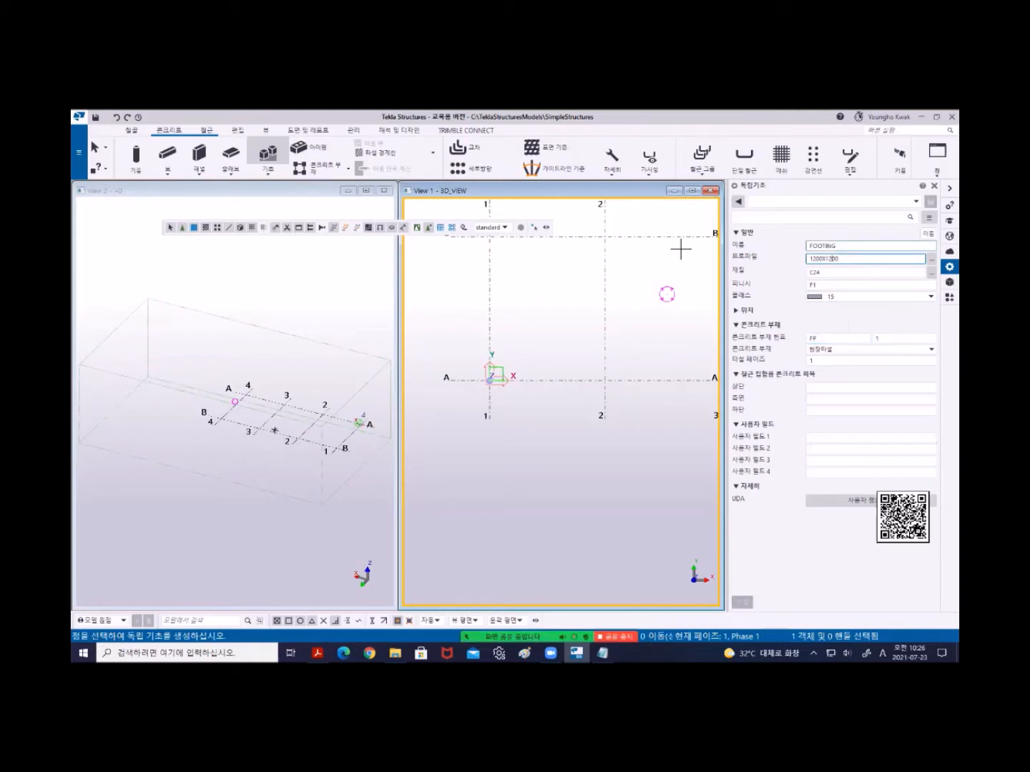
Save the pad footing properties as a preset named F1200X1200.
drag(839, 259, 809, 259)
key(ctrl+c)
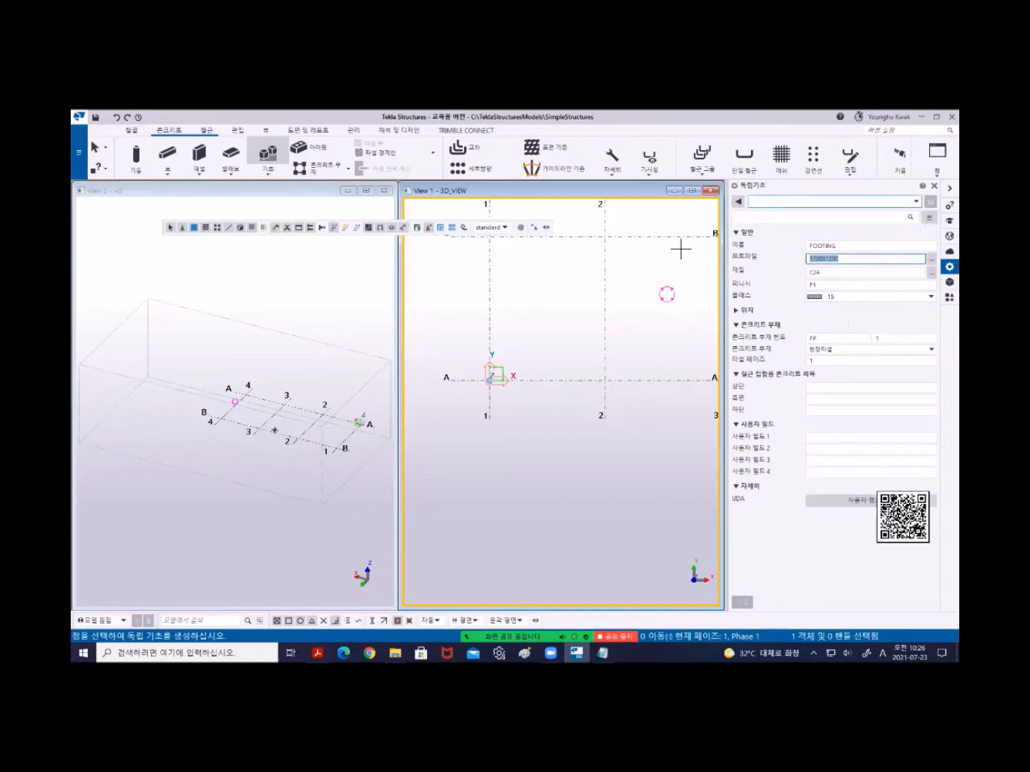
click(916, 201)
key(ctrl+v)
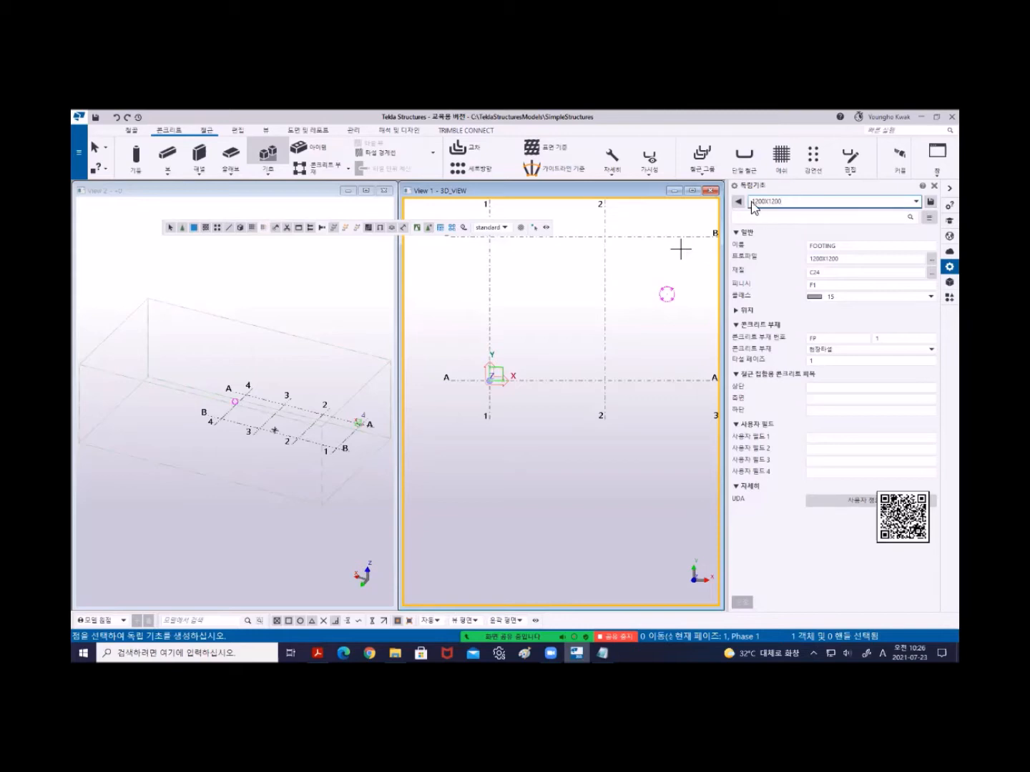
text(F)
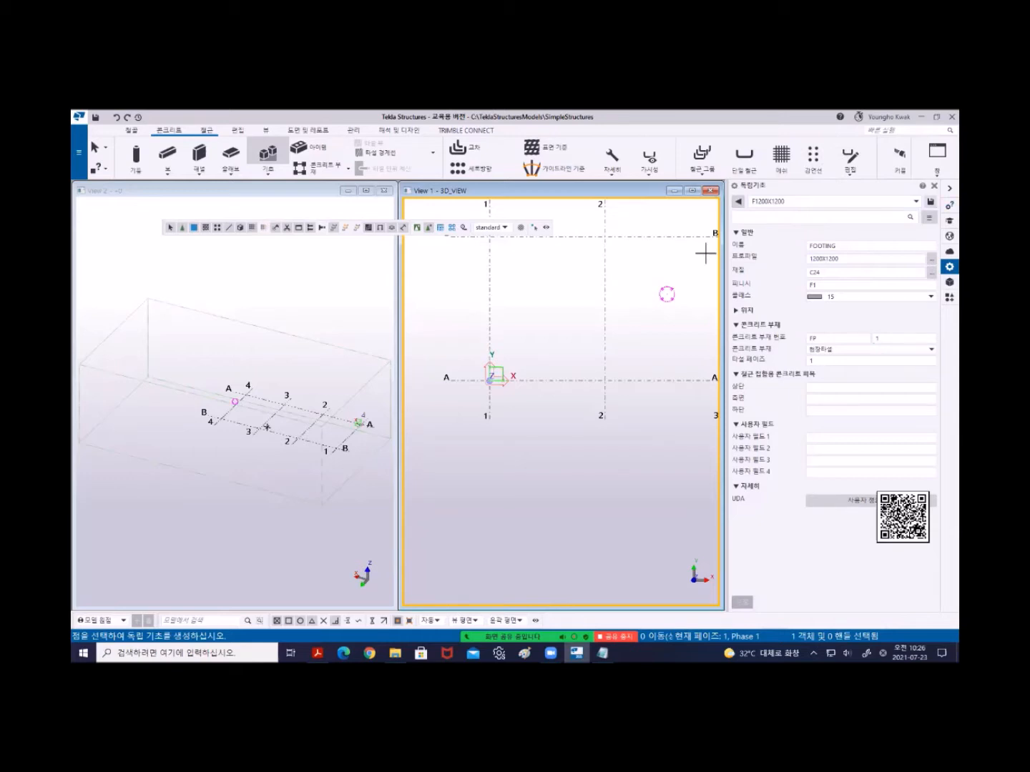
Compare the standard and F1200X1200 footing presets, and check the footing levels against the size table in the Acrobat Reader PDF.
drag(786, 202, 755, 202)
scroll(755, 203, down, 1)
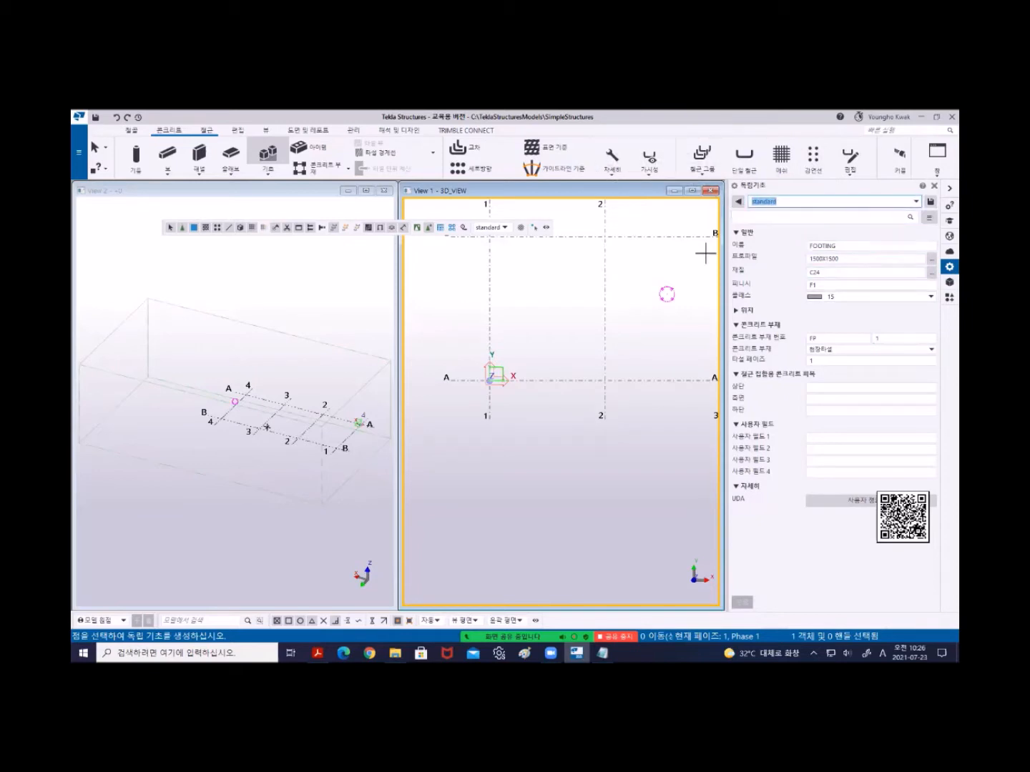
scroll(755, 202, up, 1)
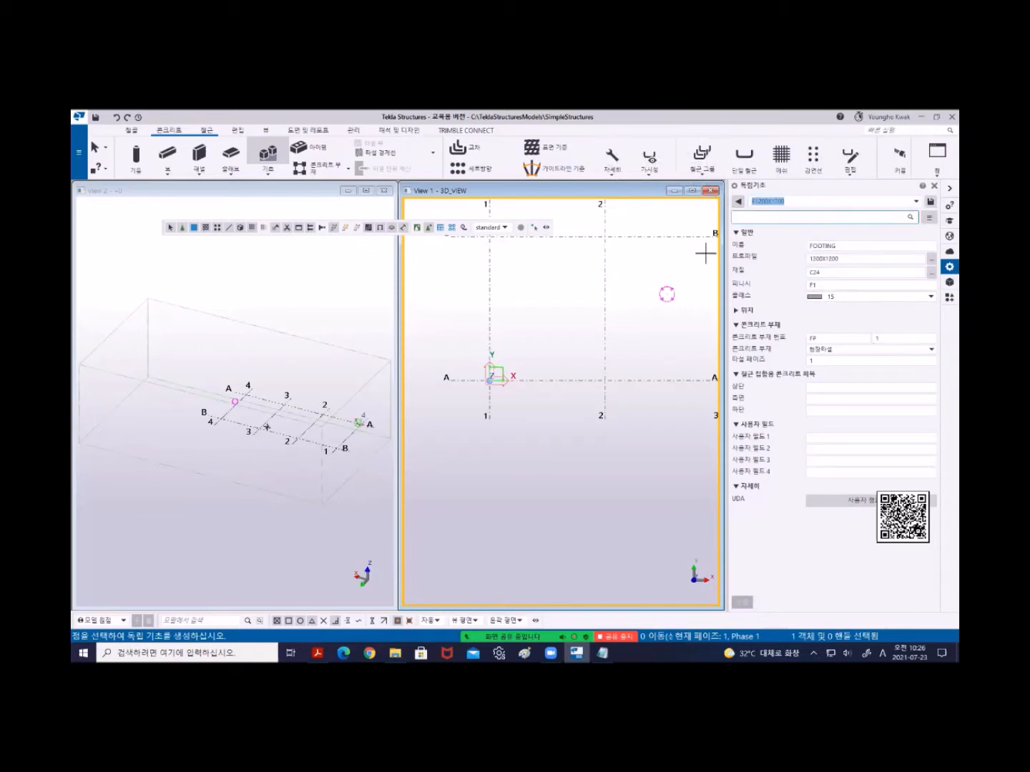
click(738, 312)
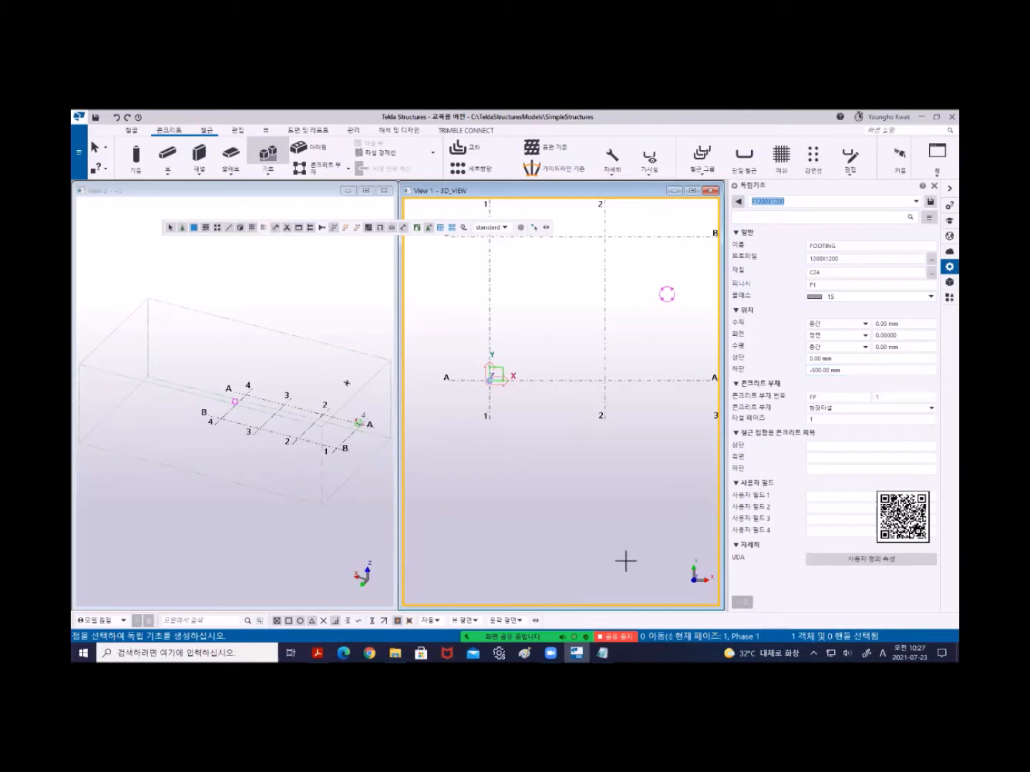
key(alt+Tab)
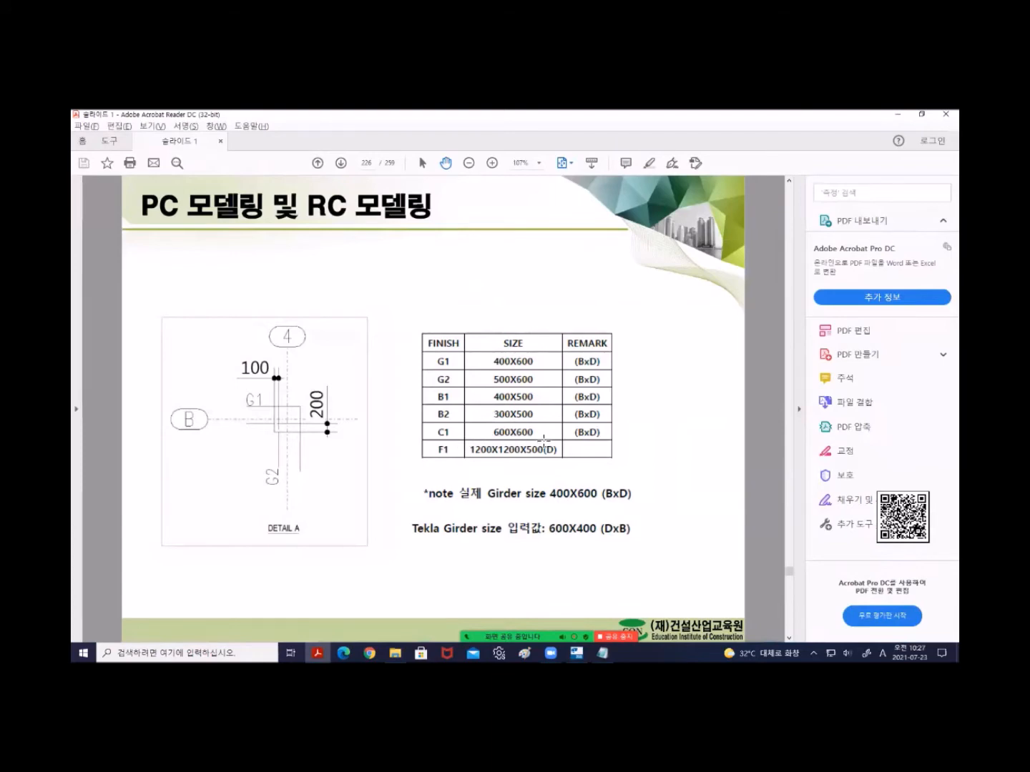
key(alt+Tab)
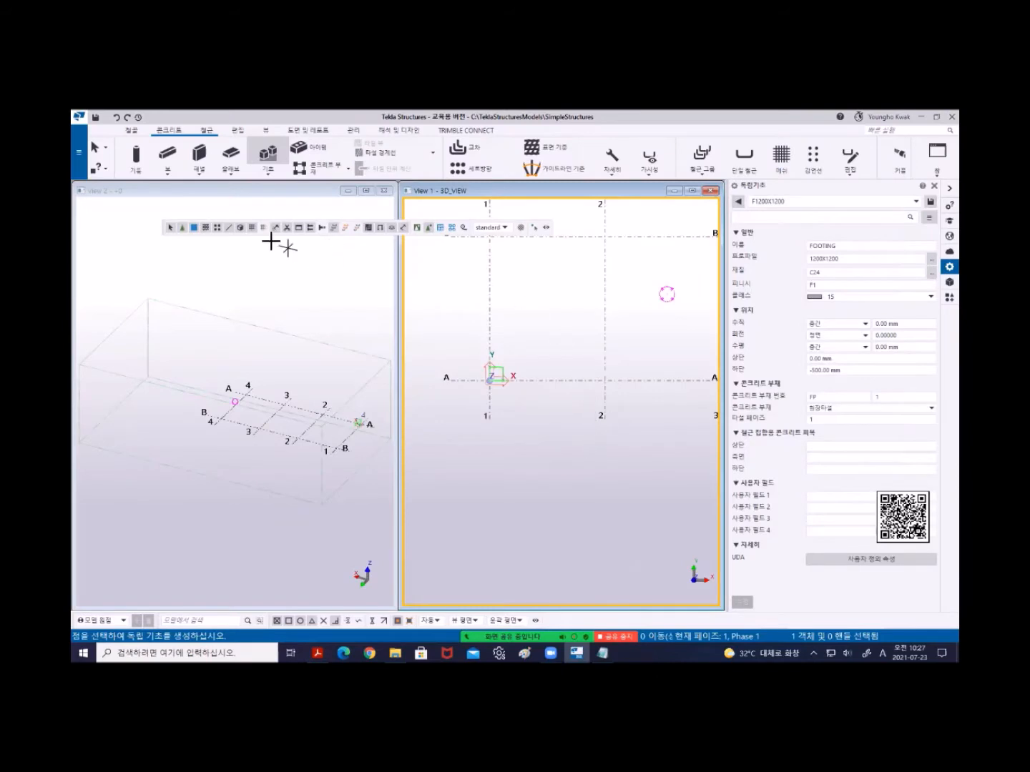
Start a concrete column and save its properties as a preset named C1 600X600.
click(137, 162)
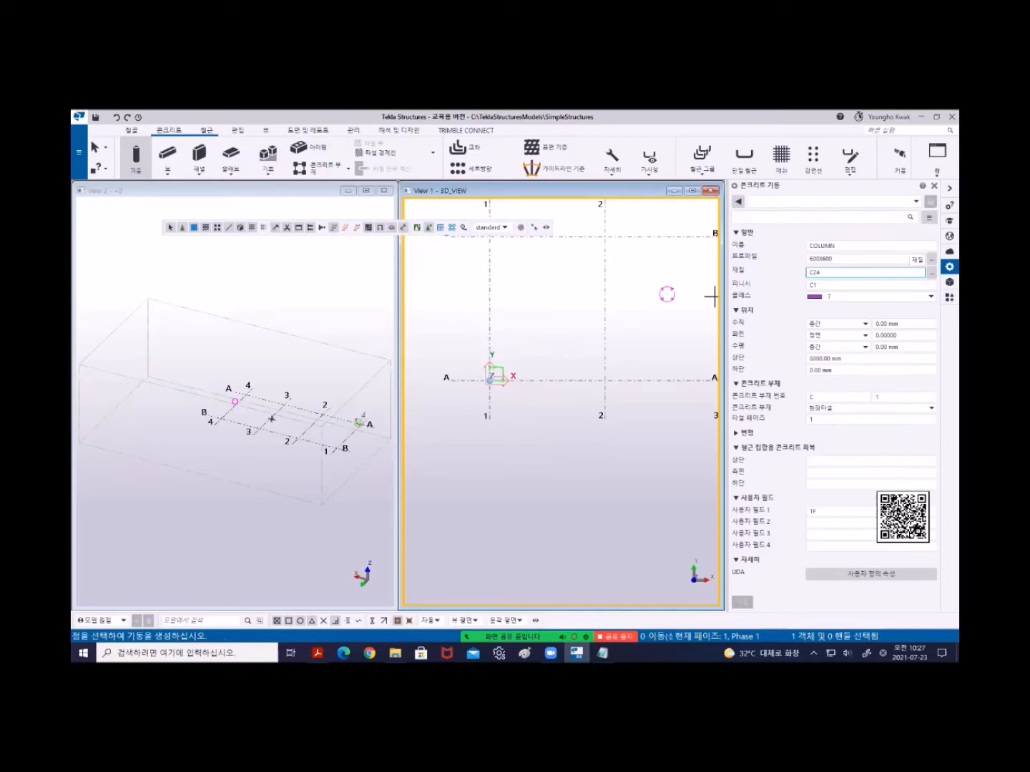
drag(838, 259, 808, 259)
key(ctrl+c)
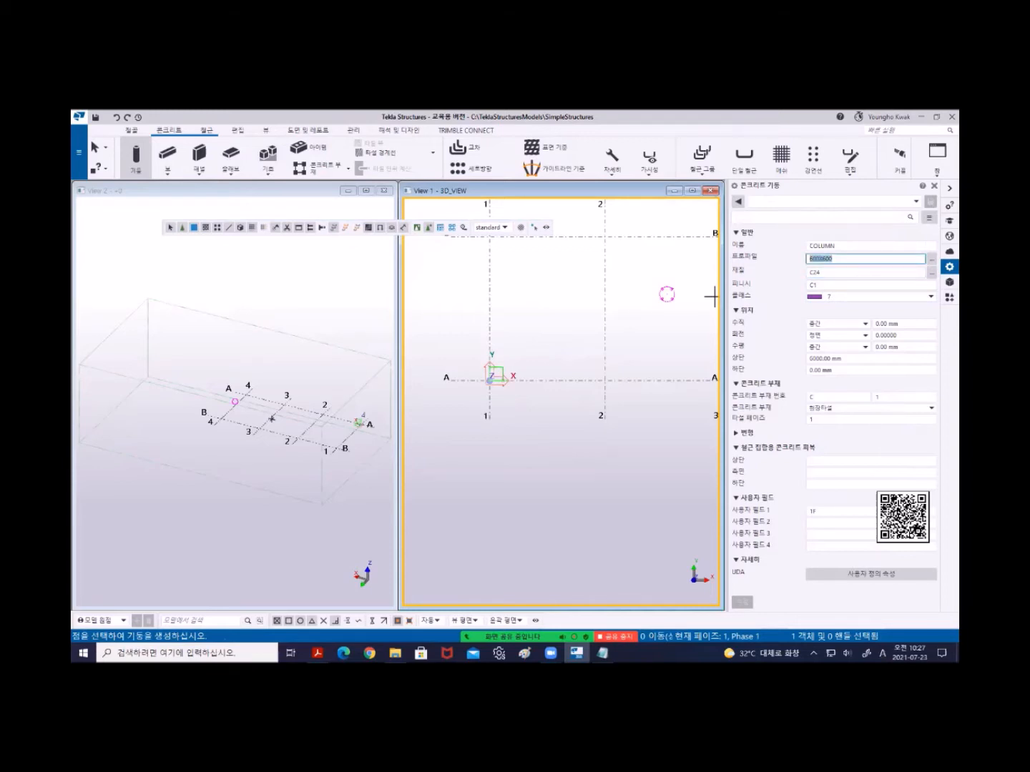
click(834, 202)
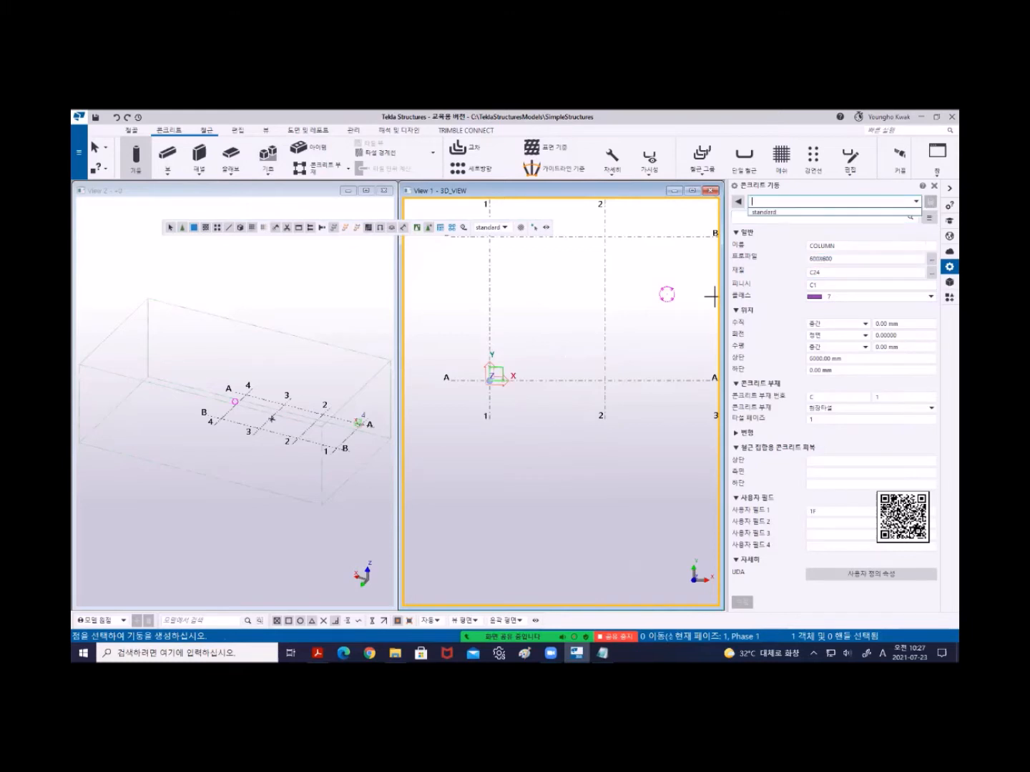
key(ctrl+v)
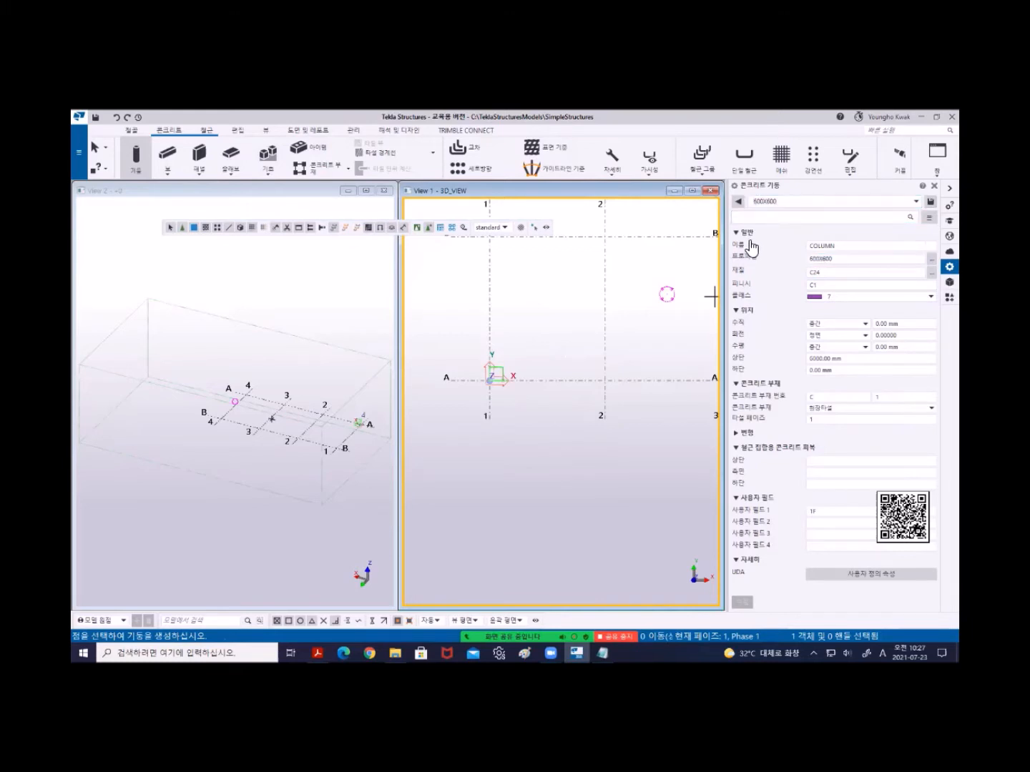
text(C)
text(1)
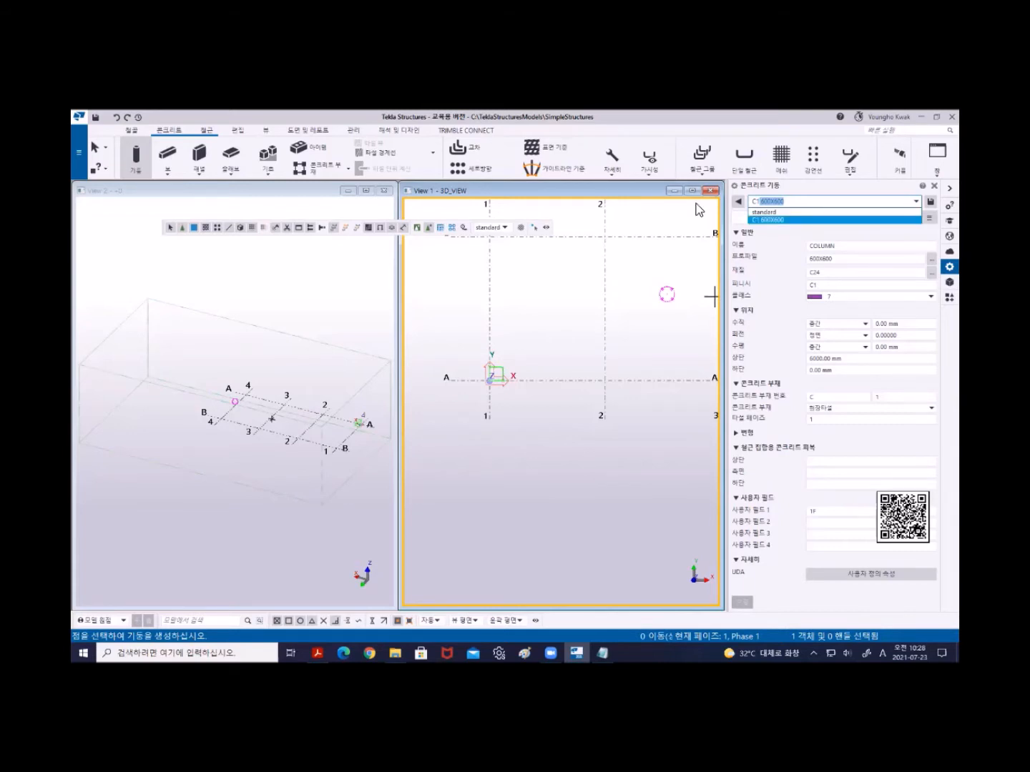
Place 1200X1200 pad footings at all eight intersections of grid lines A and B with 1 to 4.
click(269, 162)
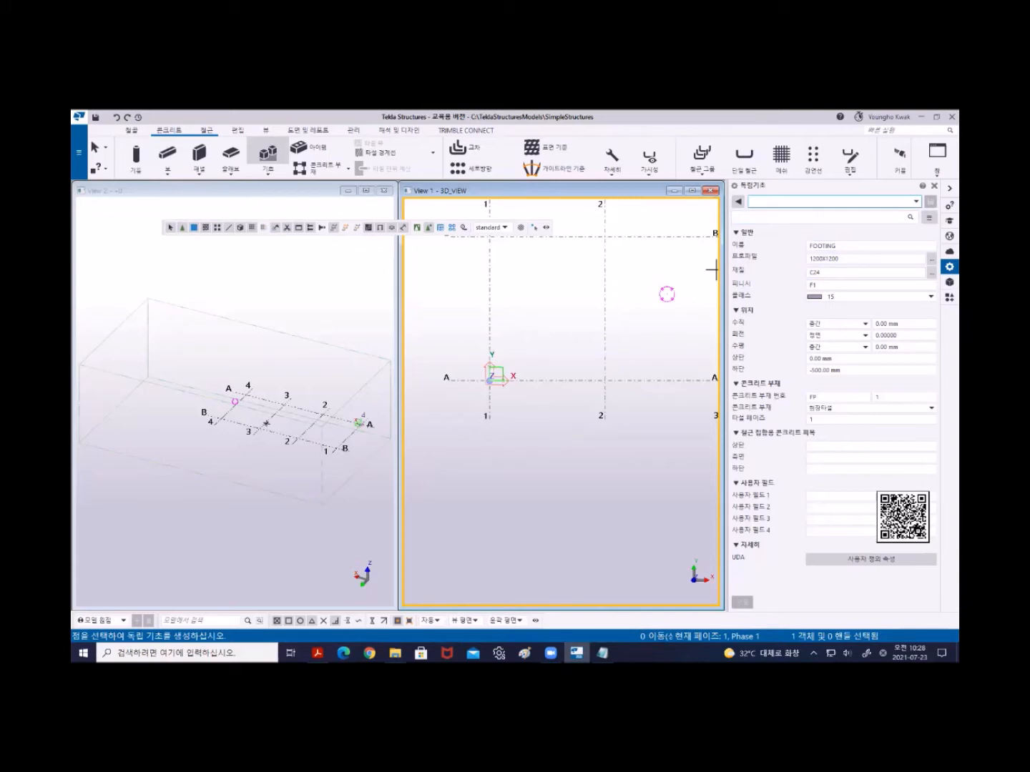
click(489, 380)
click(605, 380)
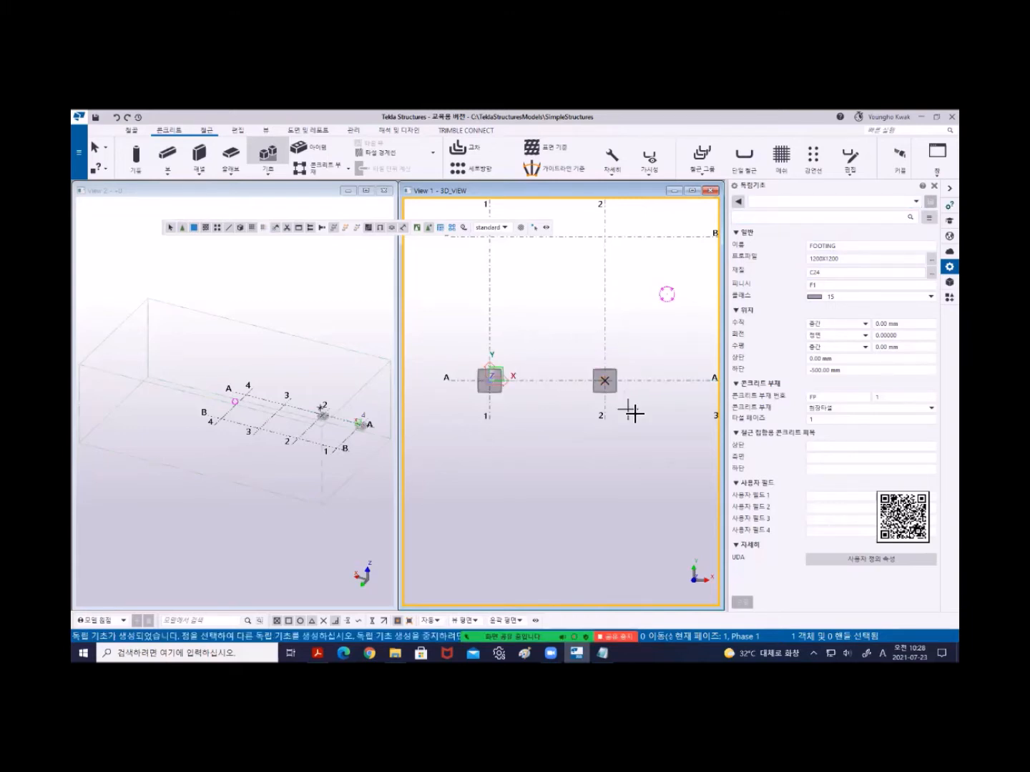
scroll(622, 409, down, 3)
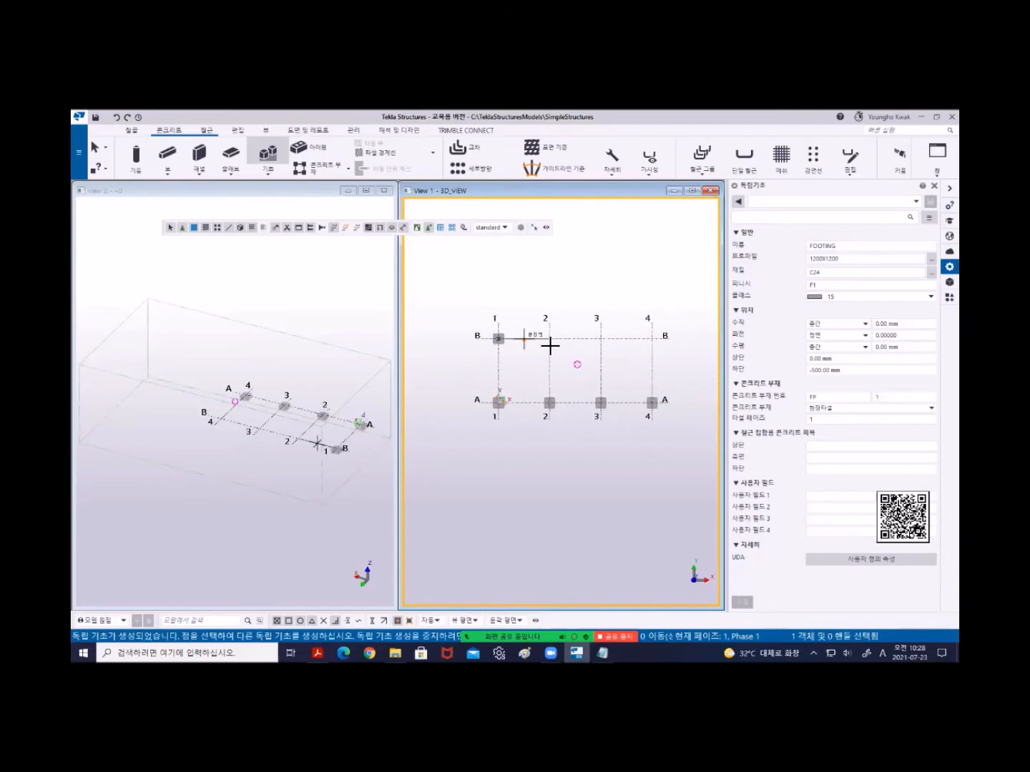
click(549, 340)
click(600, 341)
click(652, 342)
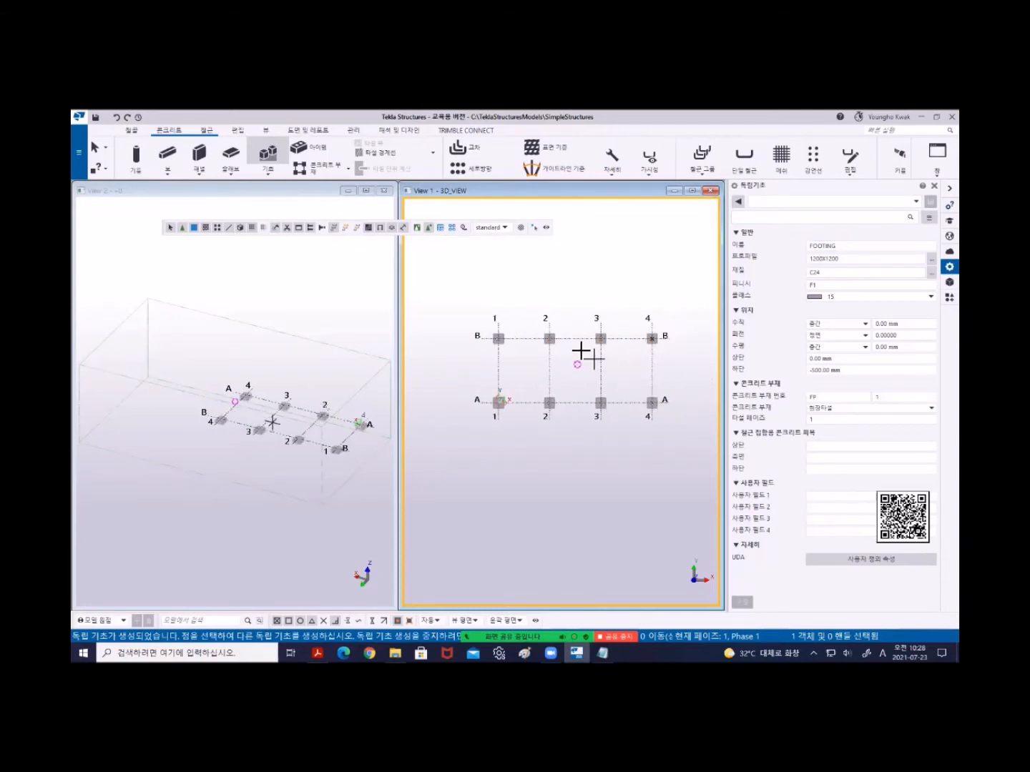
key(Escape)
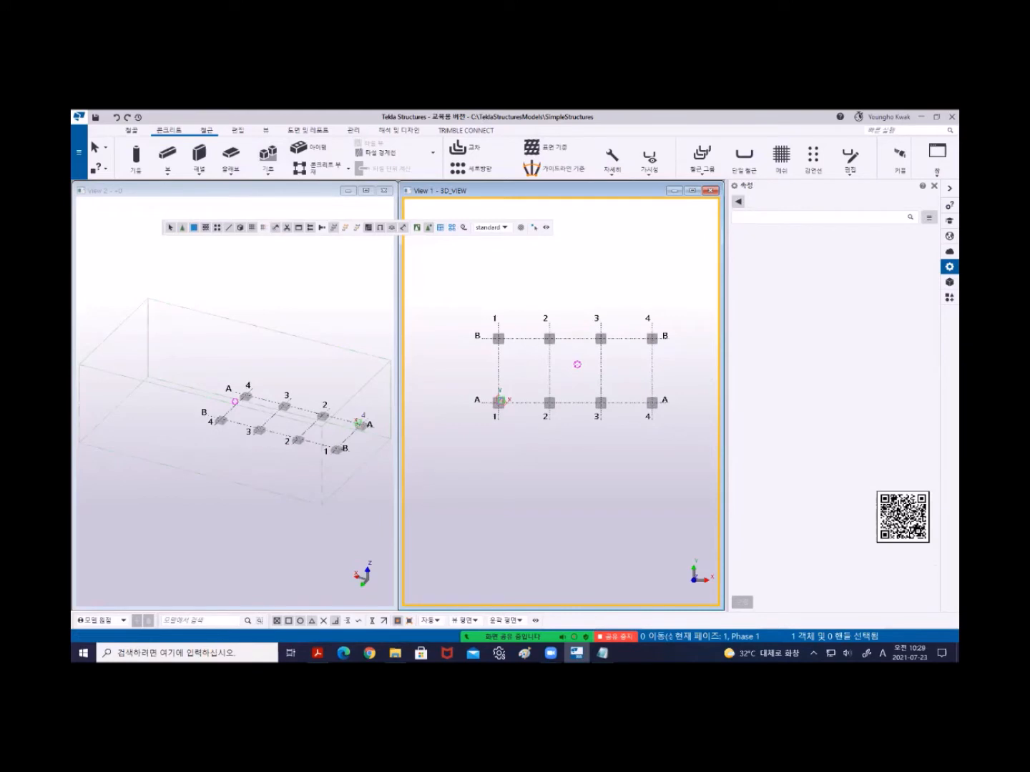
Start a concrete column and set its top level to 3200 mm.
scroll(229, 430, up, 5)
scroll(190, 407, up, 4)
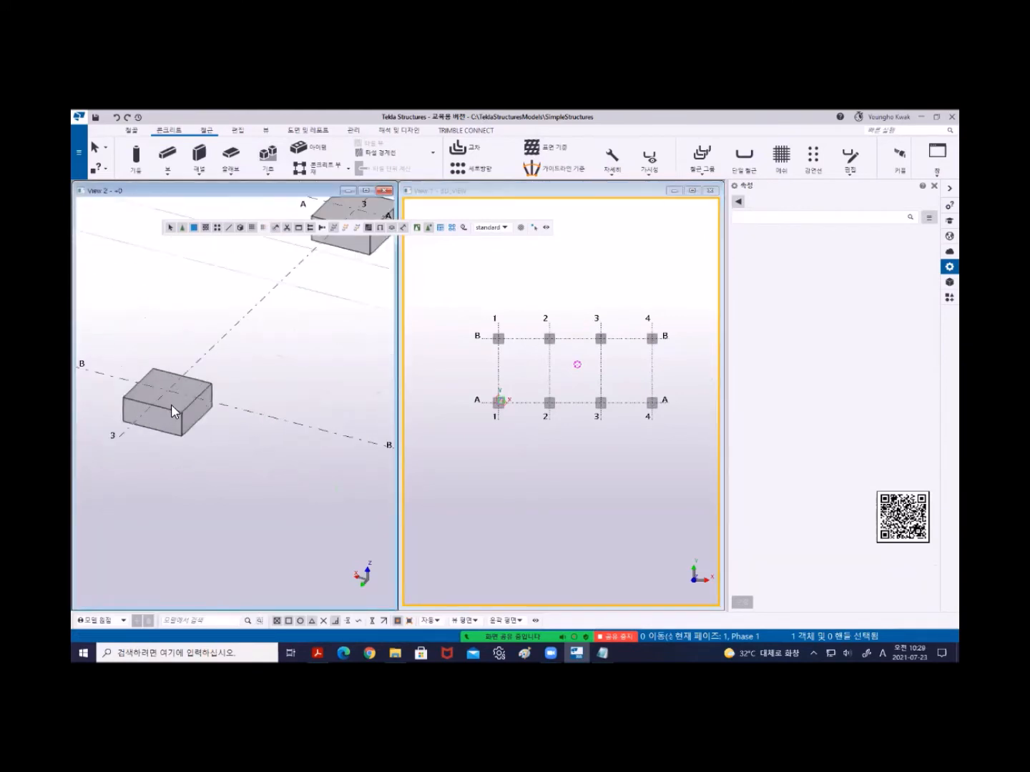
ctrl+middle_drag(171, 404, 257, 369)
ctrl+middle_drag(225, 377, 177, 383)
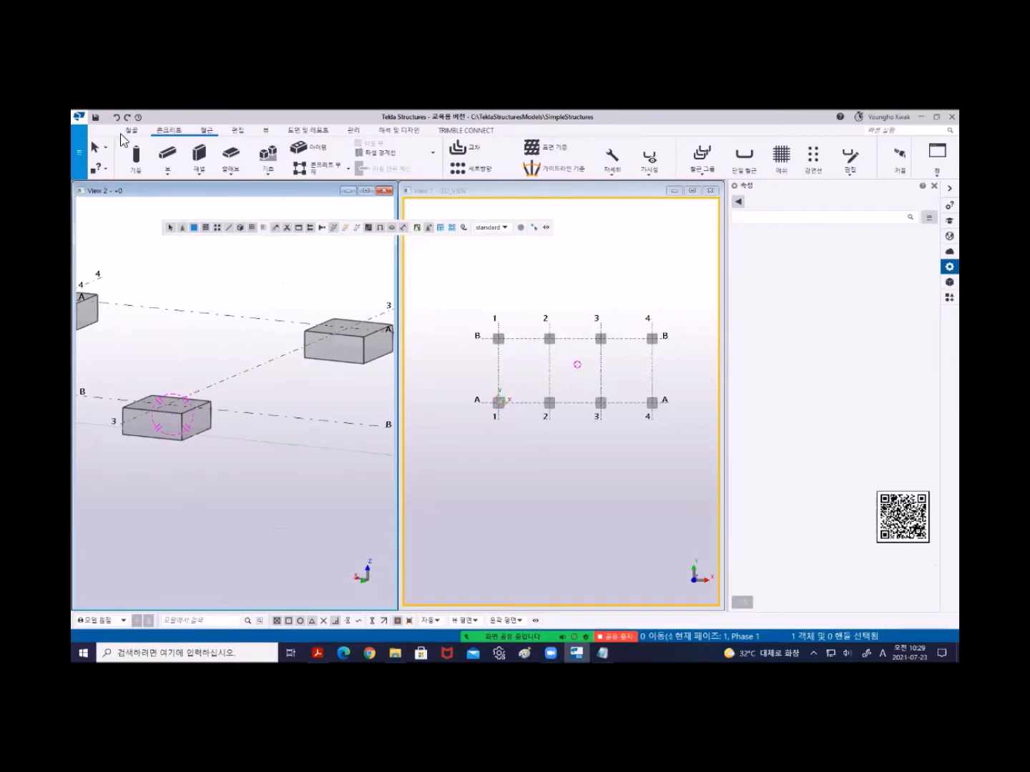
click(137, 155)
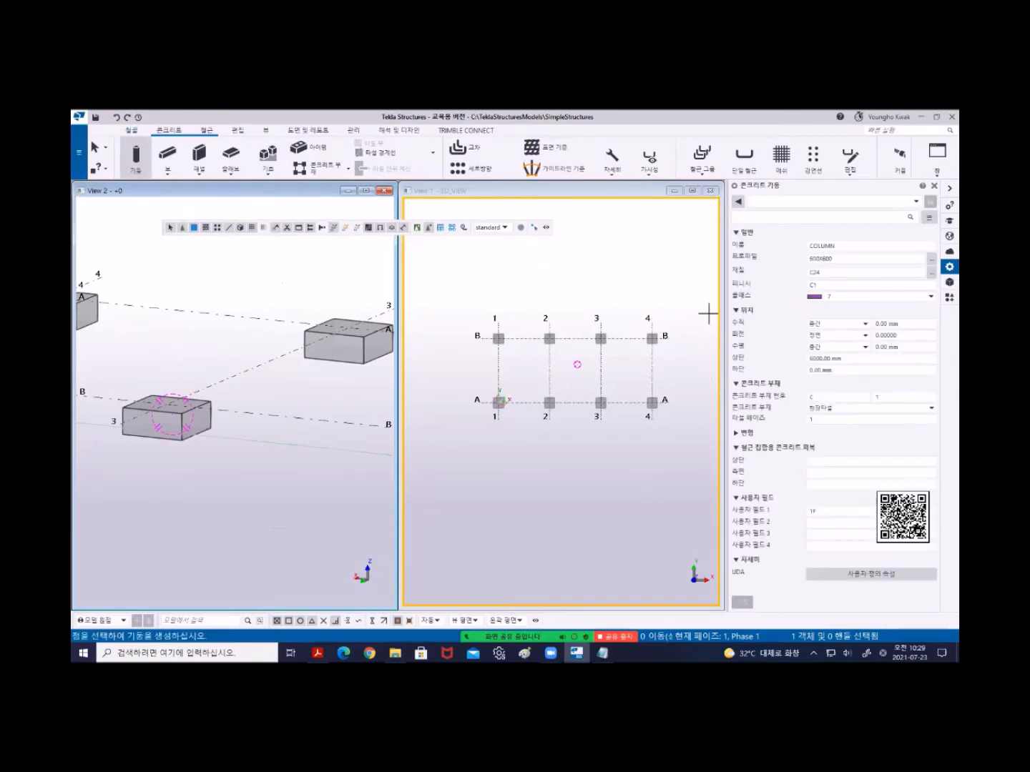
click(858, 358)
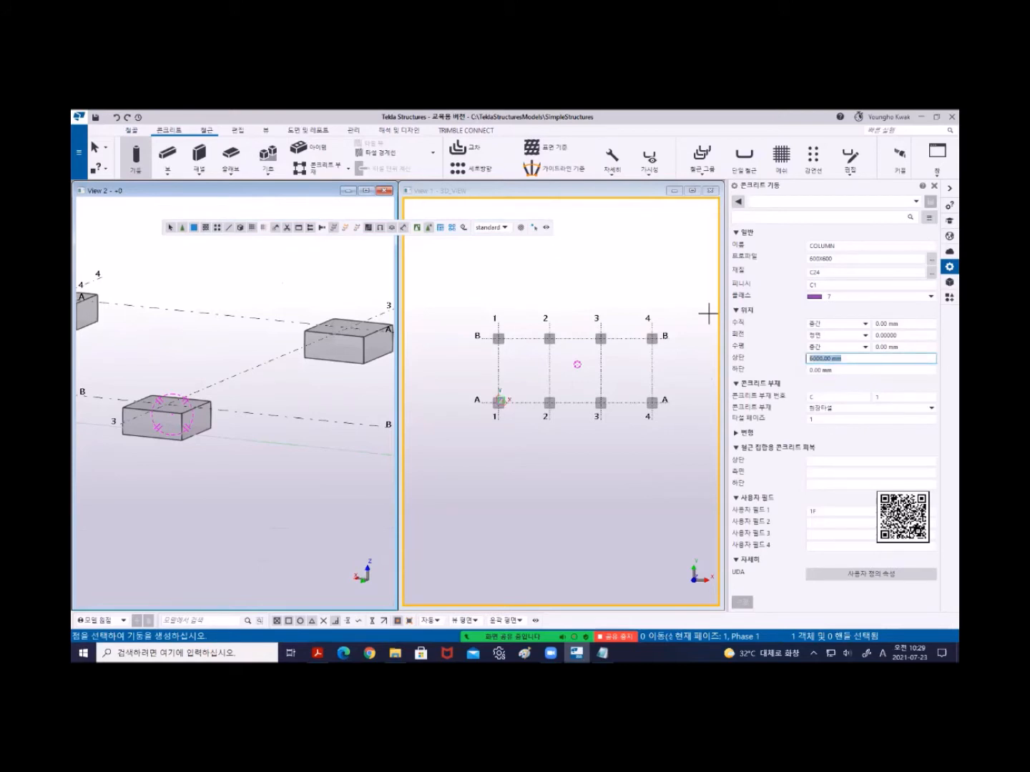
text(3200)
key(Tab)
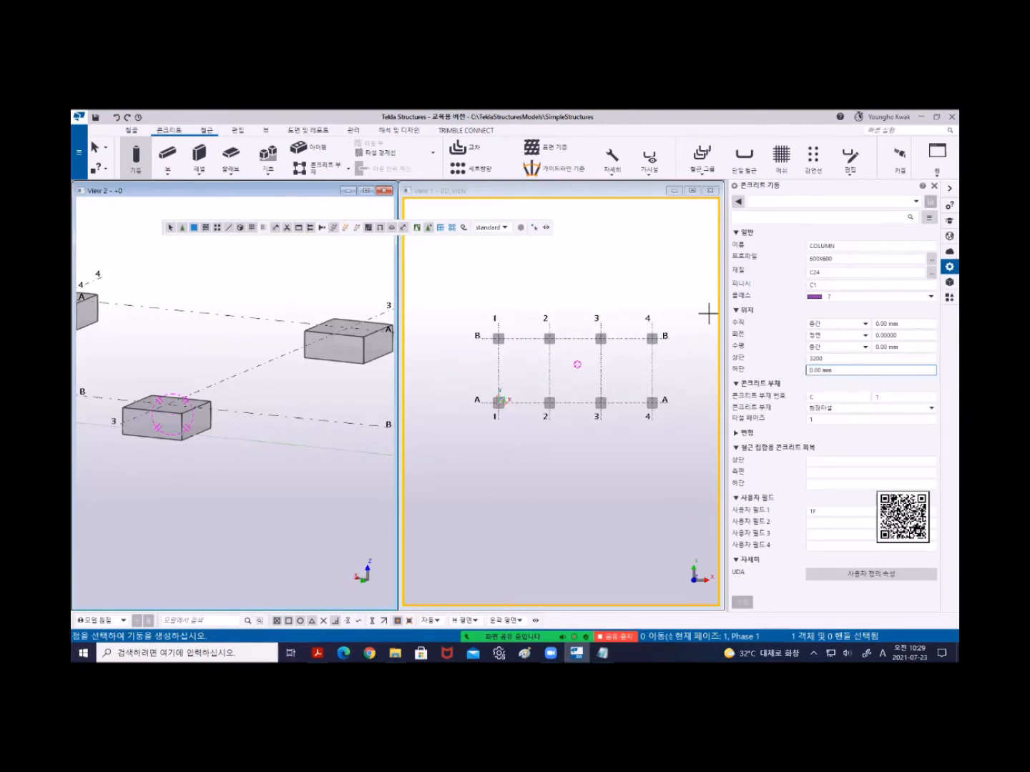
Place 600X600 concrete columns with a 3200 mm top level at grid intersections A-1 and B-1.
click(916, 202)
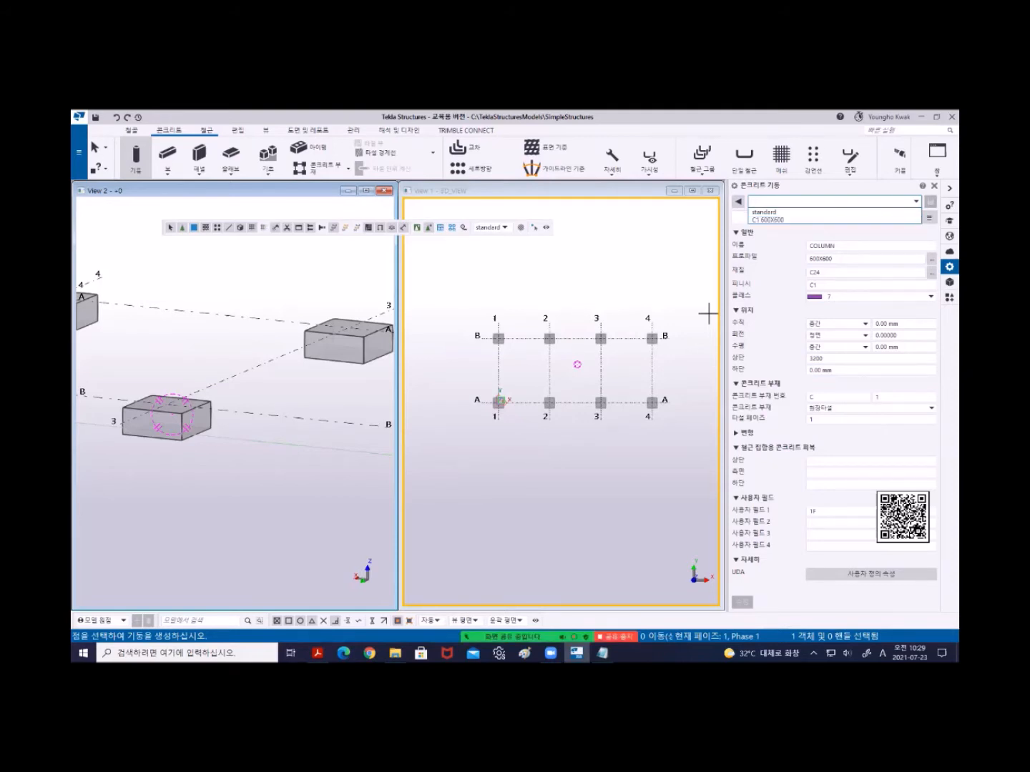
click(865, 259)
drag(824, 358, 809, 358)
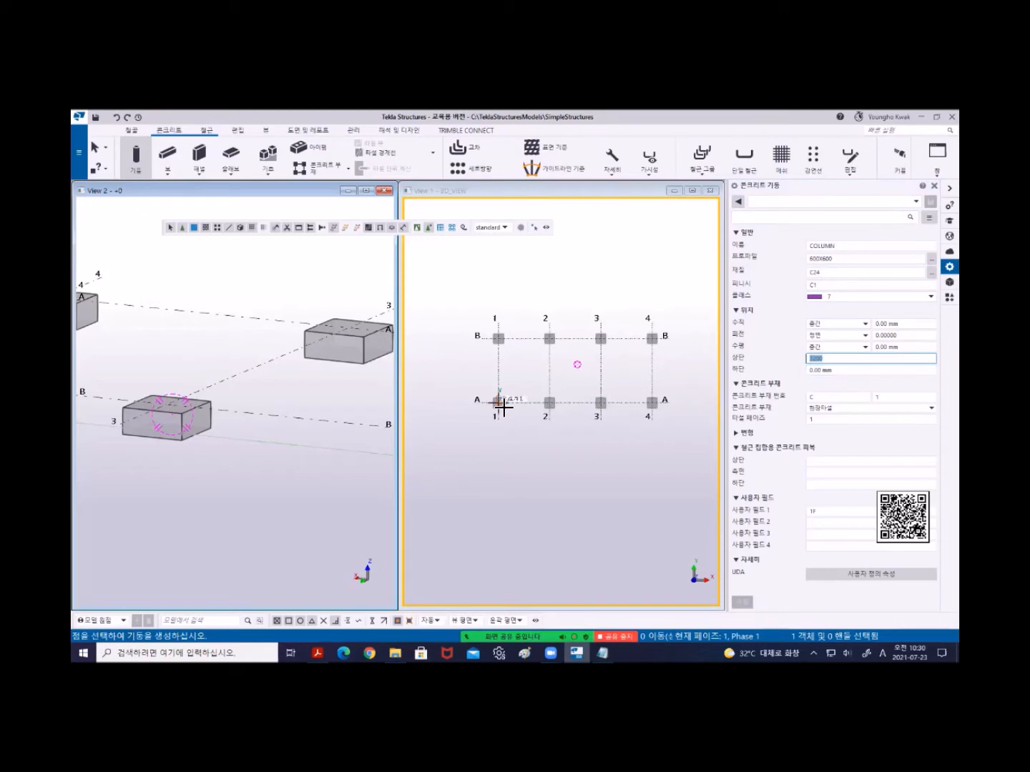
click(503, 405)
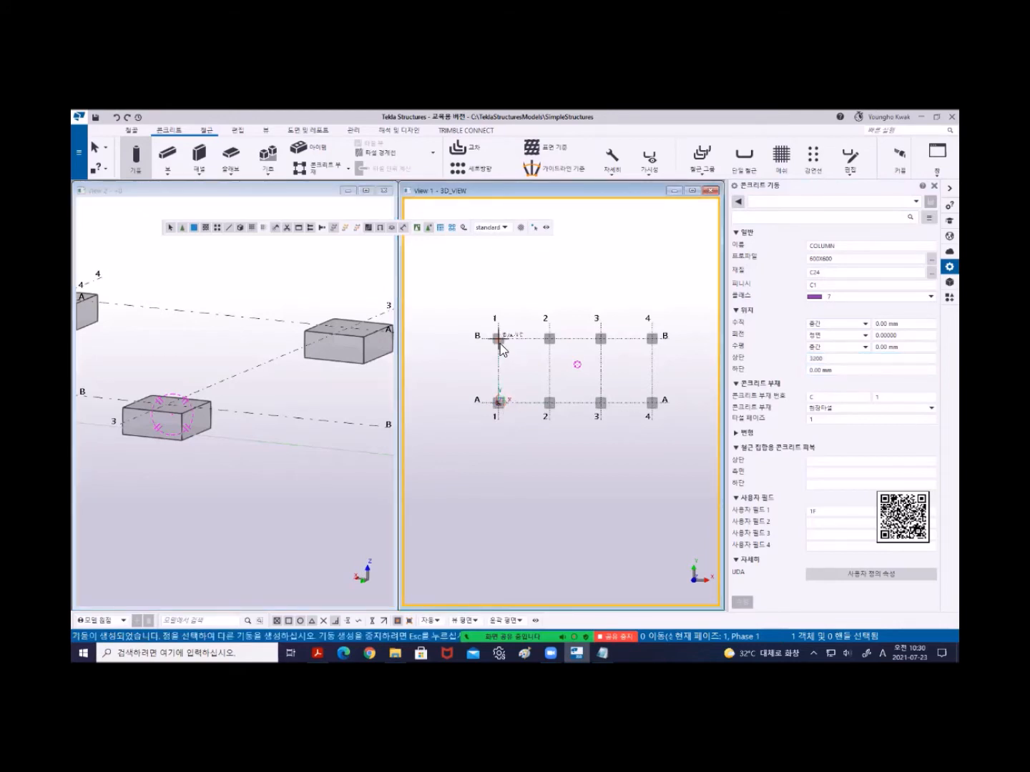
Inspect the placed columns, and switch to Acrobat Reader to consult the structure image and member size table.
scroll(227, 416, down, 5)
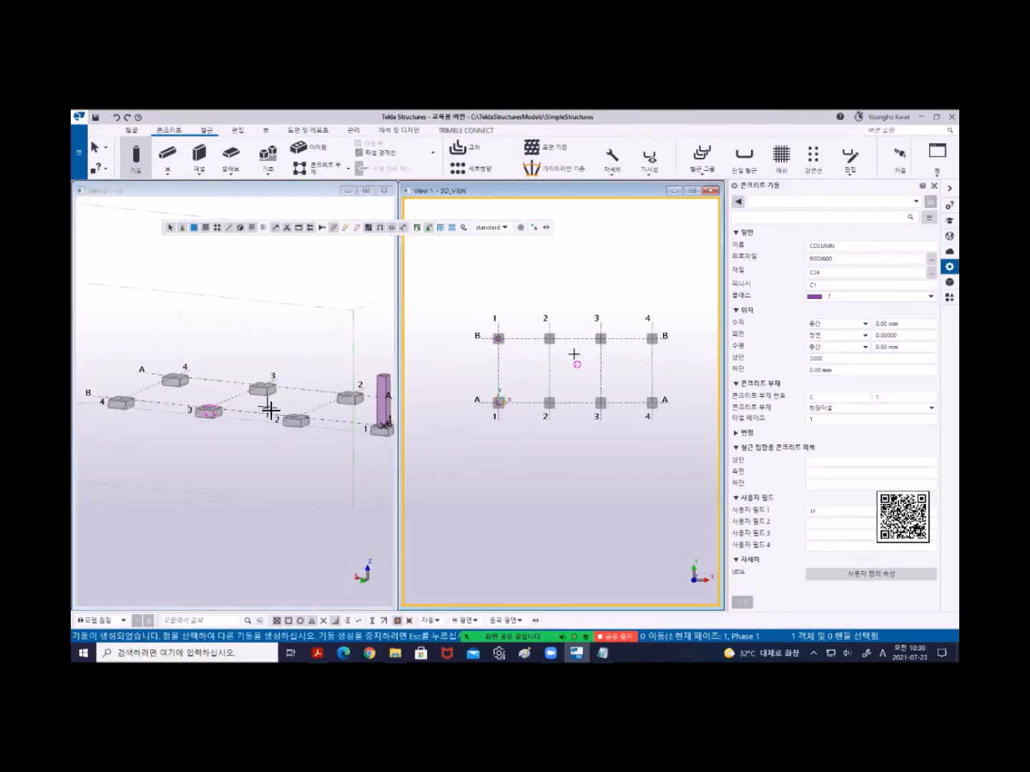
middle_drag(347, 422, 237, 403)
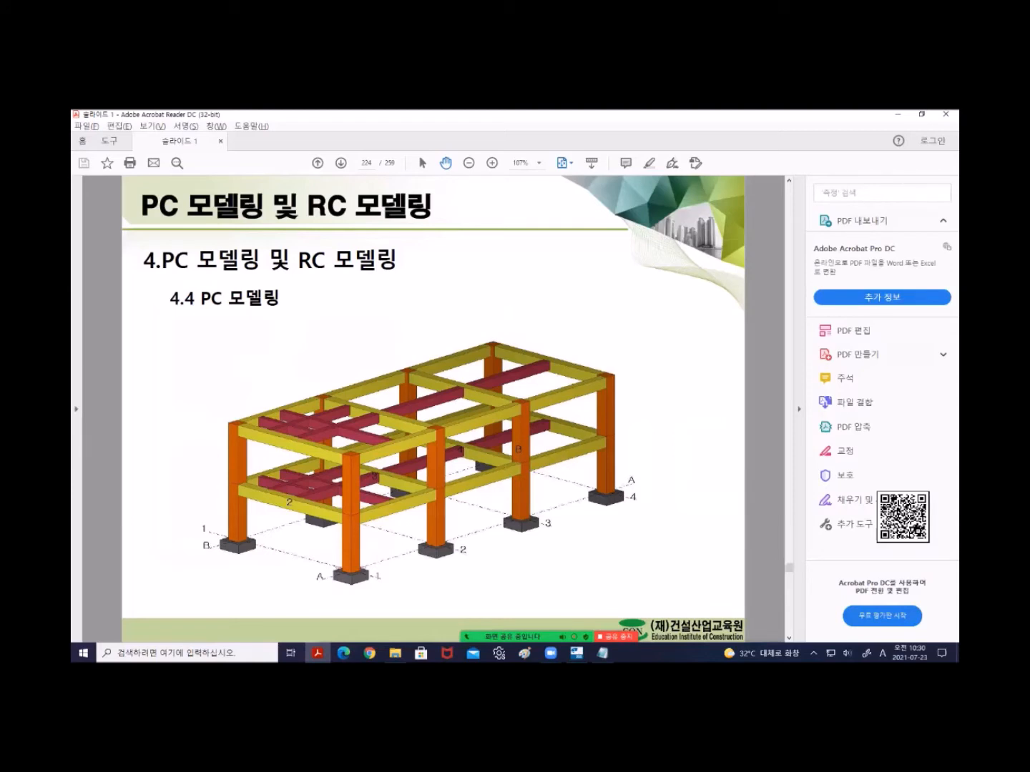
scroll(502, 363, down, 2)
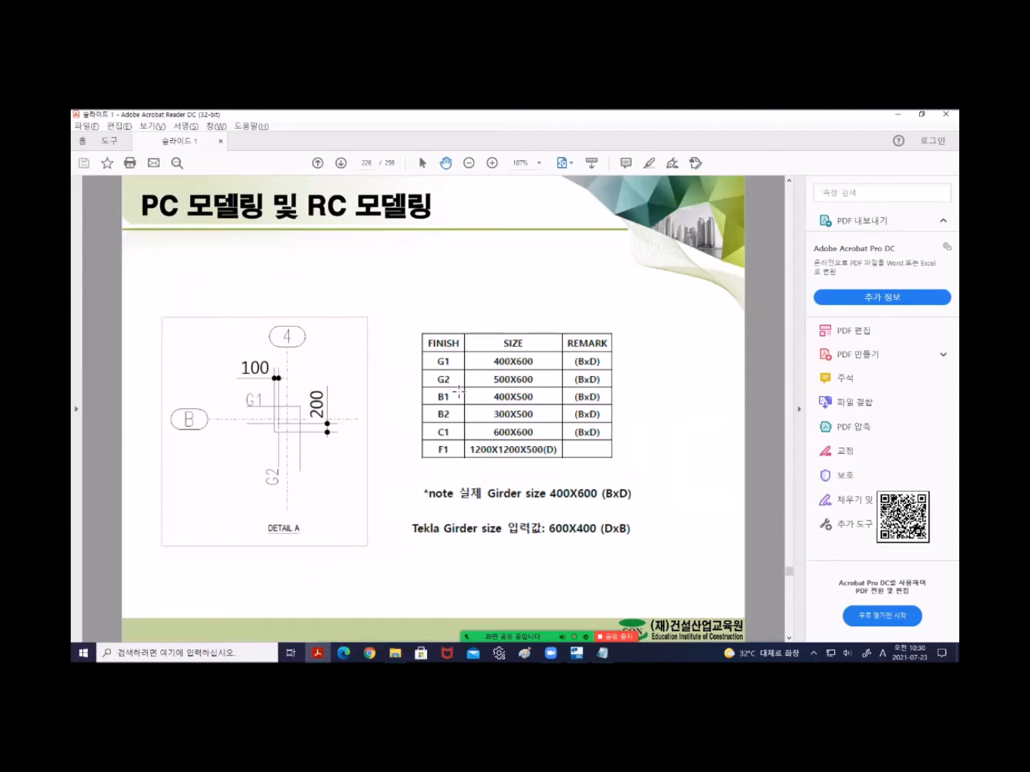
Check the floor plan and size table, switch back to Tekla Structures and start a concrete beam with profile 600X400.
scroll(458, 390, up, 1)
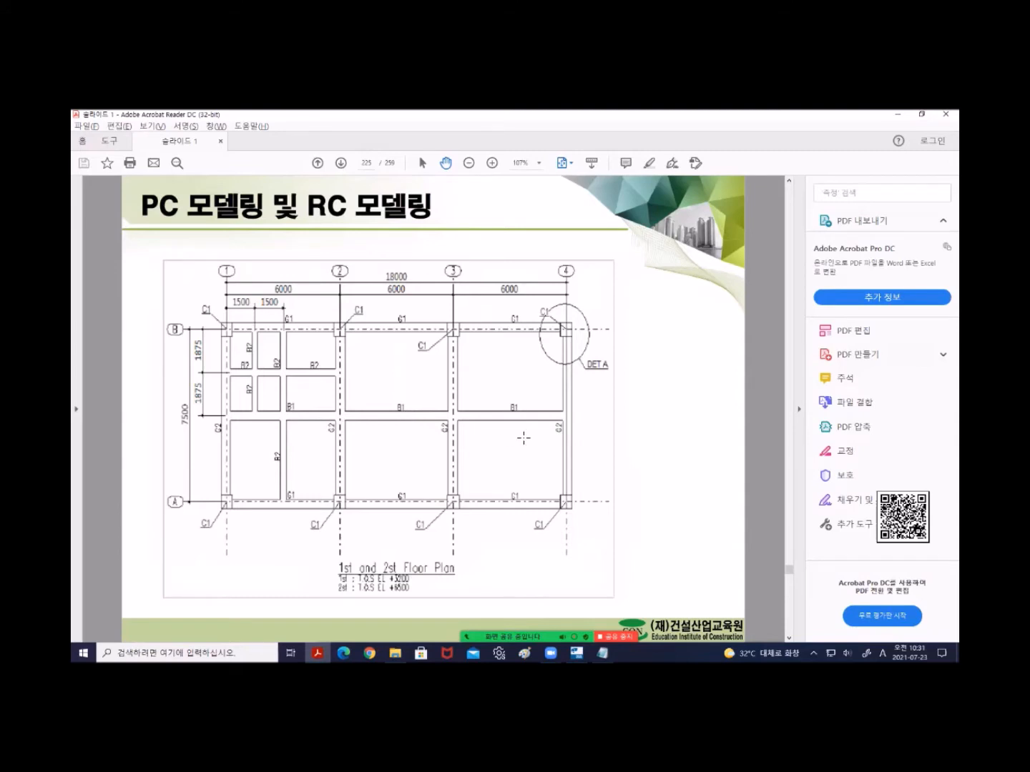
scroll(524, 434, down, 2)
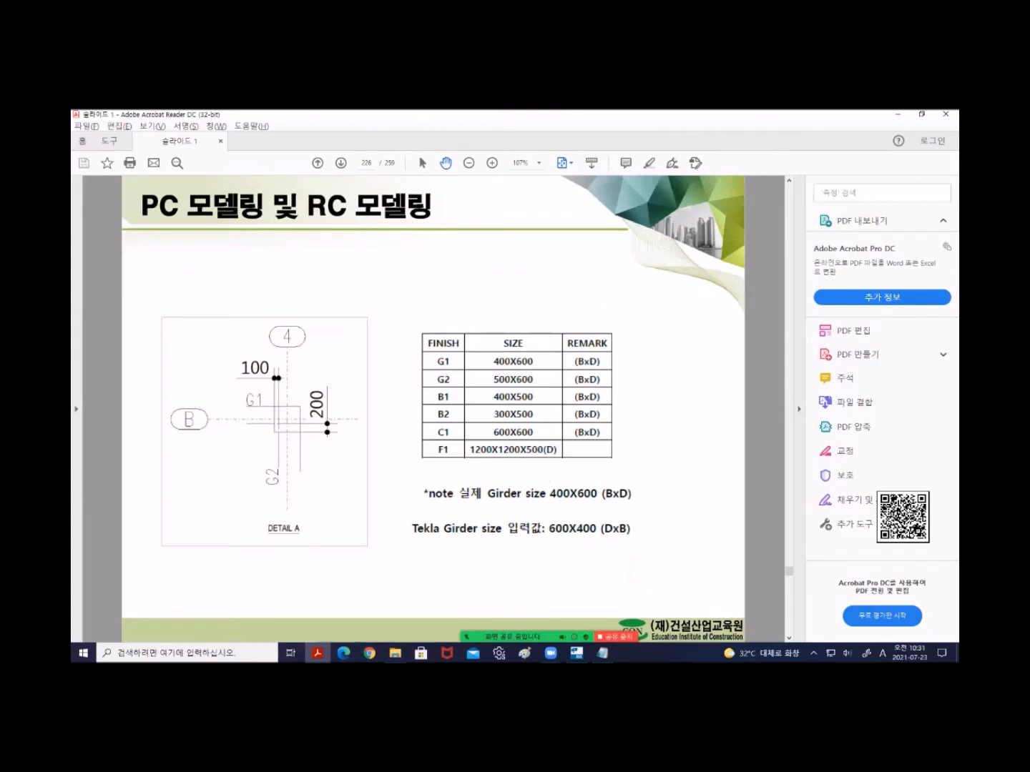
key(alt+Tab)
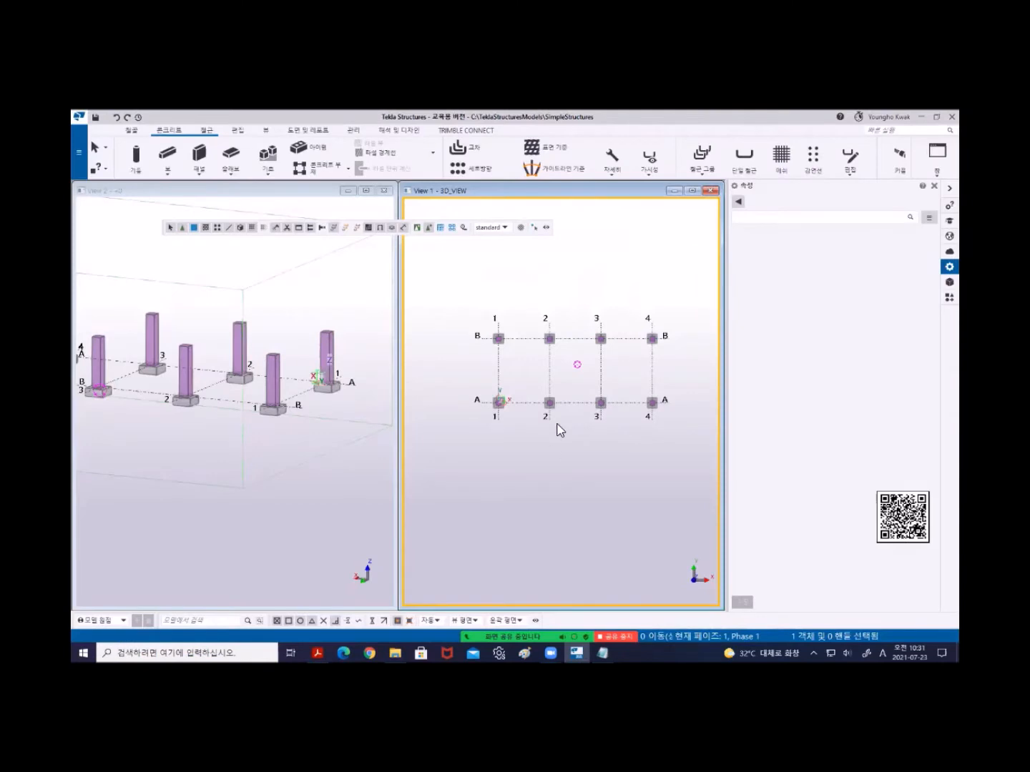
click(168, 158)
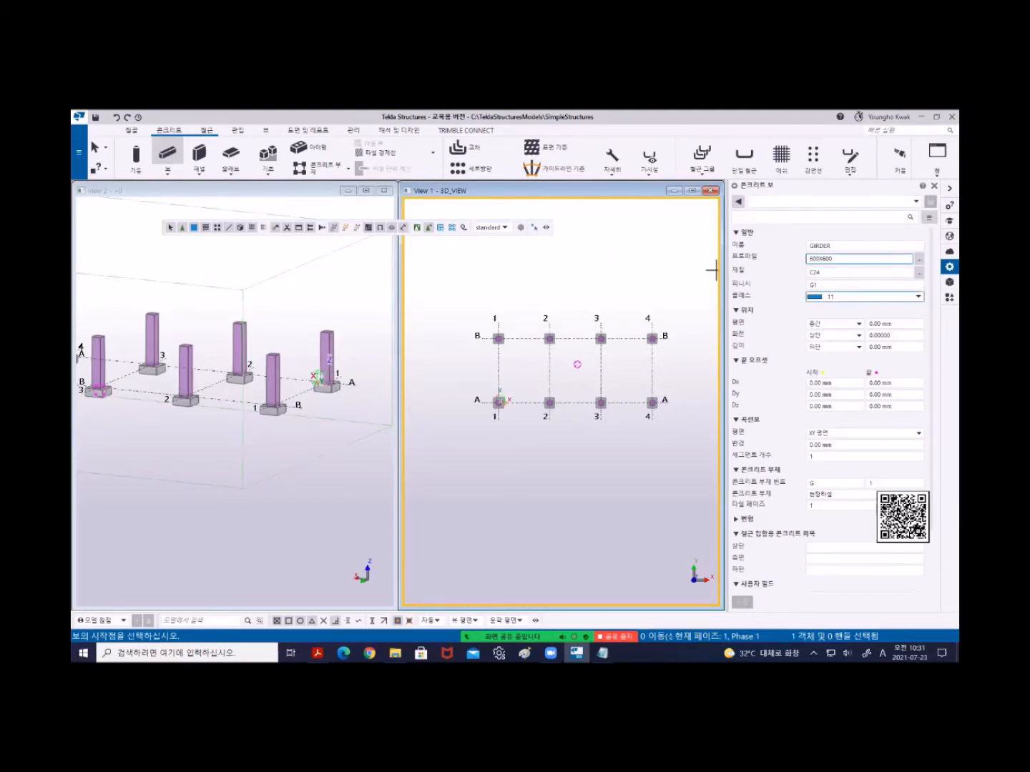
key(BackSpace)
text(4)
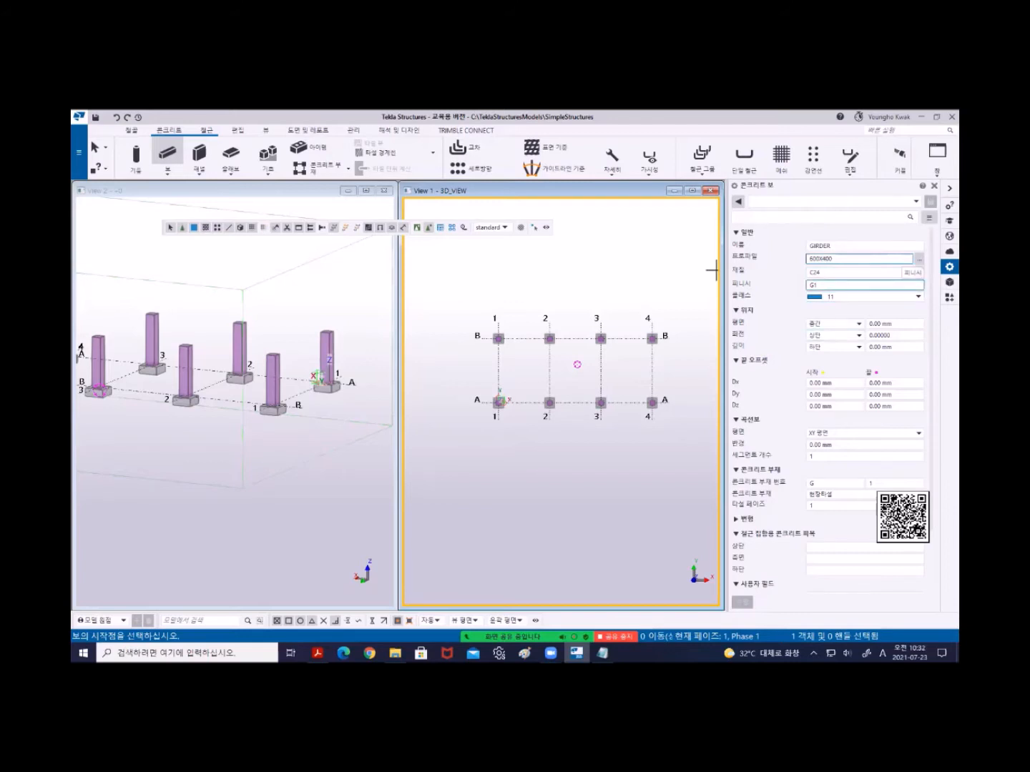
Enter G1 600X400 as the name of the concrete beam's property preset.
key(ctrl+a)
key(ctrl+c)
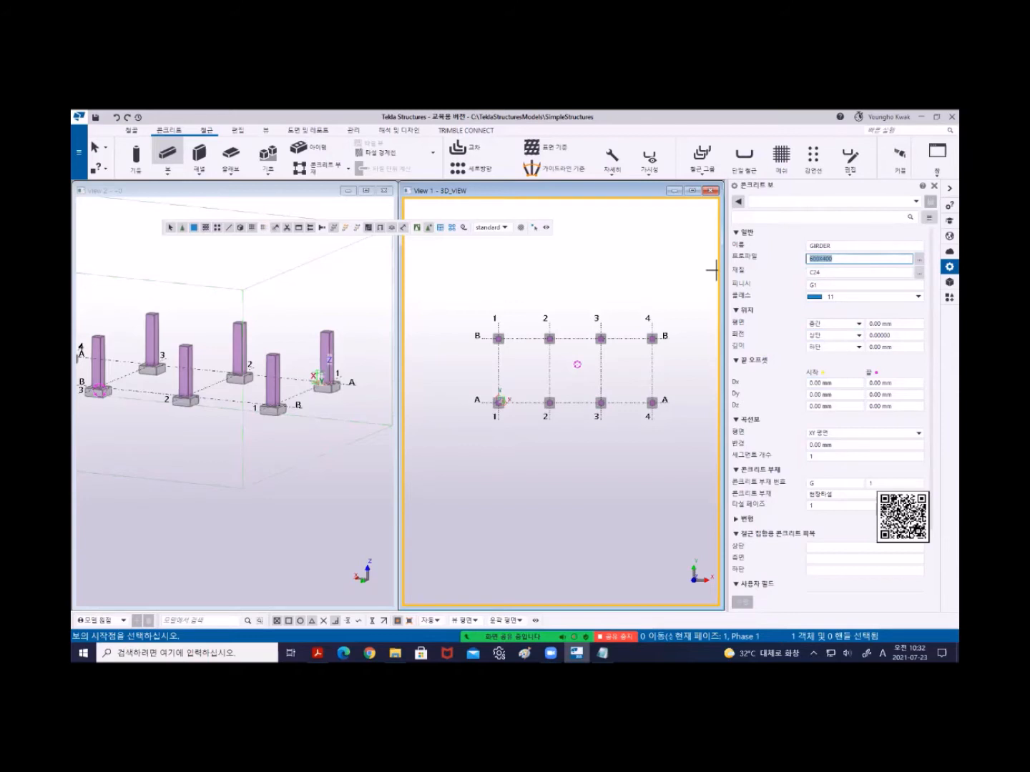
click(916, 202)
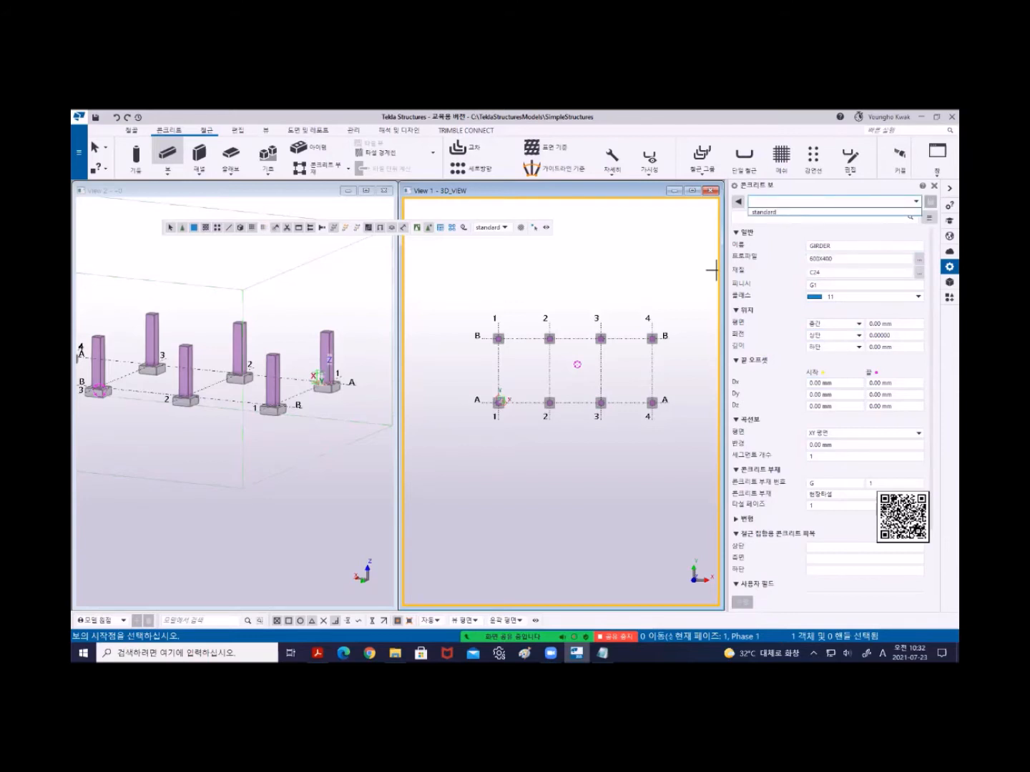
key(ctrl+v)
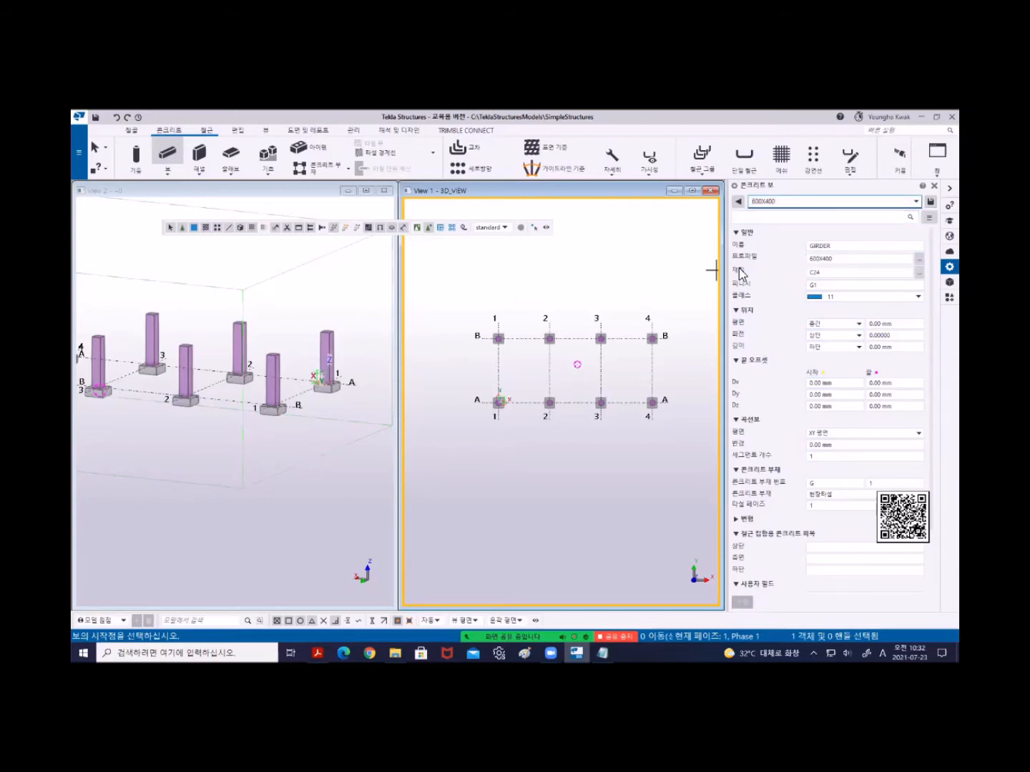
text(G1)
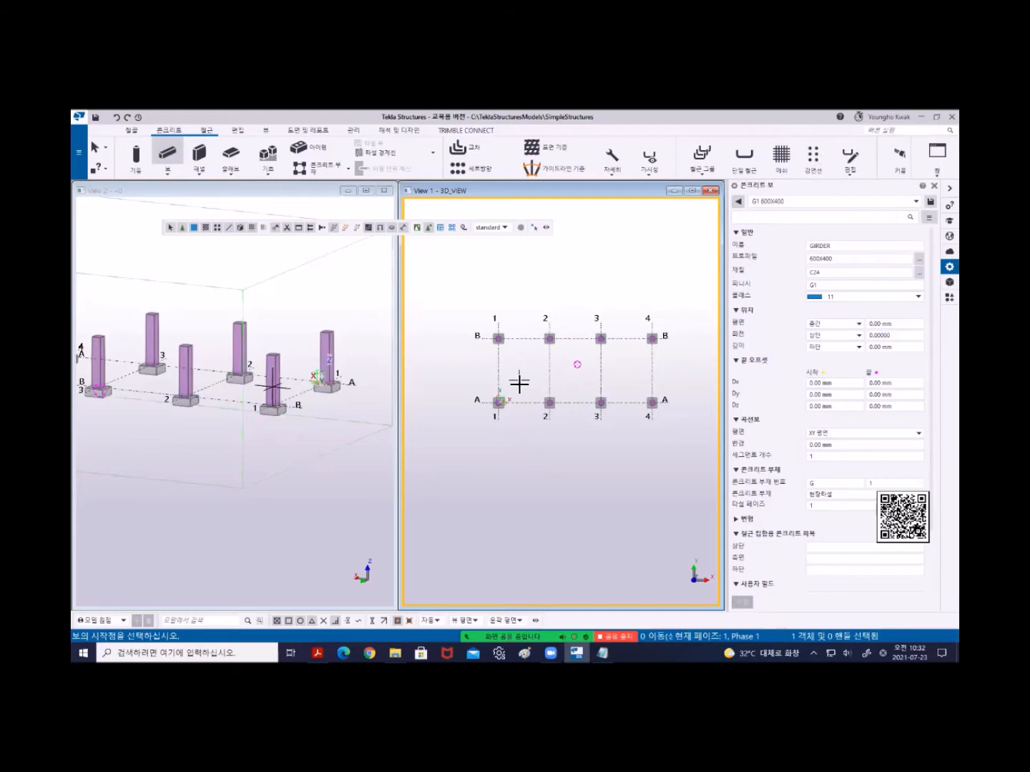
Open the saved +3200 view, maximize it and show it as a plan.
scroll(497, 395, up, 4)
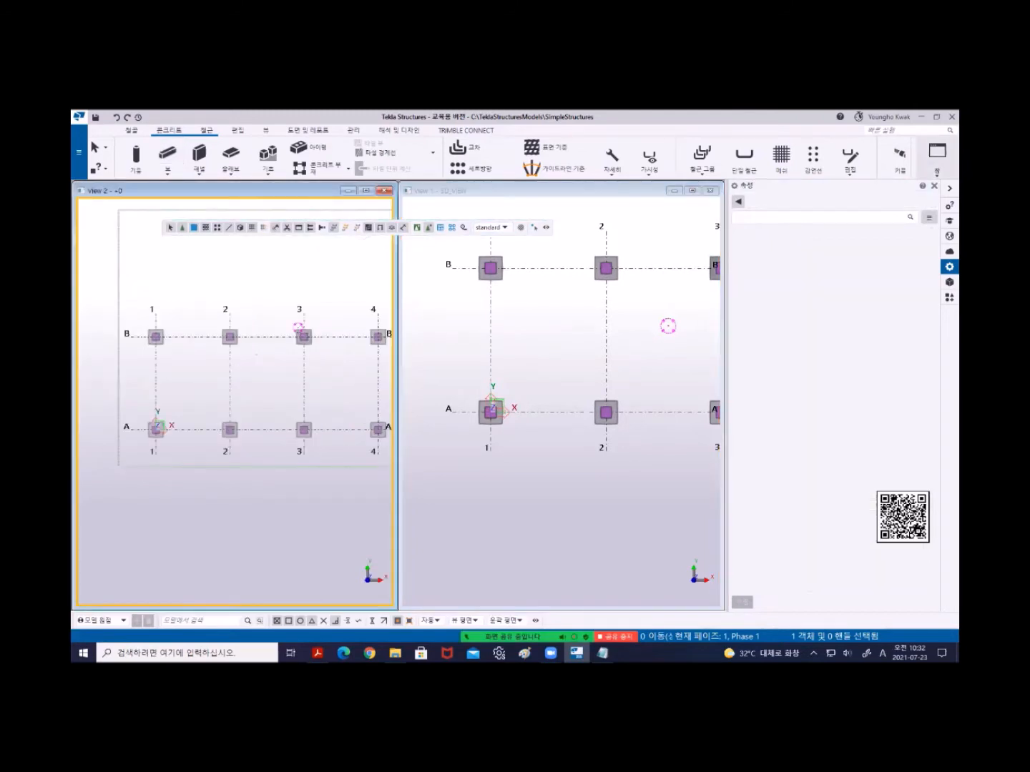
click(937, 158)
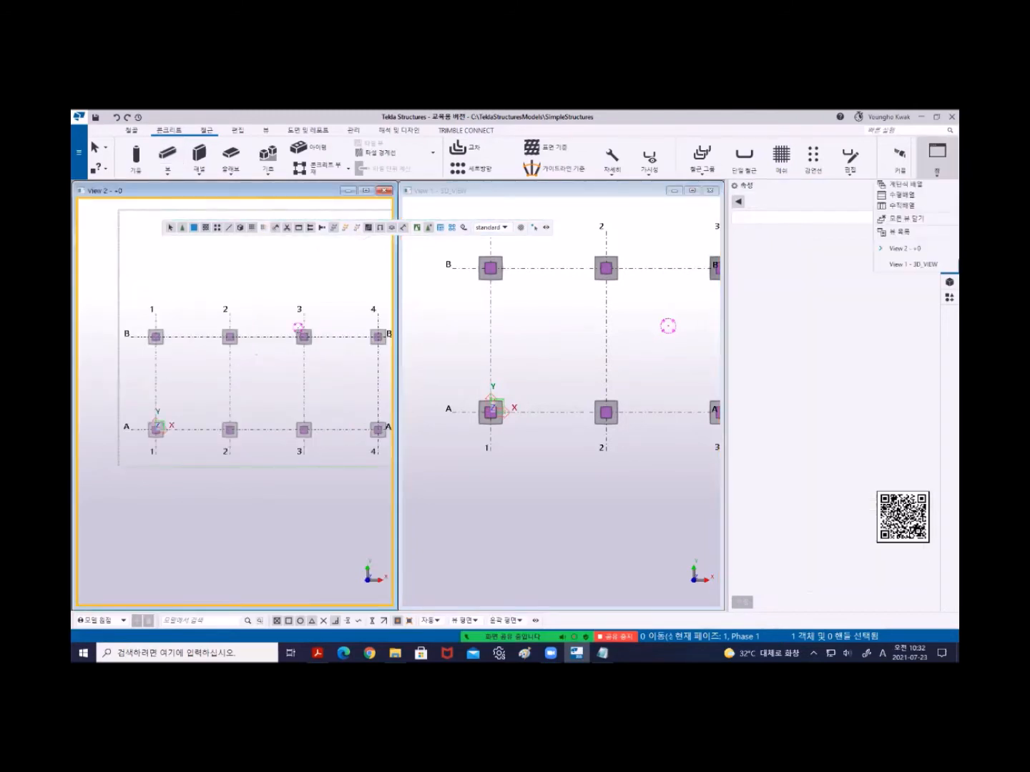
click(903, 232)
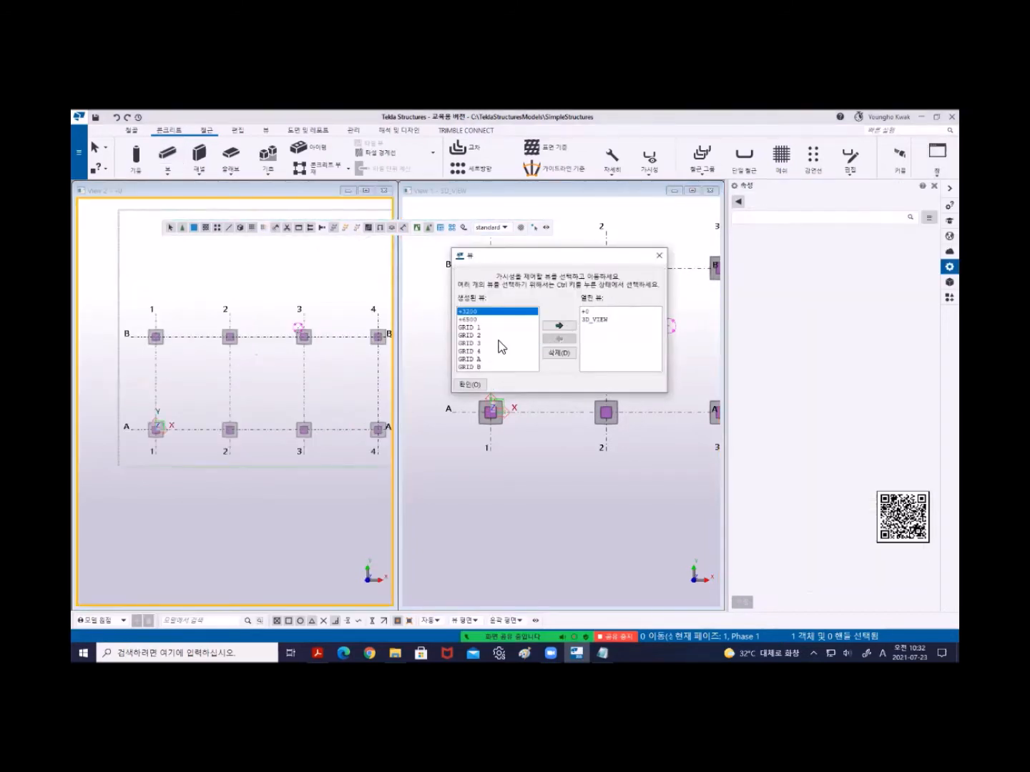
double_click(469, 311)
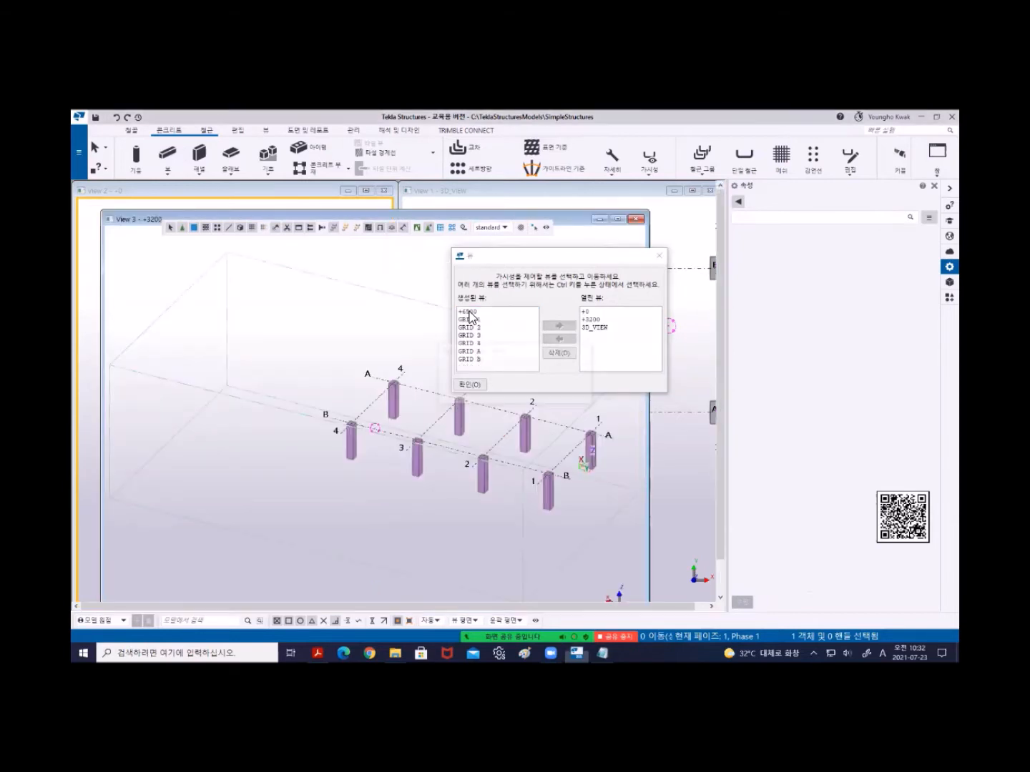
click(659, 256)
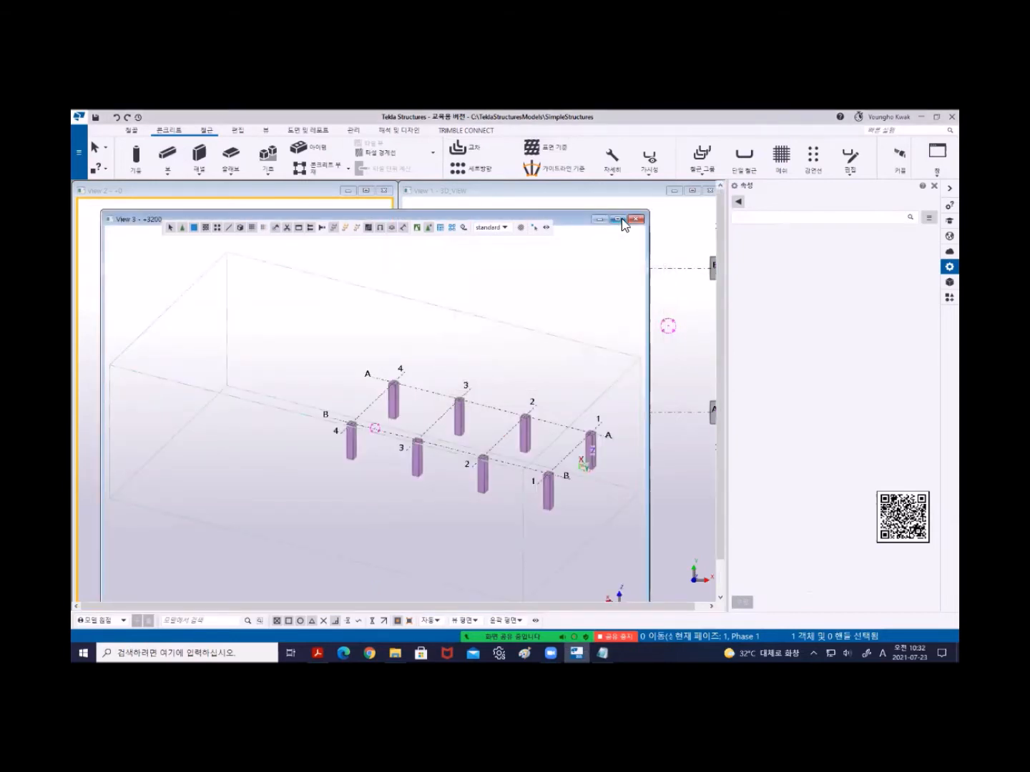
click(620, 220)
key(ctrl+p)
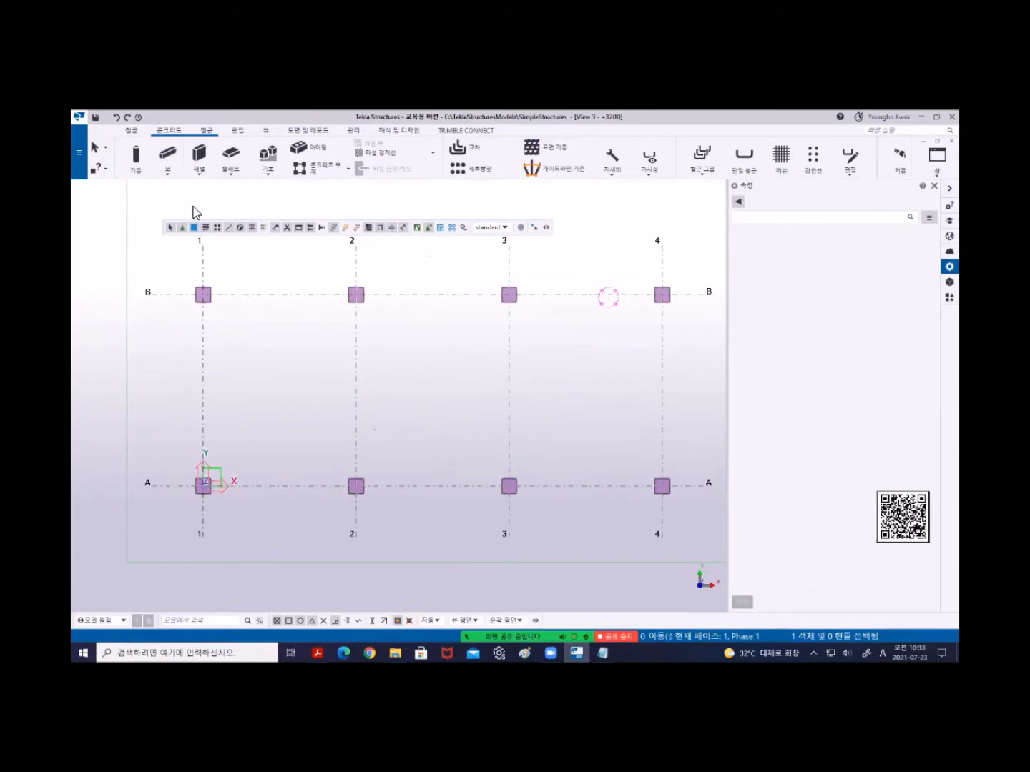
Place three 600X400 G1 girders along grid line A, spanning between grid lines 1, 2, 3 and 4.
click(174, 155)
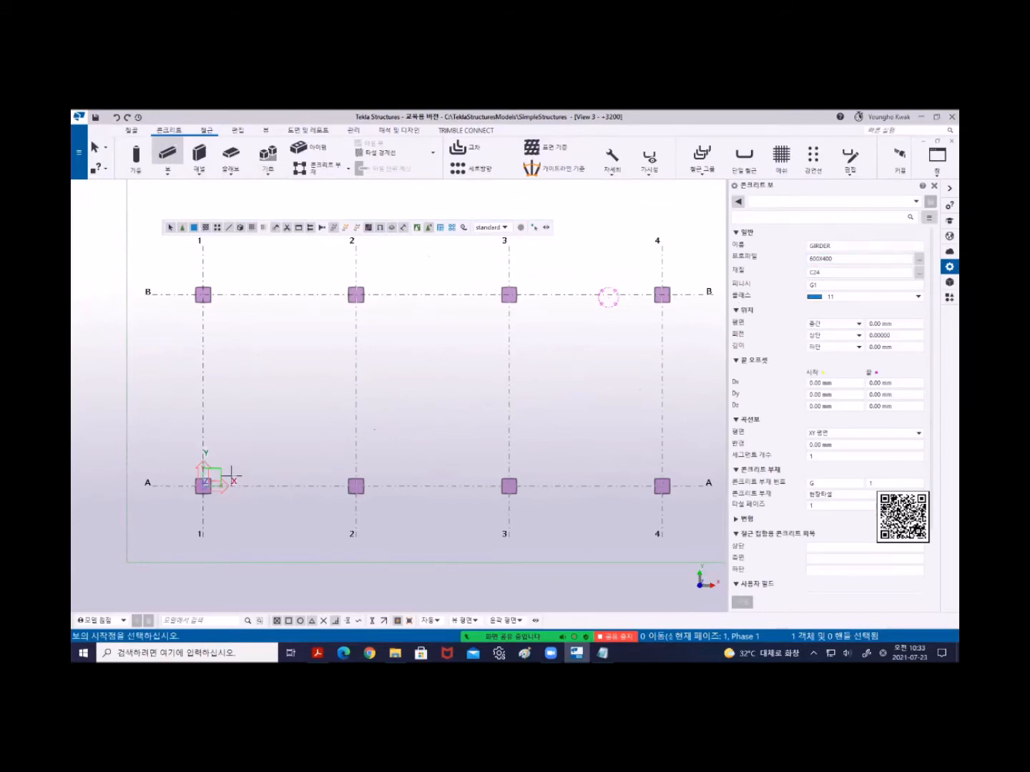
click(204, 484)
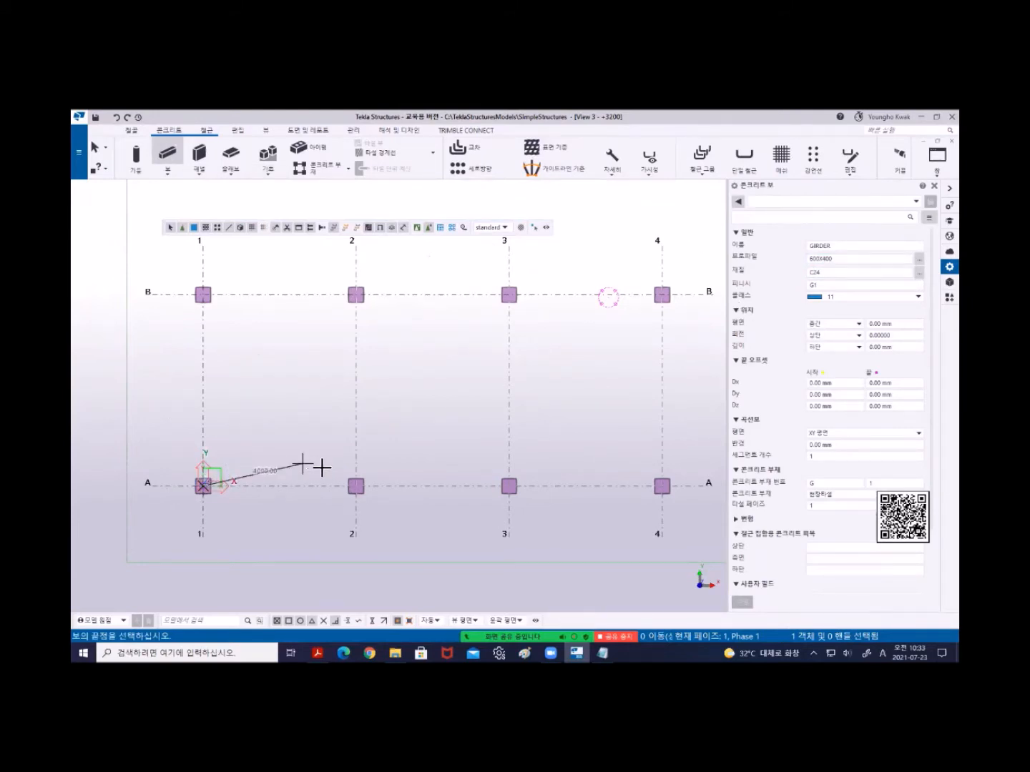
click(354, 486)
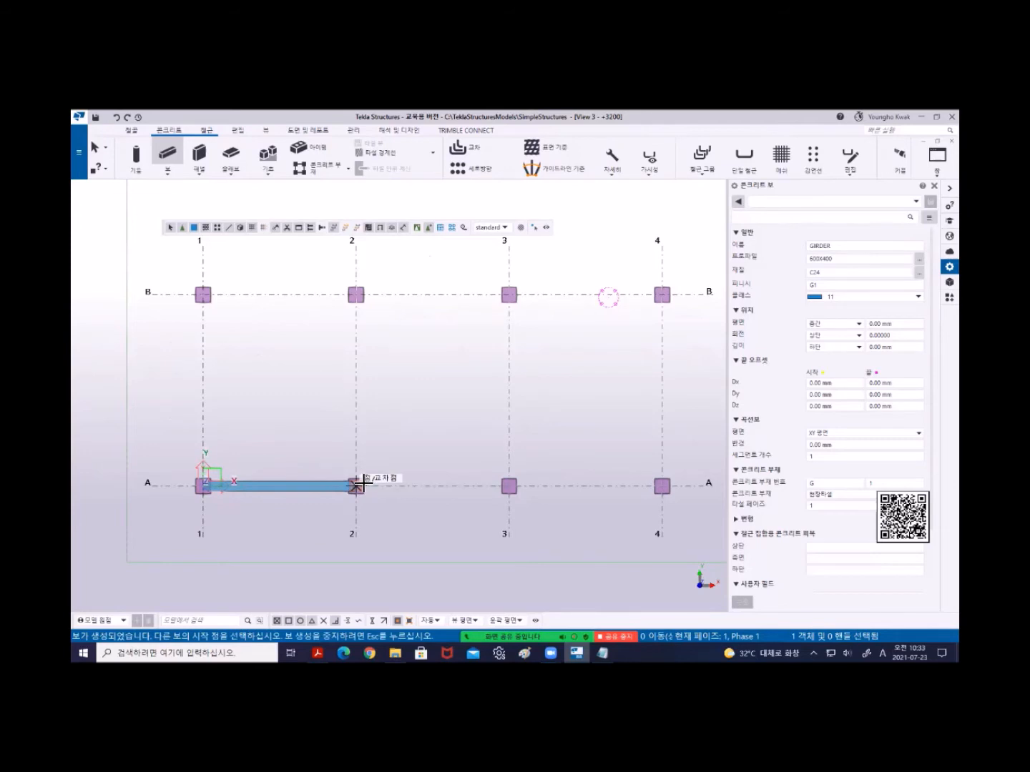
click(356, 485)
click(509, 485)
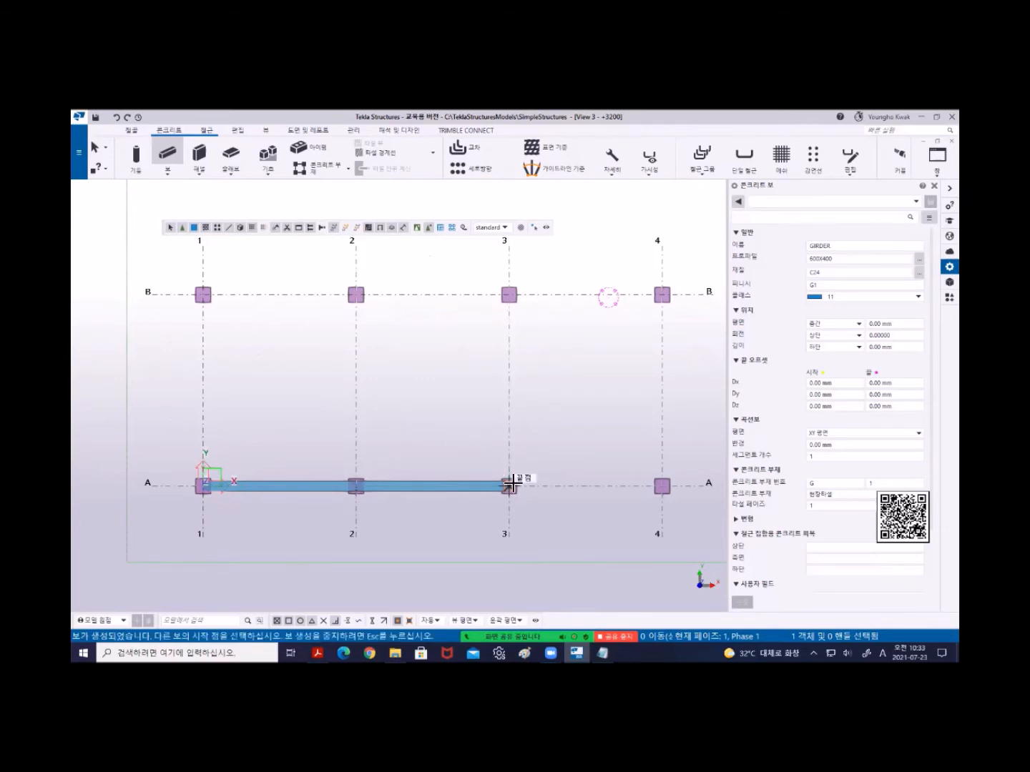
click(508, 485)
click(663, 485)
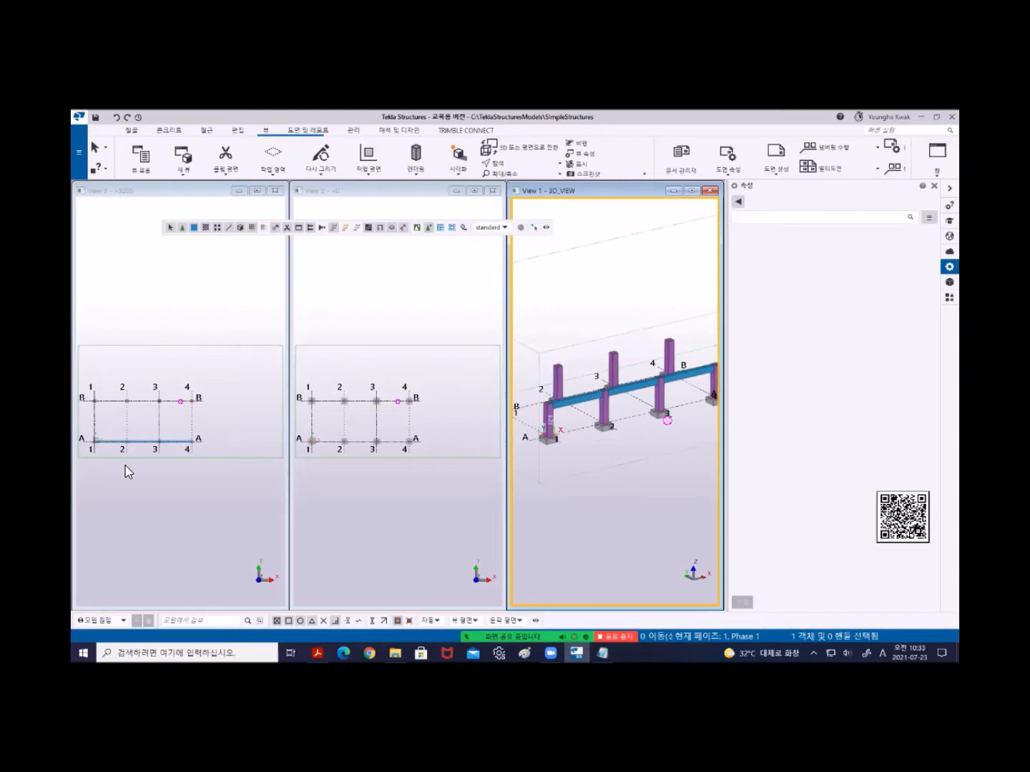
click(165, 418)
scroll(156, 414, up, 3)
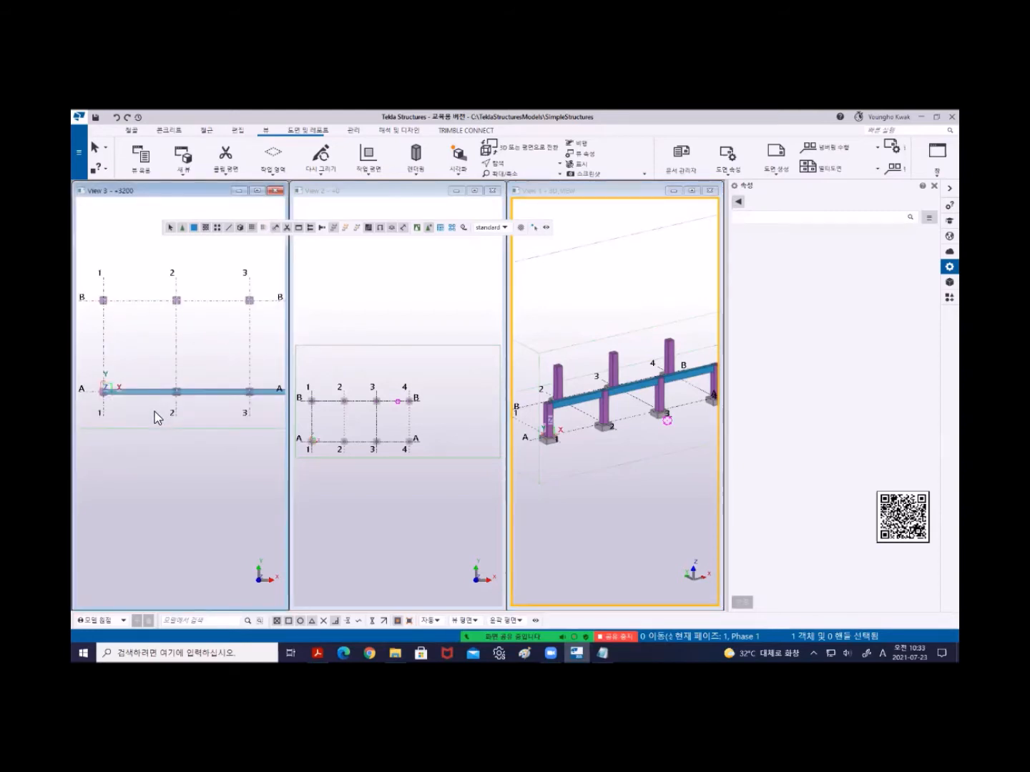
middle_drag(154, 412, 133, 420)
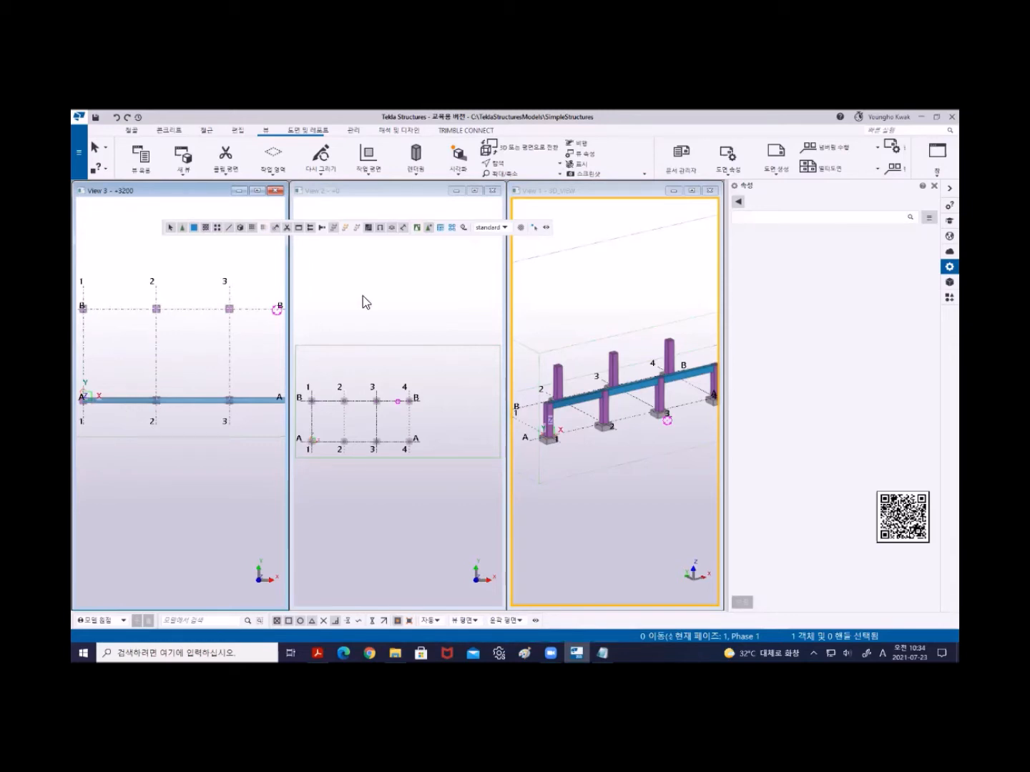
Open the selection filter settings and save the filter under the name G1 Girder.
click(525, 228)
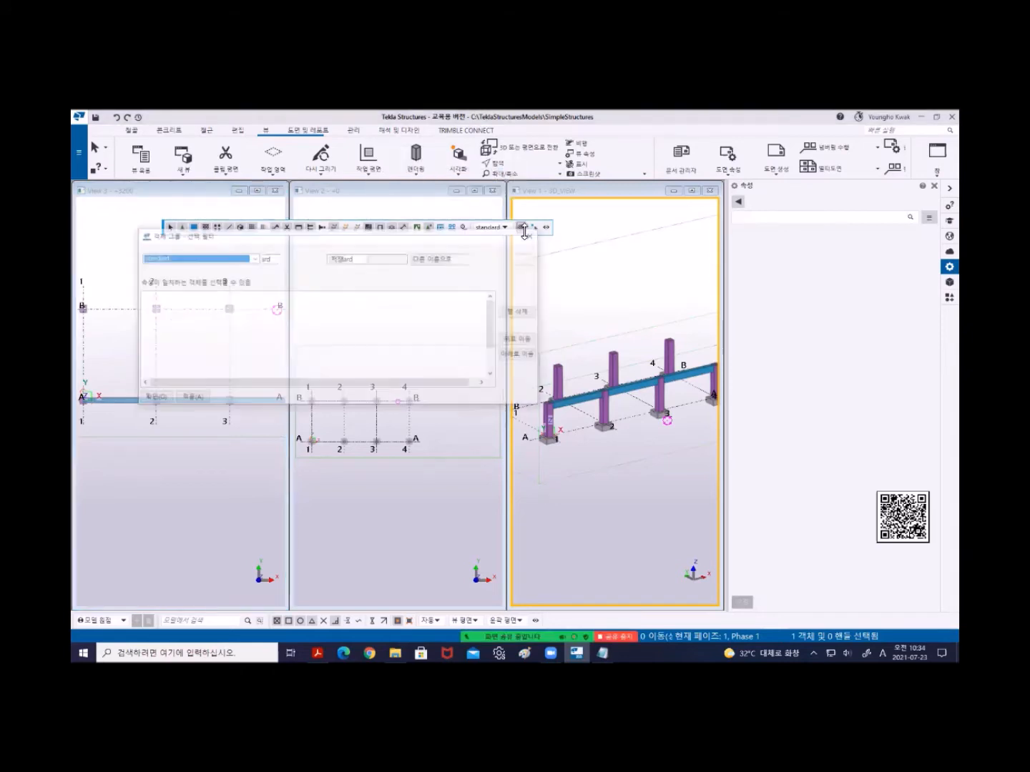
double_click(350, 259)
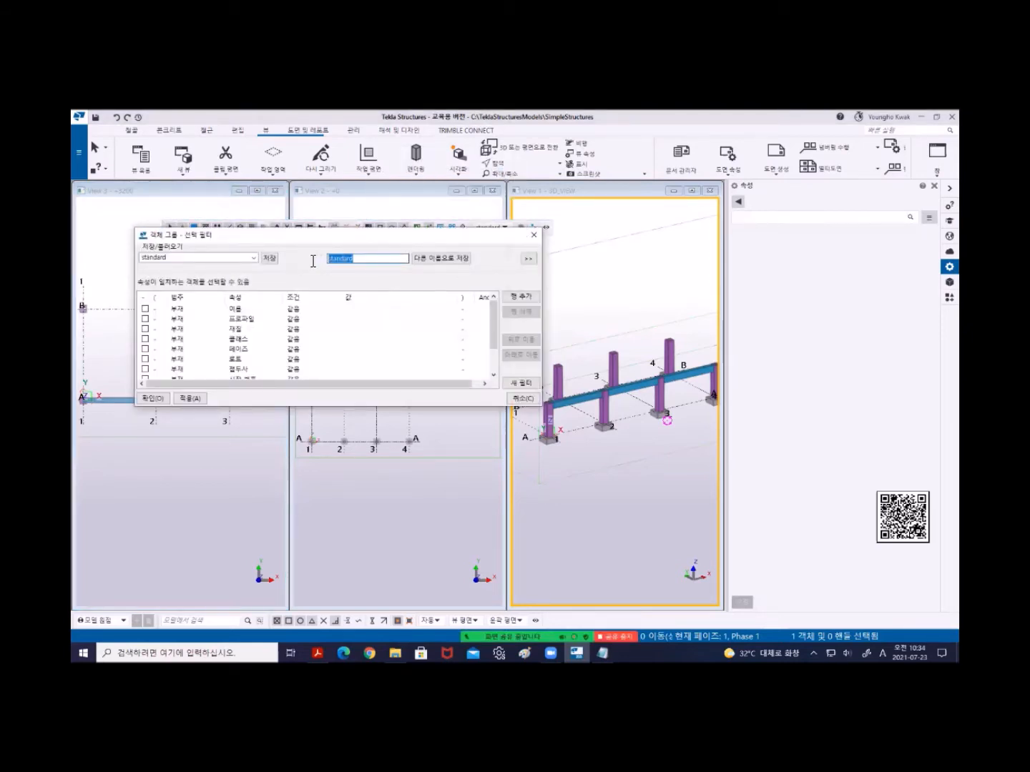
text(G1 Girder)
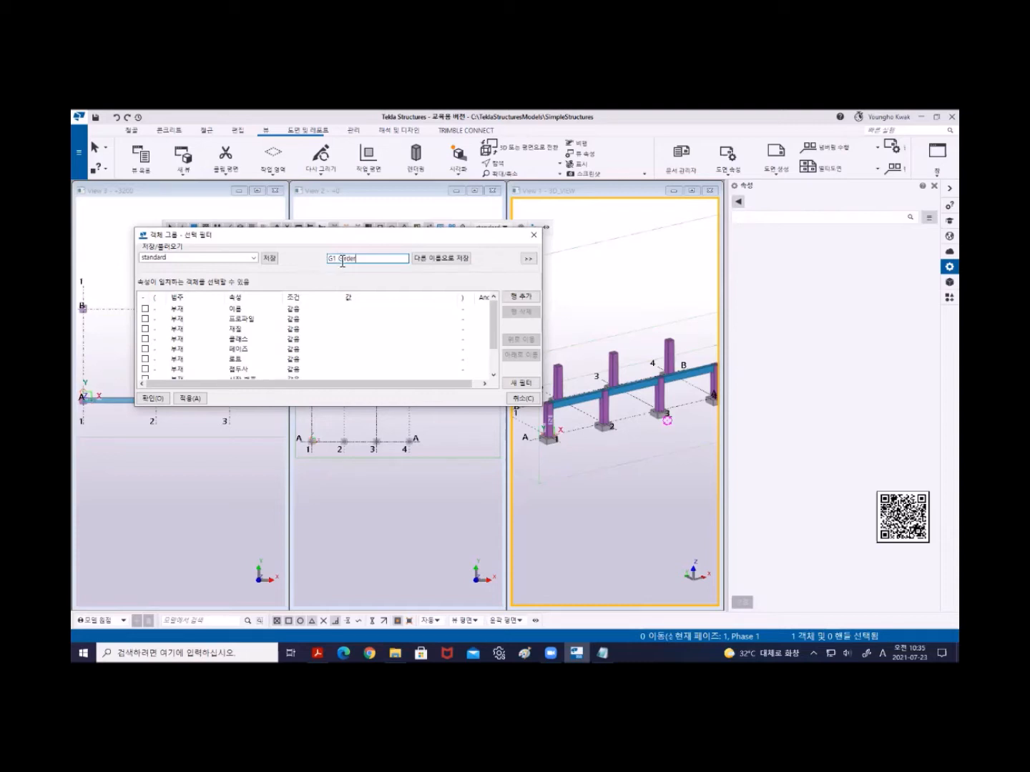
click(438, 259)
Delete all rows of the G1 Girder filter except the part name and profile conditions.
scroll(350, 350, down, 1)
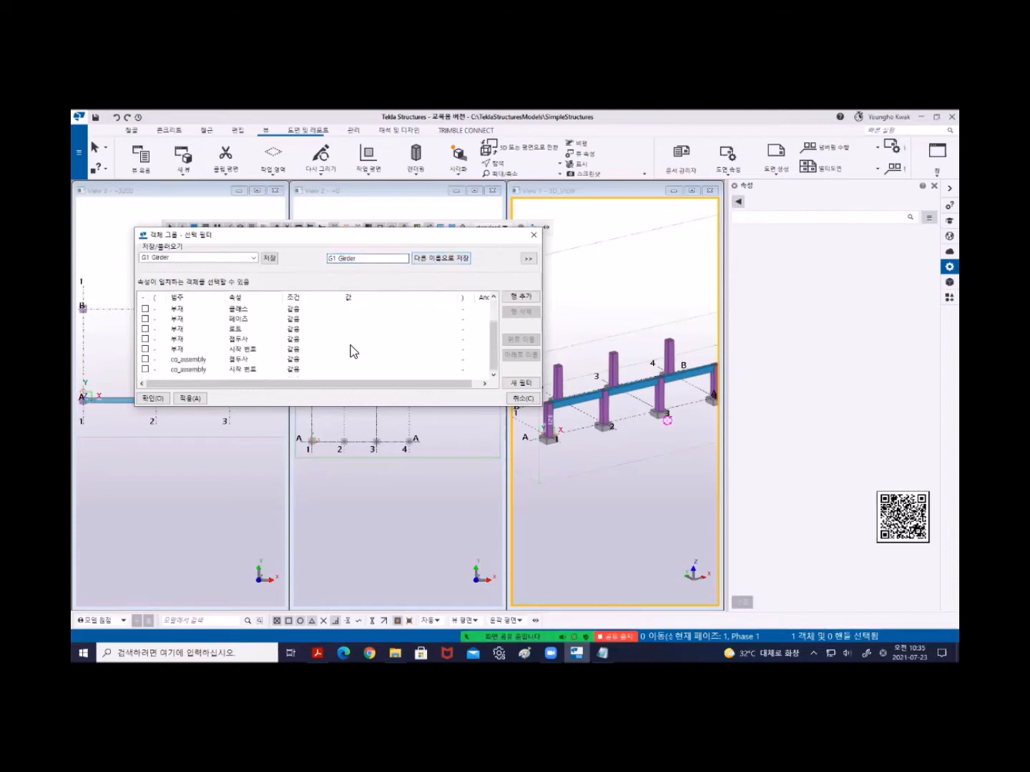
click(306, 371)
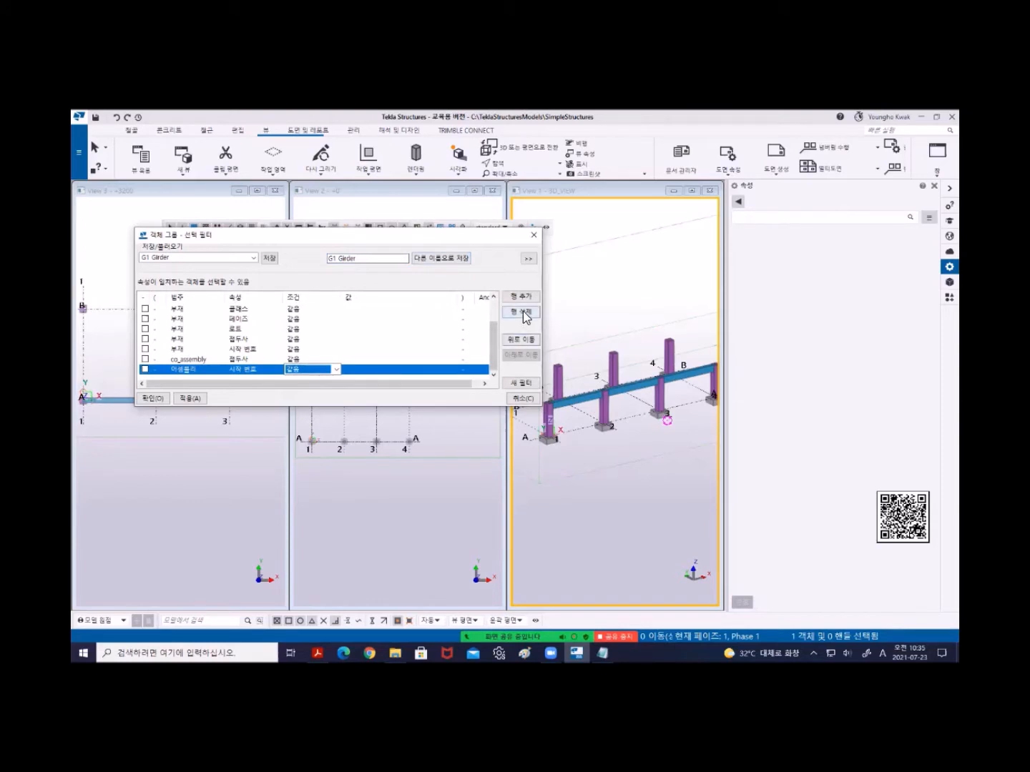
click(524, 313)
click(524, 313)
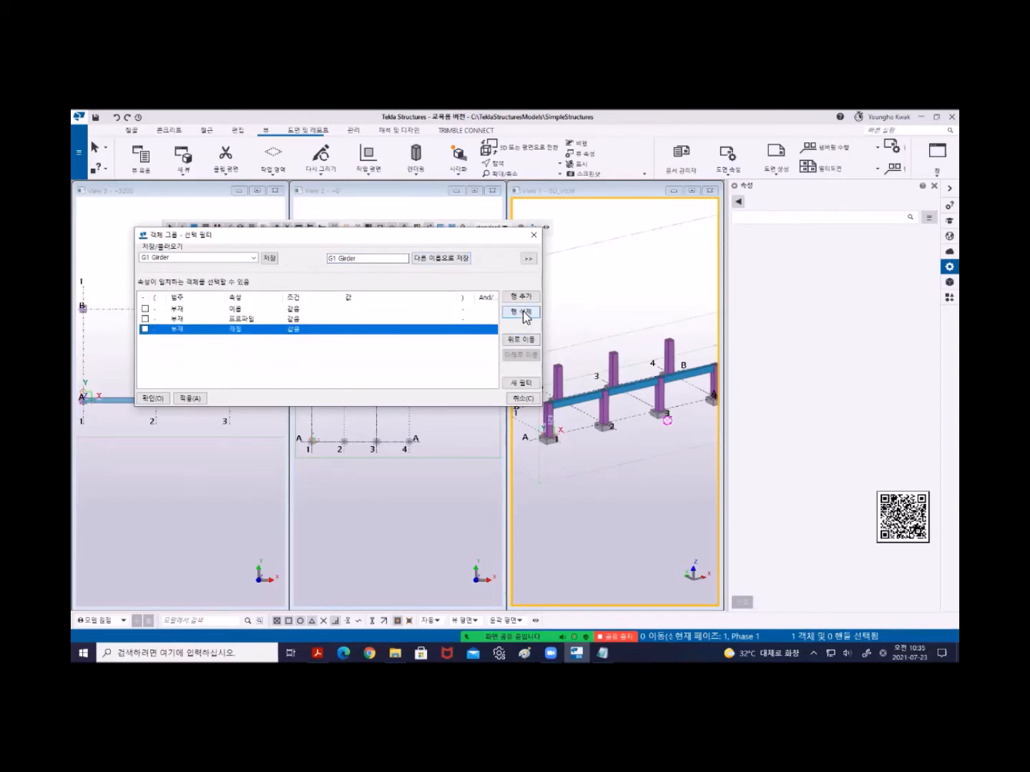
click(524, 313)
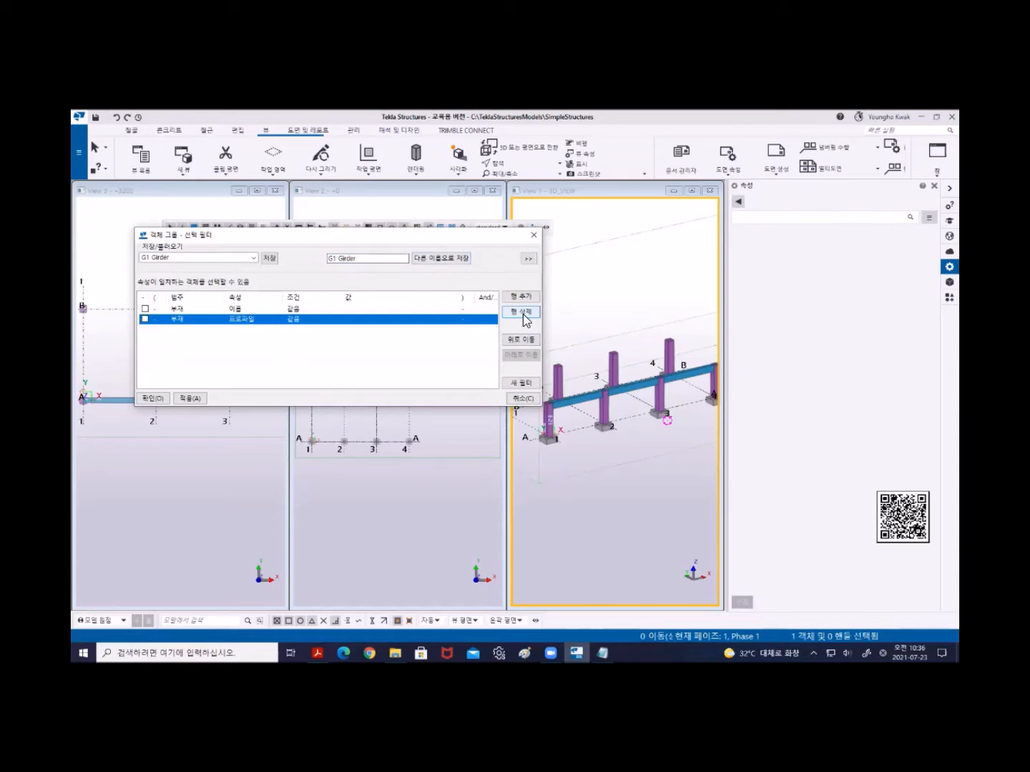
Set the part name condition to GIRDER and combine it with the profile condition using And.
click(376, 312)
text(G1)
text(RDER)
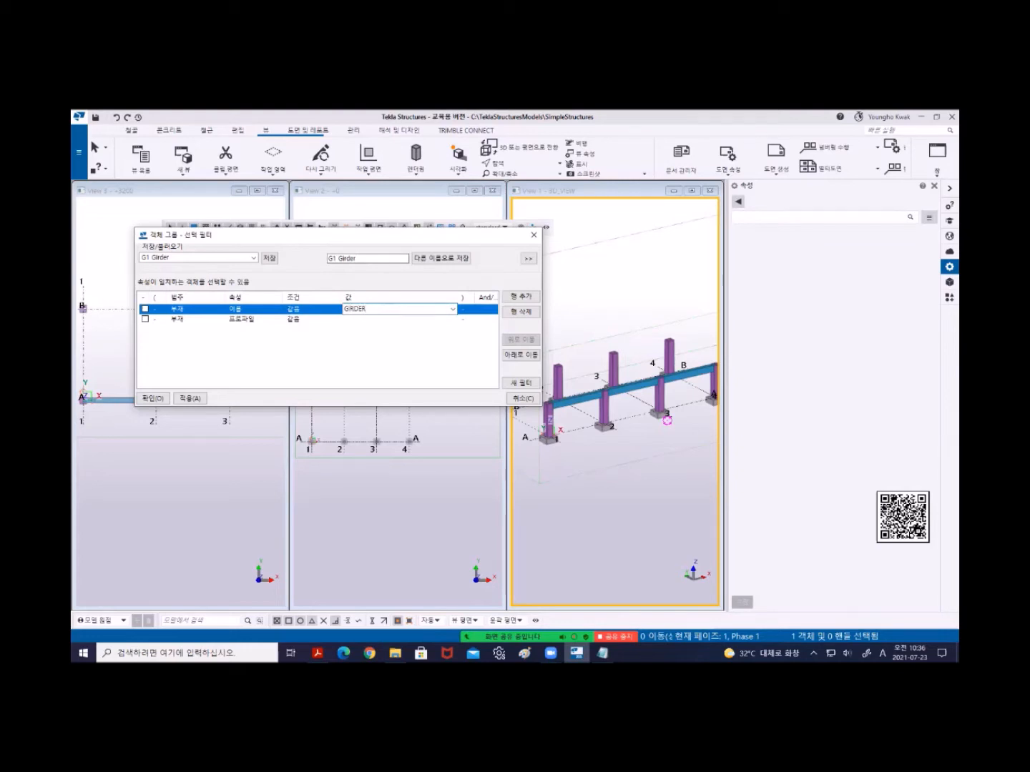
click(487, 309)
click(492, 309)
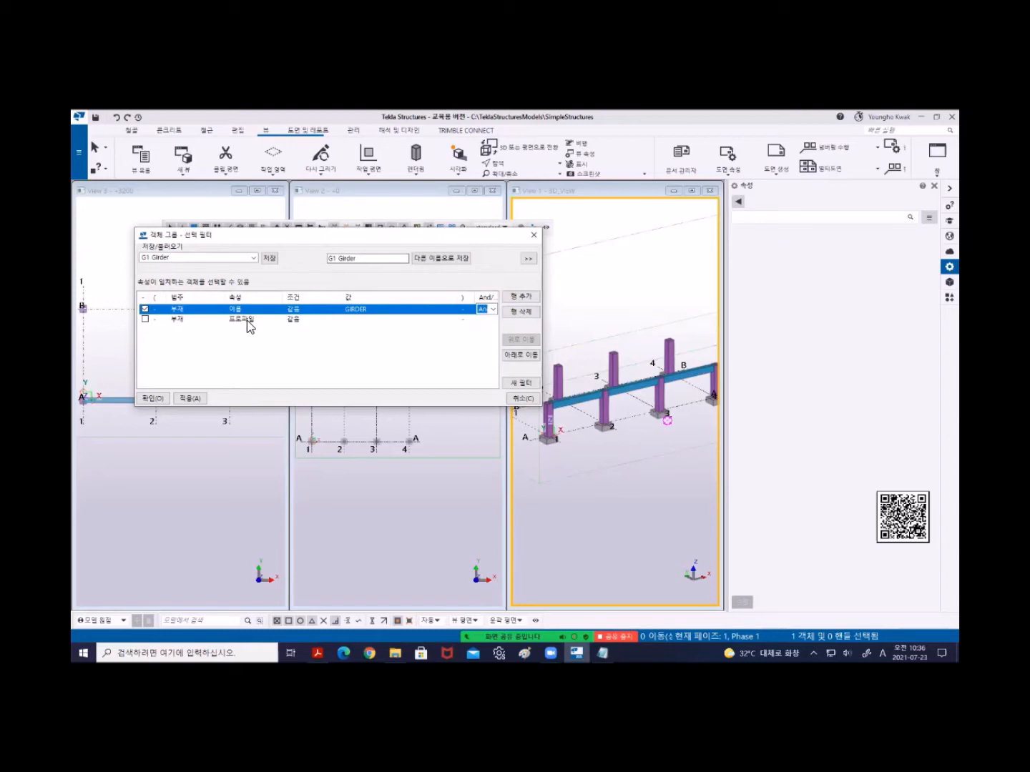
Check the G1 size in the PDF and set the profile condition to 600X400 by picking a girder in the 3D view.
key(alt+Tab)
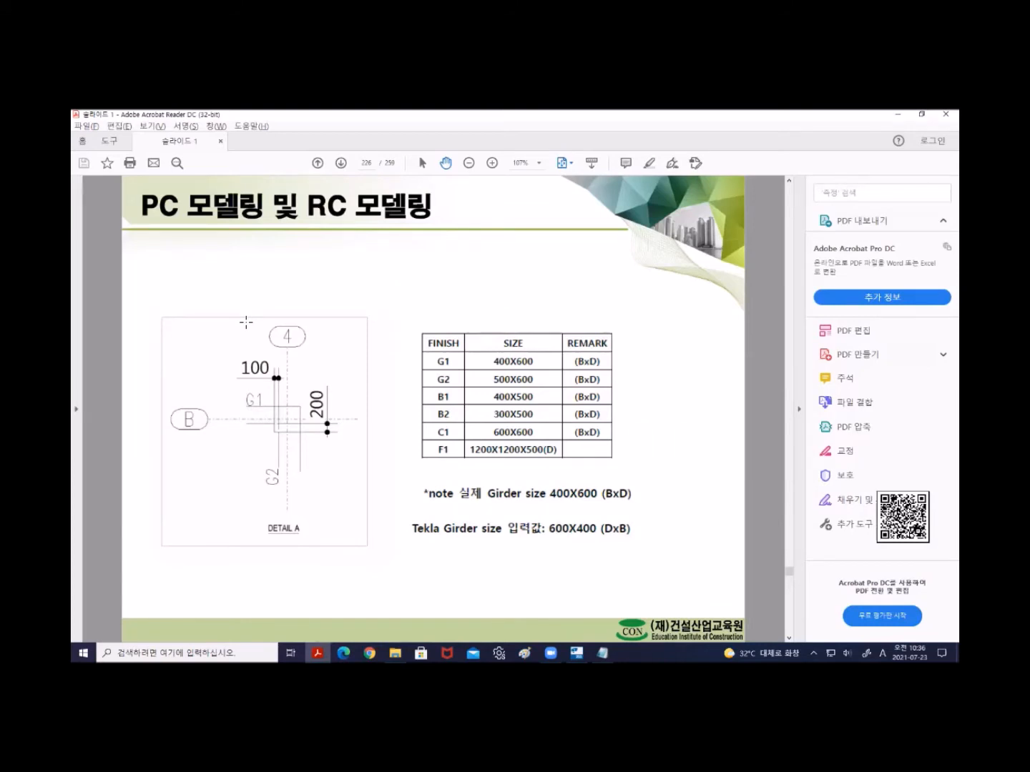
key(alt+Tab)
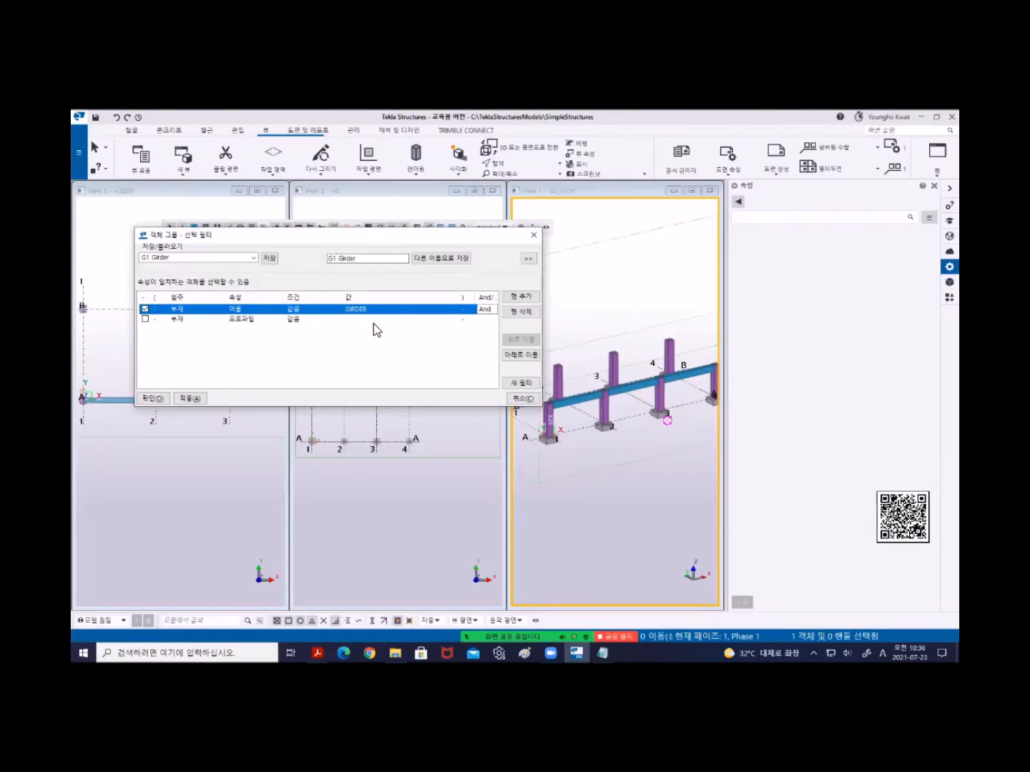
click(404, 323)
click(452, 320)
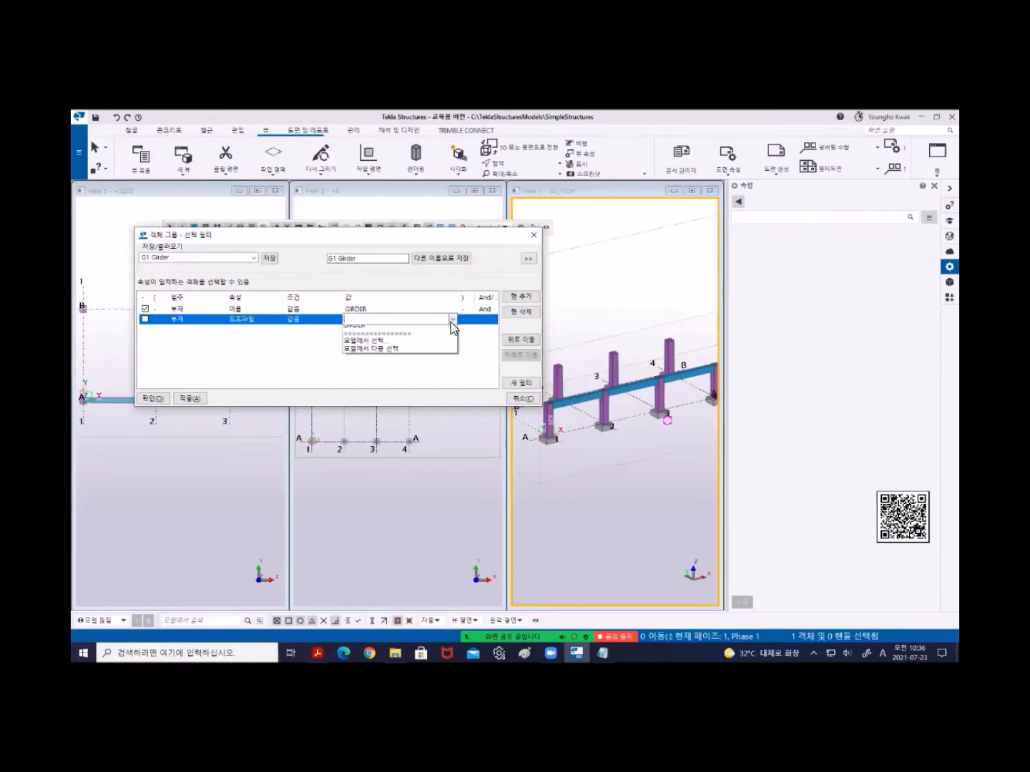
click(410, 351)
scroll(584, 409, up, 5)
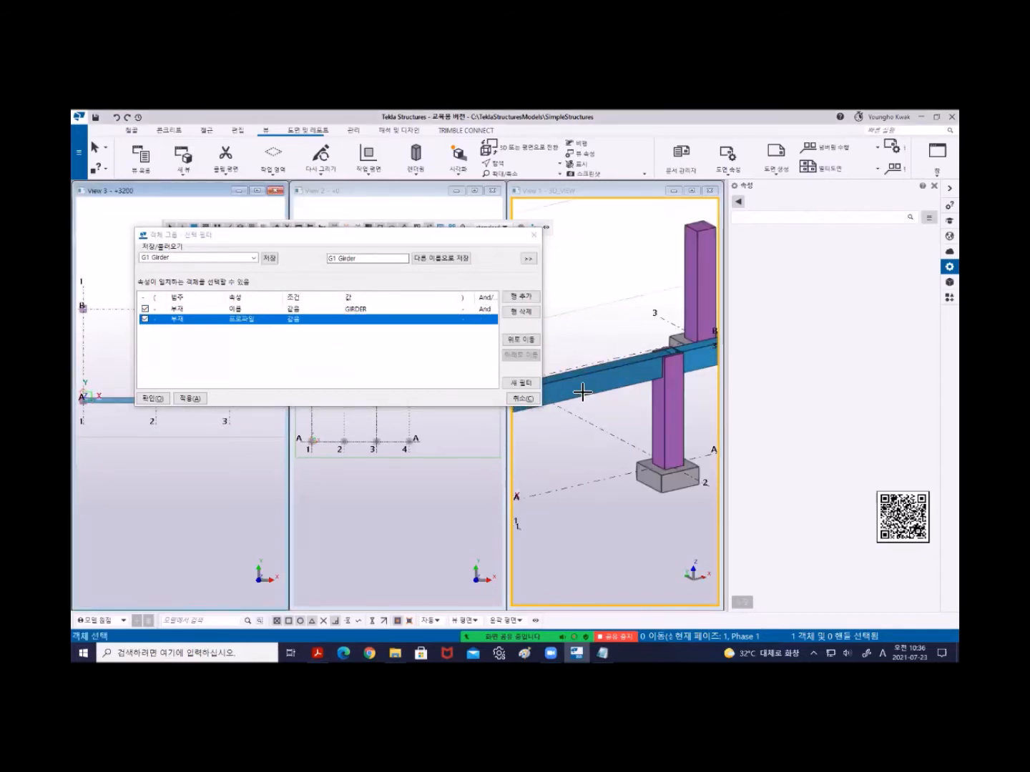
click(582, 394)
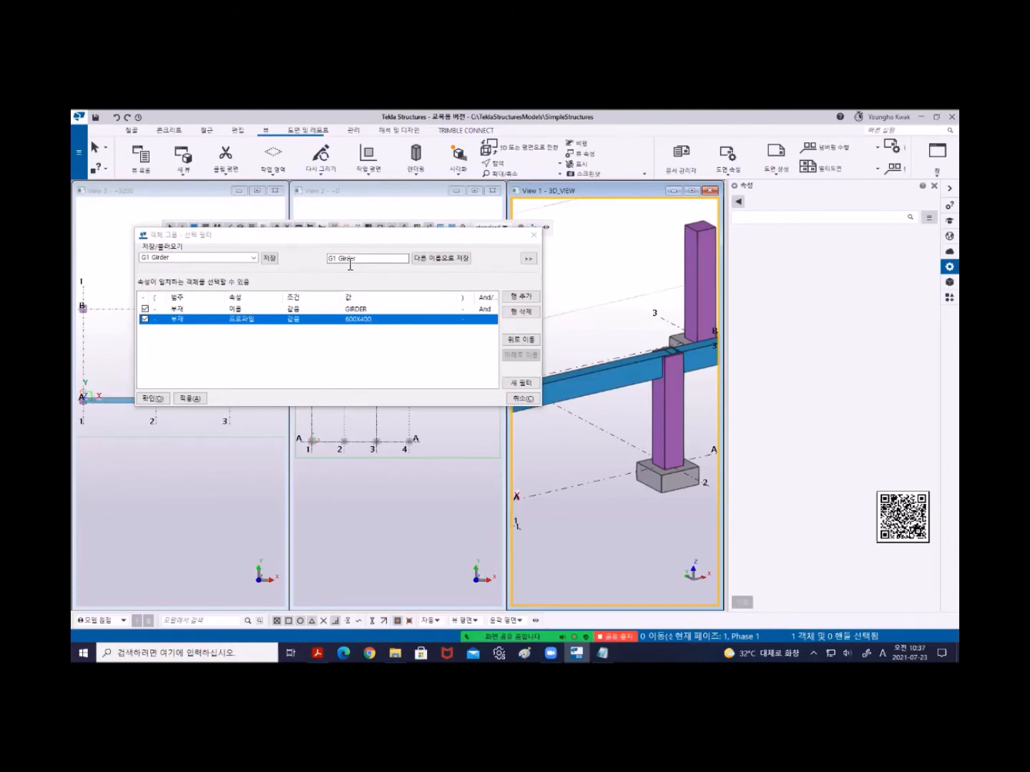
Save the filter as G1 Girder, reload it after loading standard, and apply it as the active selection filter.
click(433, 259)
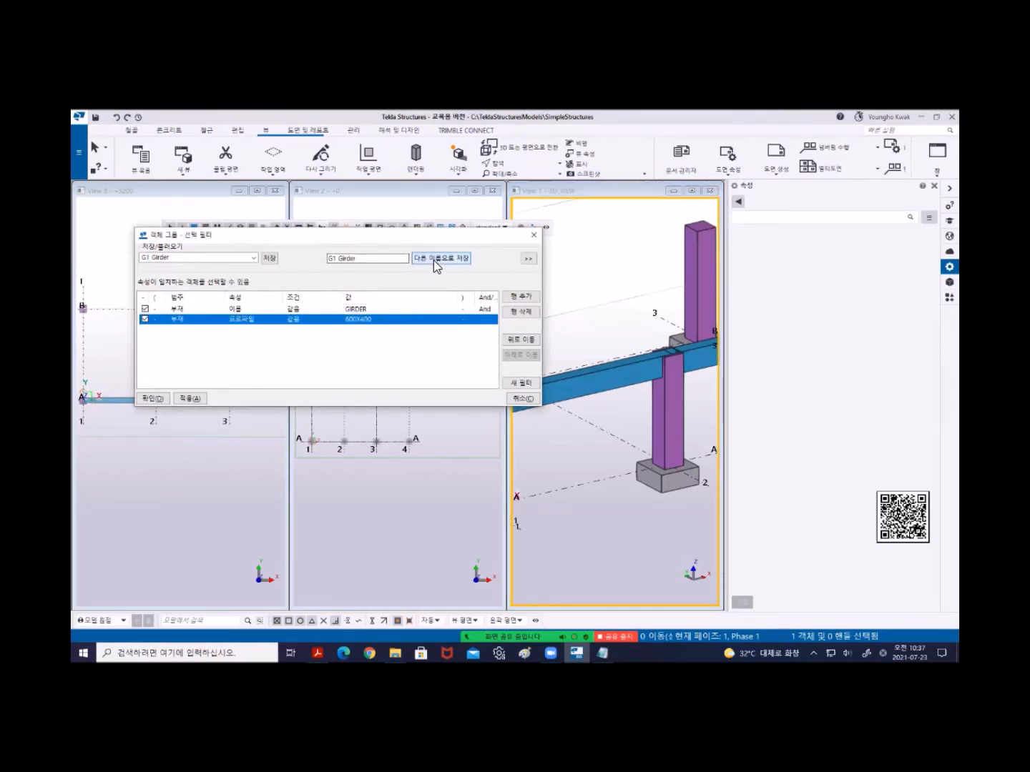
click(255, 259)
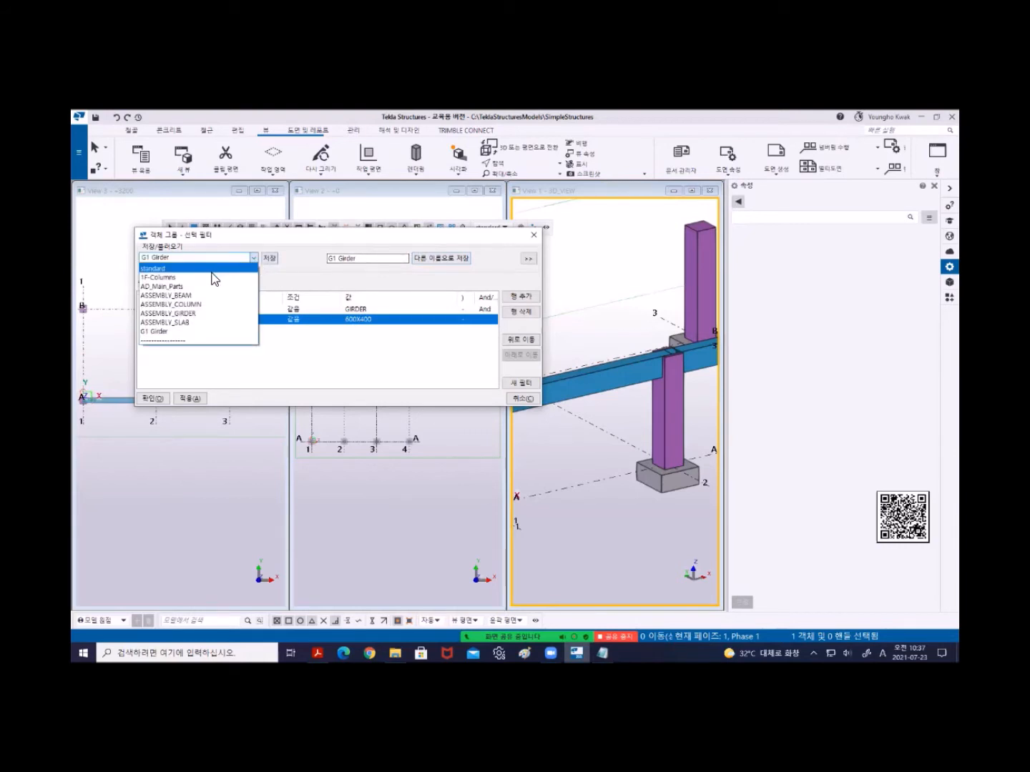
click(213, 270)
click(254, 260)
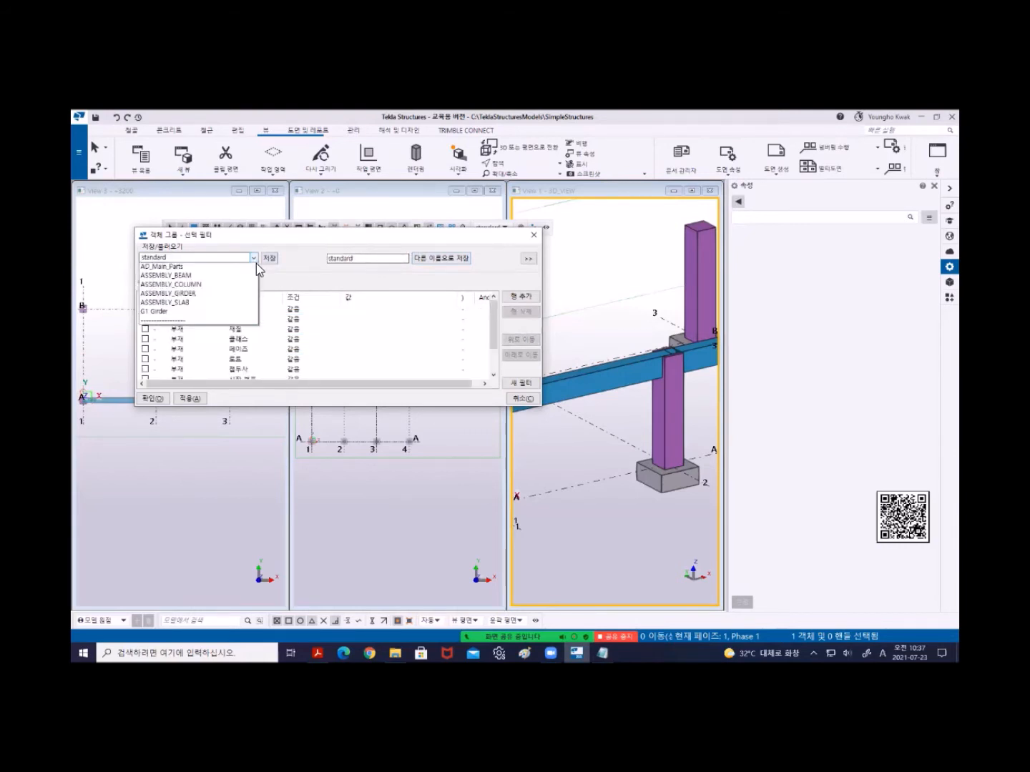
click(169, 331)
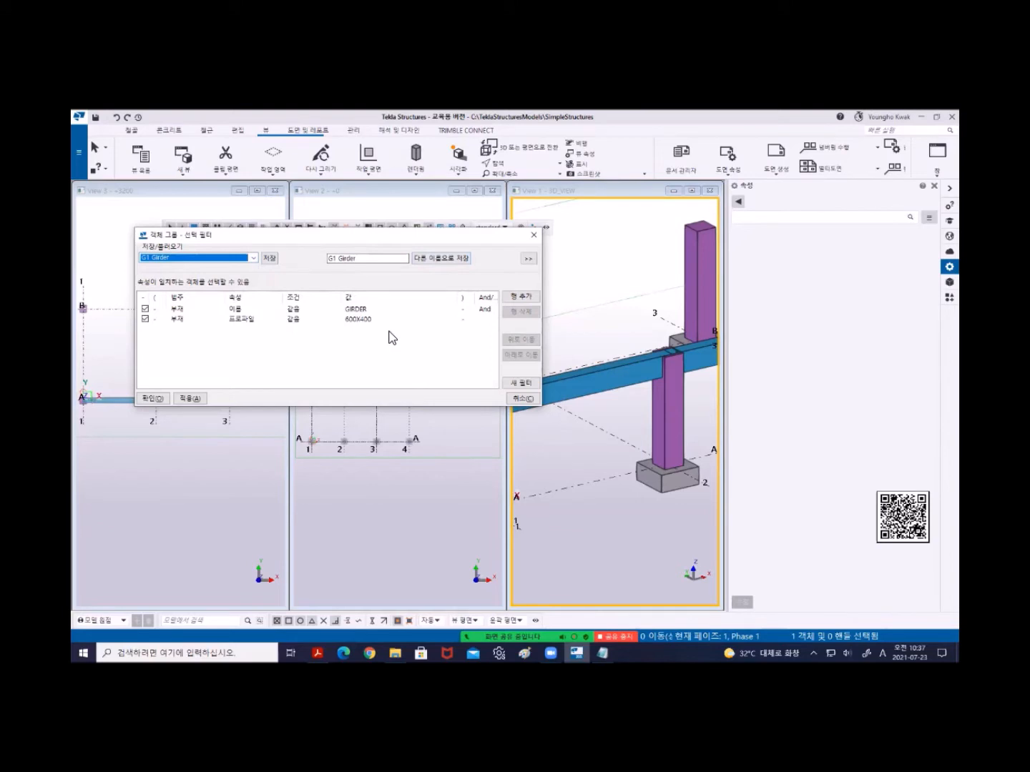
click(200, 399)
click(151, 398)
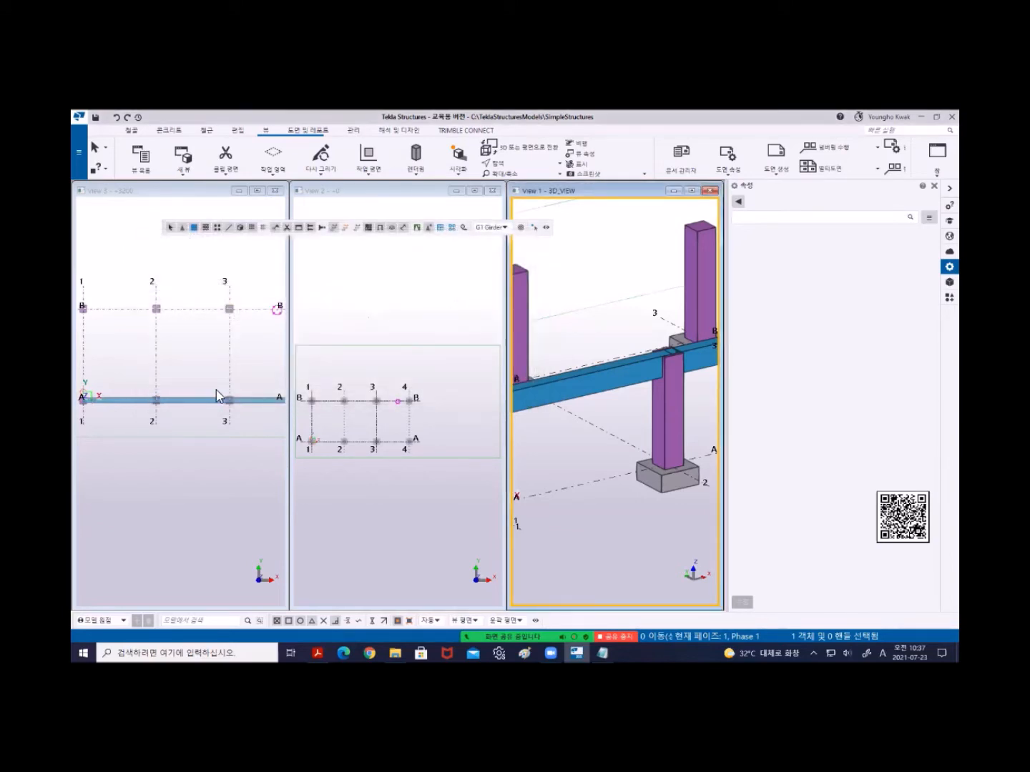
Select the girders along grid line A using the G1 Girder filter and inspect the selection in the maximized 3D view.
scroll(187, 369, down, 3)
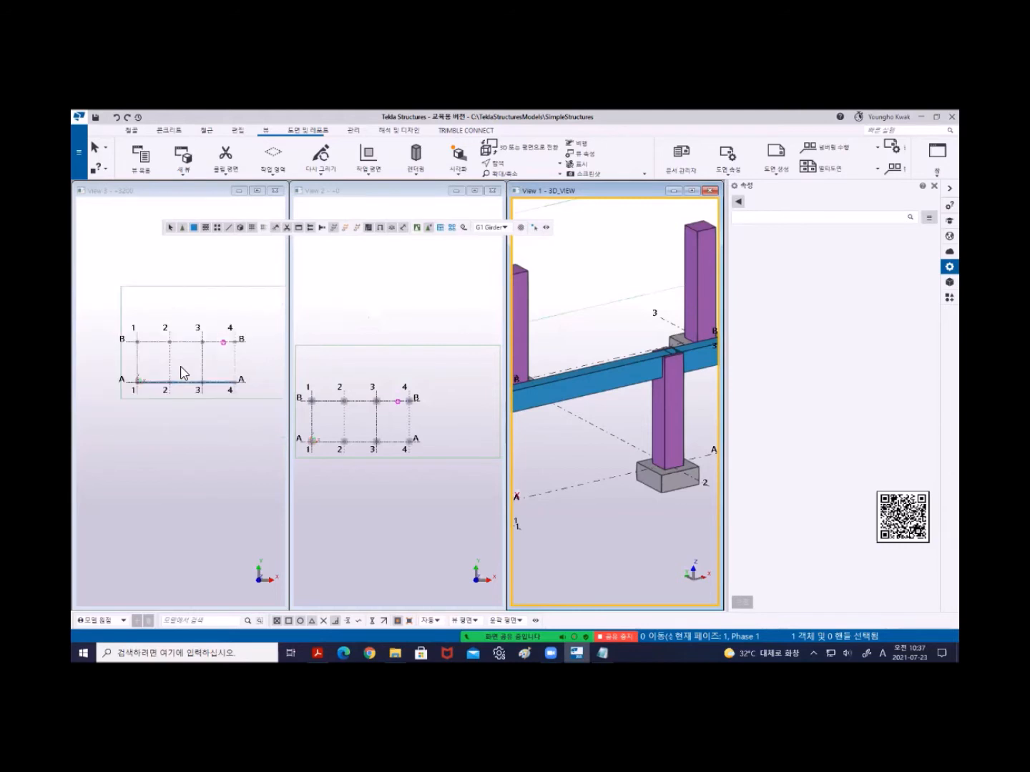
click(181, 367)
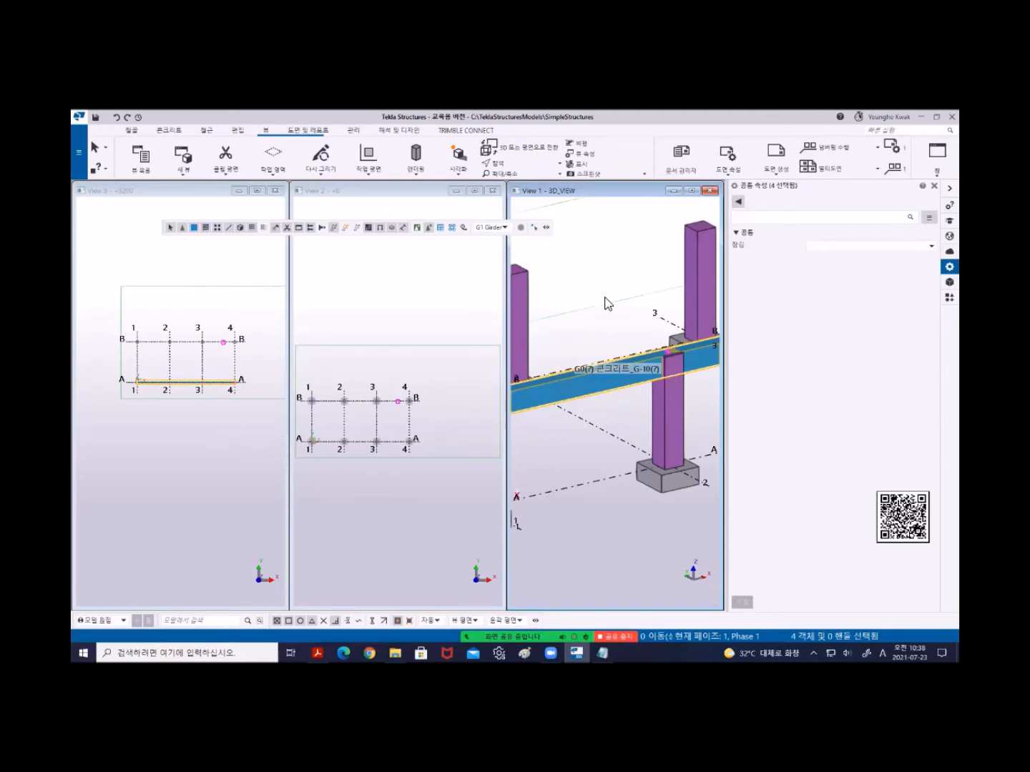
scroll(606, 297, down, 5)
middle_drag(587, 364, 603, 410)
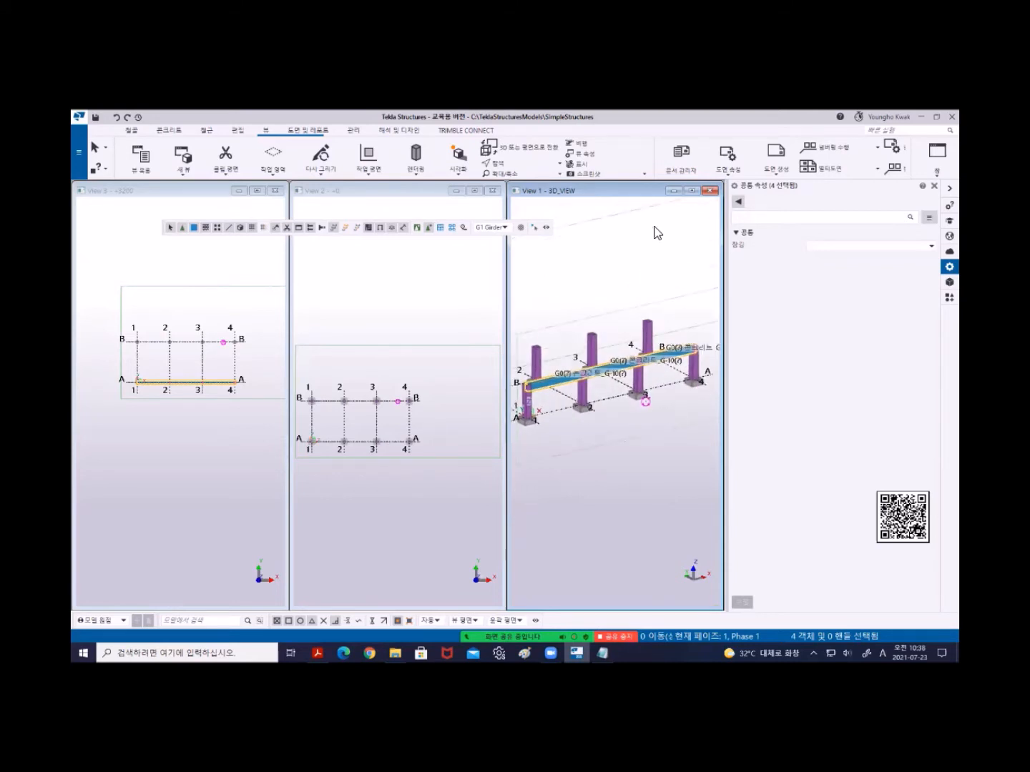
click(692, 191)
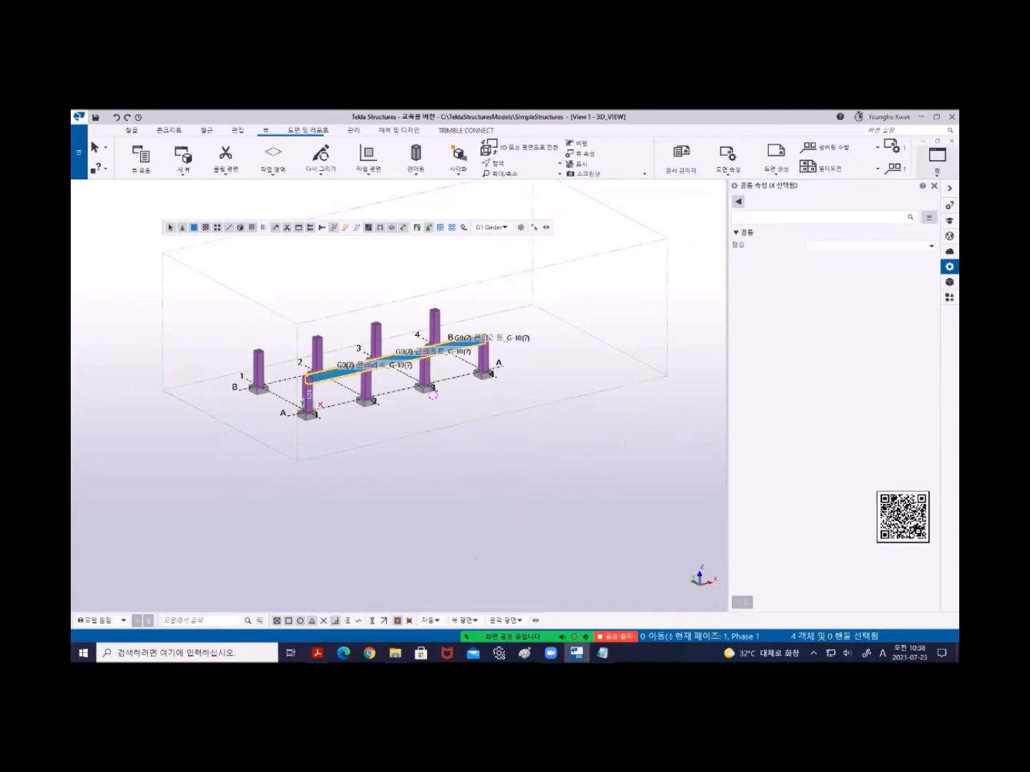
In the +3200 view, copy the selected girders from grid line A to grid line B and end the copy command.
click(937, 159)
click(909, 263)
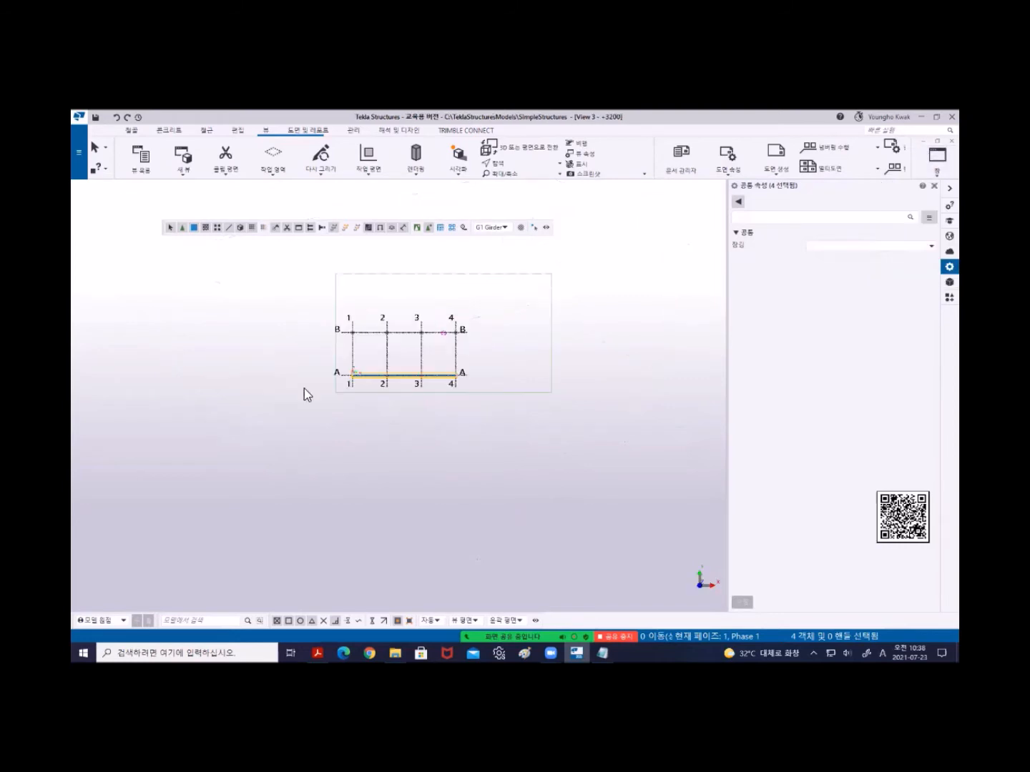
right_click(258, 291)
click(310, 310)
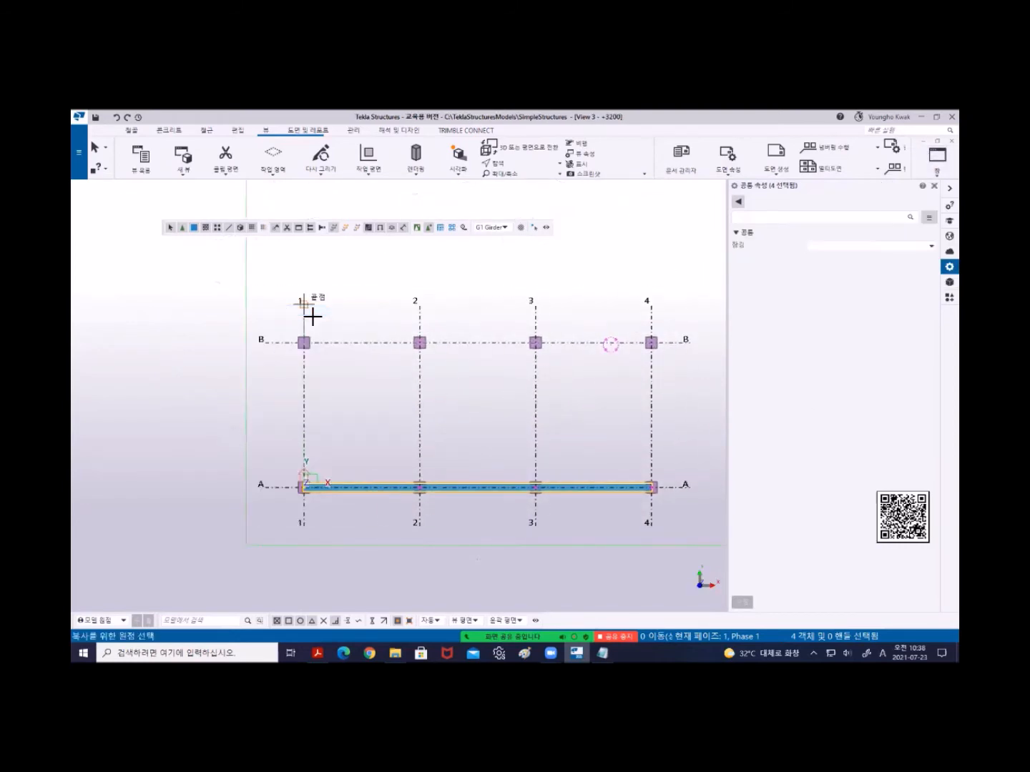
click(265, 487)
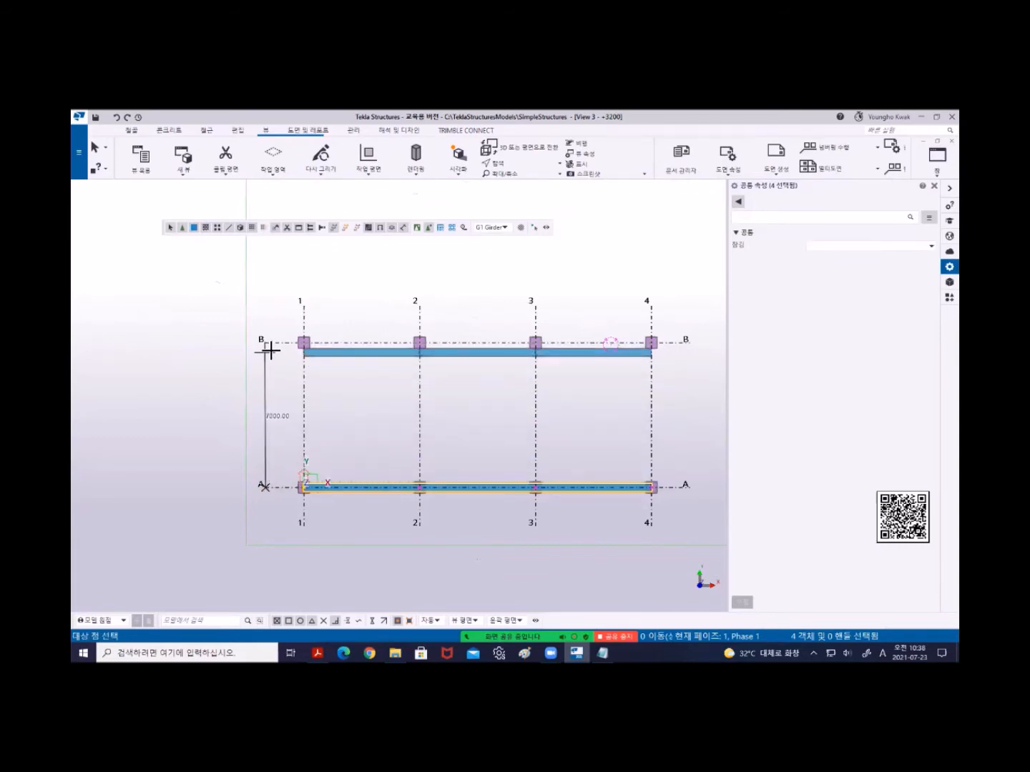
scroll(265, 343, up, 2)
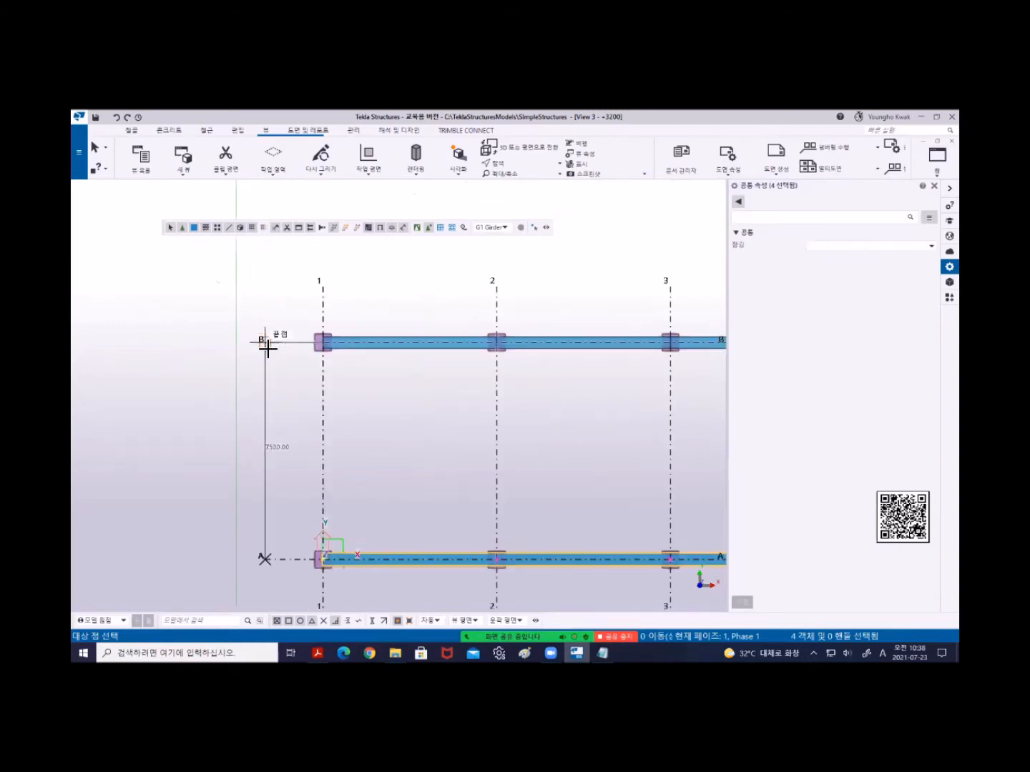
click(265, 342)
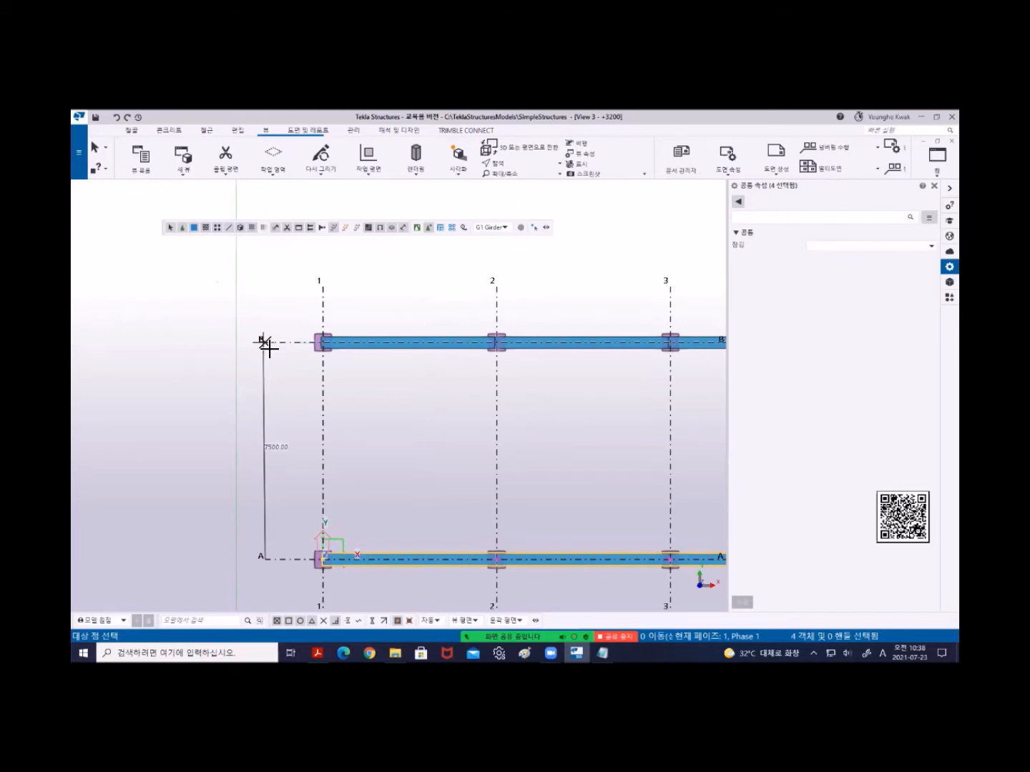
right_click(218, 288)
click(242, 292)
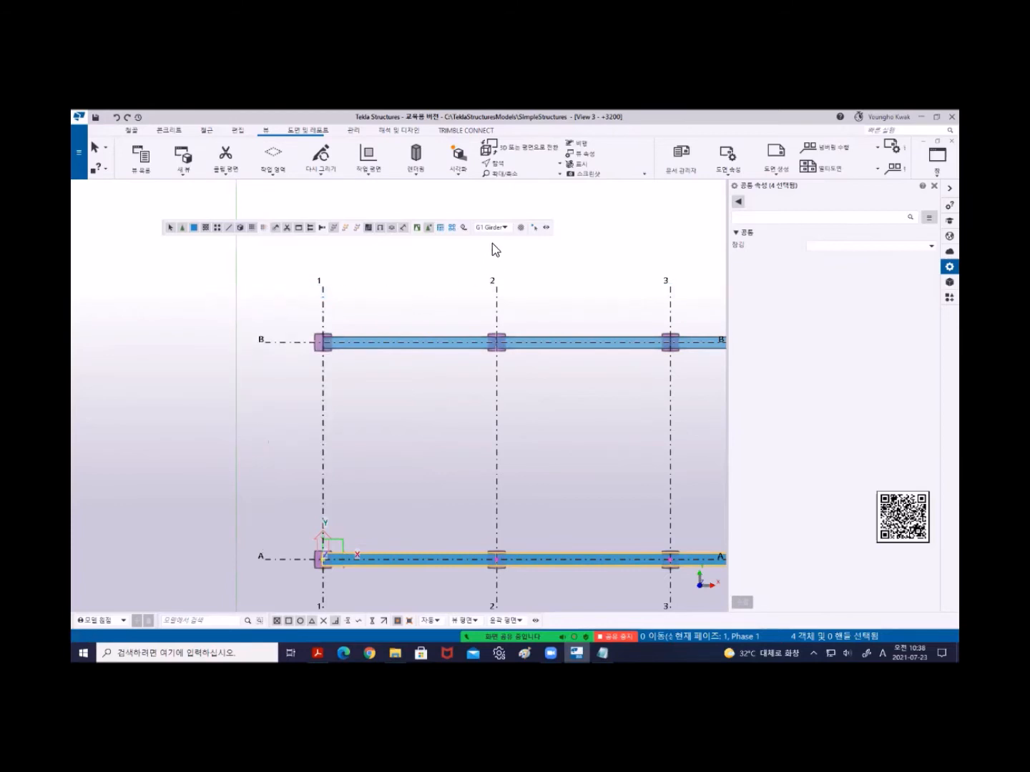
Set the selection filter to standard and test selecting parts around the columns on grid line B.
click(505, 228)
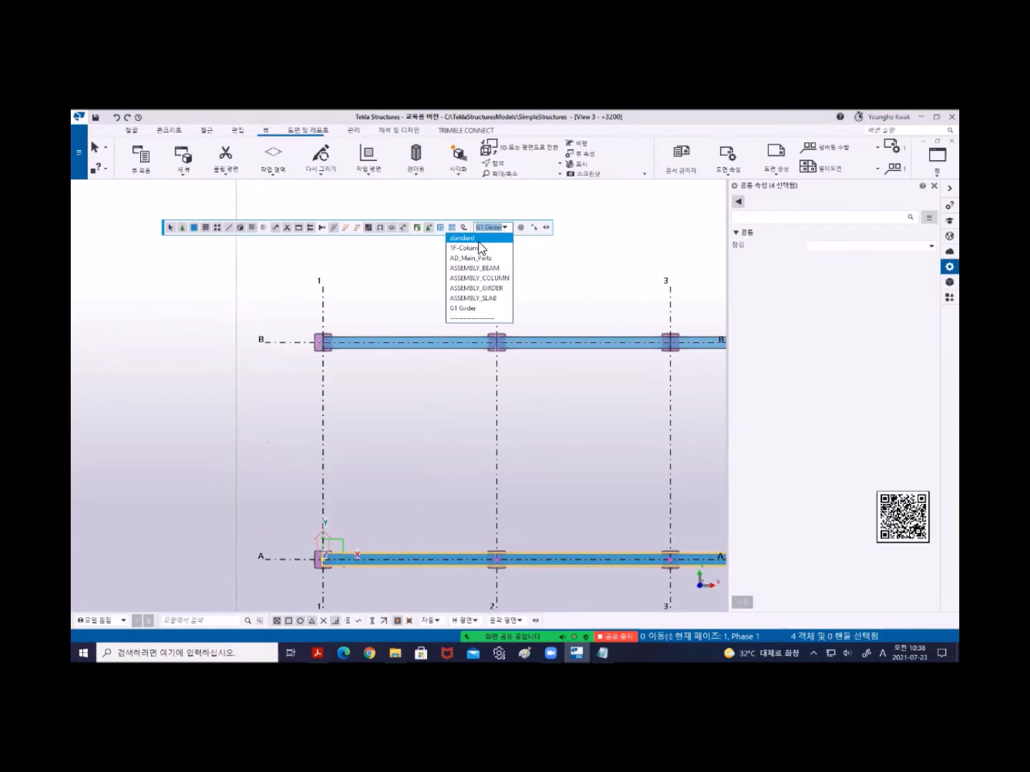
click(478, 239)
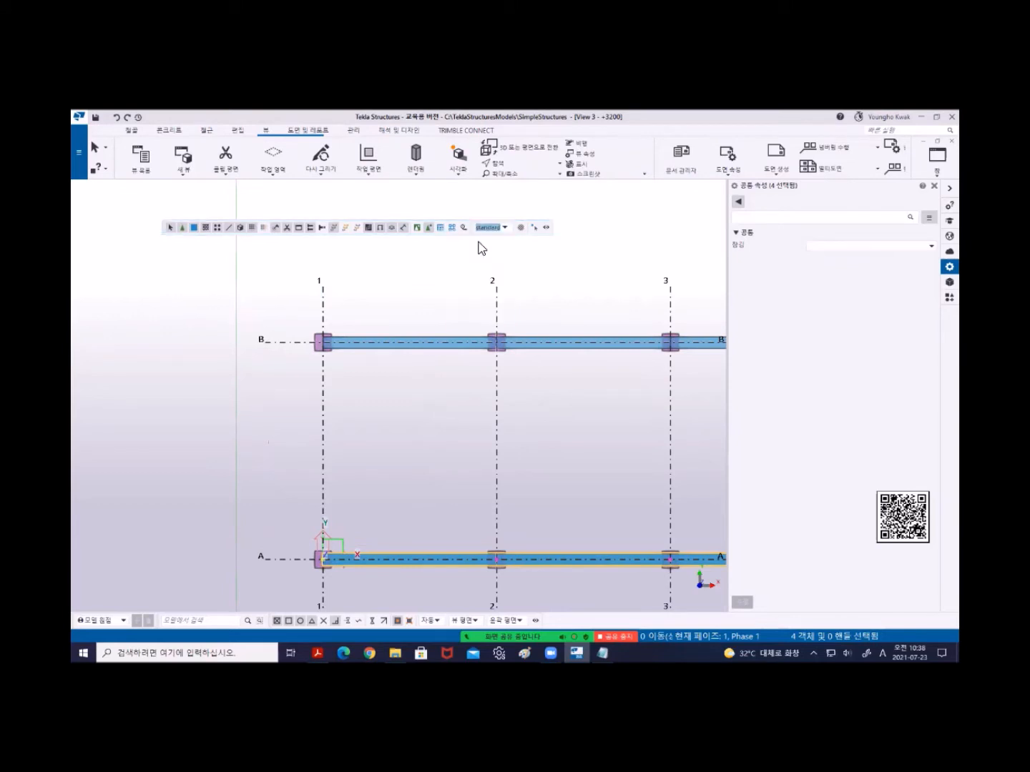
drag(520, 375, 468, 315)
click(532, 378)
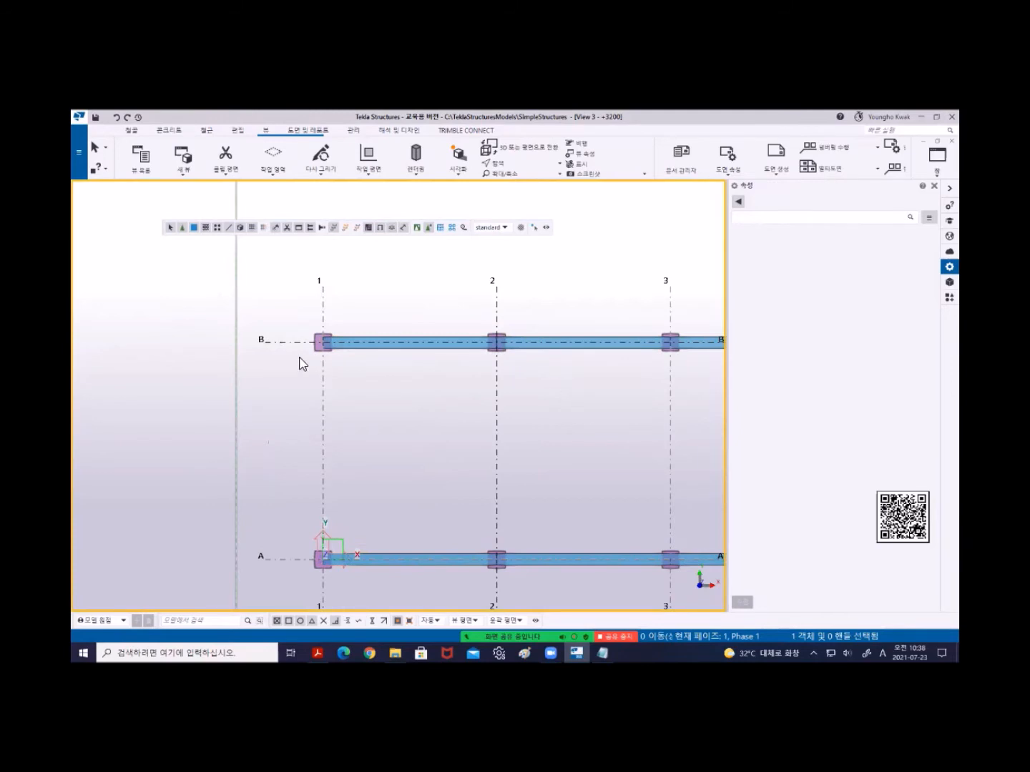
click(332, 347)
click(353, 367)
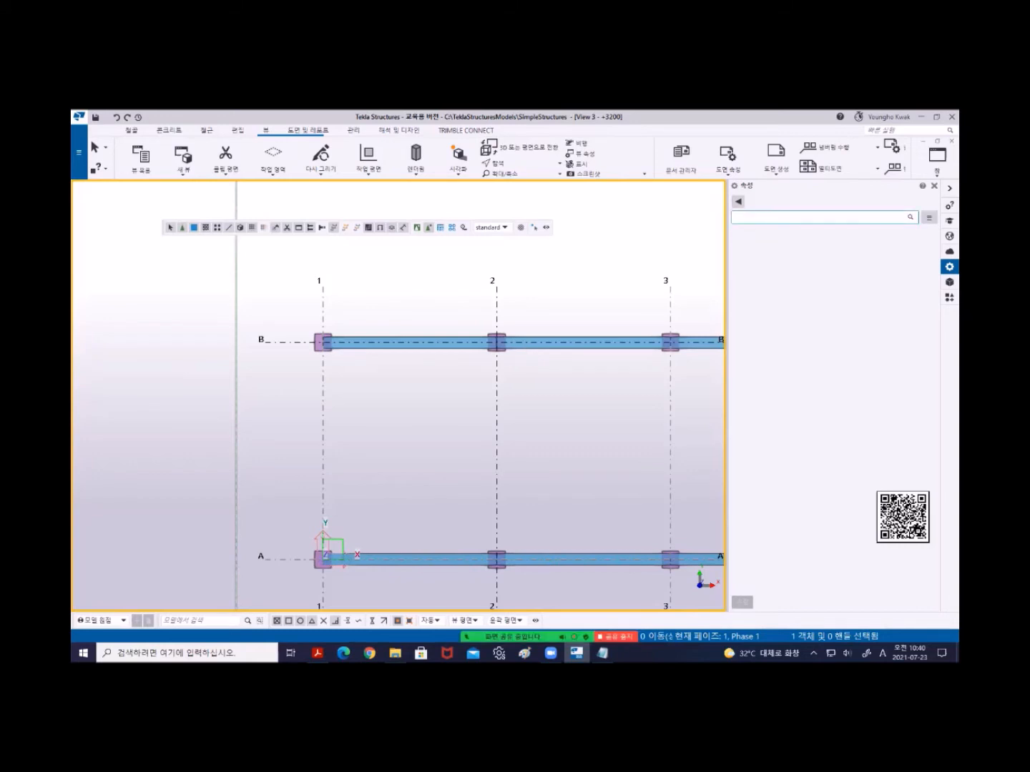
Switch to the 3D view and examine the girders along grid lines A and B.
click(937, 156)
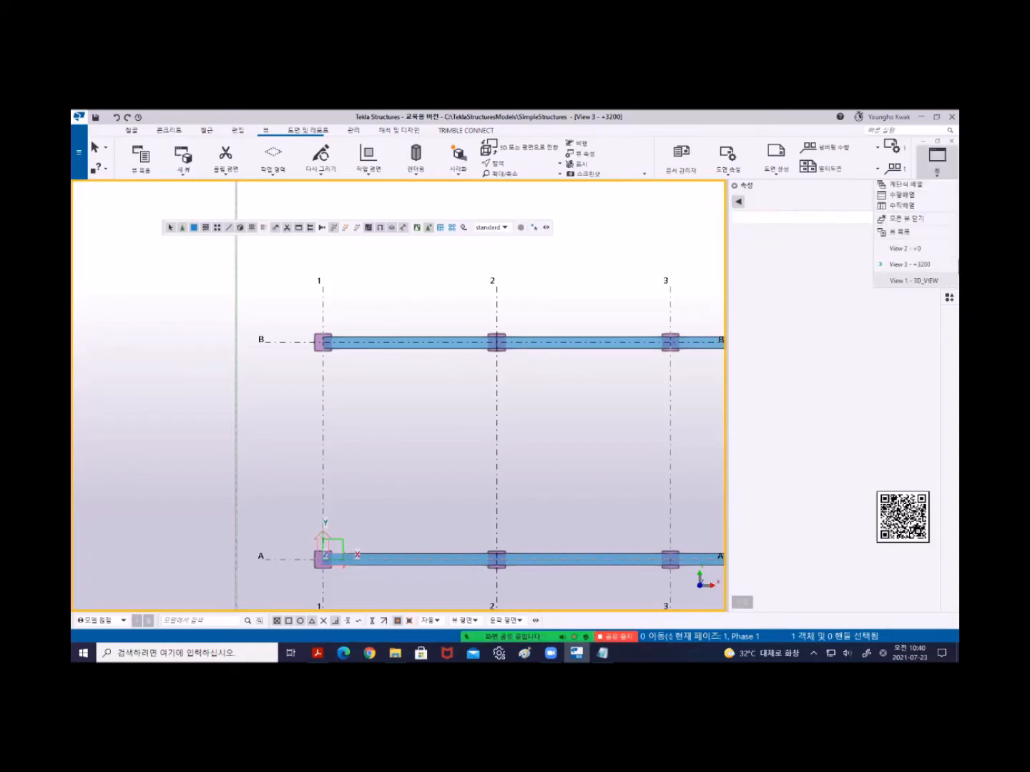
click(905, 279)
scroll(379, 395, up, 10)
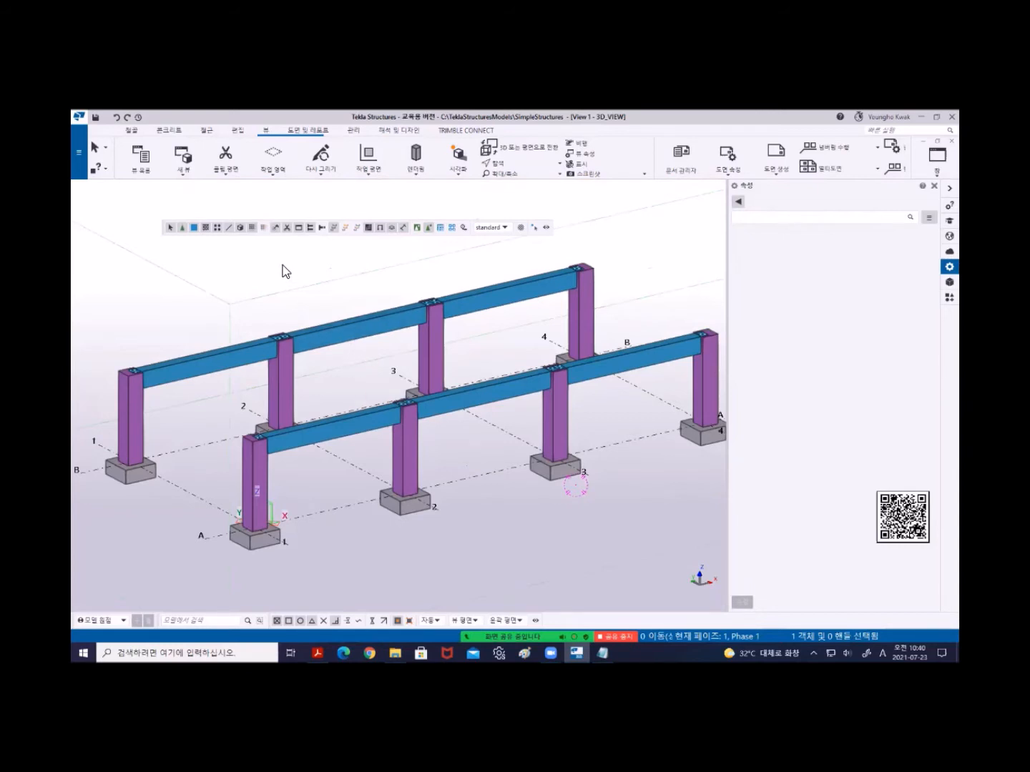
Check the G2 size in the PDF, start a concrete beam and set its profile to 600X500.
key(alt+Tab)
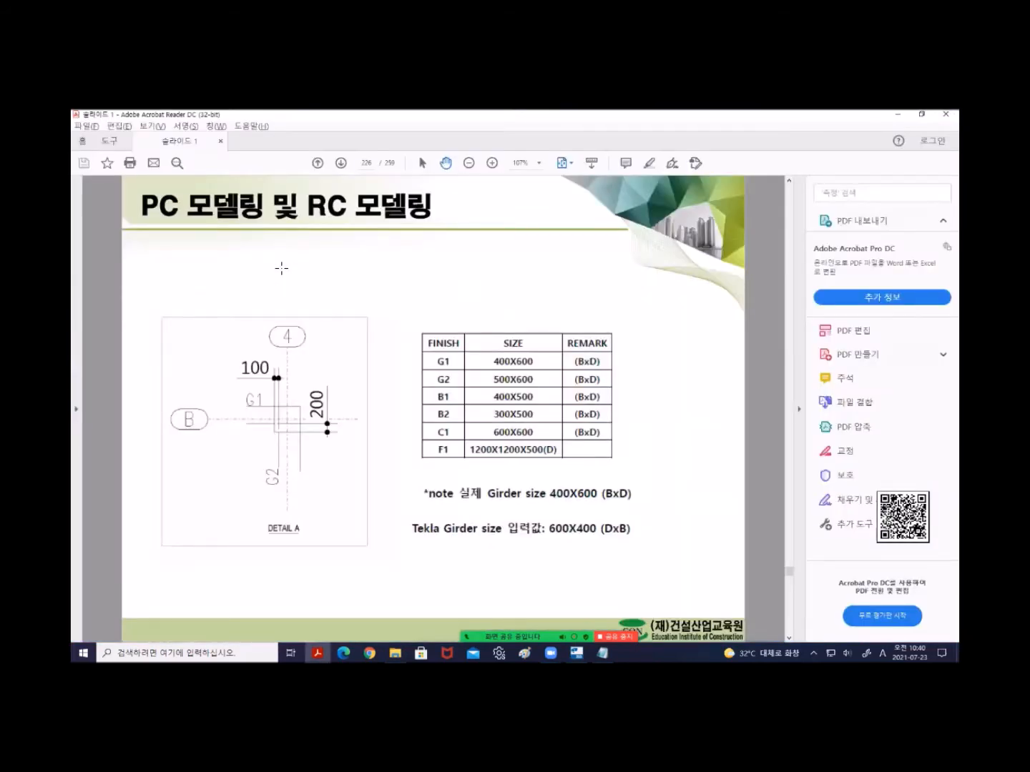
key(alt+Tab)
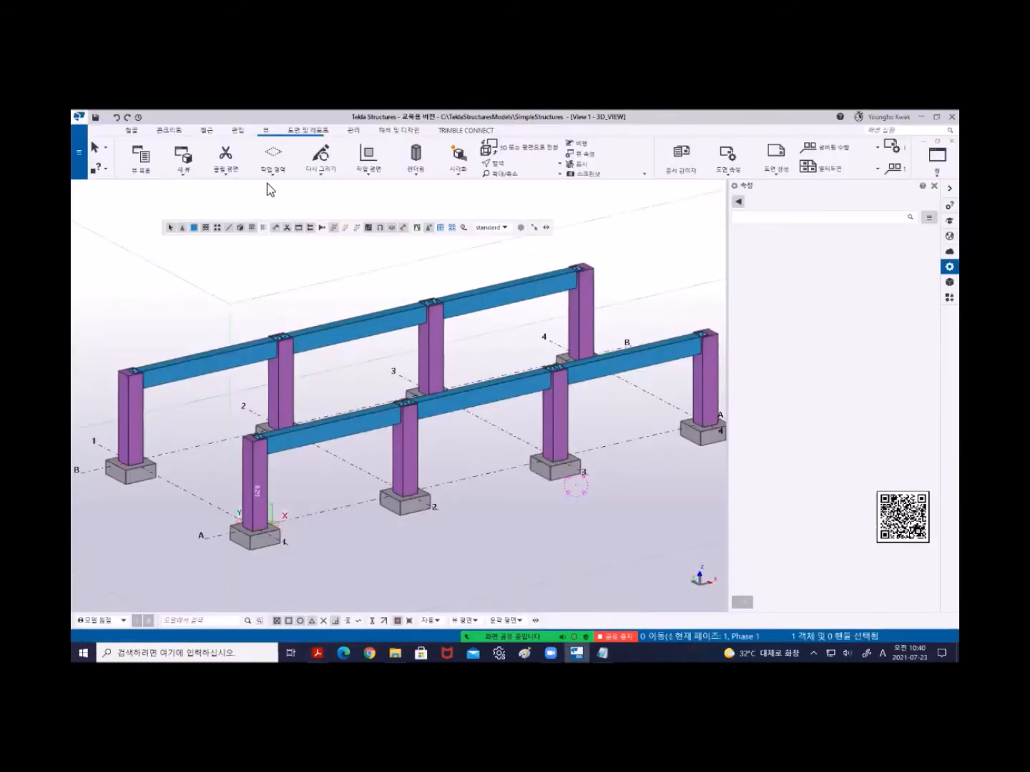
click(163, 133)
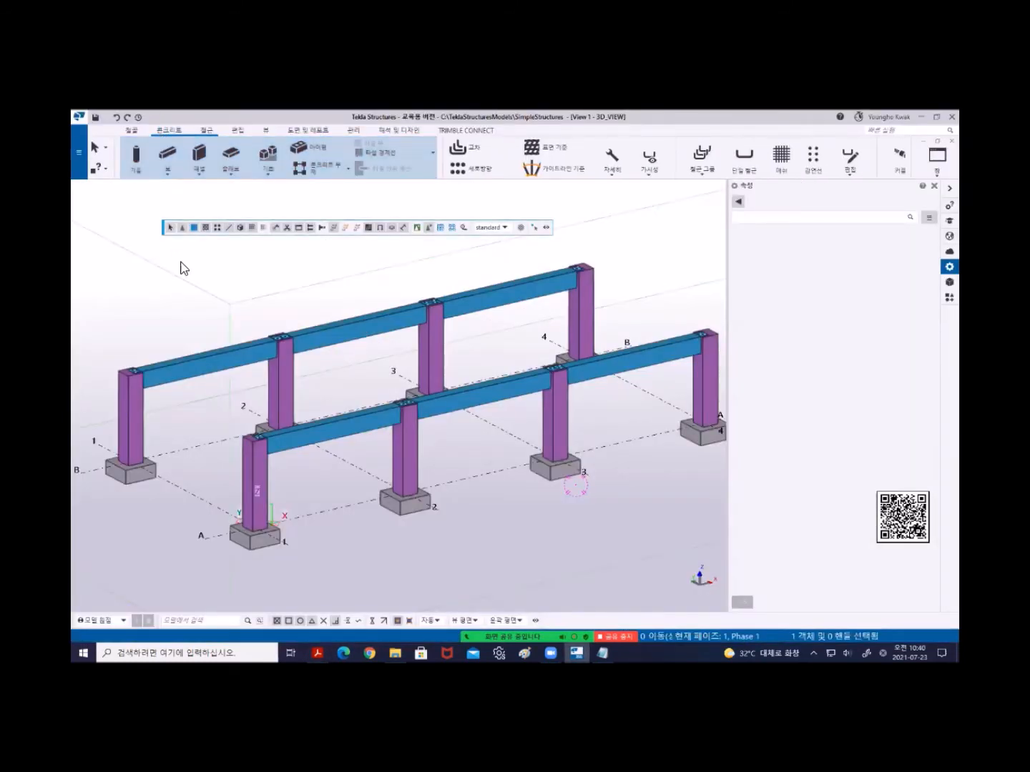
click(167, 153)
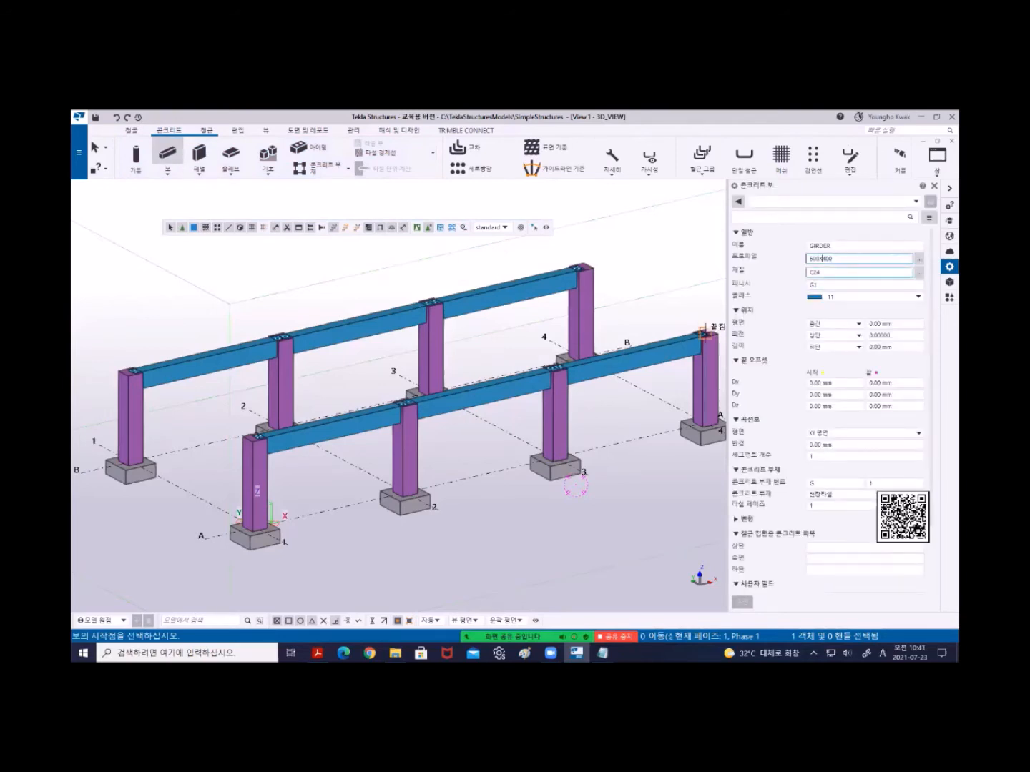
key(BackSpace)
text(5)
Enter G2 600X500 as the beam property set name, reusing the profile text, and set the class to 7.
drag(835, 259, 807, 259)
key(ctrl+c)
click(752, 201)
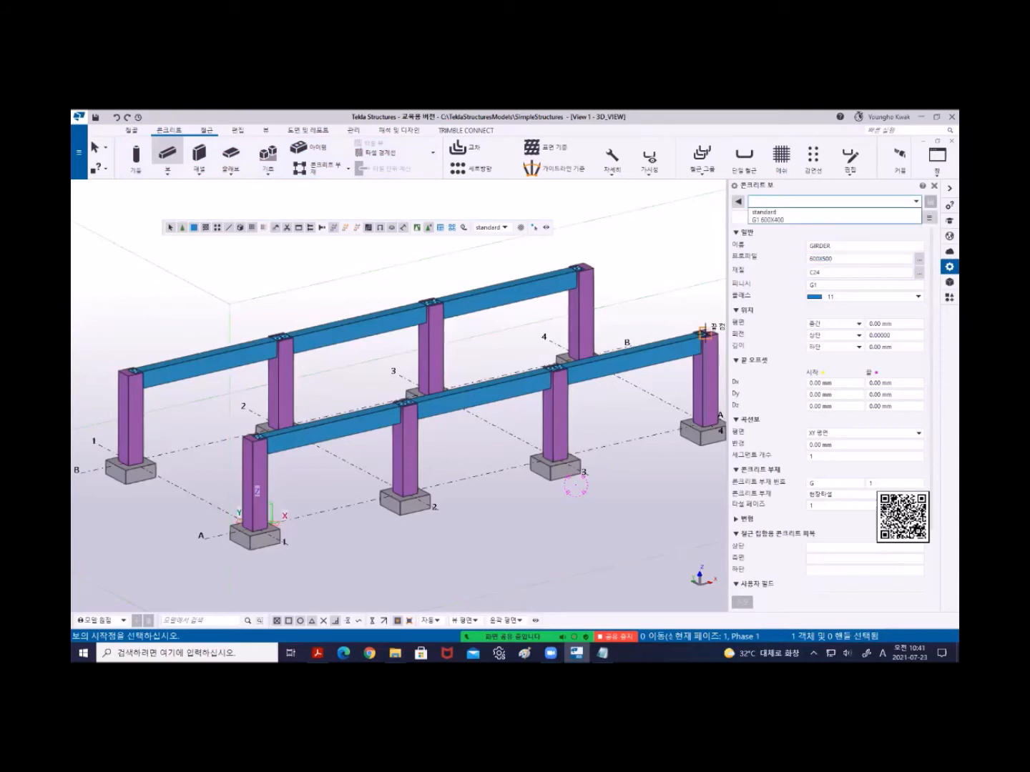
key(ctrl+v)
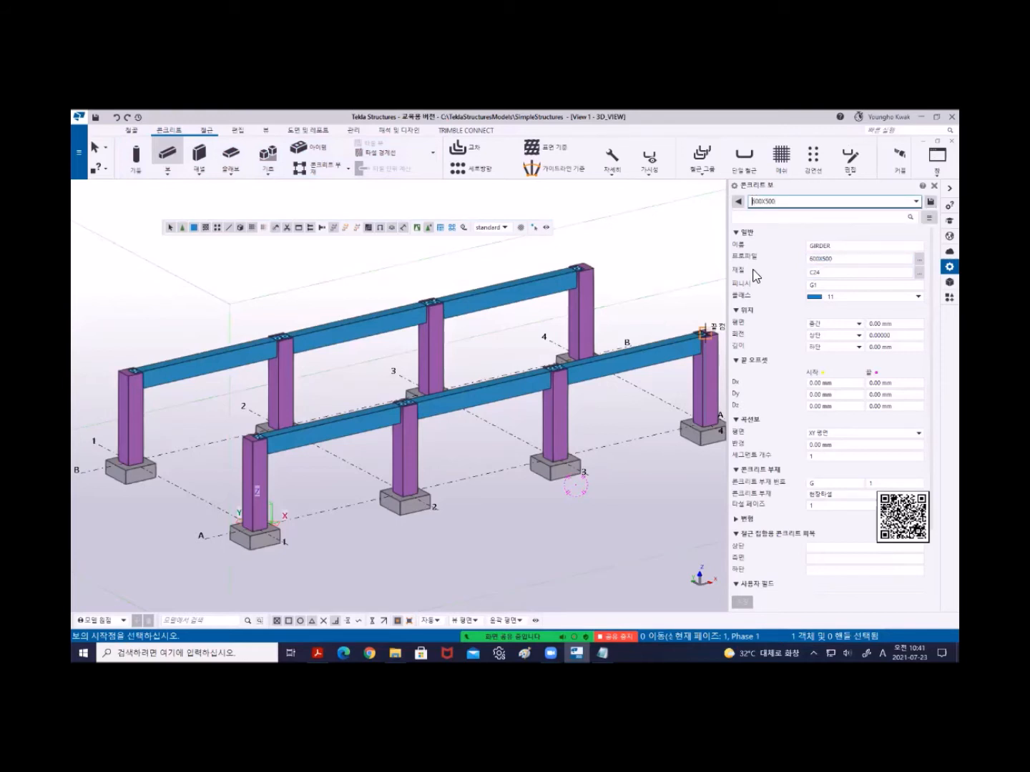
key(Home)
text(G2)
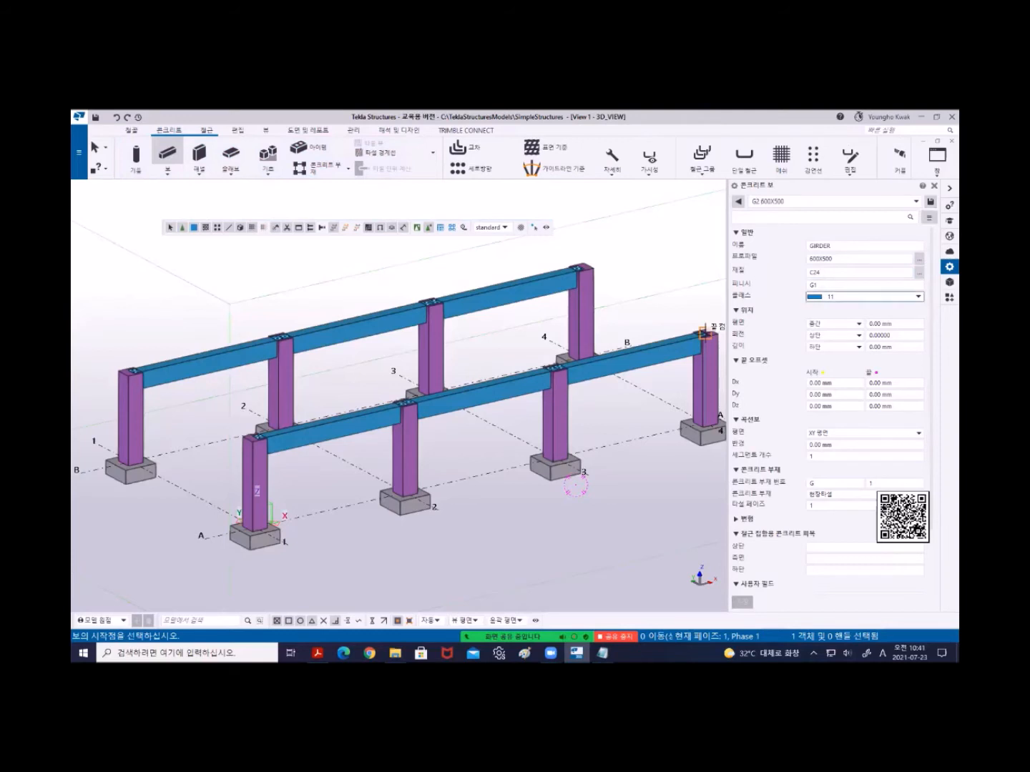
click(859, 296)
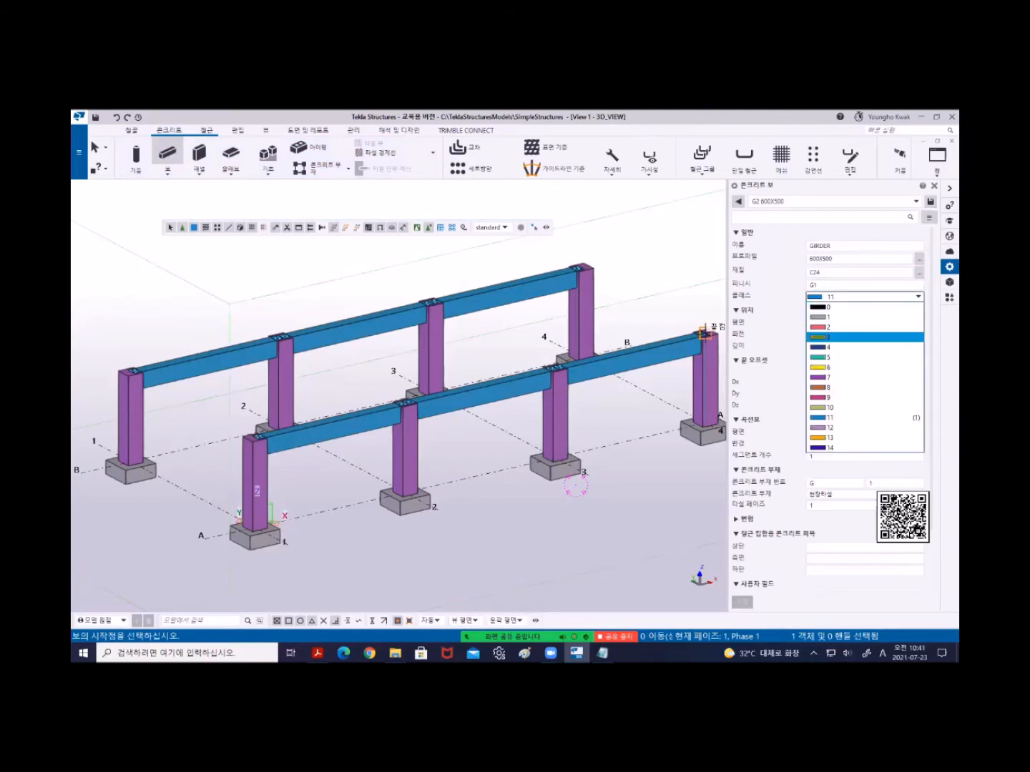
click(830, 377)
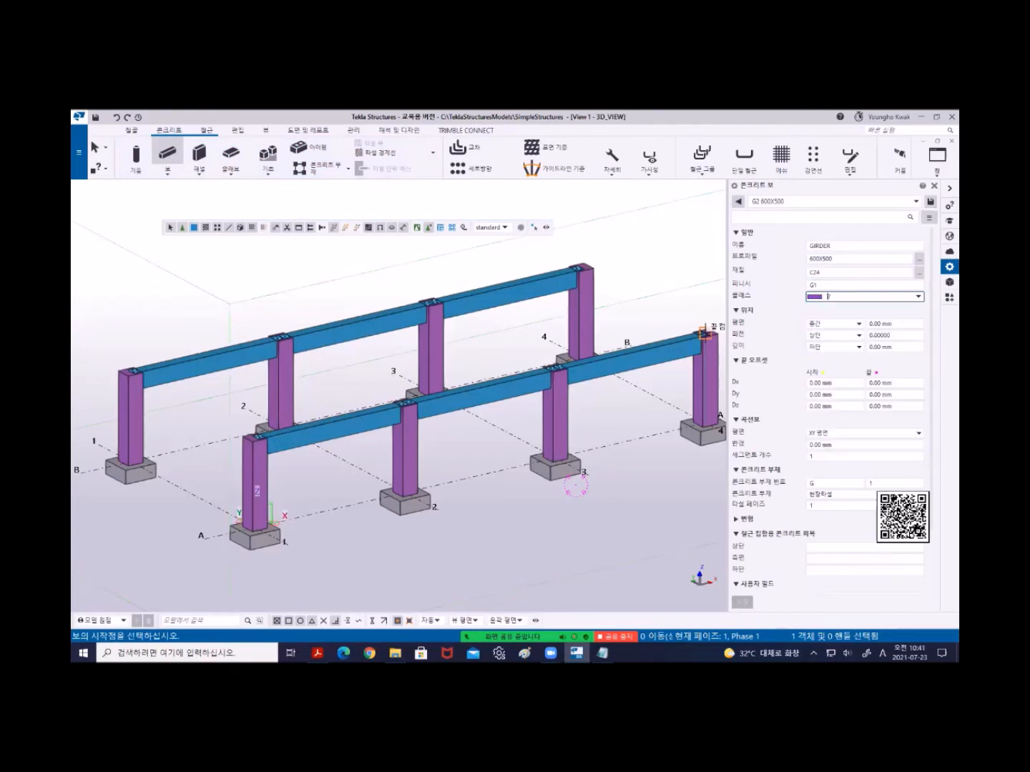
Set the beam class to 6 and save the settings to the G2 600X500 property set.
click(858, 296)
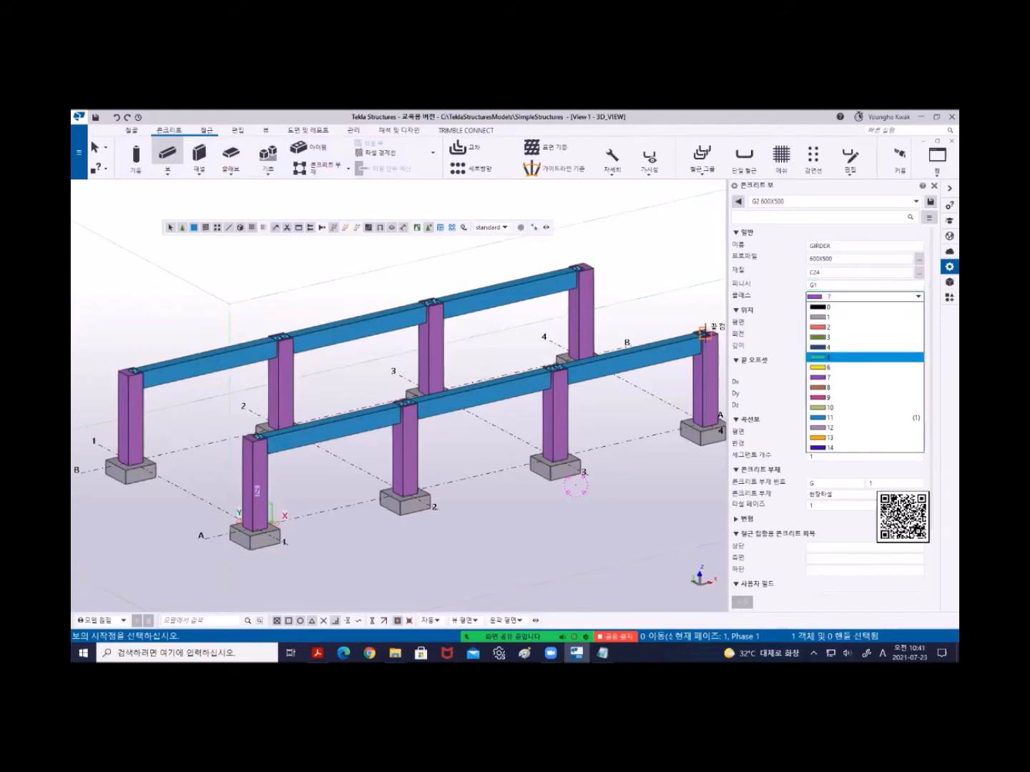
click(830, 366)
click(931, 202)
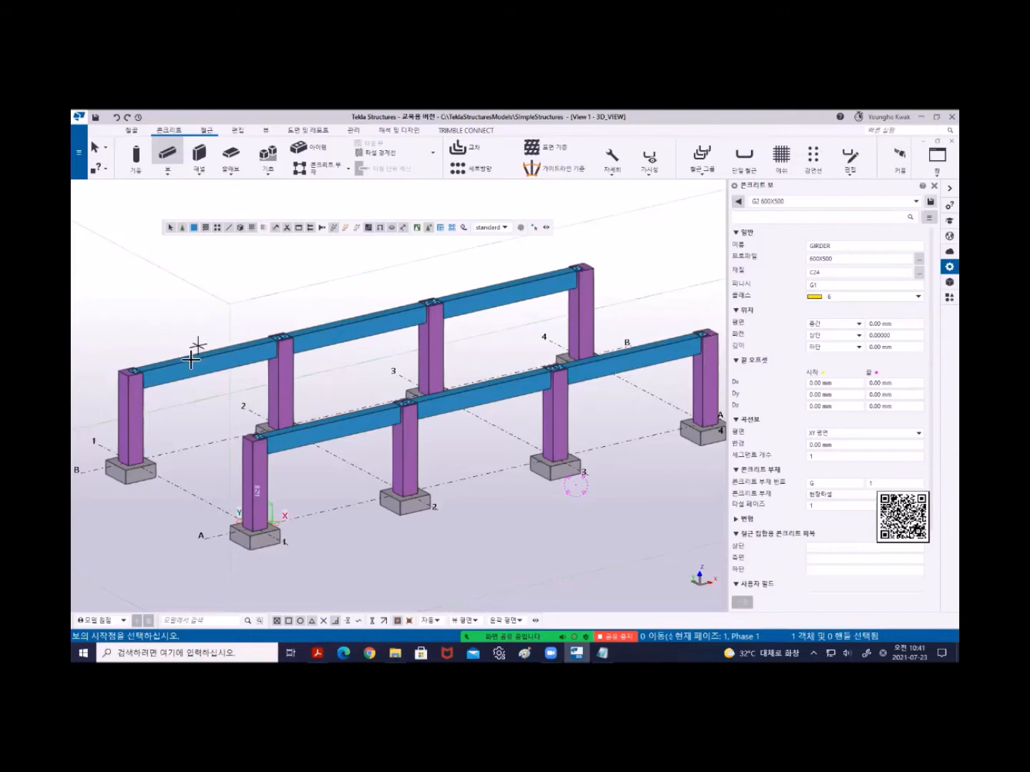
Place a G2 girder on grid line 1 between the column tops at A and B, and check the frame layout in the PDF.
click(254, 433)
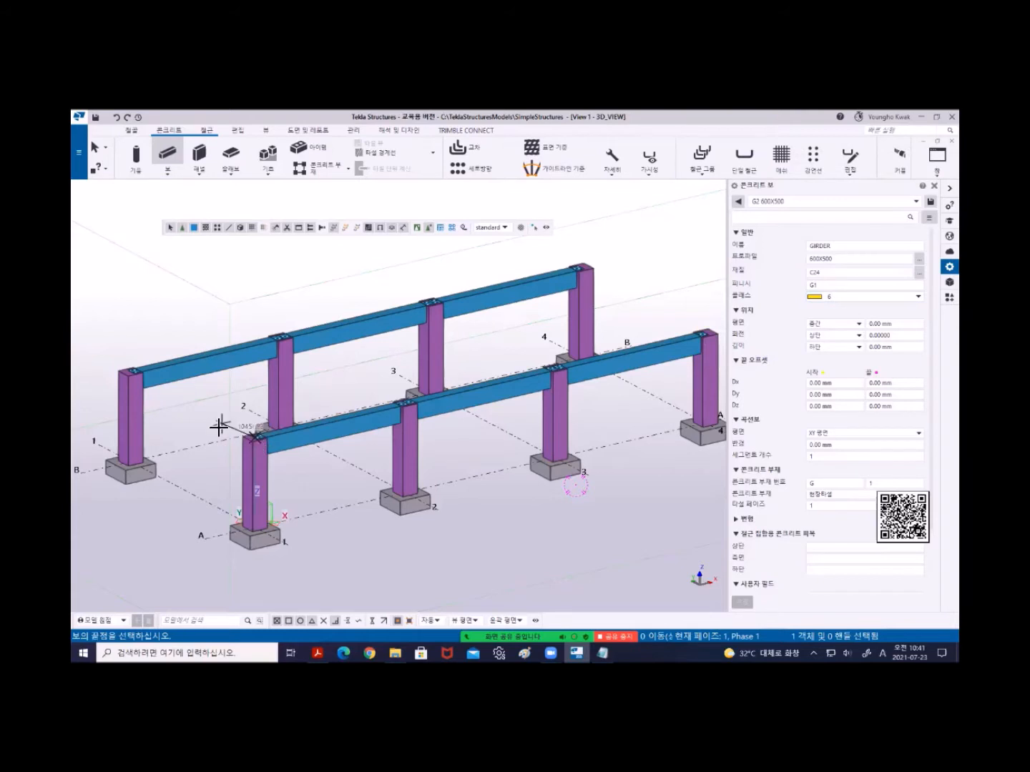
click(130, 371)
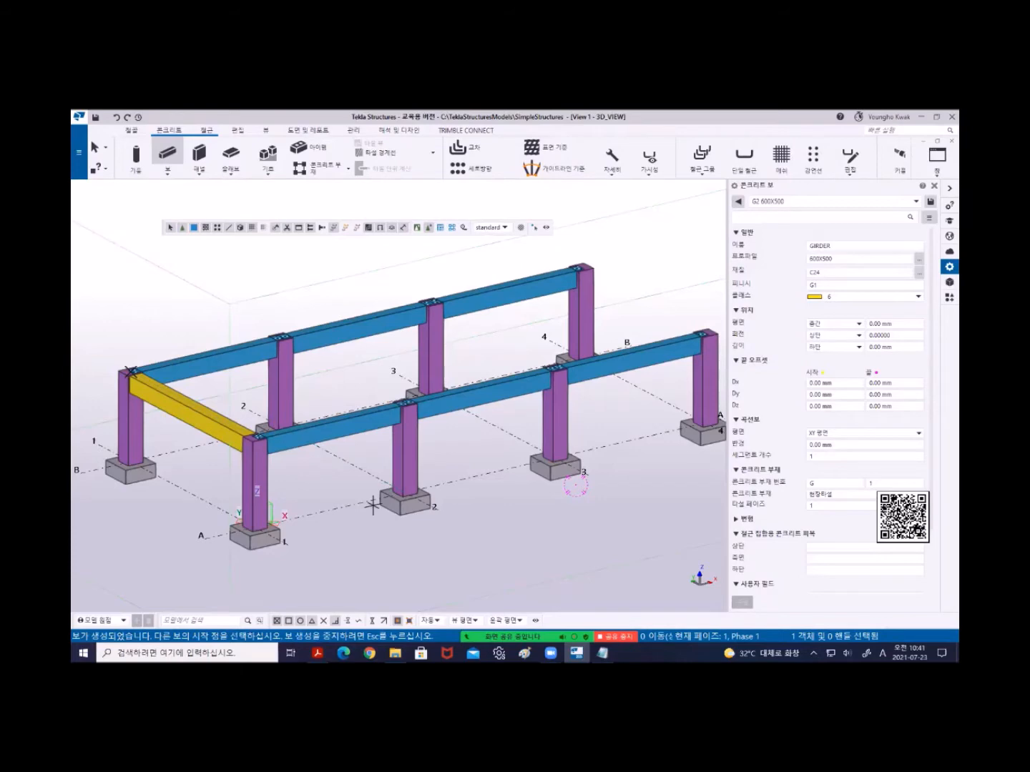
key(alt+Tab)
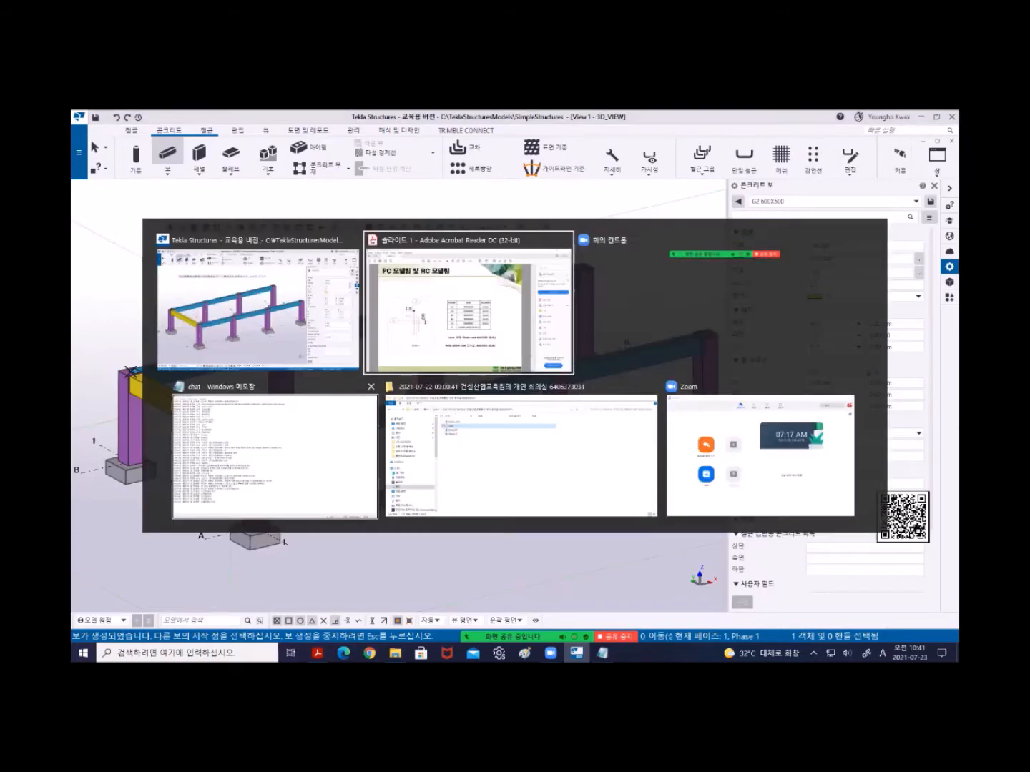
scroll(409, 452, up, 2)
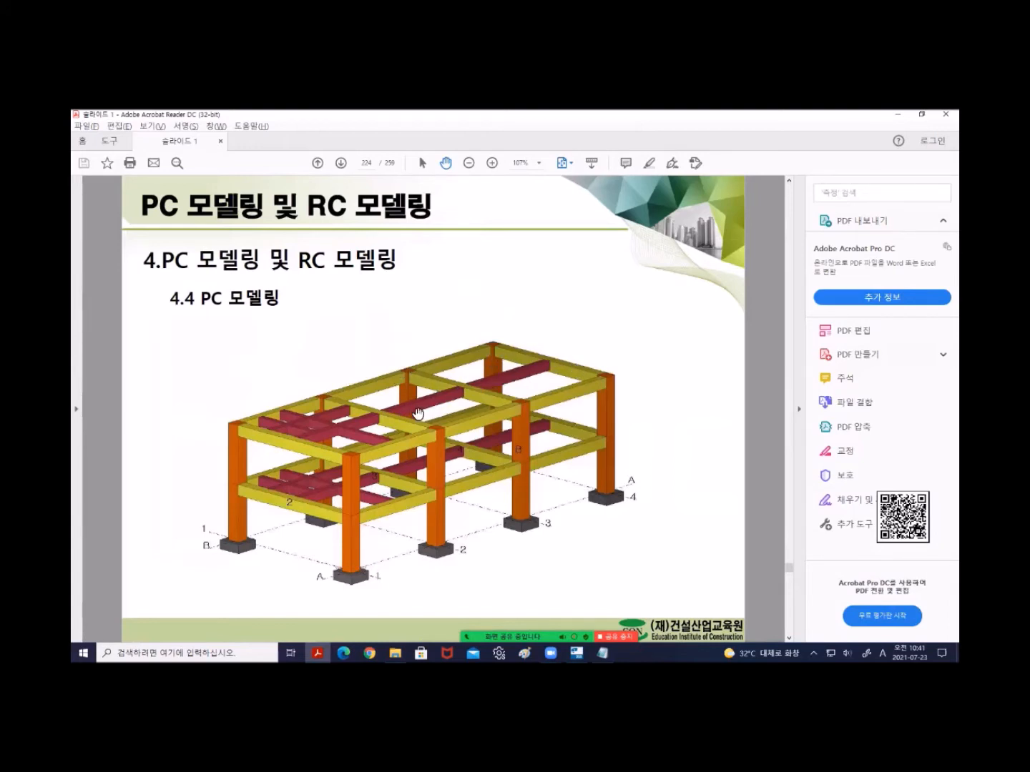
key(alt+Tab)
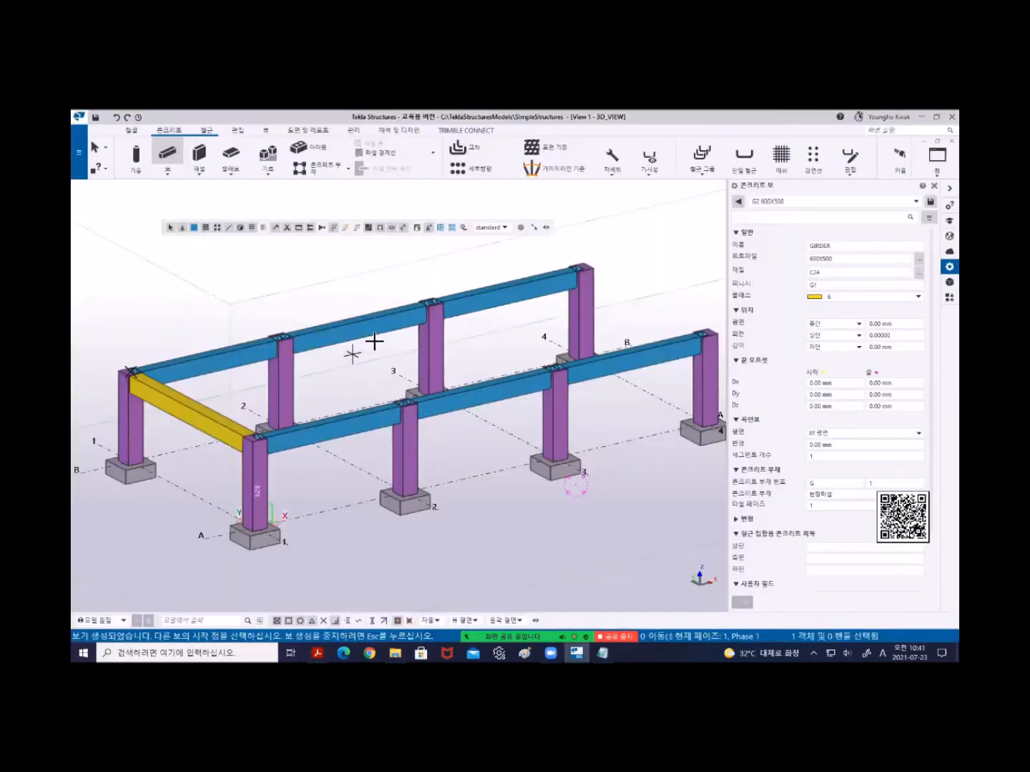
right_click(400, 270)
click(432, 276)
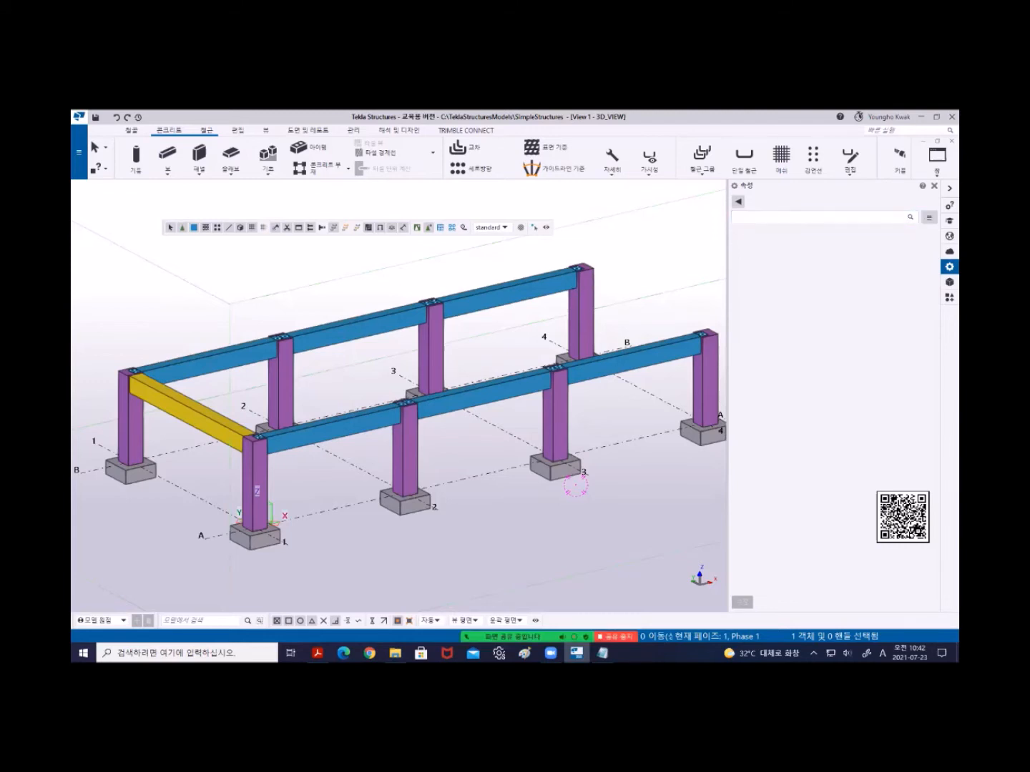
Switch to the +3200 plan view with the whole grid in view.
click(937, 157)
click(904, 264)
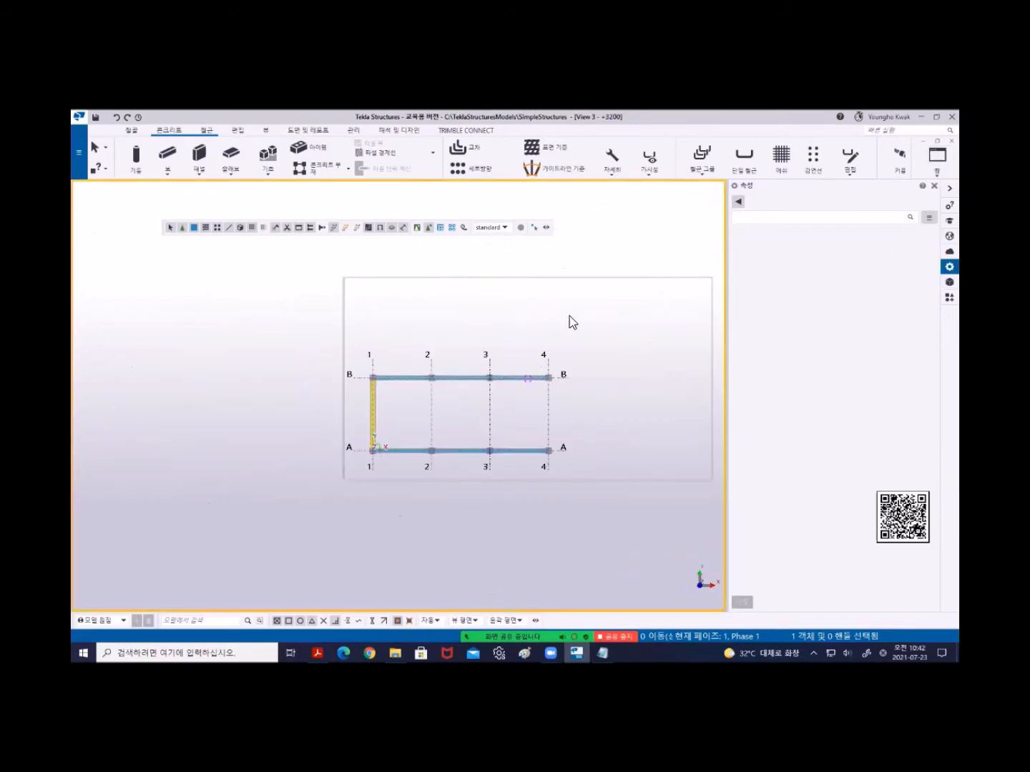
scroll(372, 372, up, 5)
scroll(316, 356, down, 2)
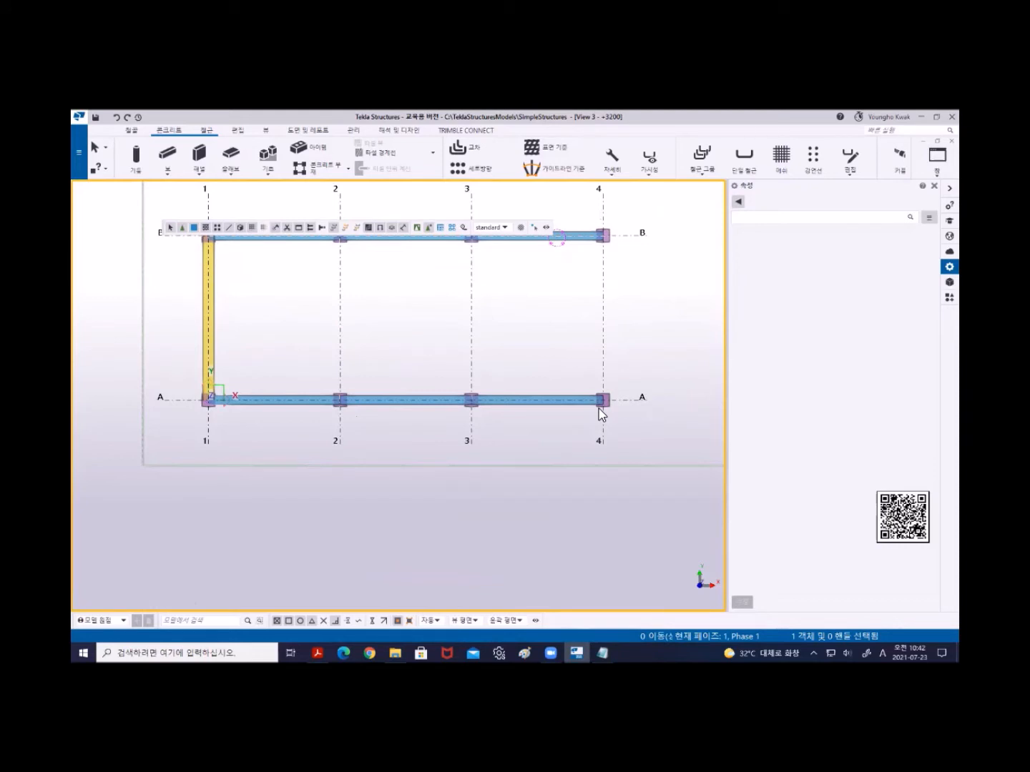
Linearly copy the G2 girder on grid line 1 with dX 6000 and 3 copies, to grid lines 2, 3 and 4.
click(217, 305)
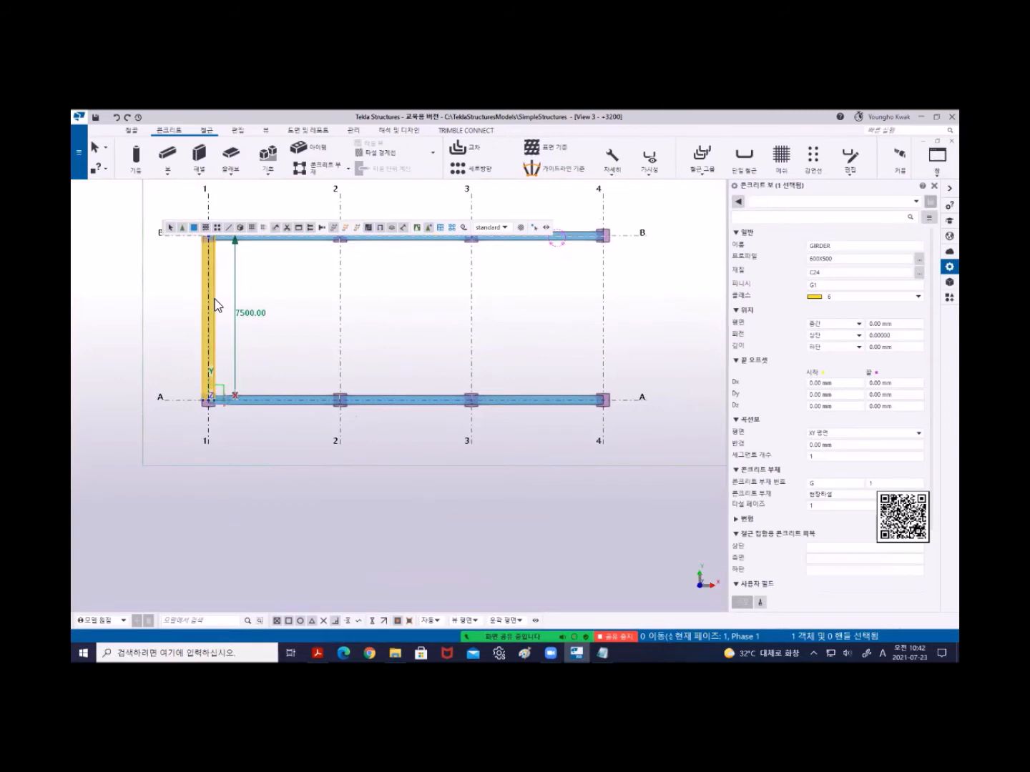
right_click(392, 269)
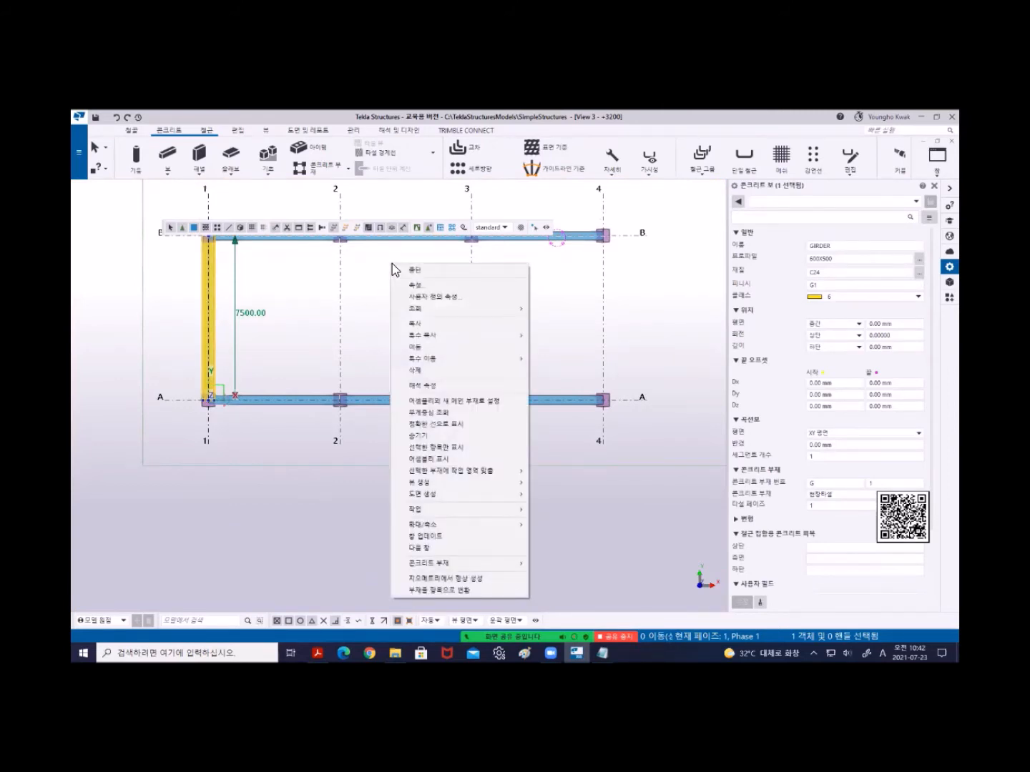
mouse_move(449, 341)
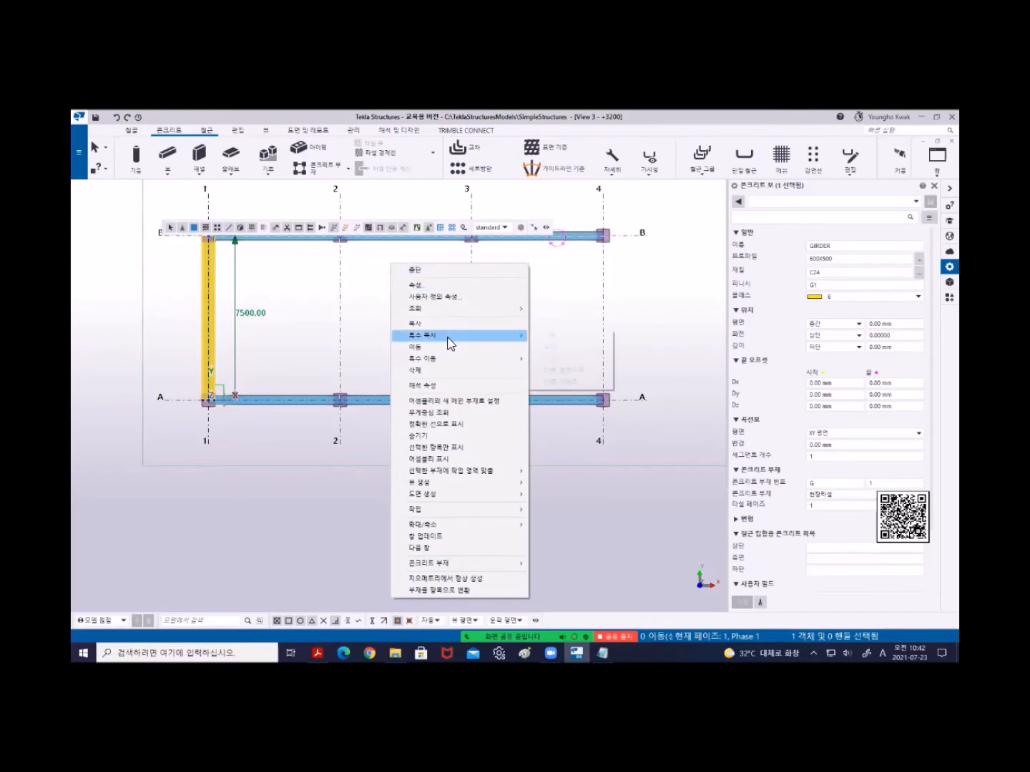
click(570, 338)
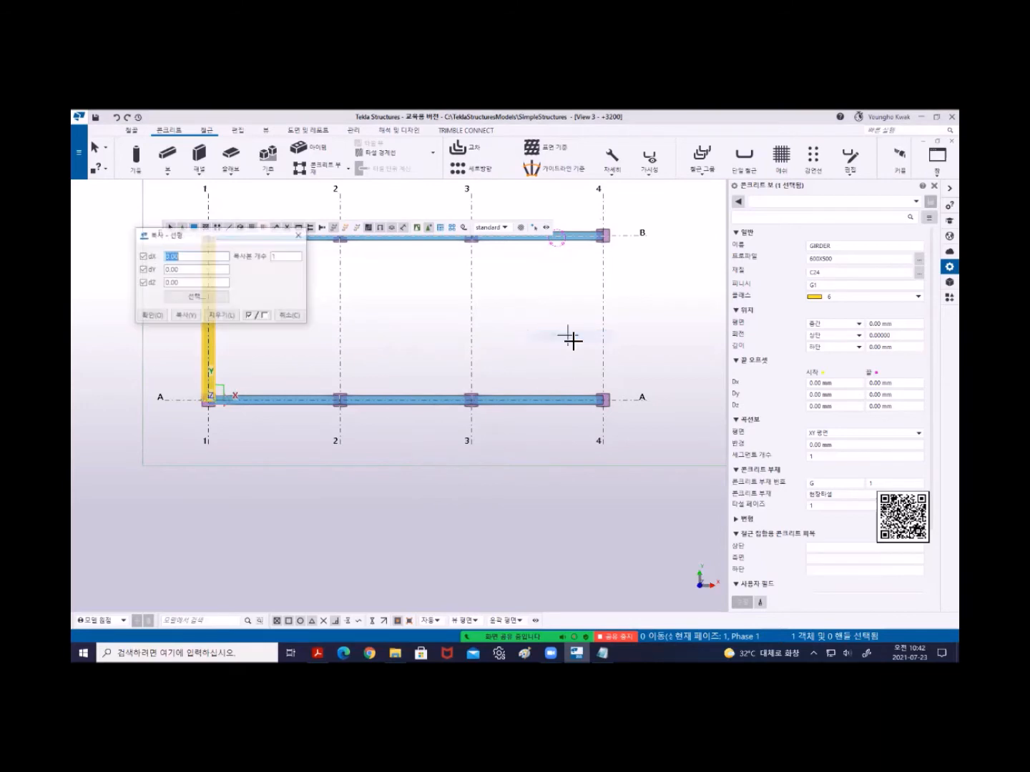
drag(292, 237, 552, 295)
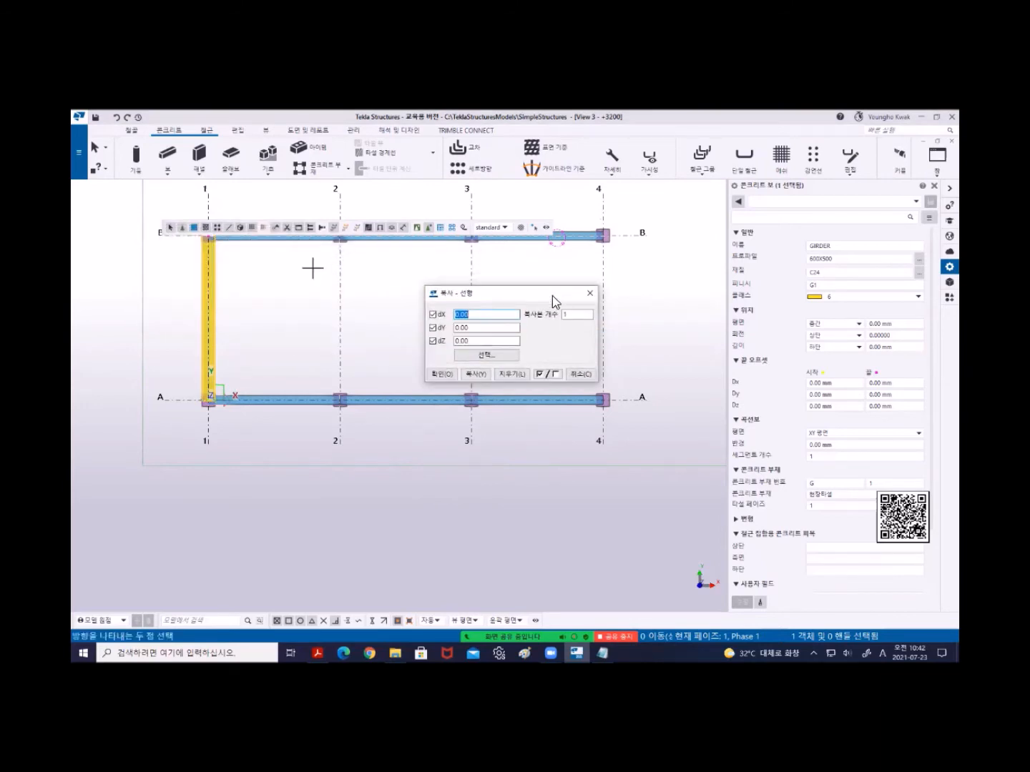
click(577, 316)
drag(577, 317, 551, 314)
text(3)
double_click(487, 318)
text(6000)
click(475, 374)
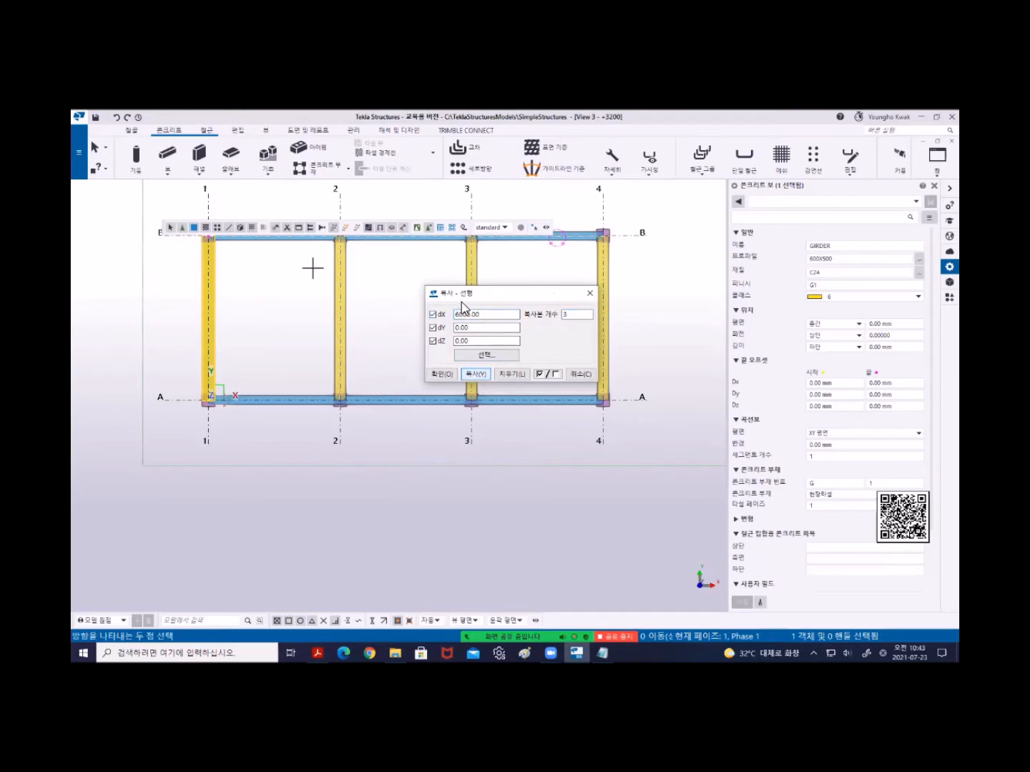
click(589, 293)
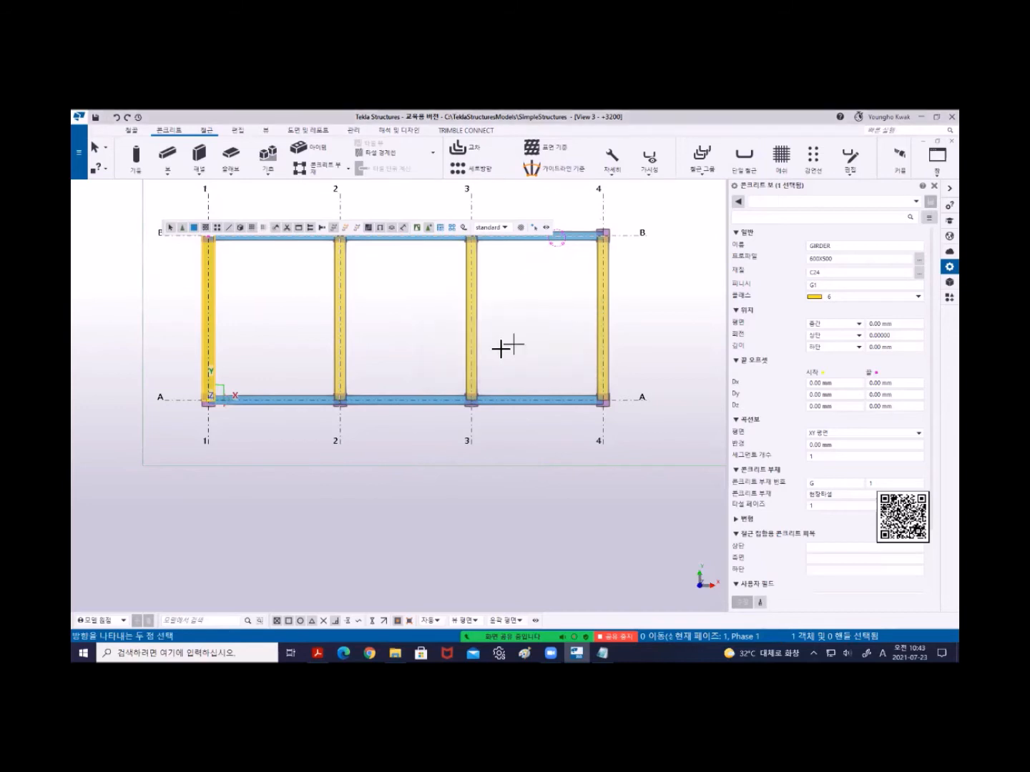
click(452, 324)
right_click(561, 207)
click(565, 213)
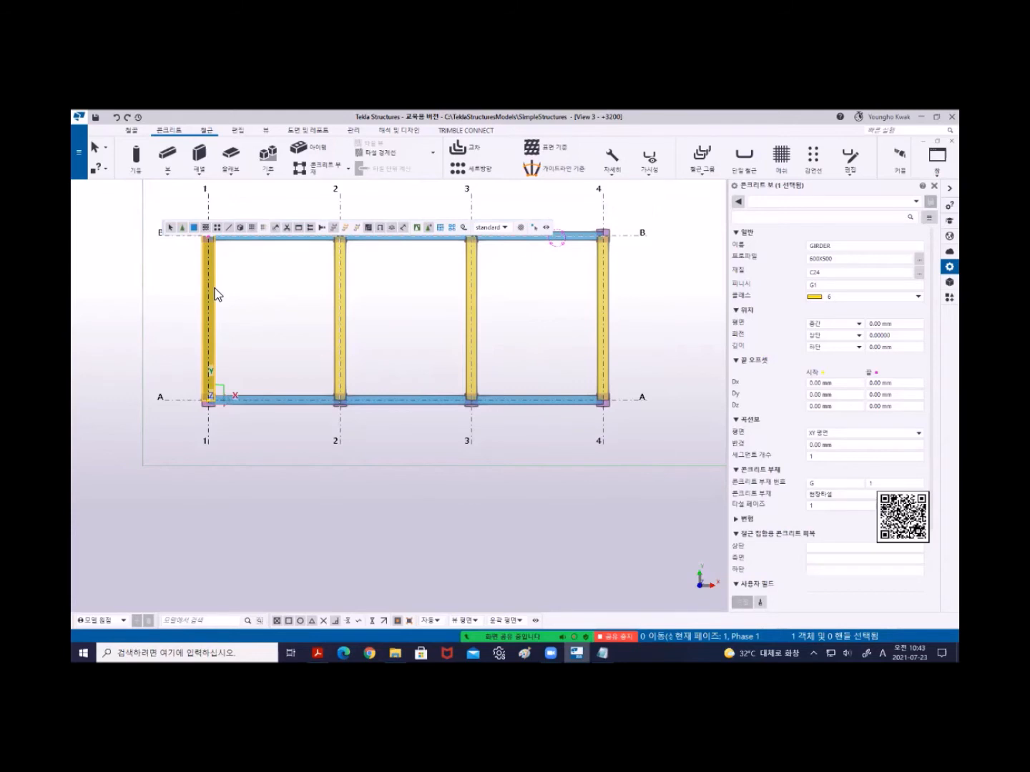
Delete the original G2 girder on grid line 1 and switch to the 3D view.
key(Delete)
click(937, 159)
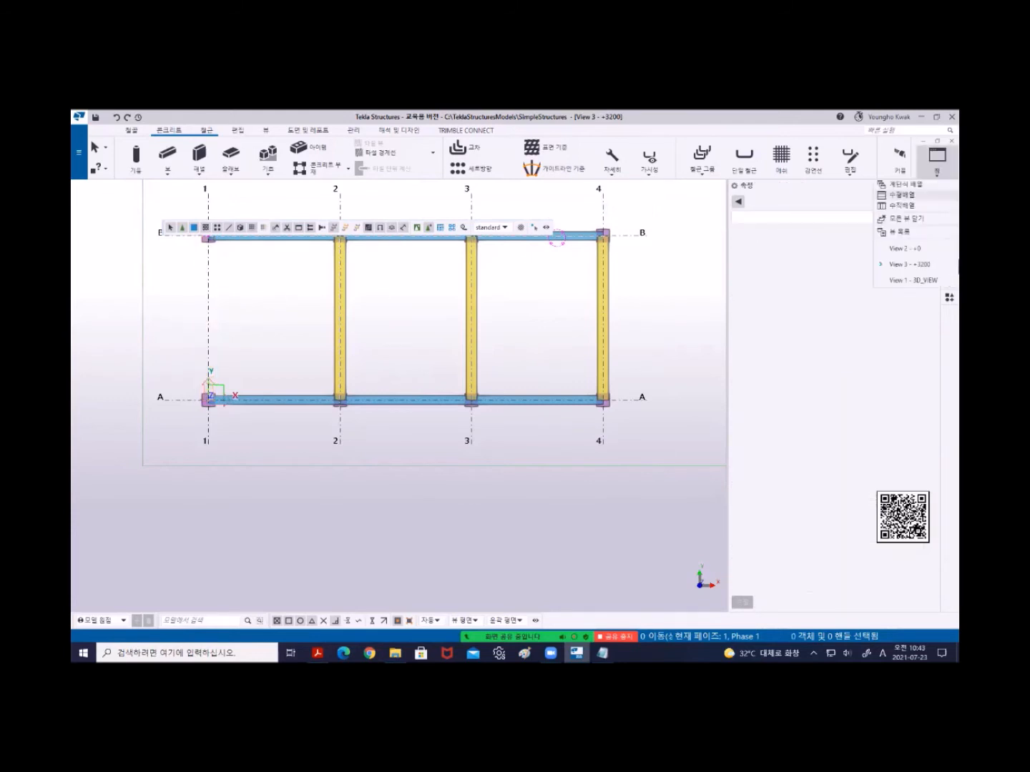
click(908, 279)
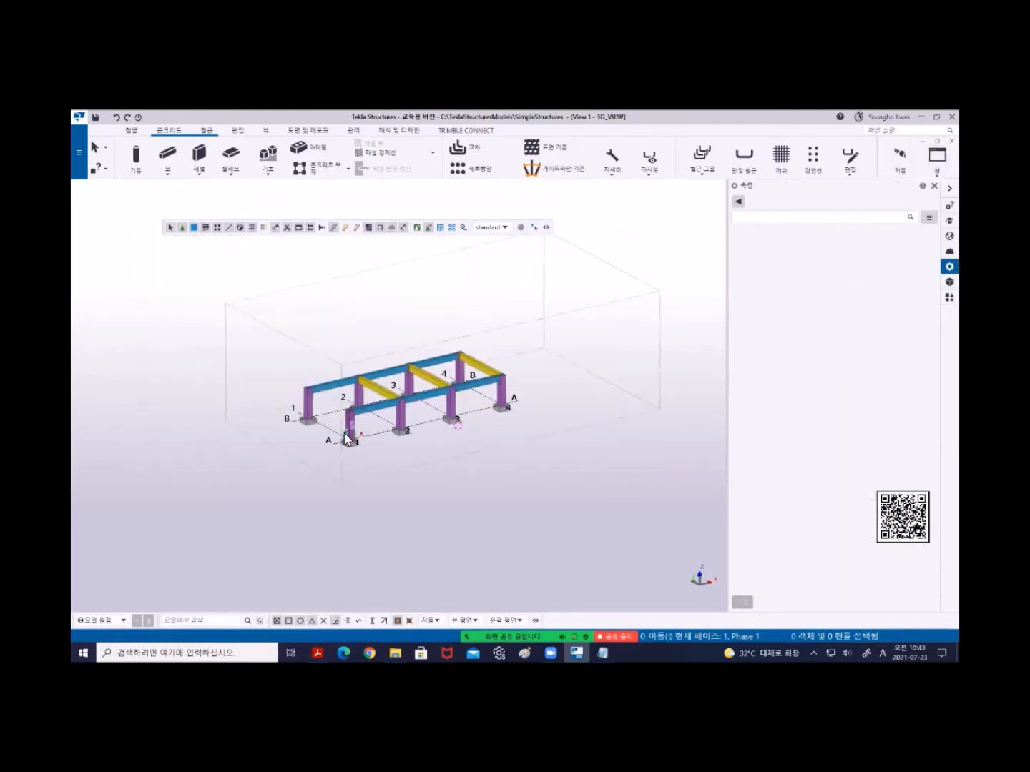
scroll(345, 433, up, 10)
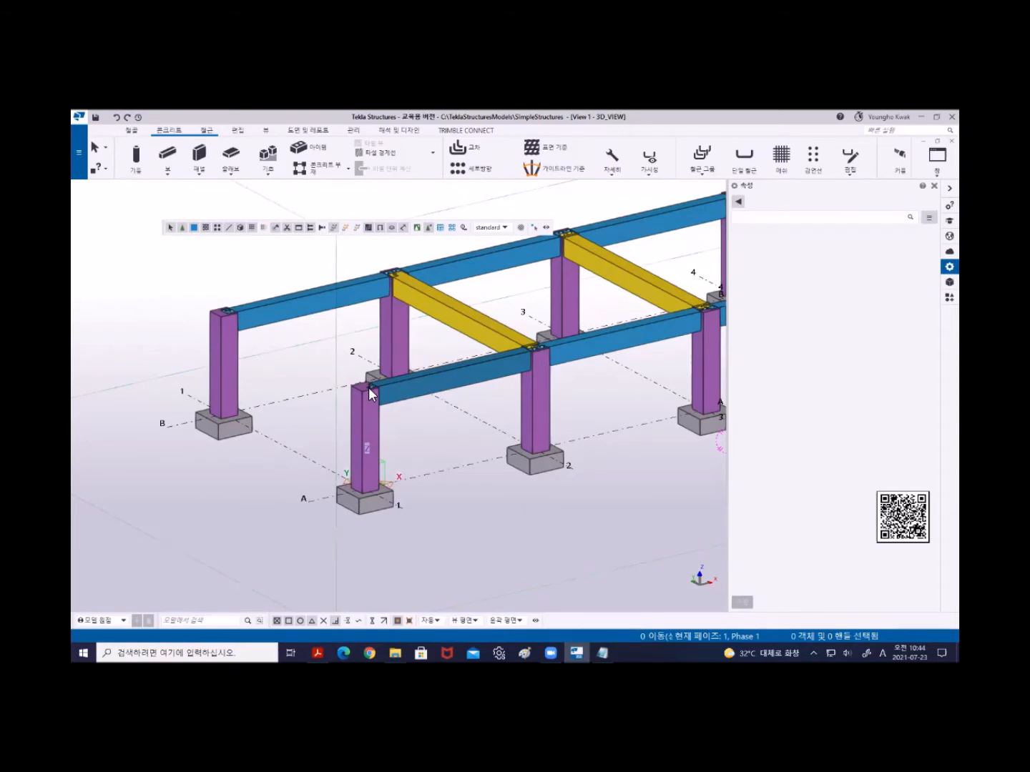
Place a 600X500 girder on grid line 1 from coordinates 0,0,3200 to a relative end point 7500 mm along Y.
click(168, 155)
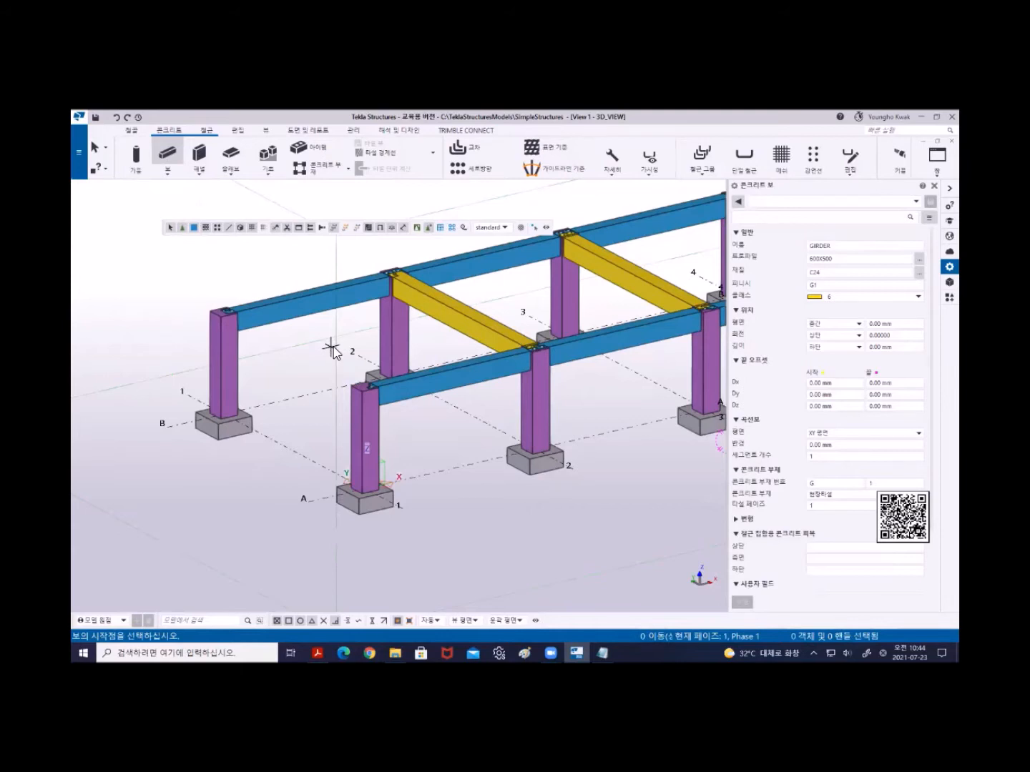
text(0)
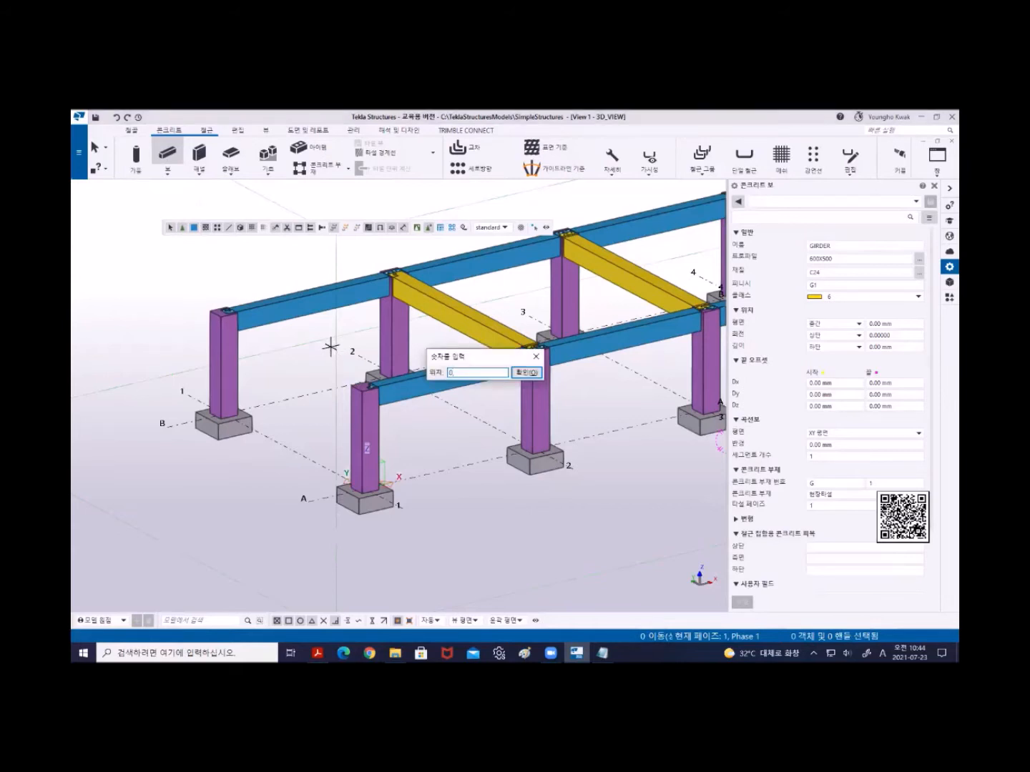
text(,0,3200)
key(Return)
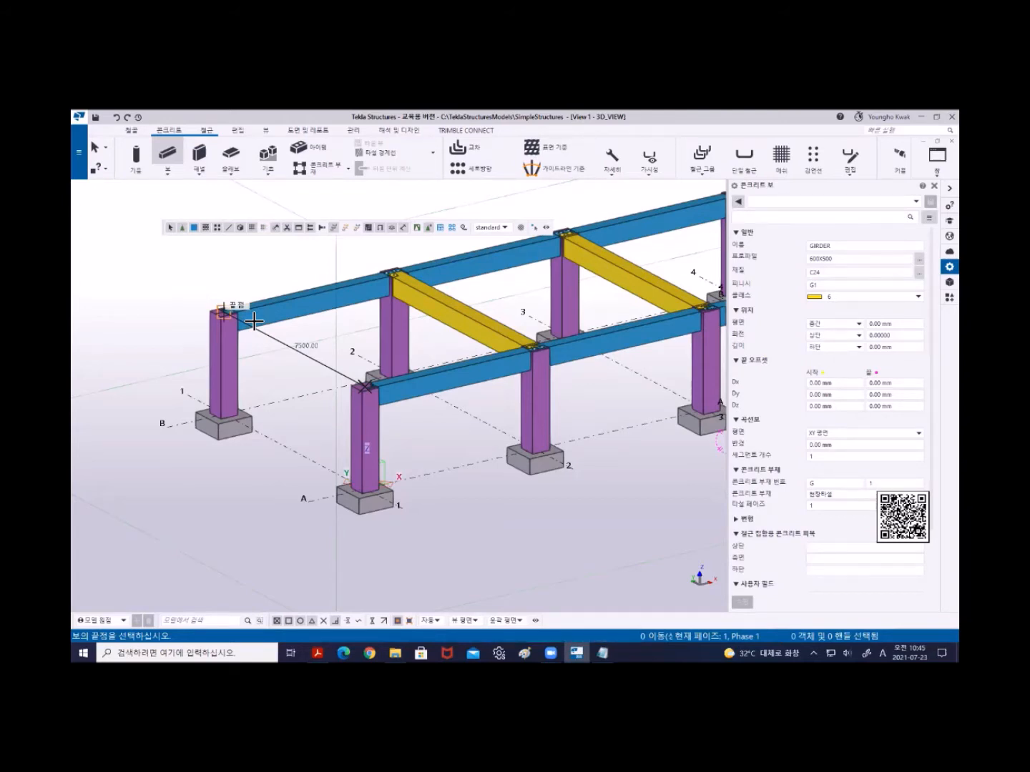
text(@)
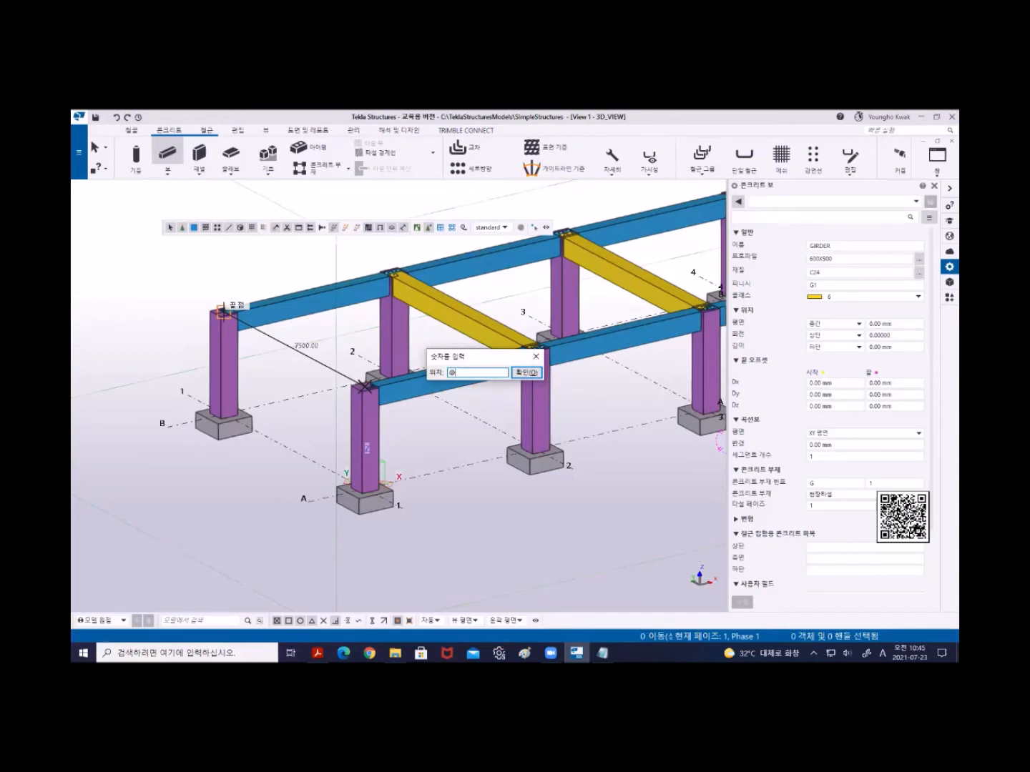
text(0)
text(.75)
text(00)
key(Return)
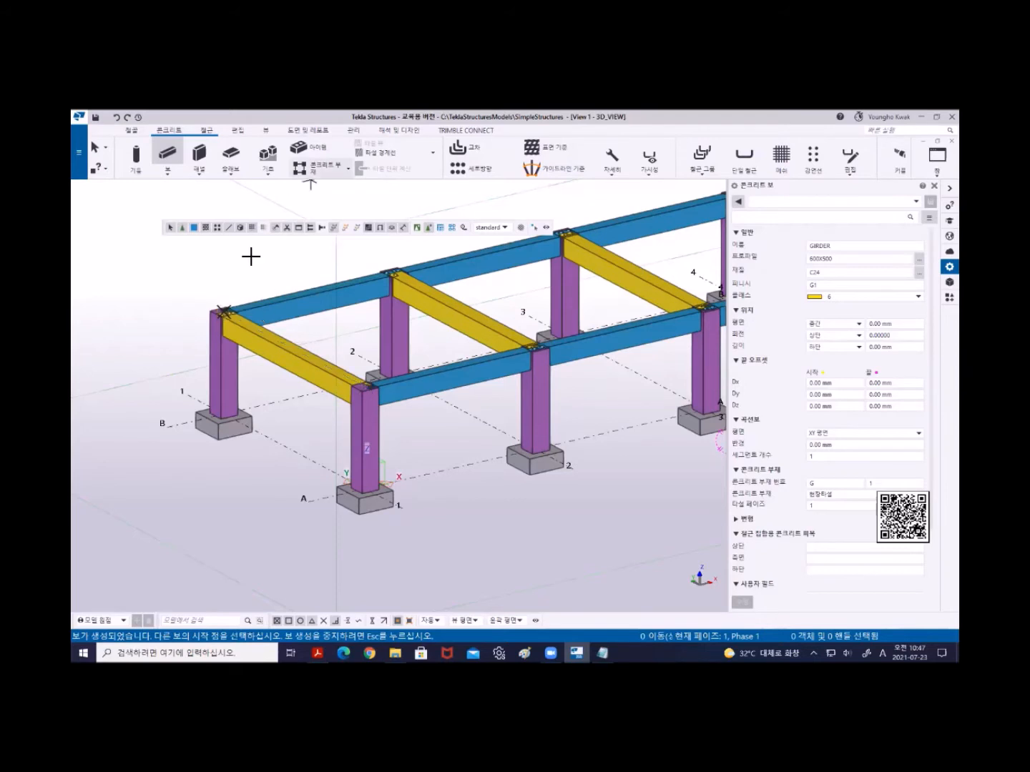
right_click(171, 253)
click(190, 258)
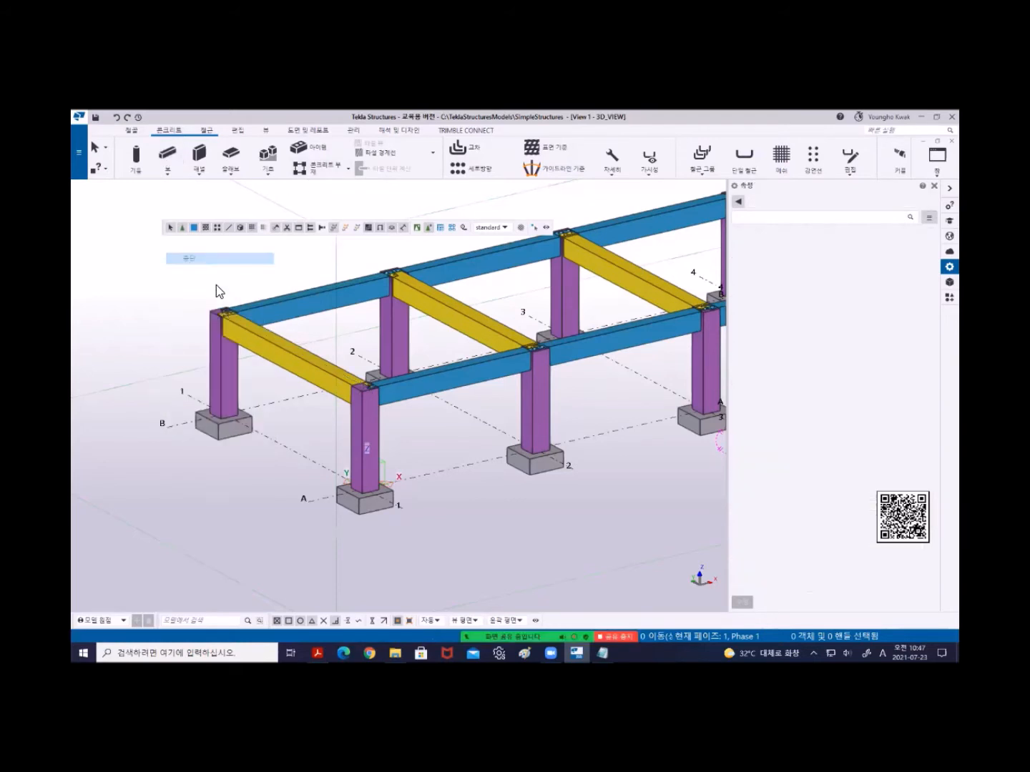
Delete the girder just placed by coordinates on grid line 1.
click(290, 352)
key(Delete)
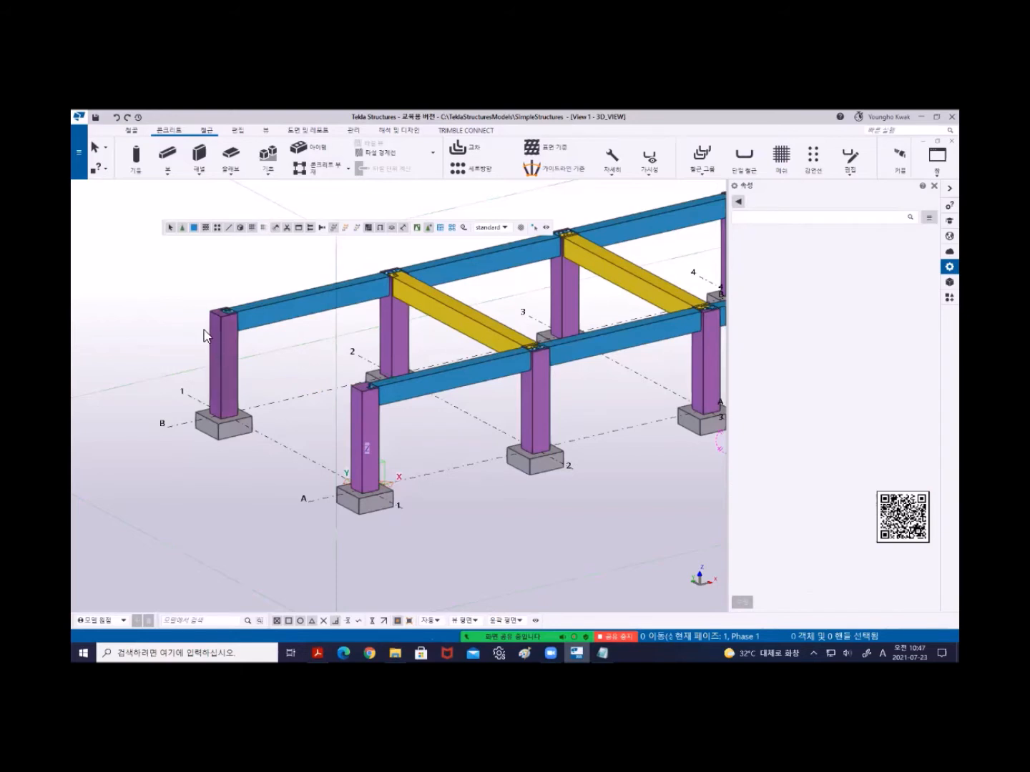
Set the work plane by one point, with its origin at the top of column A/1.
click(272, 131)
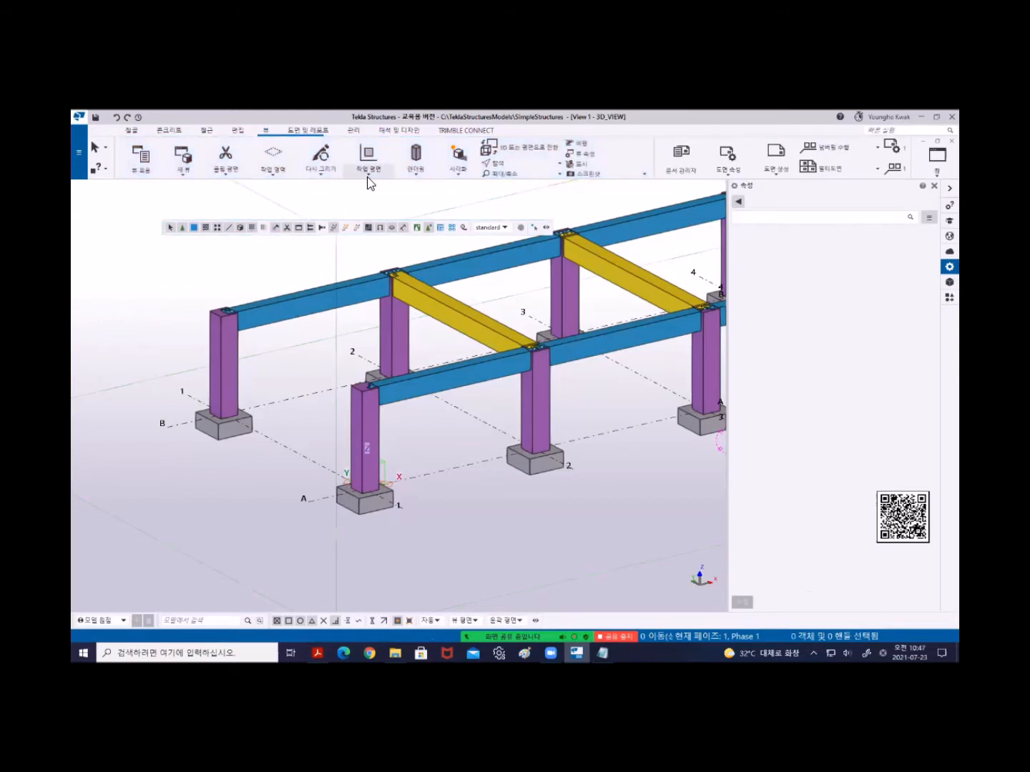
click(369, 177)
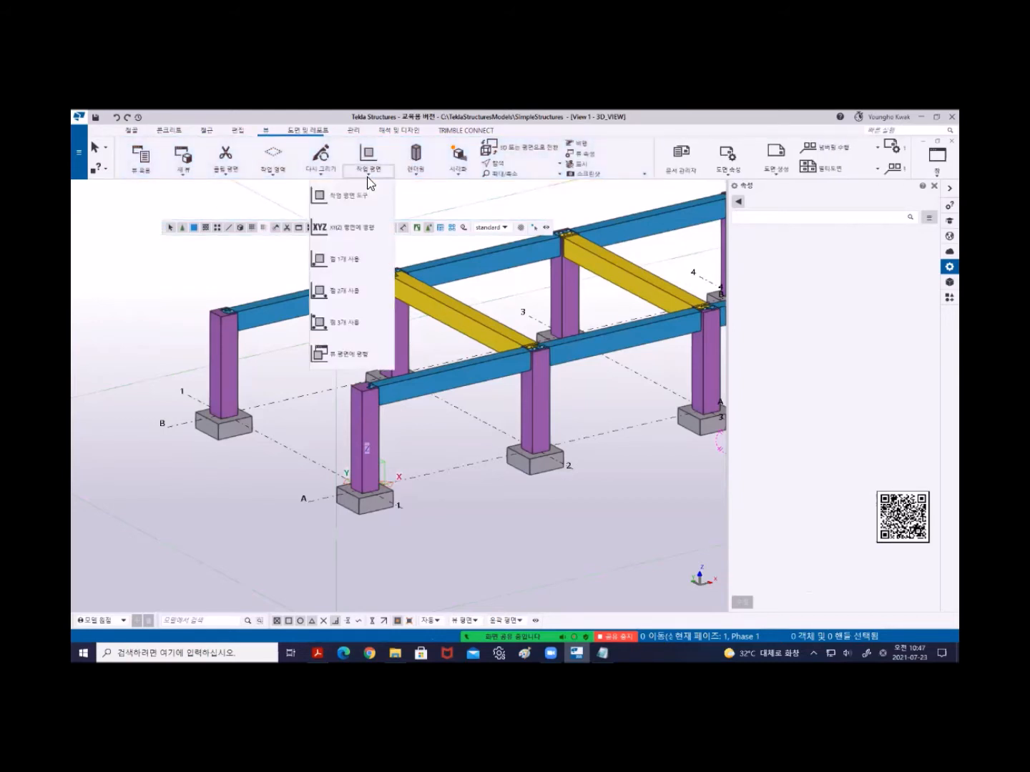
click(367, 265)
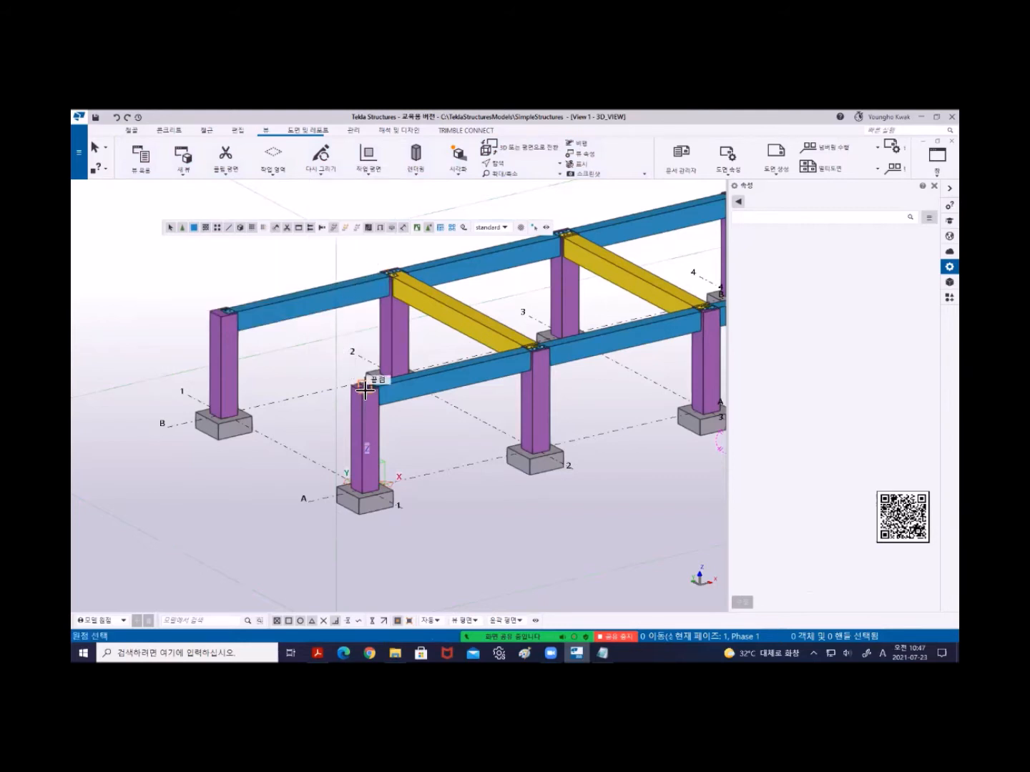
scroll(367, 391, up, 4)
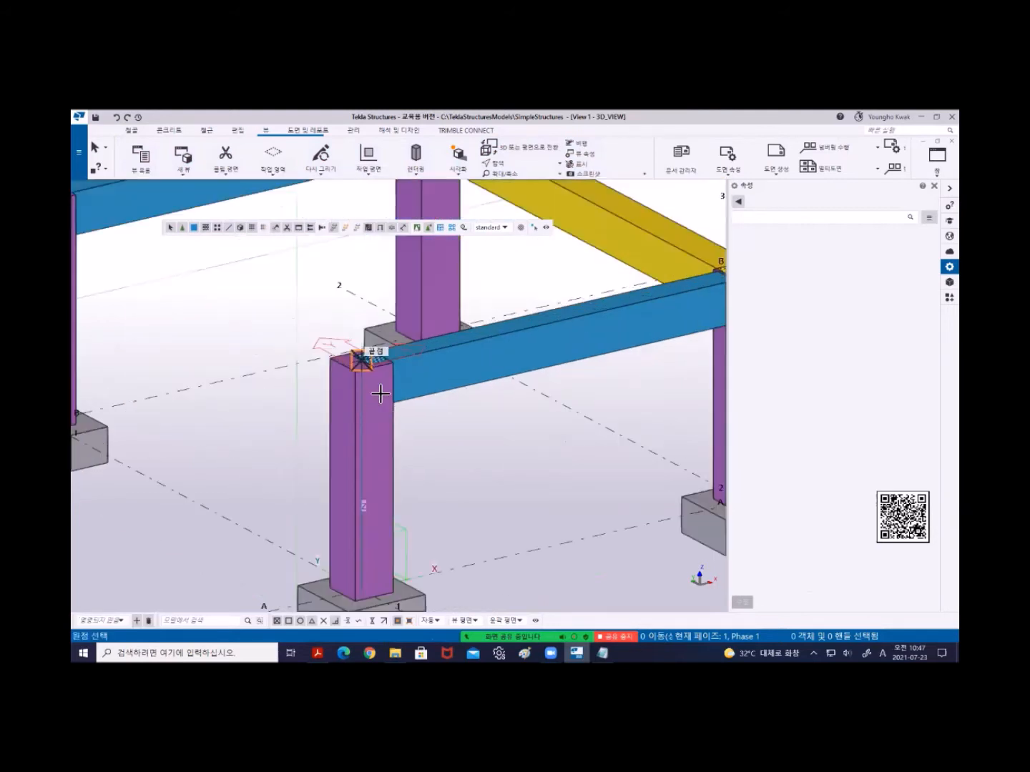
right_click(248, 281)
click(272, 286)
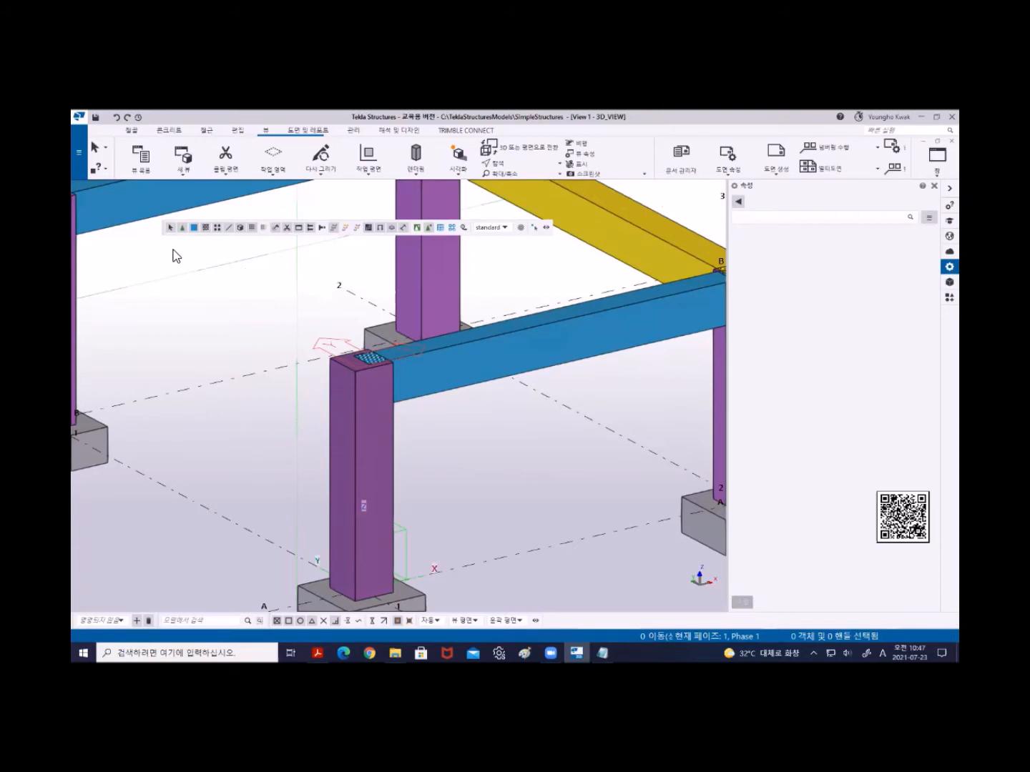
Begin a 600X500 concrete girder with its start point at the absolute coordinates $0,0,0 of the work plane.
click(169, 130)
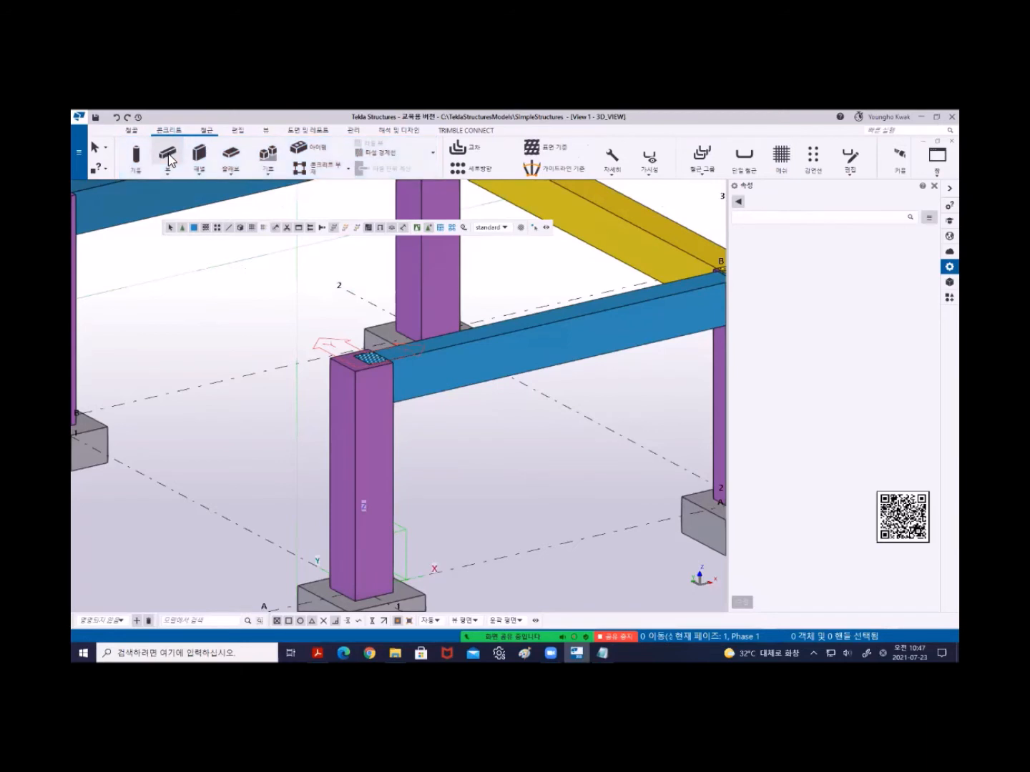
click(167, 154)
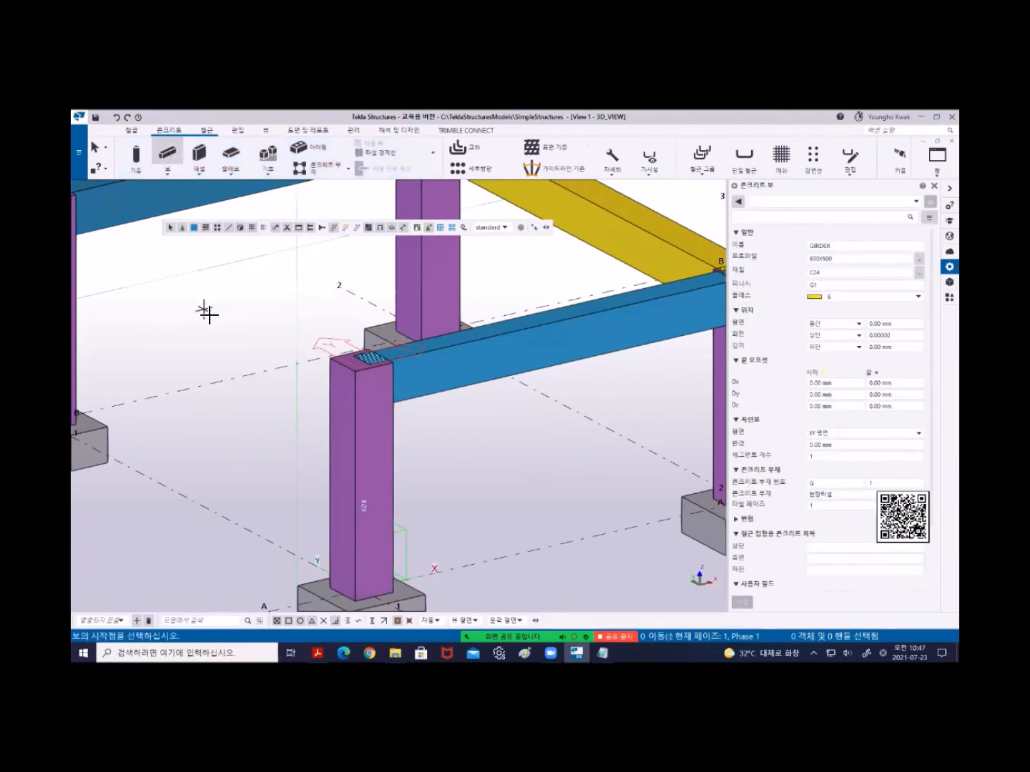
text(1)
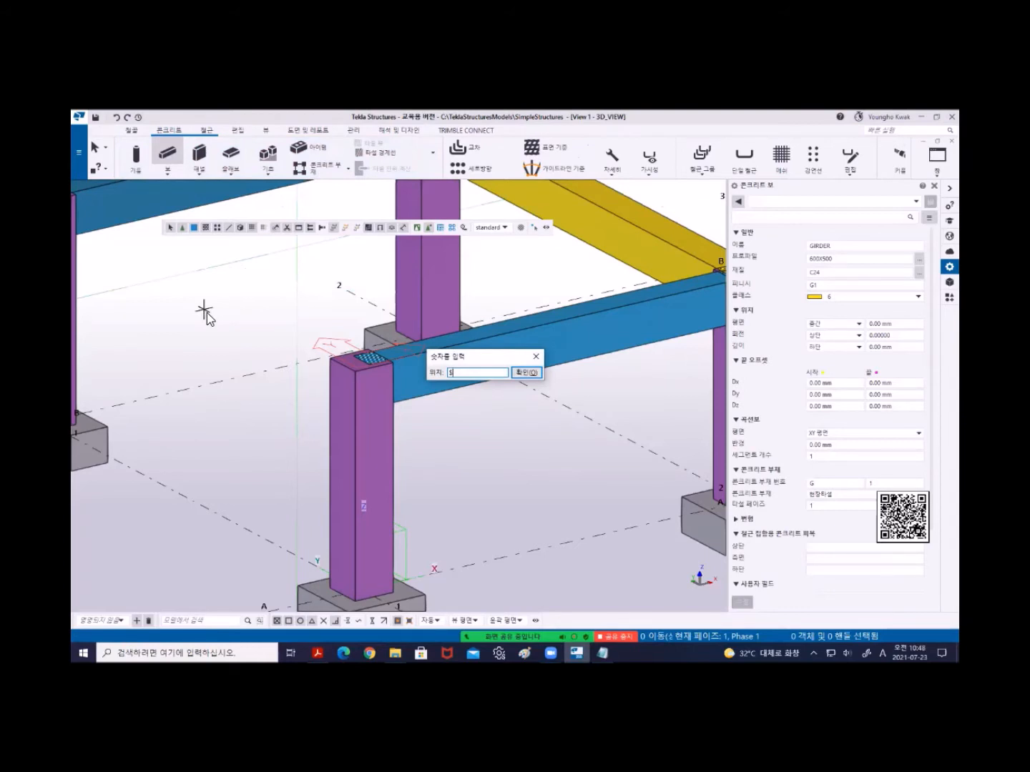
text(0,0,0)
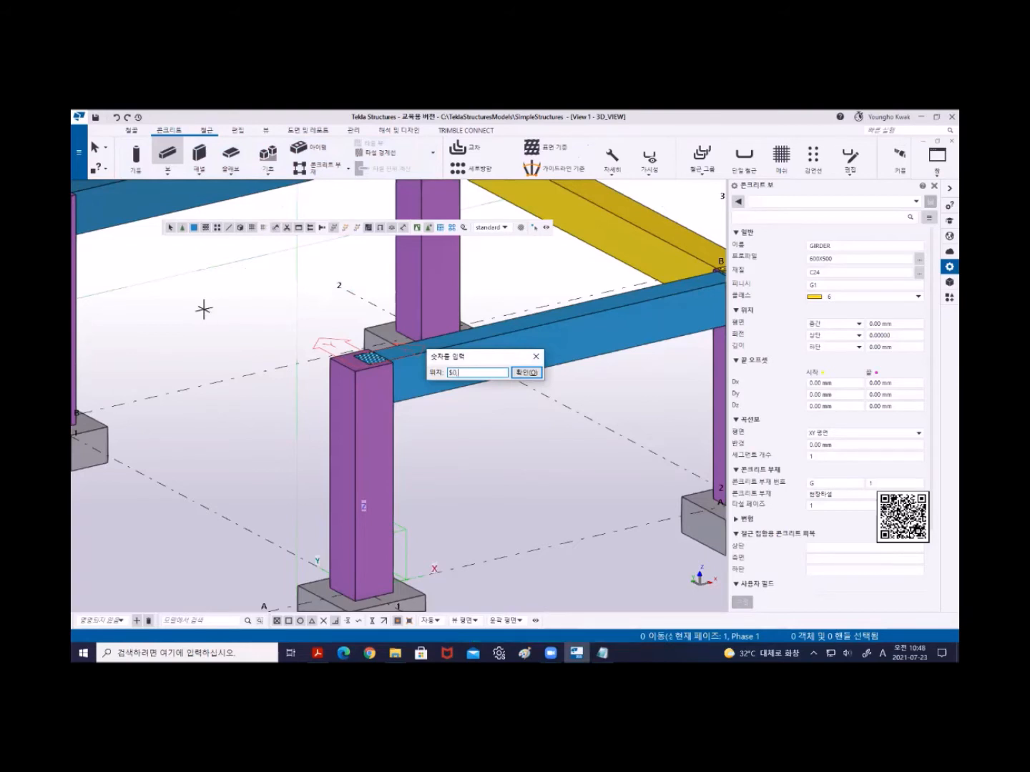
key(Return)
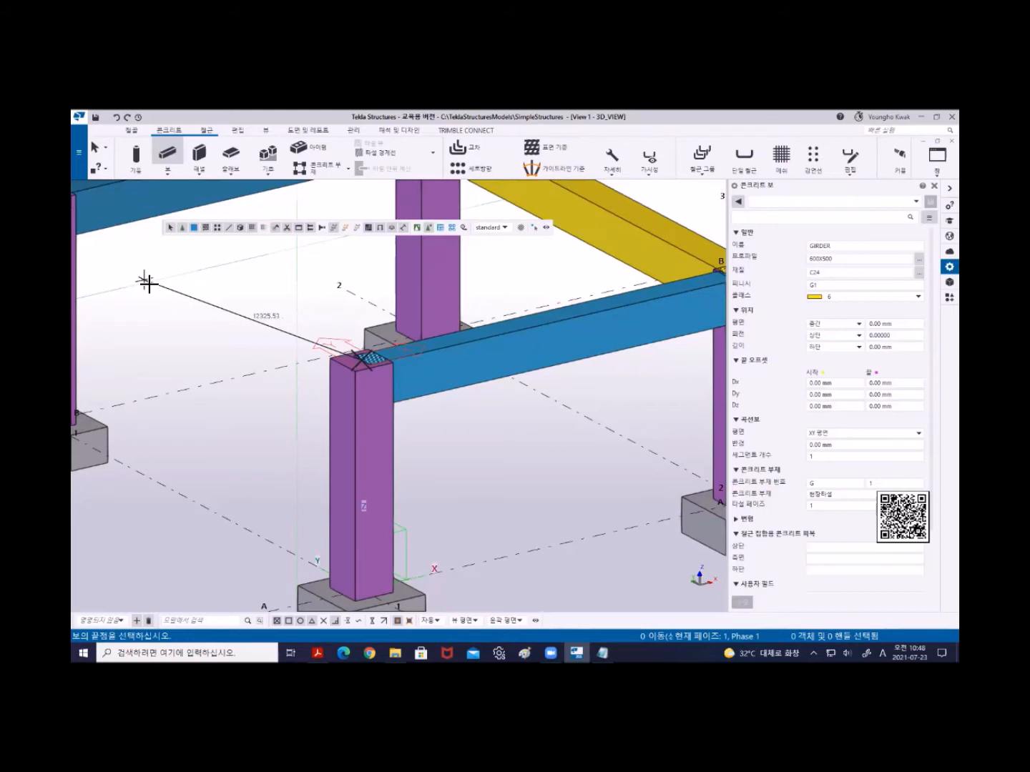
Finish the girder along grid line 1 with its end point at the absolute coordinates $0,7500,0 and end the beam command.
middle_drag(246, 418, 333, 215)
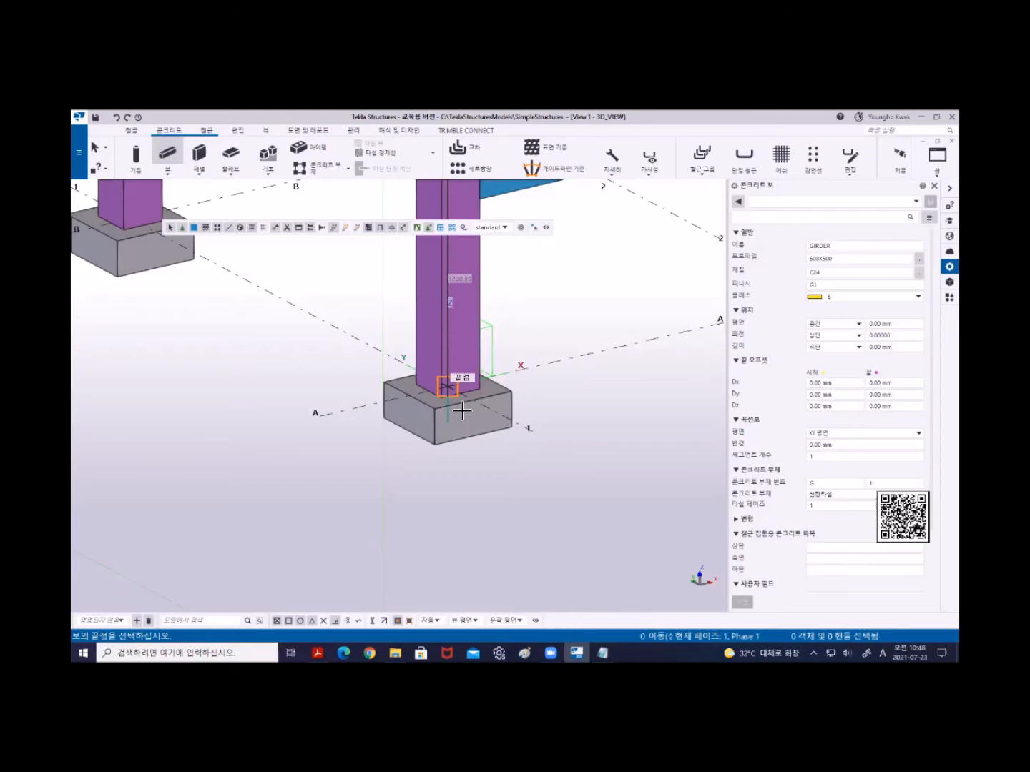
middle_drag(496, 380, 446, 598)
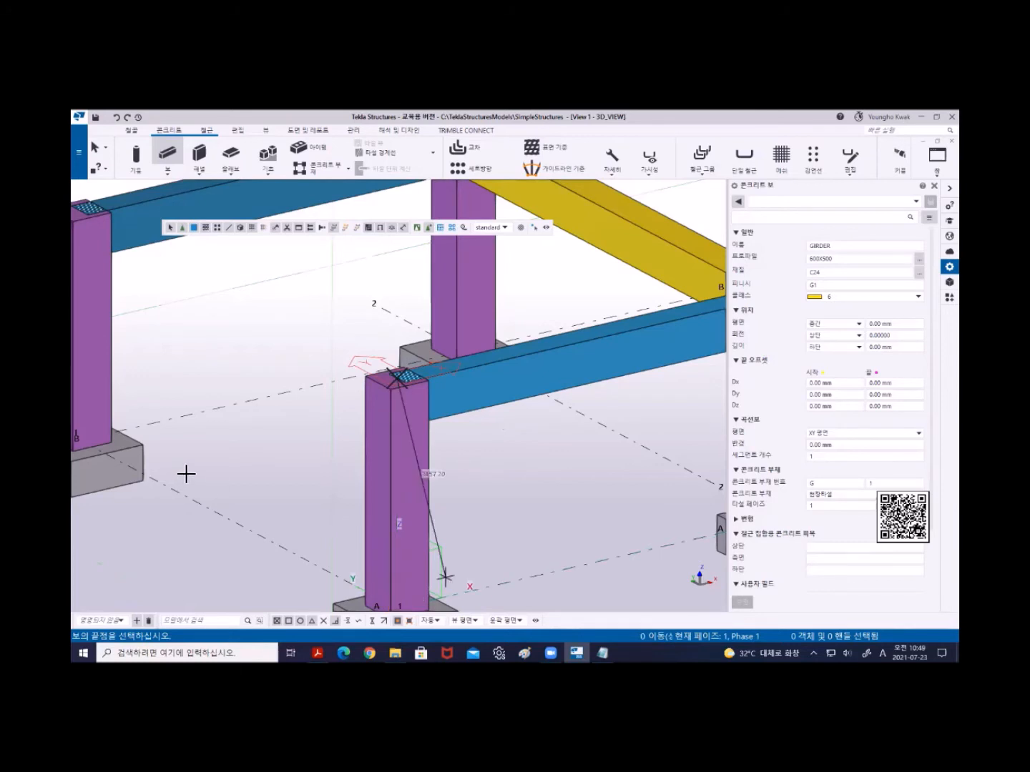
scroll(150, 322, down, 2)
middle_drag(147, 315, 193, 348)
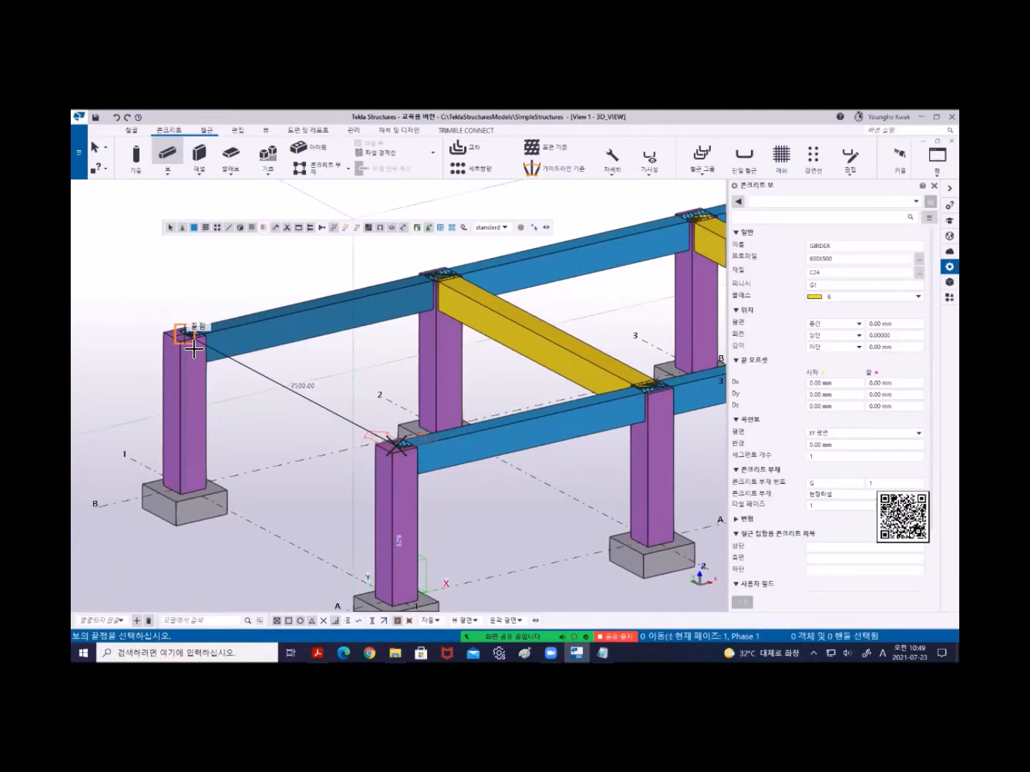
text($)
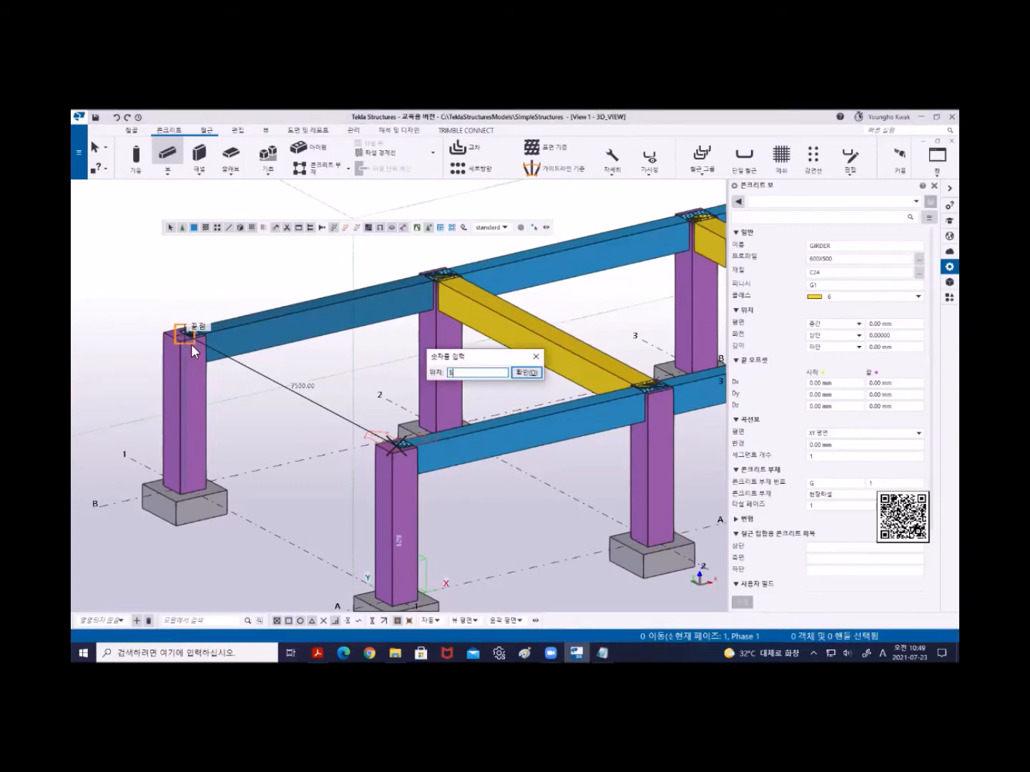
text(0,7500,0)
key(Return)
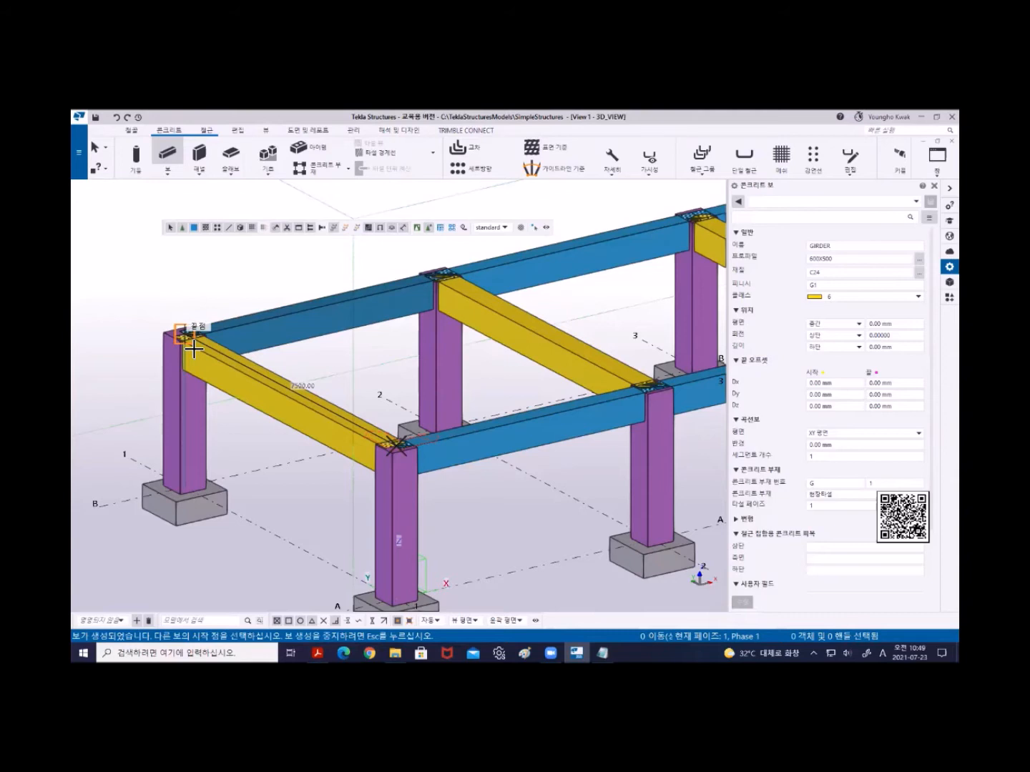
right_click(218, 276)
click(236, 289)
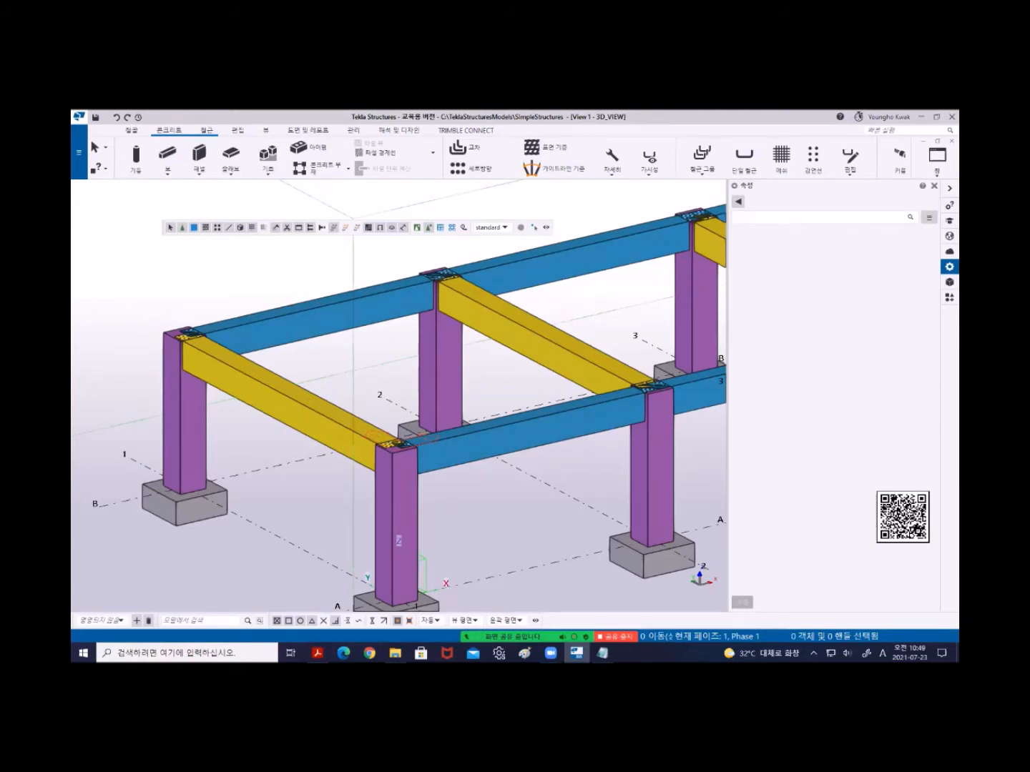
Switch to the whiteboard and sketch a rectangular column in 3D.
key(alt+Tab)
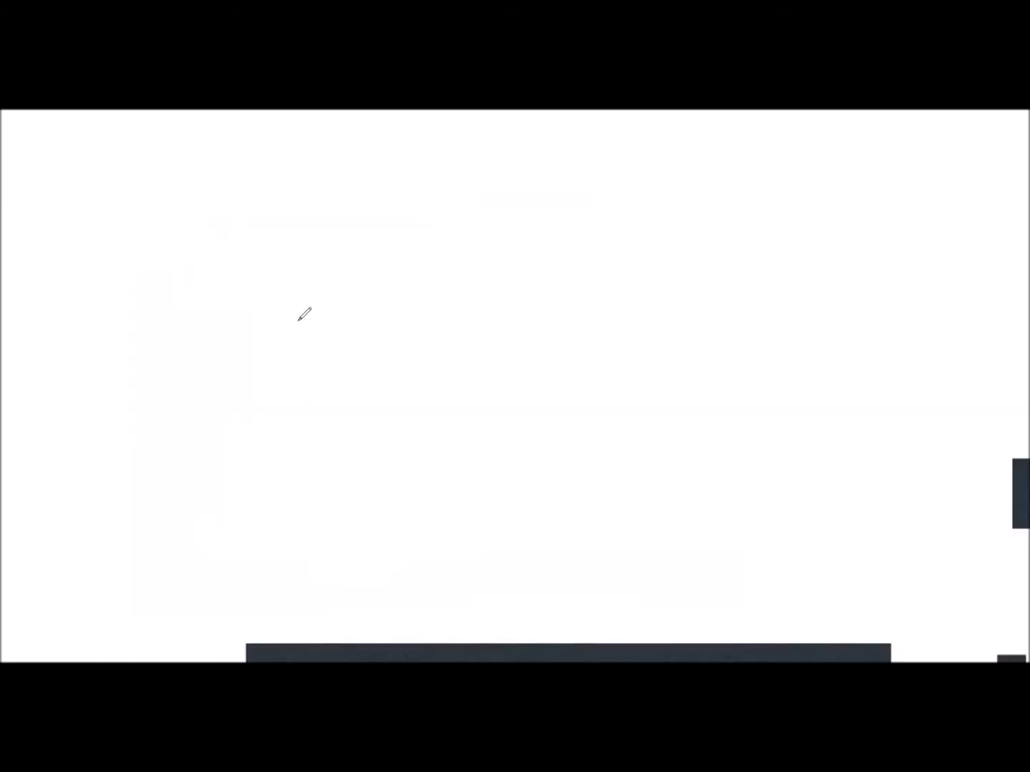
mouse_move(284, 282)
mouse_down()
mouse_move(341, 257)
mouse_move(342, 280)
mouse_move(326, 293)
mouse_move(321, 440)
mouse_up()
drag(344, 272, 330, 428)
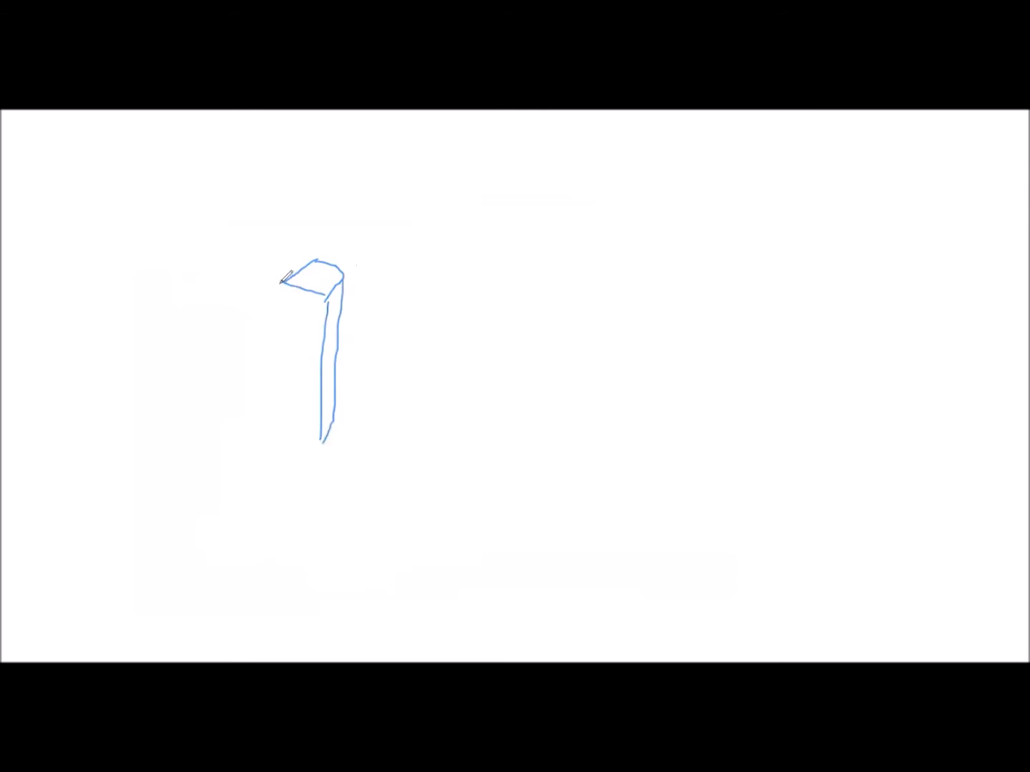
mouse_move(281, 283)
mouse_down()
mouse_move(278, 439)
mouse_move(326, 448)
mouse_up()
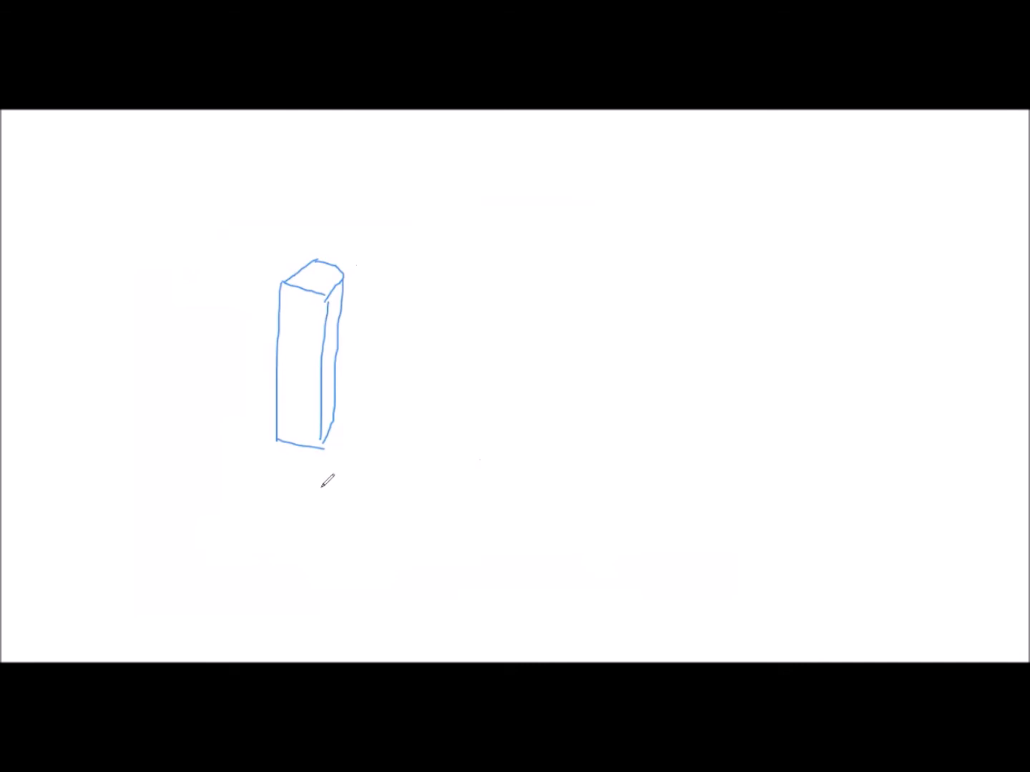
Sketch labelled x and y axes at the base and at the top of the whiteboard column.
mouse_move(304, 423)
mouse_down()
mouse_move(357, 368)
mouse_move(372, 386)
mouse_move(377, 451)
mouse_move(404, 472)
mouse_move(391, 478)
mouse_up()
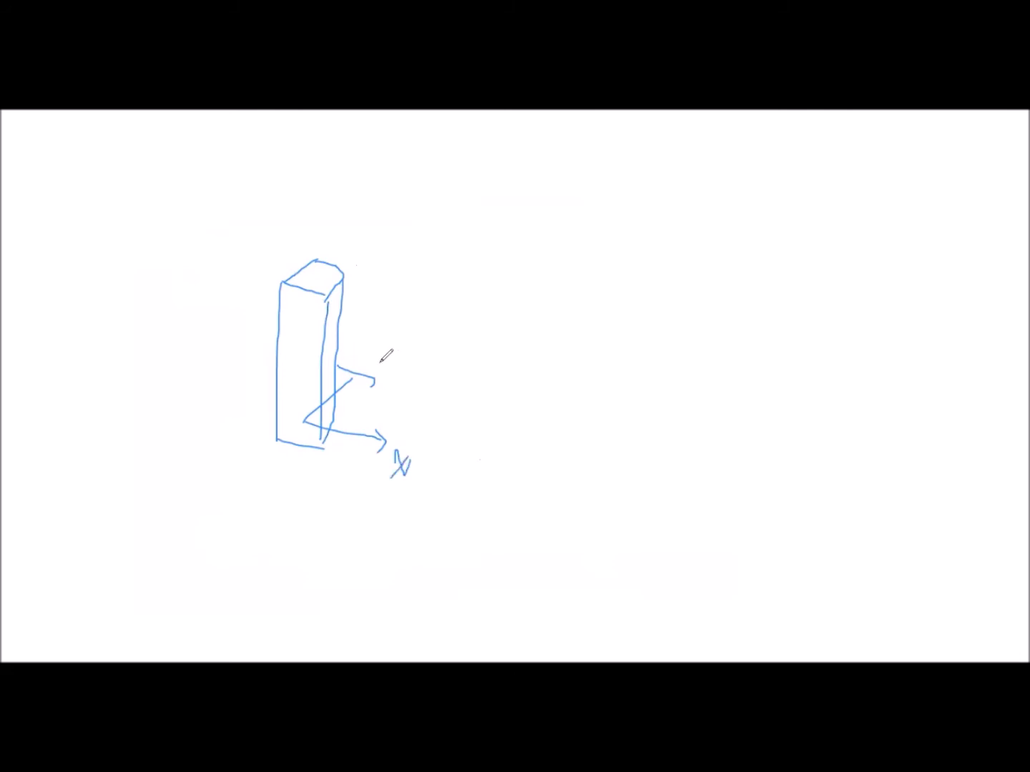
drag(373, 352, 390, 372)
mouse_move(315, 276)
mouse_down()
mouse_move(397, 290)
mouse_move(383, 301)
mouse_up()
mouse_move(319, 276)
mouse_down()
mouse_move(384, 224)
mouse_move(383, 236)
mouse_move(398, 207)
mouse_move(405, 225)
mouse_up()
mouse_move(419, 287)
mouse_down()
mouse_move(428, 306)
mouse_move(418, 303)
mouse_up()
Circle the base axes and label them 글로벌, and add an arrow from the top axes to the handwritten note 절대.
mouse_move(412, 495)
mouse_down()
mouse_move(301, 410)
mouse_move(424, 463)
mouse_up()
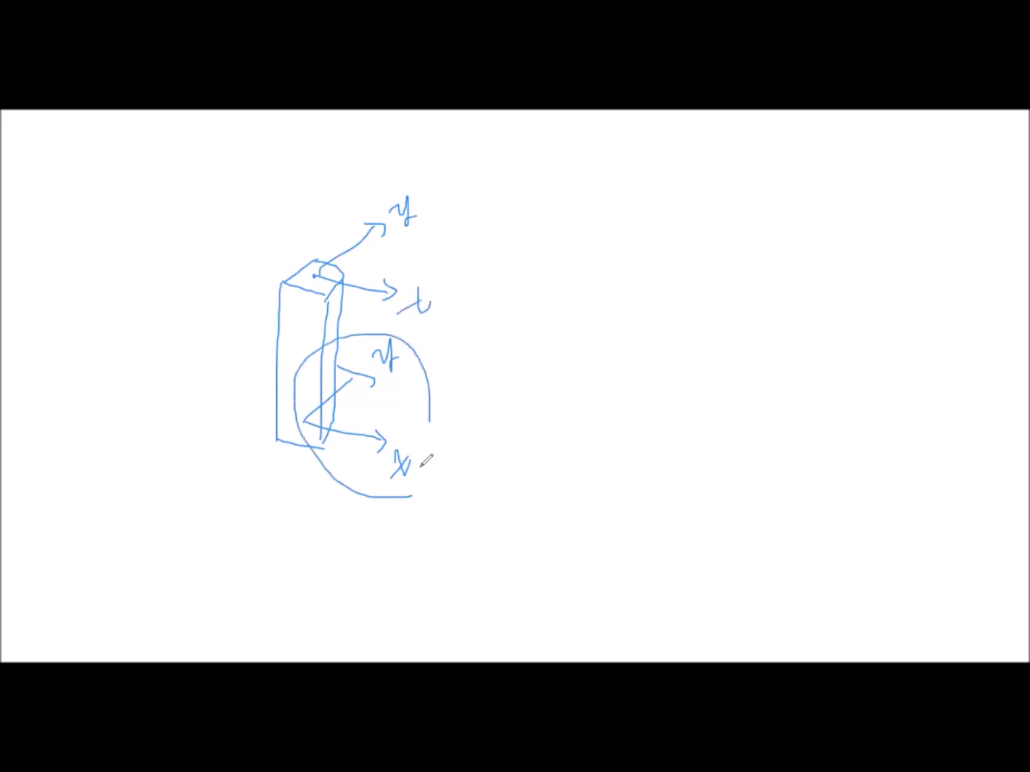
mouse_move(451, 405)
mouse_down()
mouse_move(478, 428)
mouse_move(472, 470)
mouse_move(488, 469)
mouse_up()
mouse_move(492, 414)
mouse_down()
mouse_move(524, 466)
mouse_move(538, 461)
mouse_move(523, 445)
mouse_move(547, 407)
mouse_move(553, 444)
mouse_move(568, 464)
mouse_up()
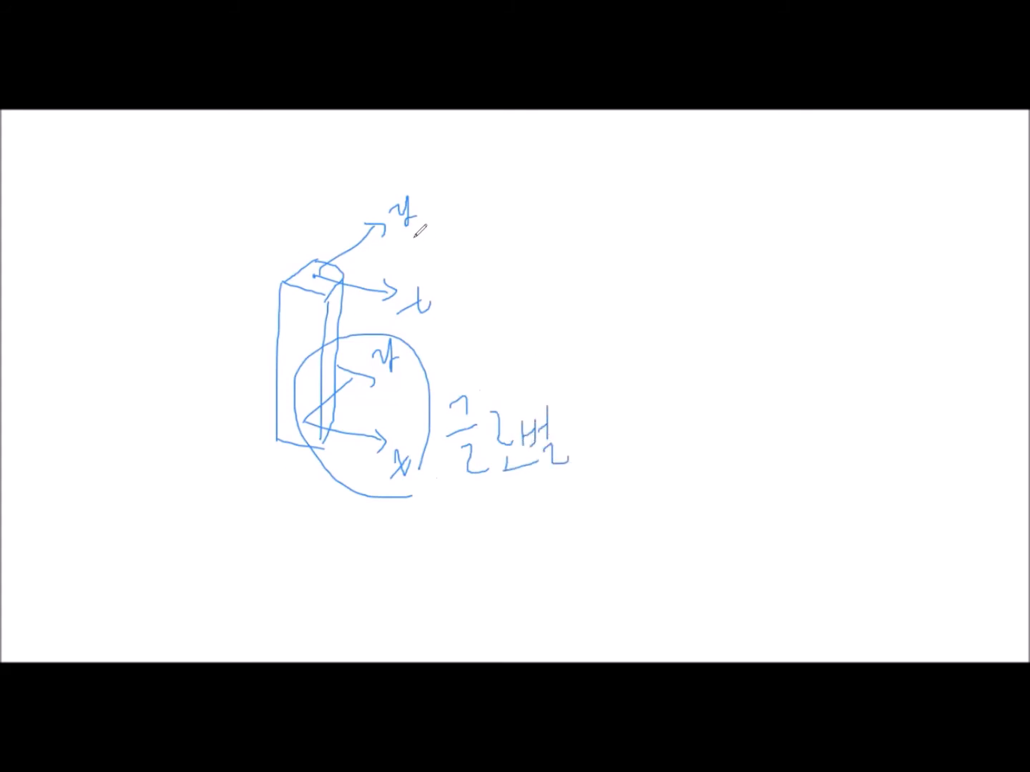
mouse_move(407, 248)
mouse_down()
mouse_move(474, 218)
mouse_move(472, 240)
mouse_up()
mouse_move(492, 208)
mouse_down()
mouse_move(517, 205)
mouse_move(497, 234)
mouse_move(519, 234)
mouse_up()
mouse_move(517, 219)
mouse_down()
mouse_move(529, 217)
mouse_move(533, 184)
mouse_move(536, 266)
mouse_move(579, 223)
mouse_move(575, 261)
mouse_up()
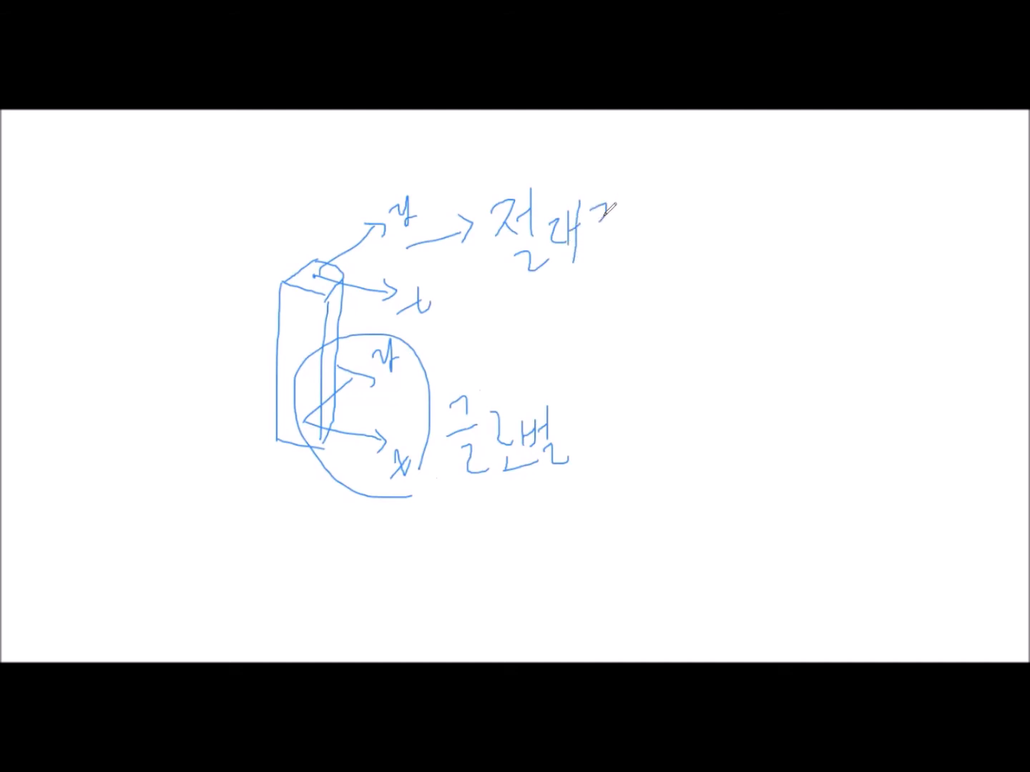
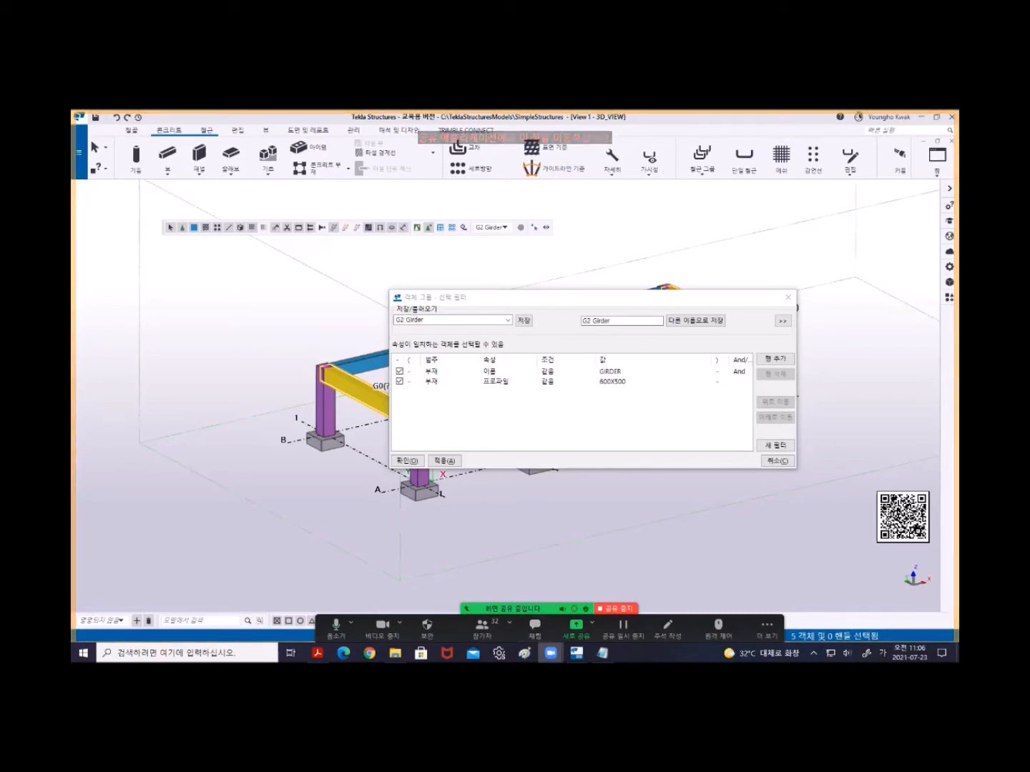
Set the category of the G2 Girder selection filter's first row to 객체 (object).
drag(608, 304, 562, 282)
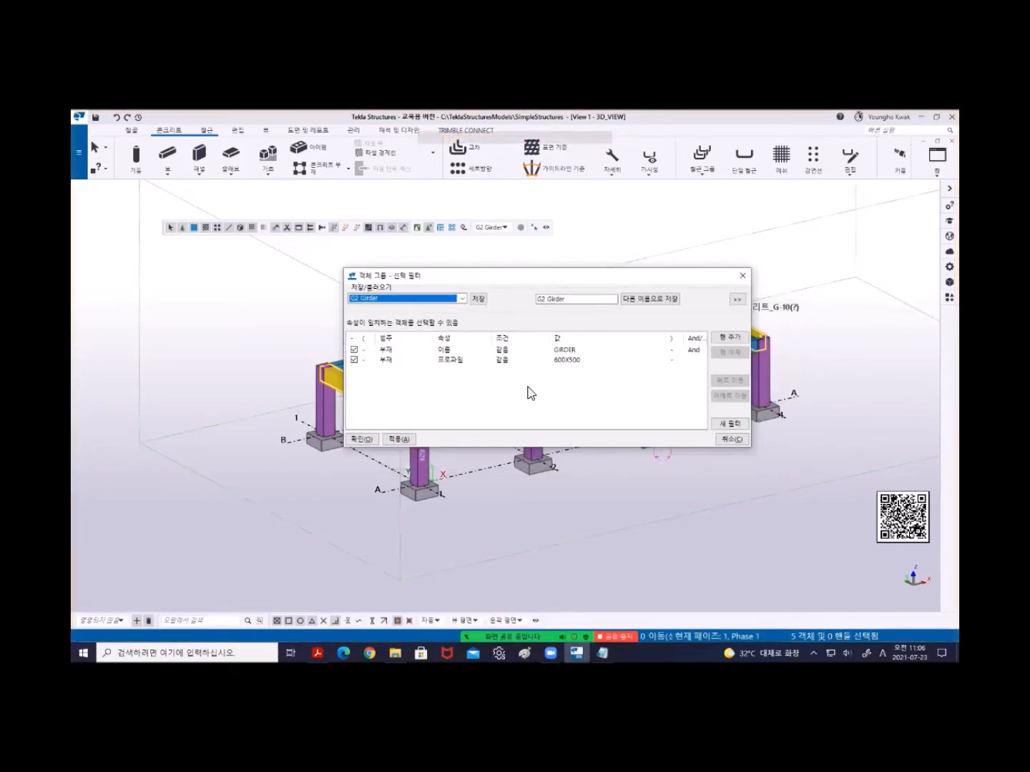
click(413, 351)
click(428, 350)
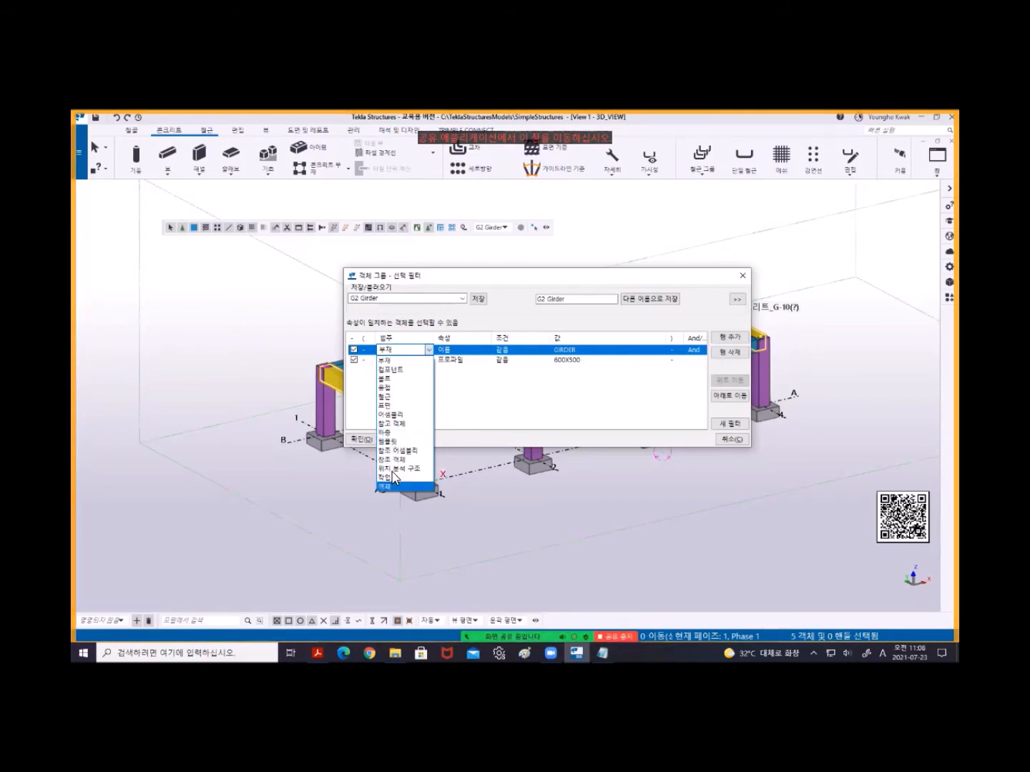
click(387, 486)
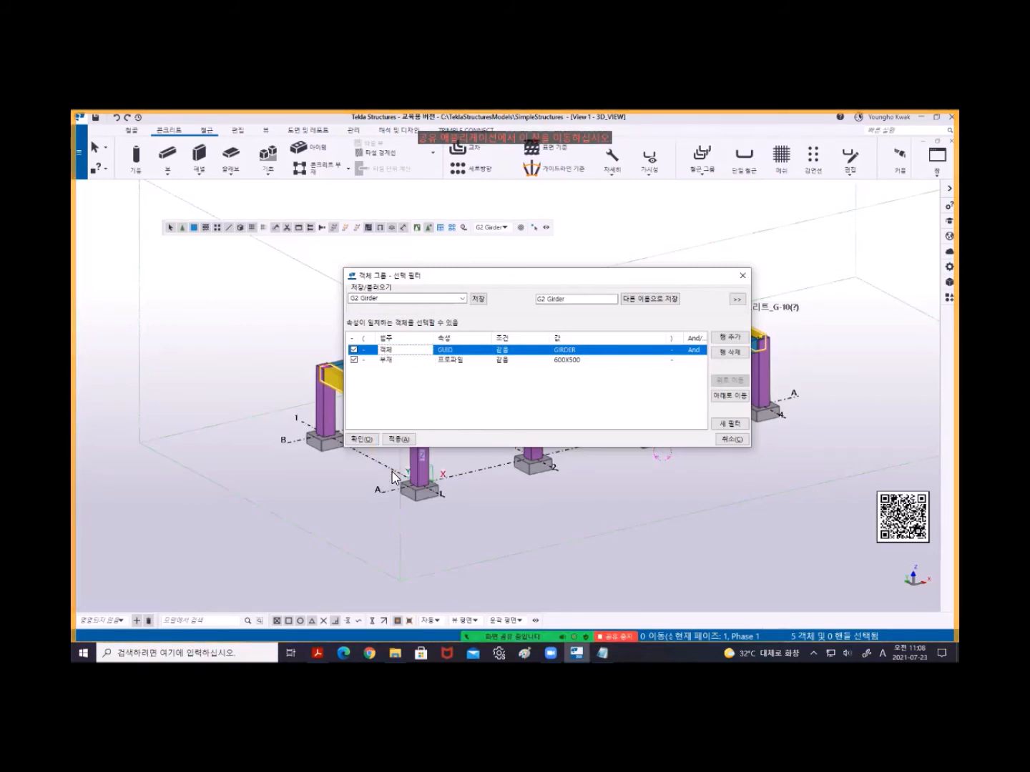
Set the first filter row's property to user field 1, 사용자 필드 1 (USER_FIELD_1).
click(473, 350)
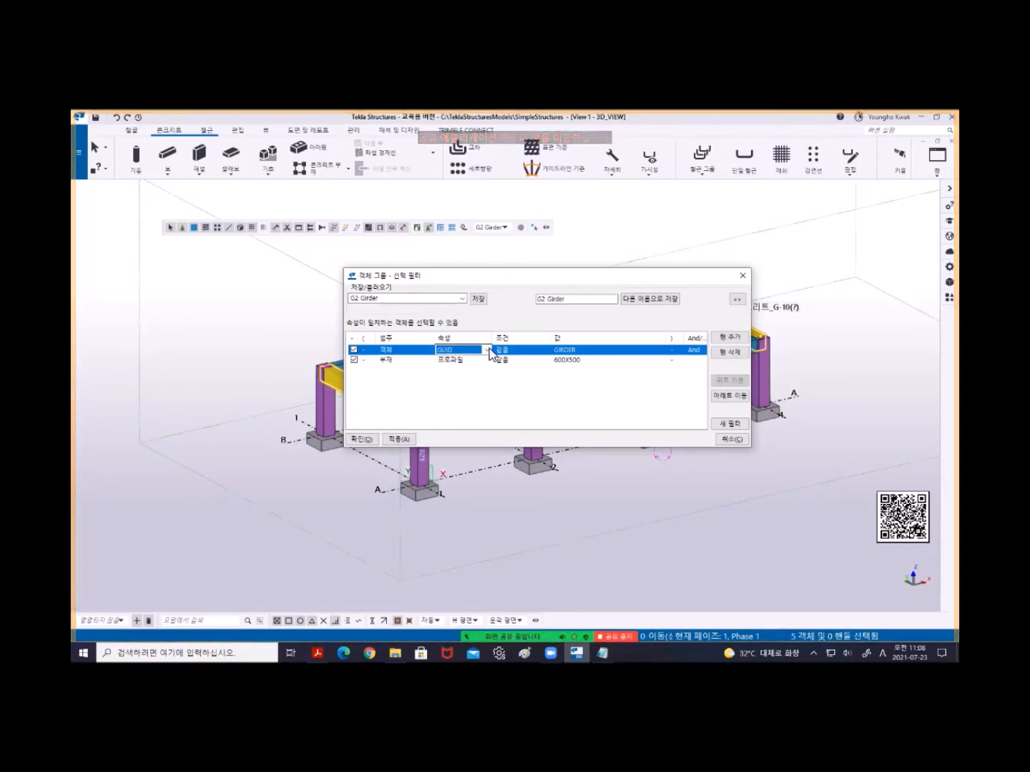
click(487, 350)
scroll(494, 501, down, 15)
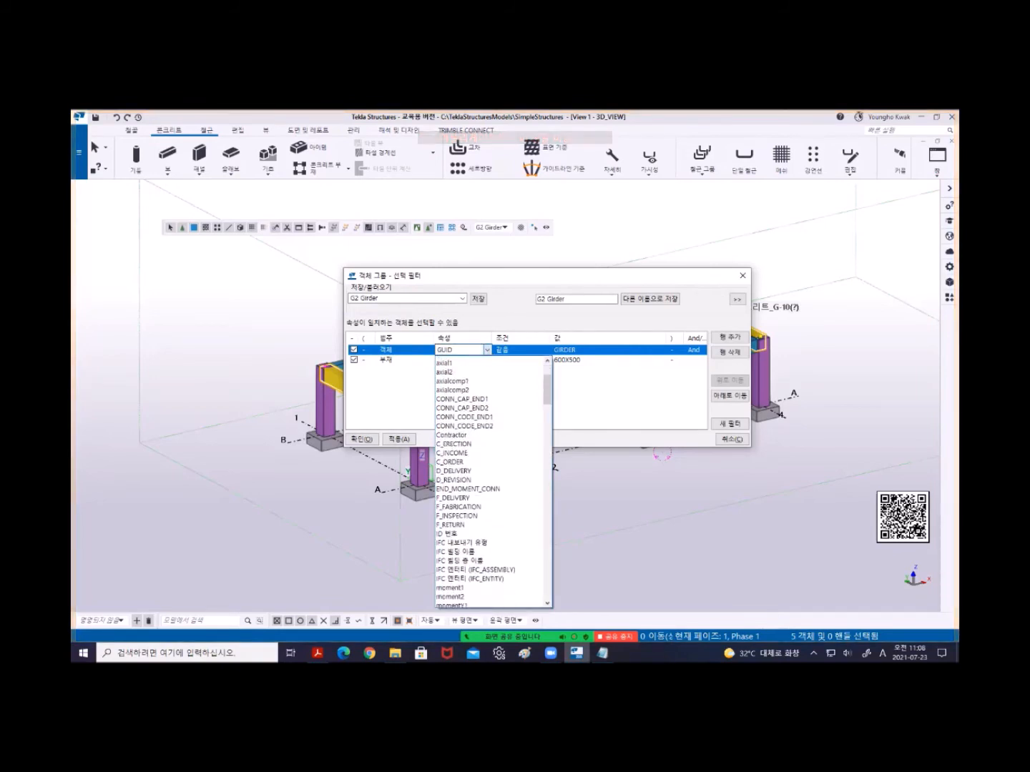
scroll(540, 472, down, 15)
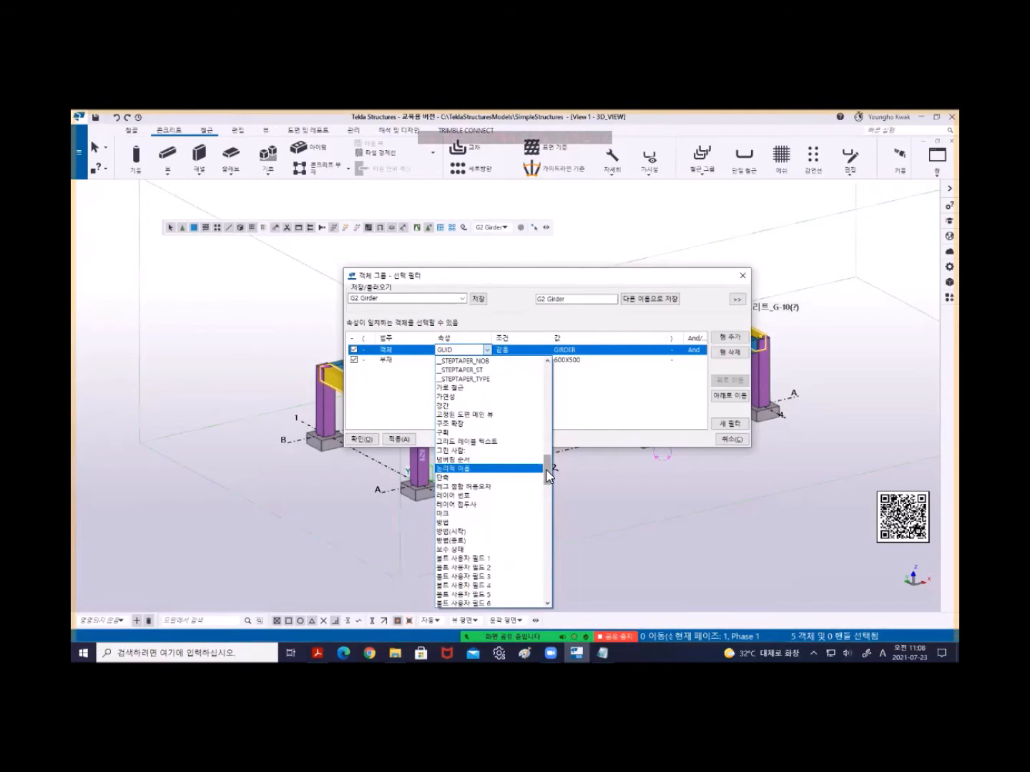
scroll(542, 472, down, 10)
scroll(493, 480, up, 7)
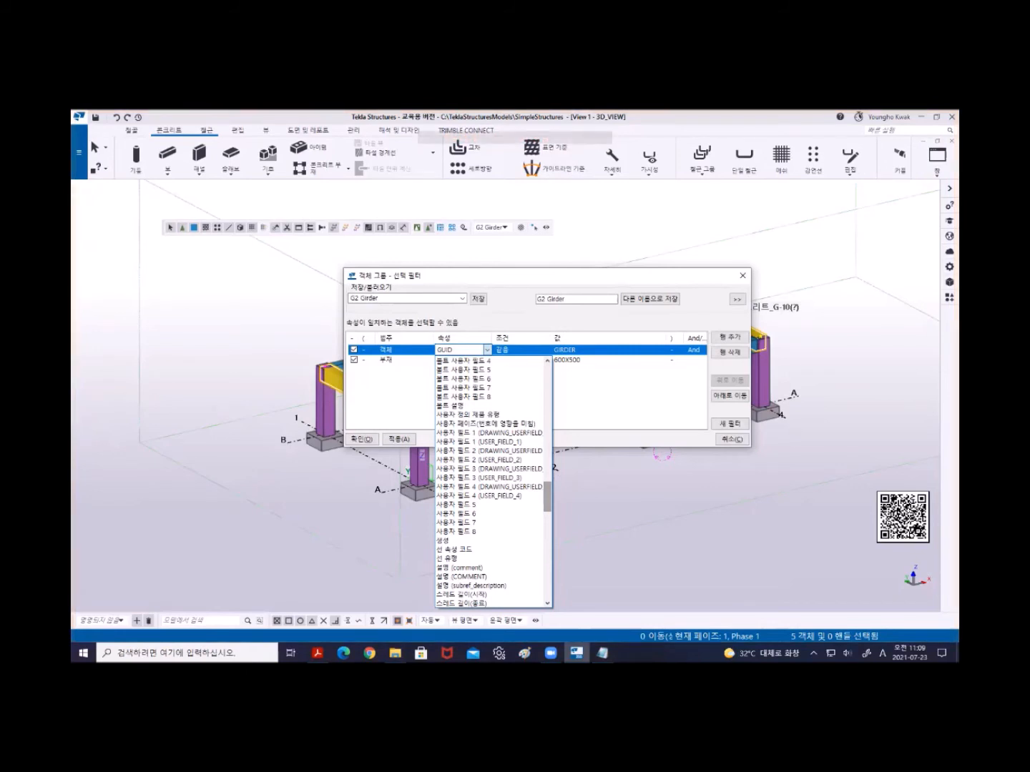
click(497, 442)
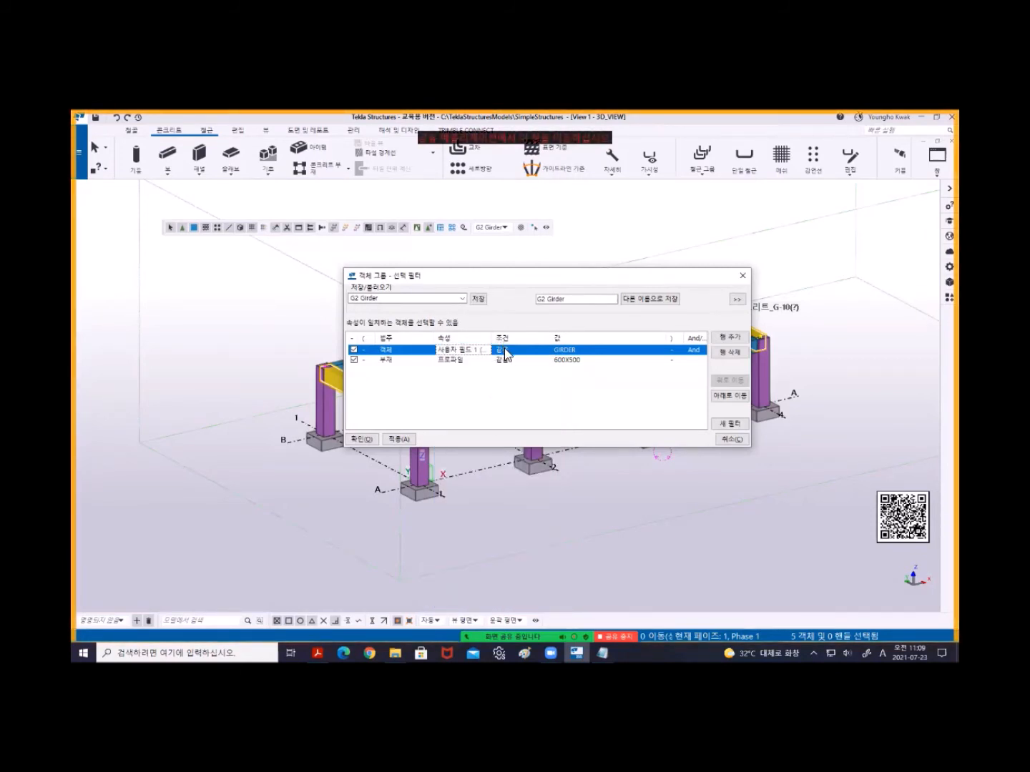
Set the first filter row's category to 부재 (part).
click(422, 352)
click(429, 350)
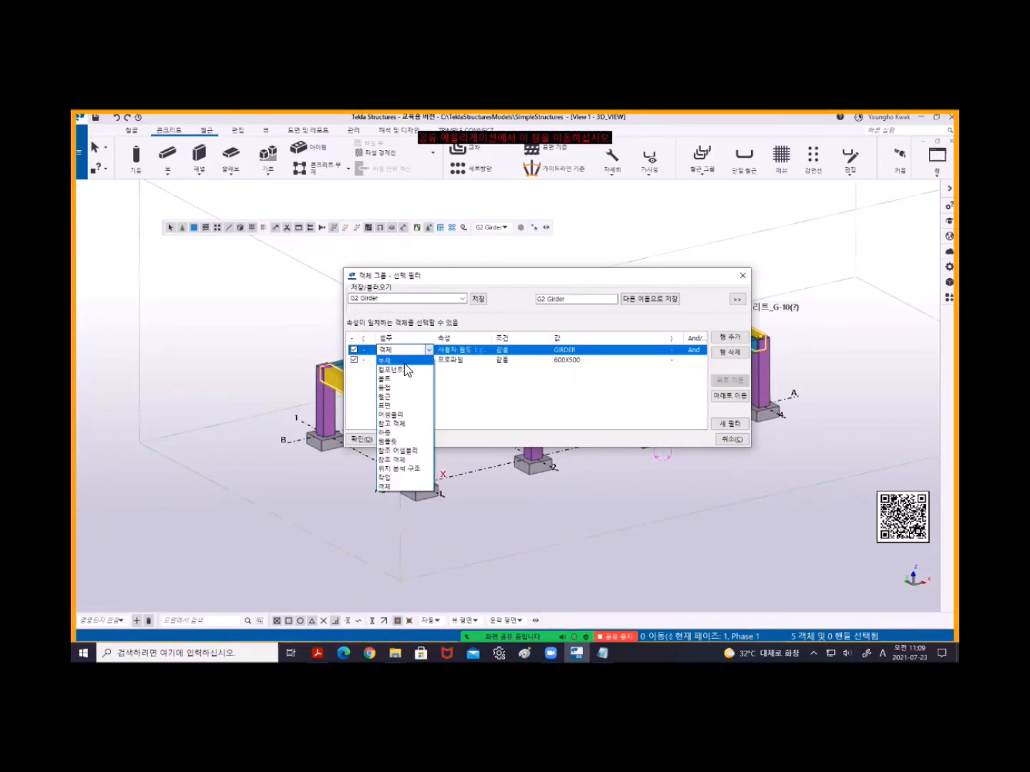
click(404, 362)
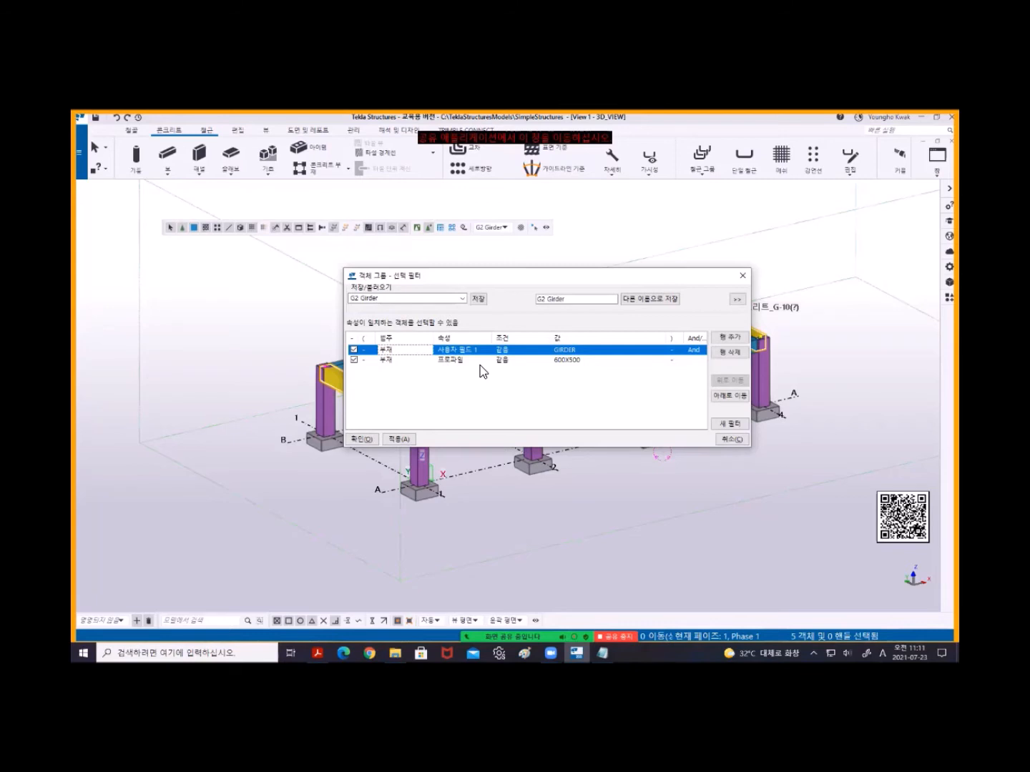
Try the condition 같지 않음 (not equal) on the profile filter row and restore it to 같음 (equal).
click(531, 362)
click(545, 360)
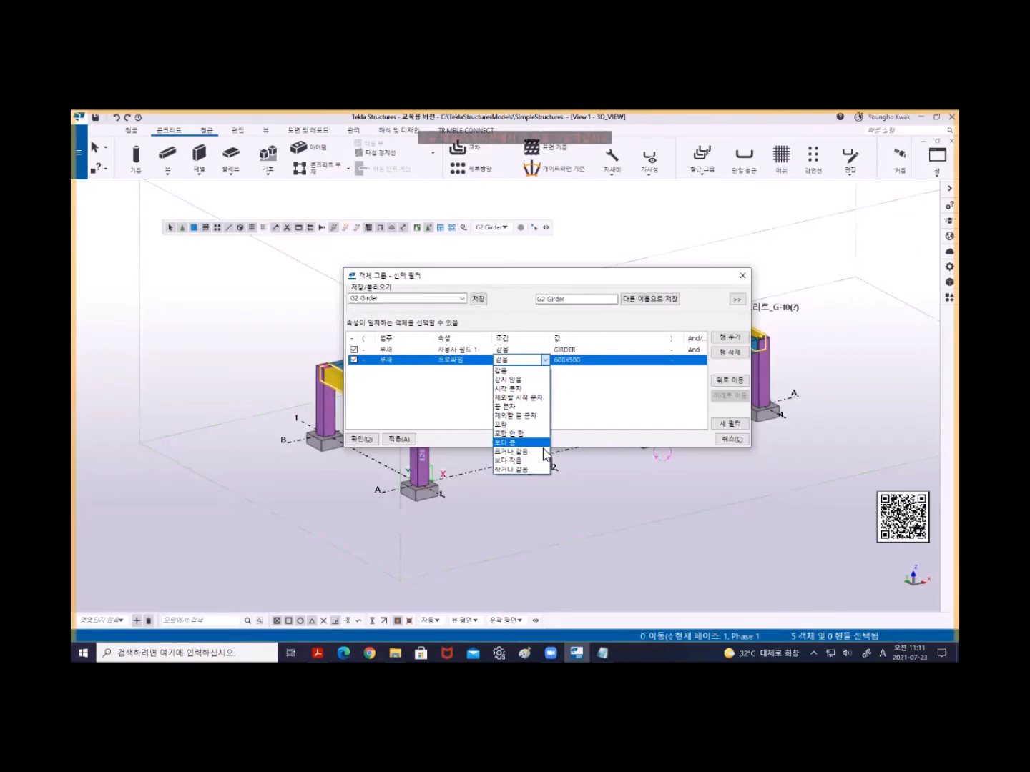
click(521, 381)
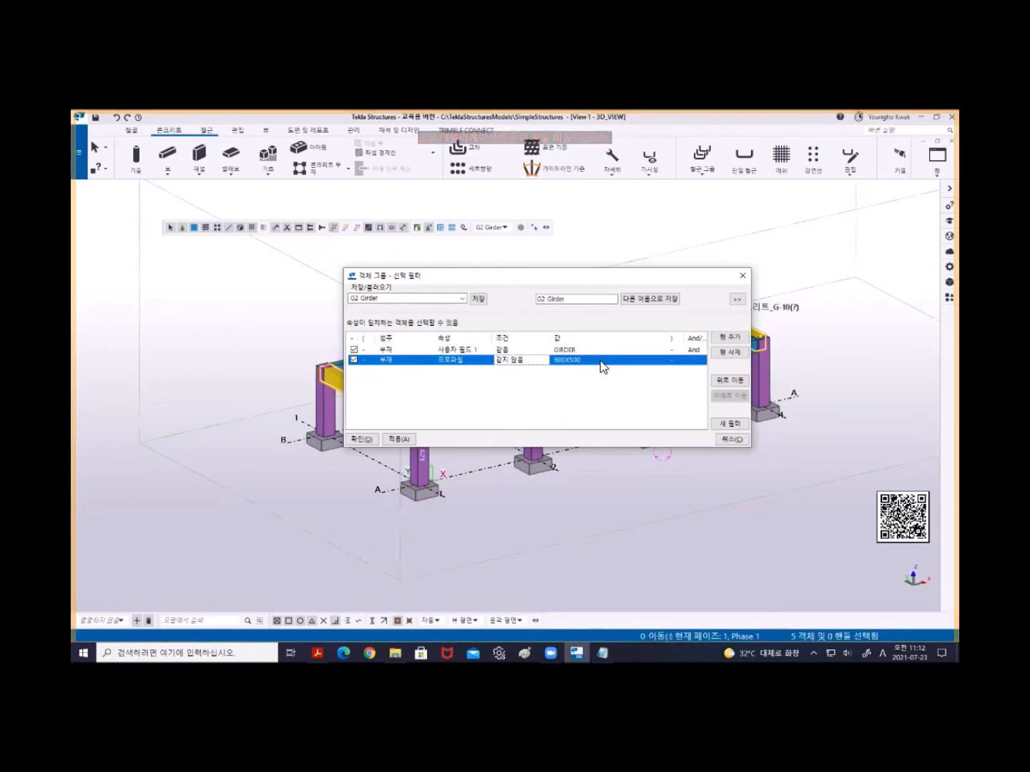
click(548, 363)
click(547, 361)
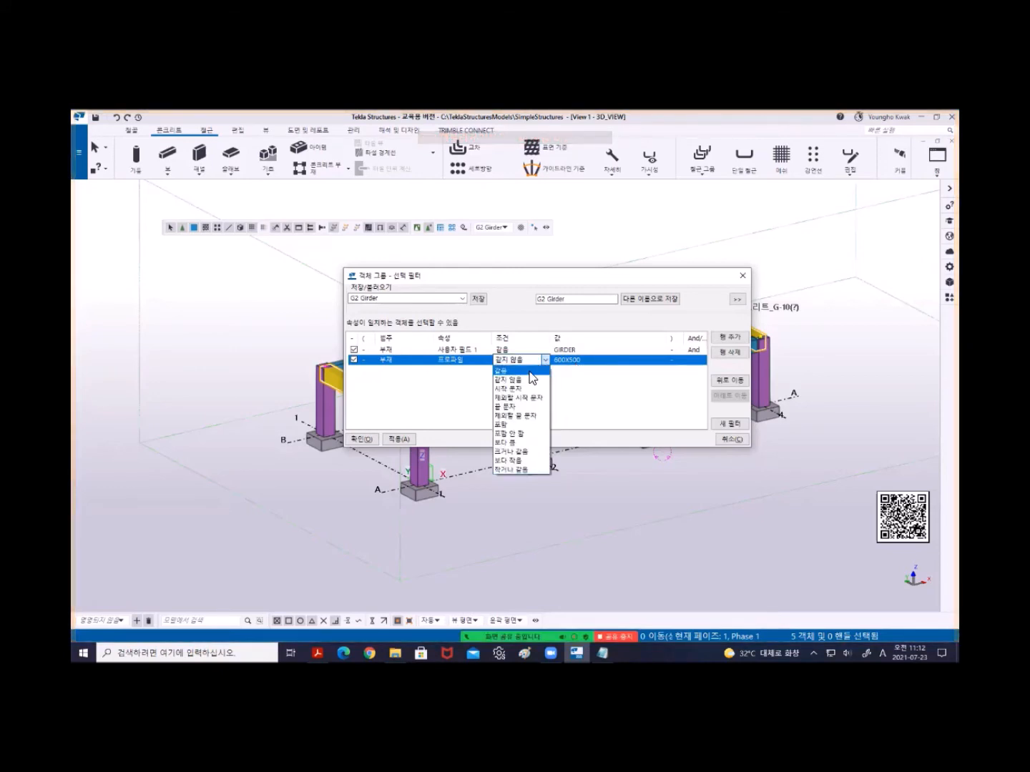
click(529, 371)
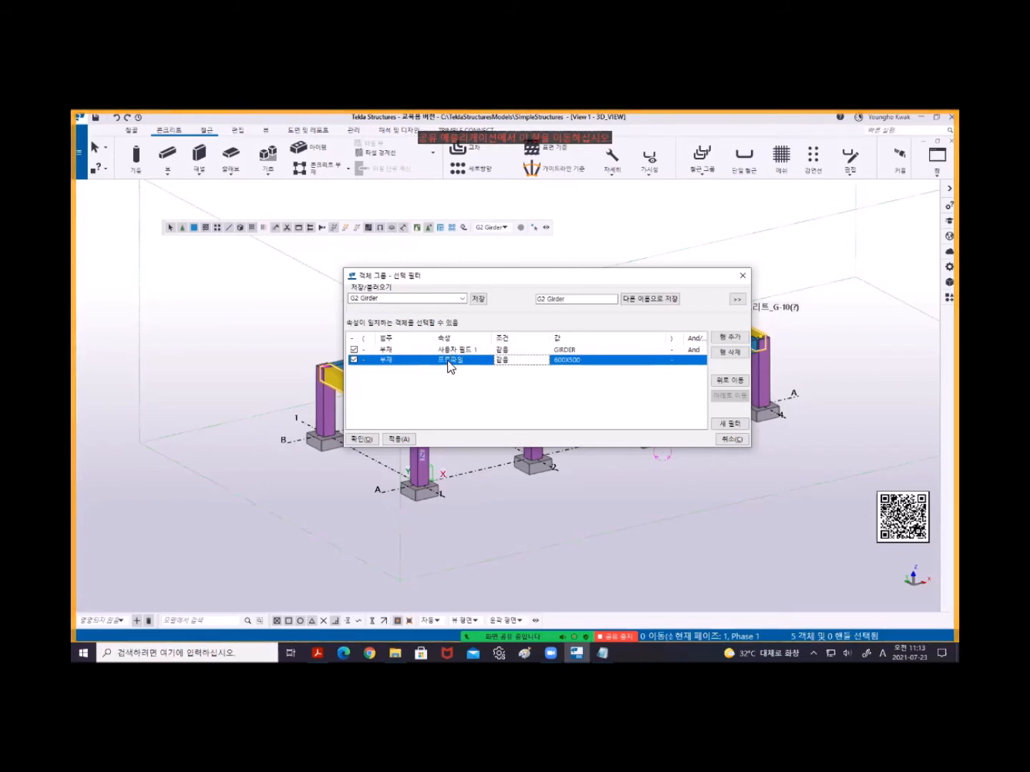
Save the selection filter under the name G2 Girder and compare the saved G1 Girder and G2 Girder filter settings.
click(653, 299)
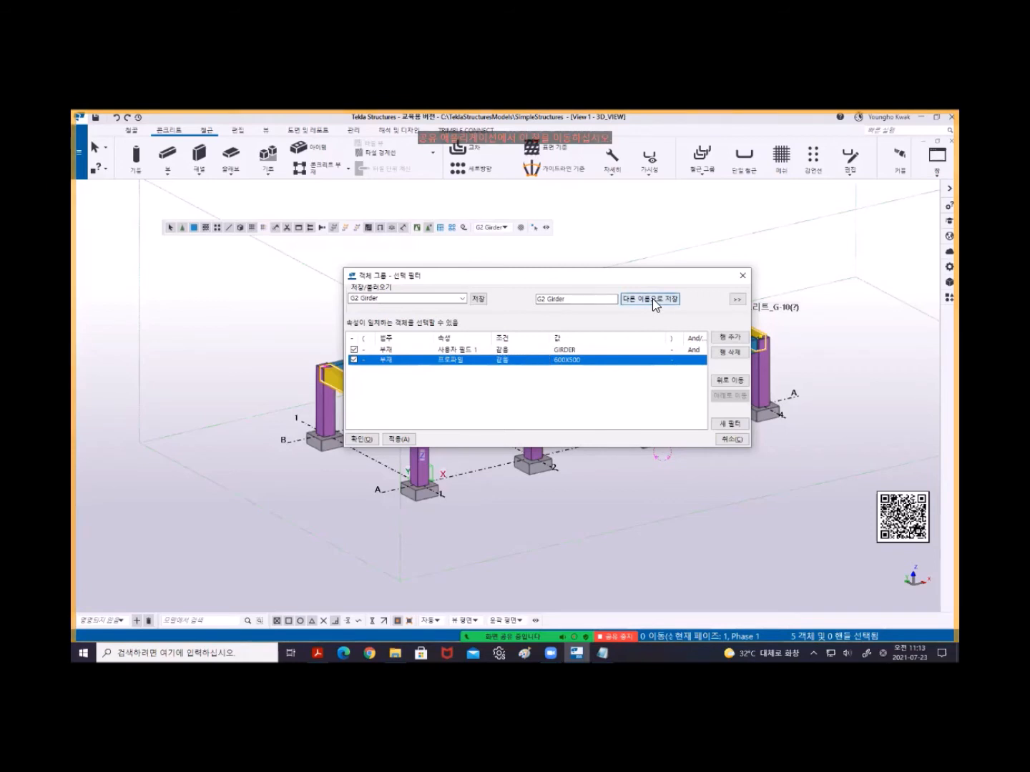
click(461, 298)
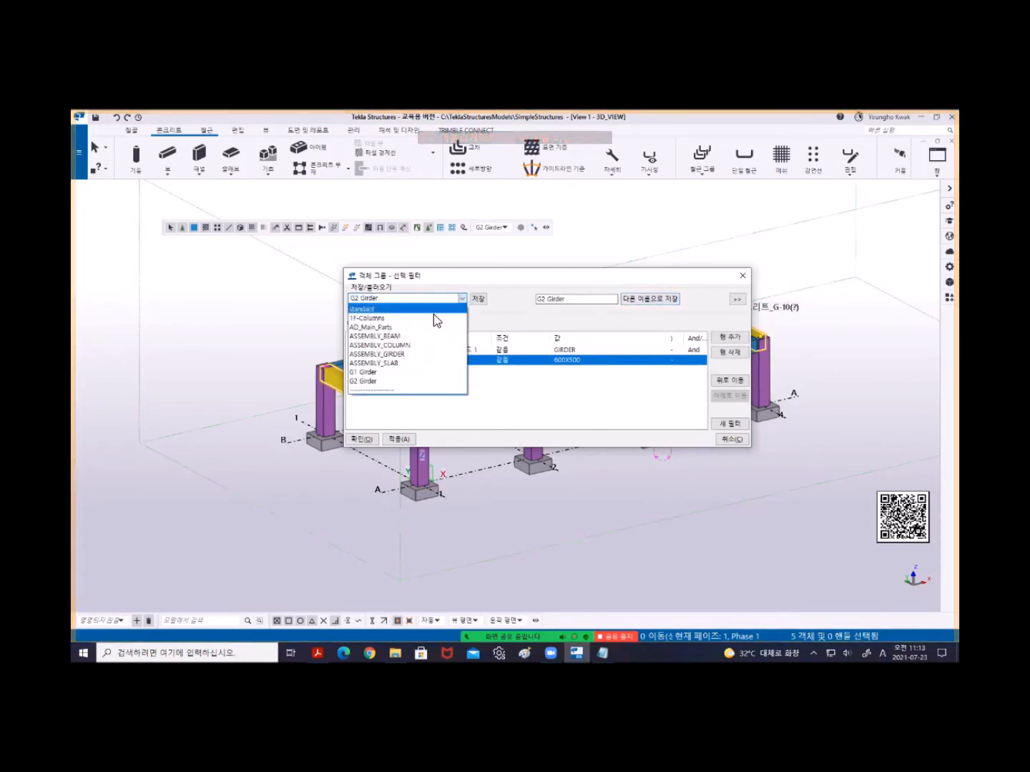
click(397, 372)
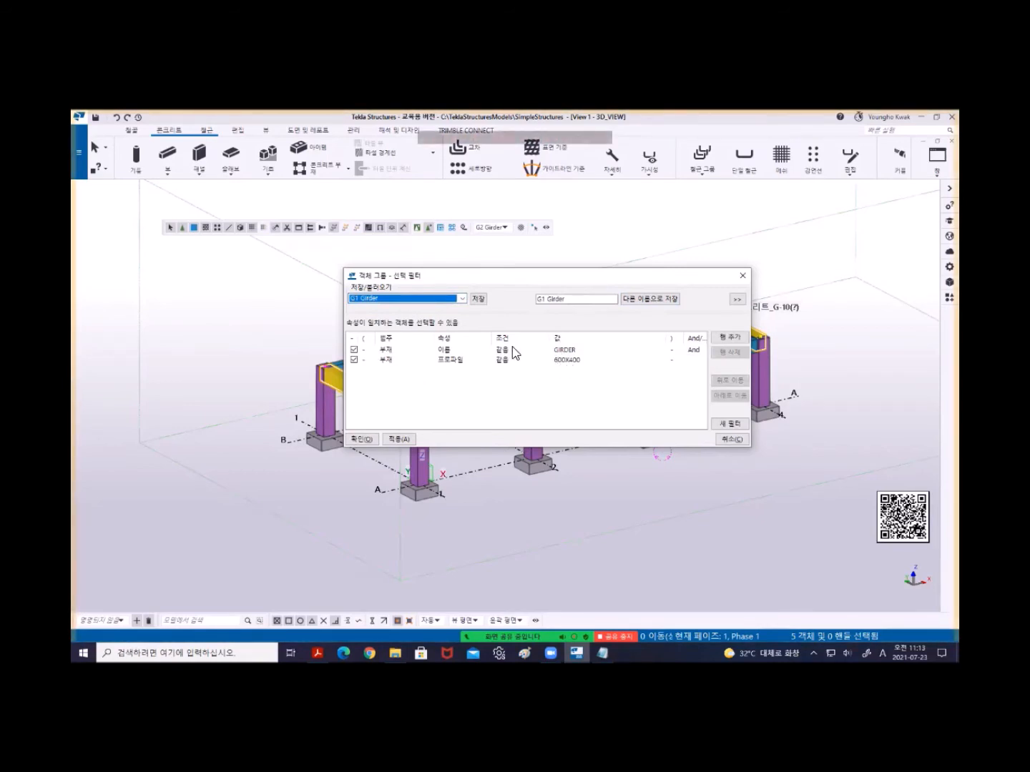
click(461, 299)
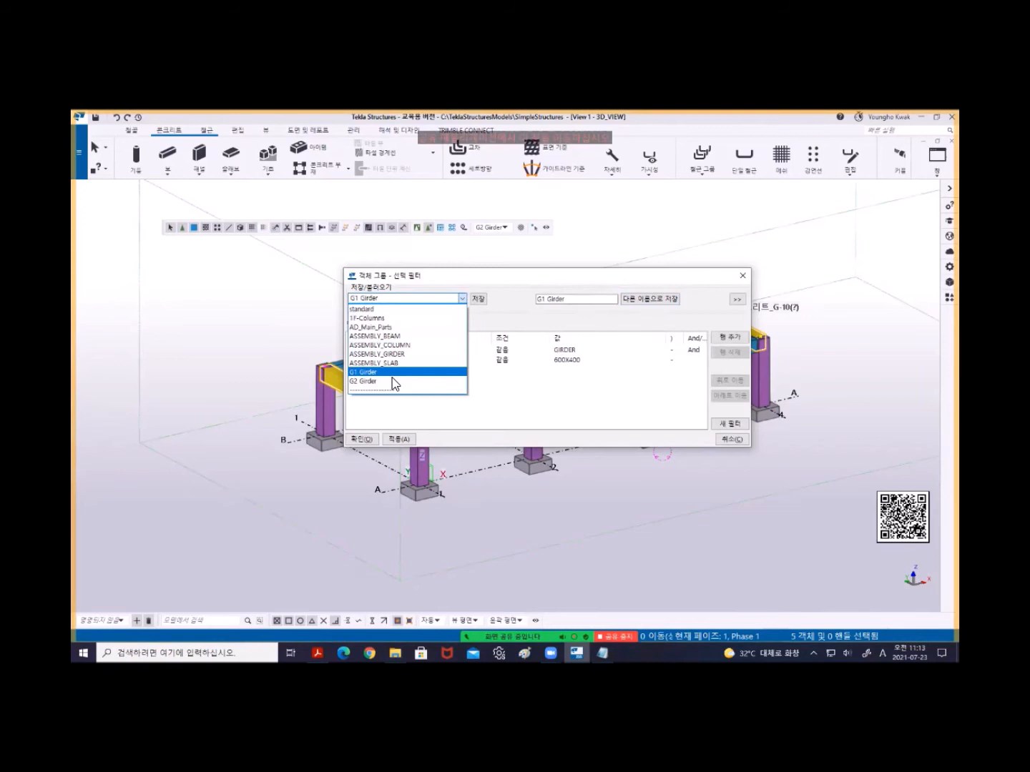
click(392, 382)
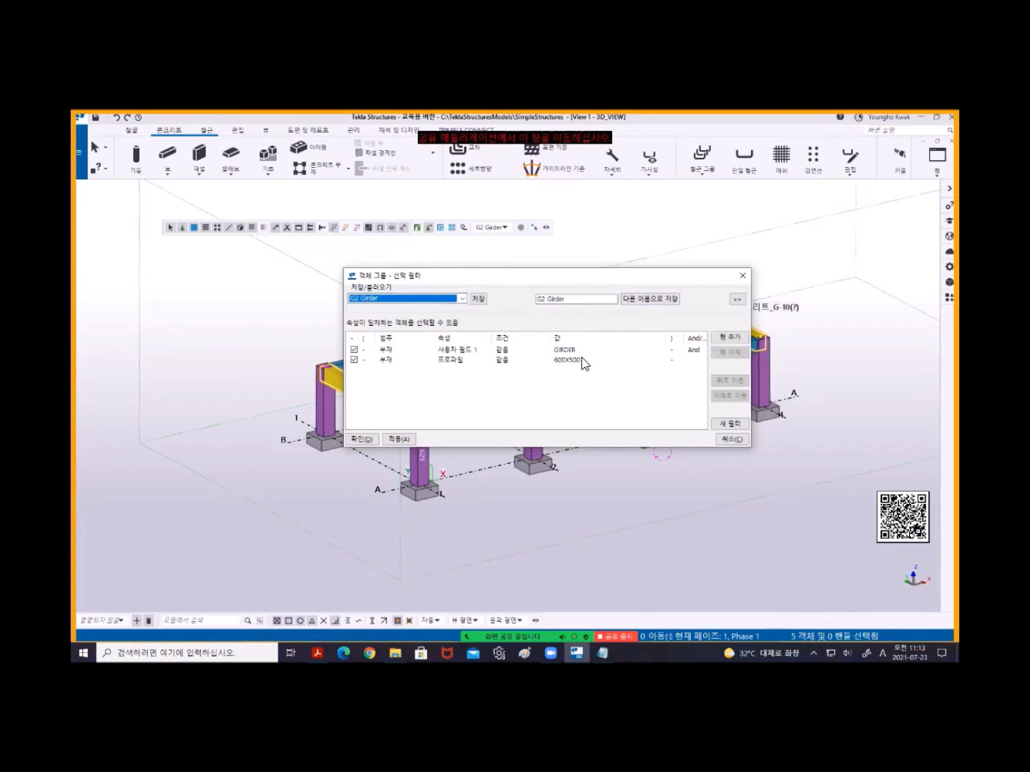
click(740, 278)
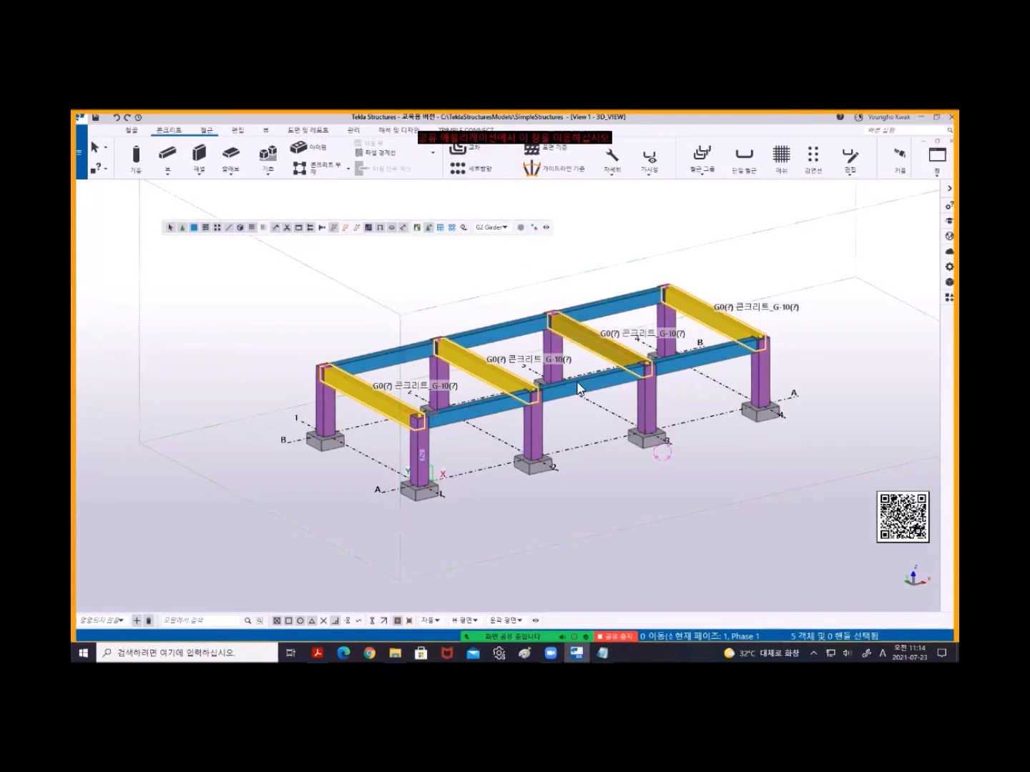
Switch the active selection filter to standard, test it by selecting the whole frame, and clear the selection.
middle_drag(570, 391, 537, 435)
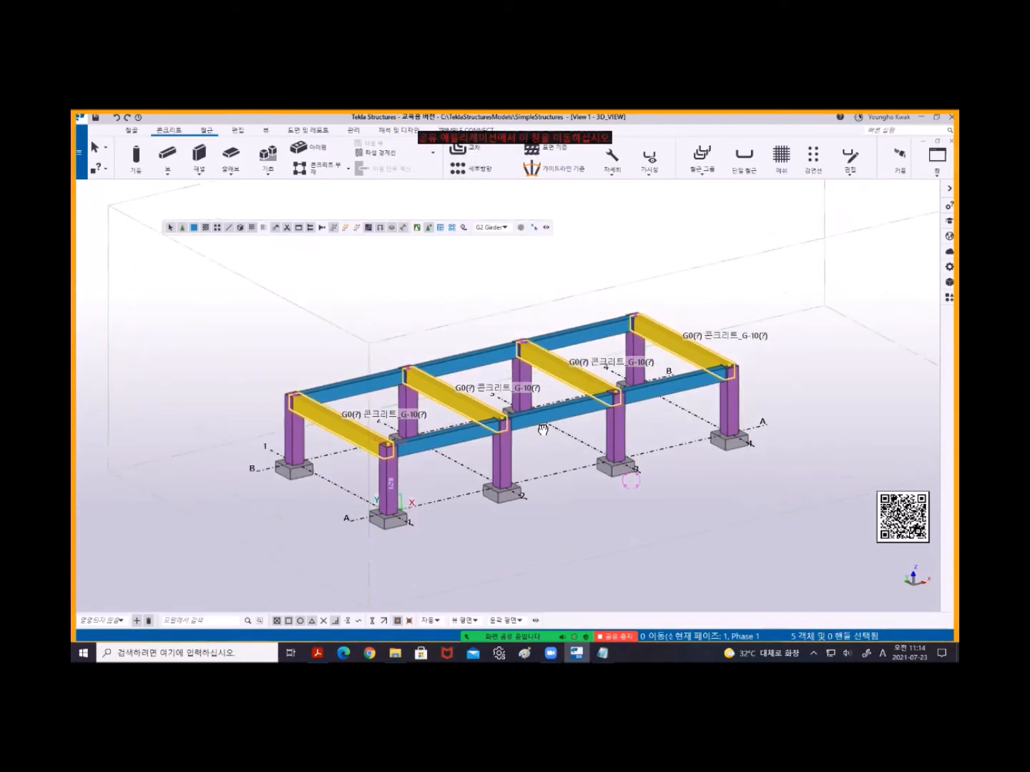
click(505, 228)
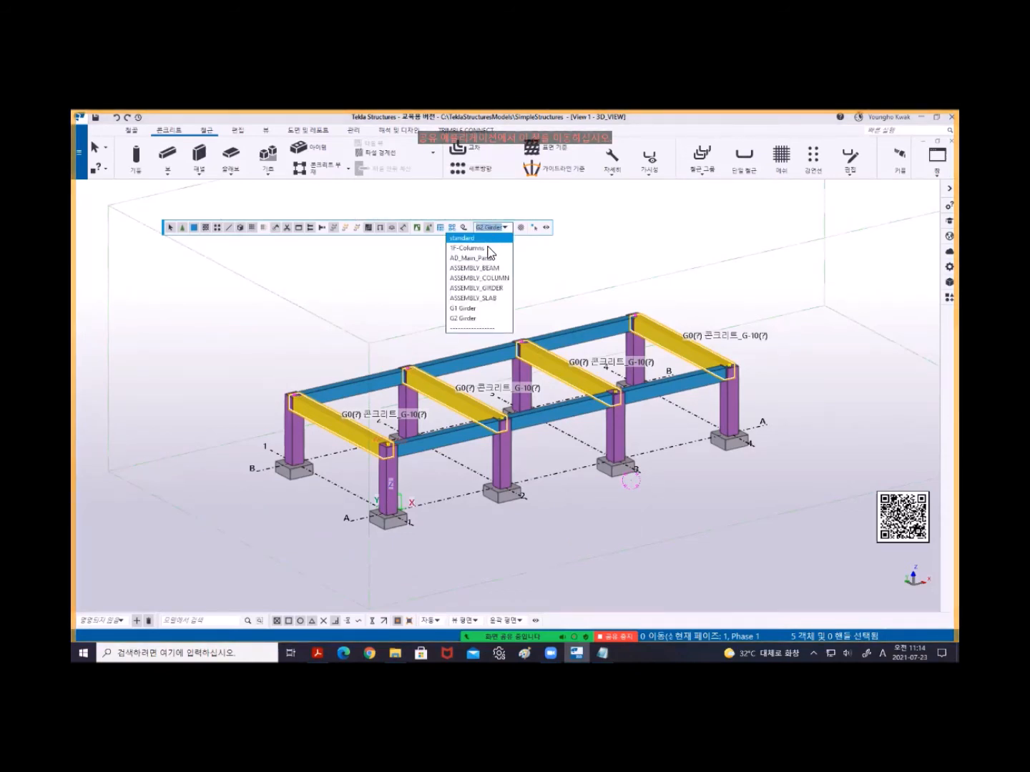
click(482, 240)
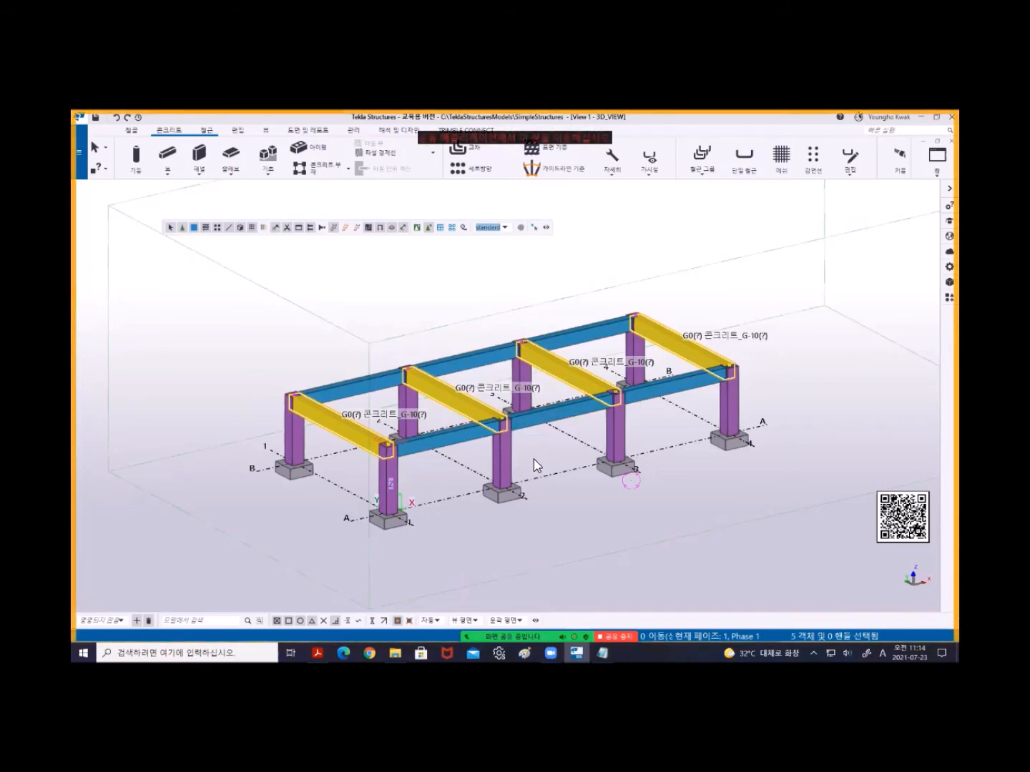
ctrl+middle_drag(535, 457, 515, 433)
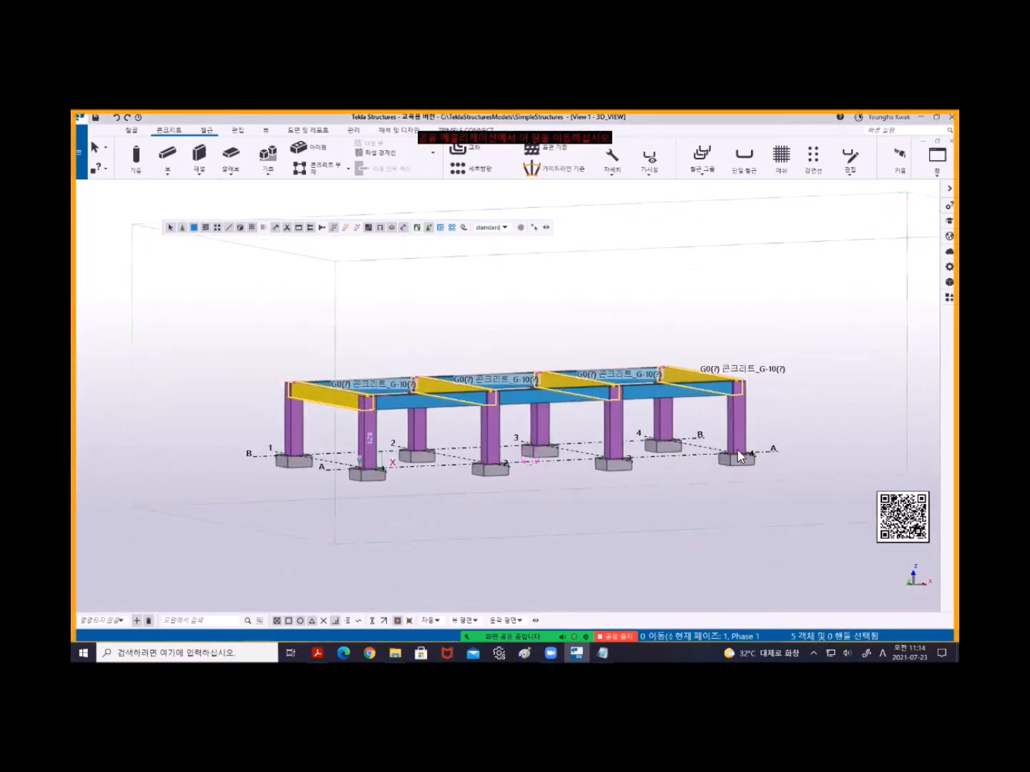
drag(795, 418, 254, 332)
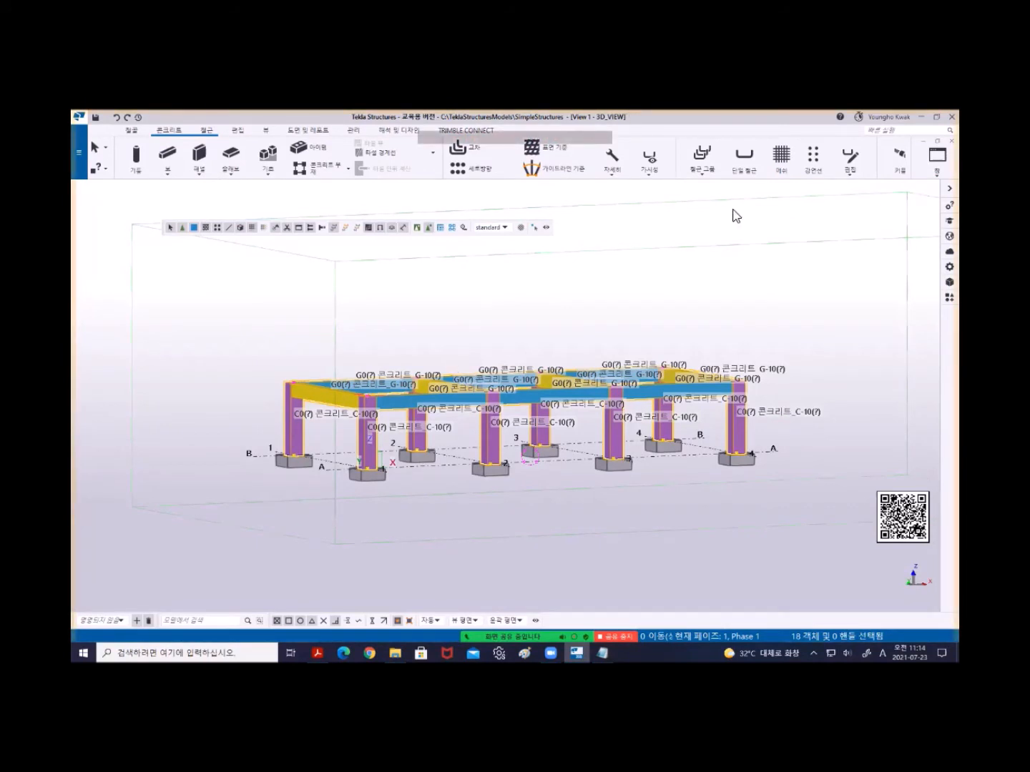
click(650, 313)
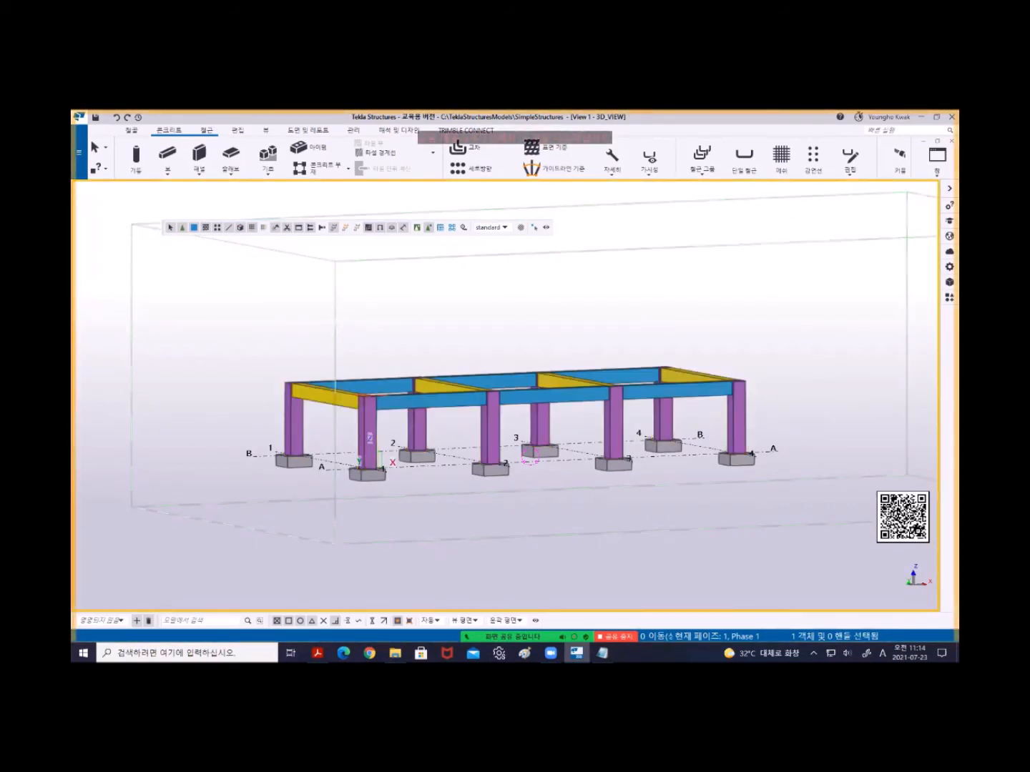
Open the plan view View 3 - +3200.
click(936, 158)
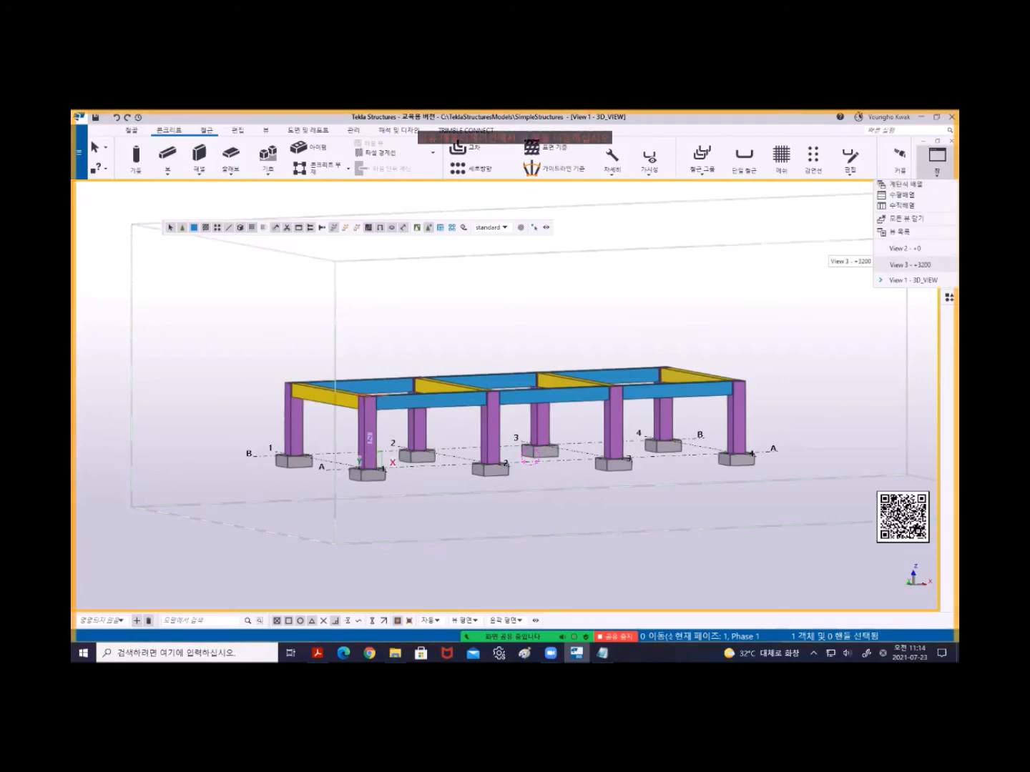
click(908, 264)
scroll(519, 384, up, 4)
middle_drag(517, 384, 582, 418)
Switch to the PDF in Adobe Acrobat Reader and look up the beam layout and the member size table.
key(alt+Tab)
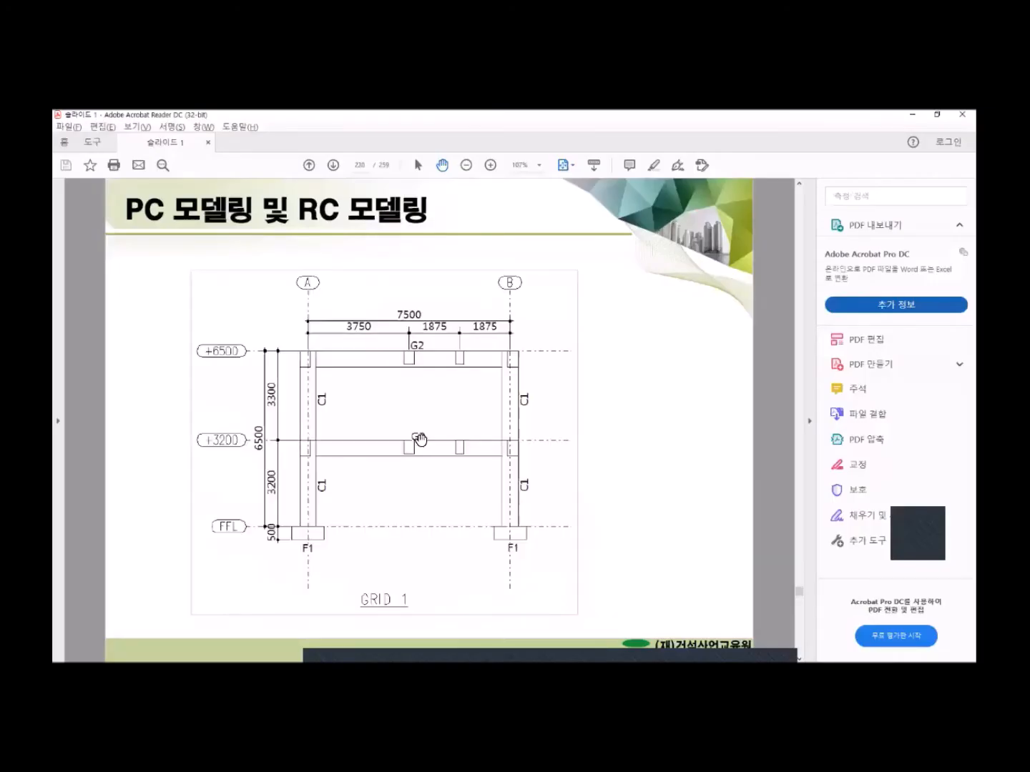
scroll(425, 450, down, 2)
scroll(464, 428, down, 2)
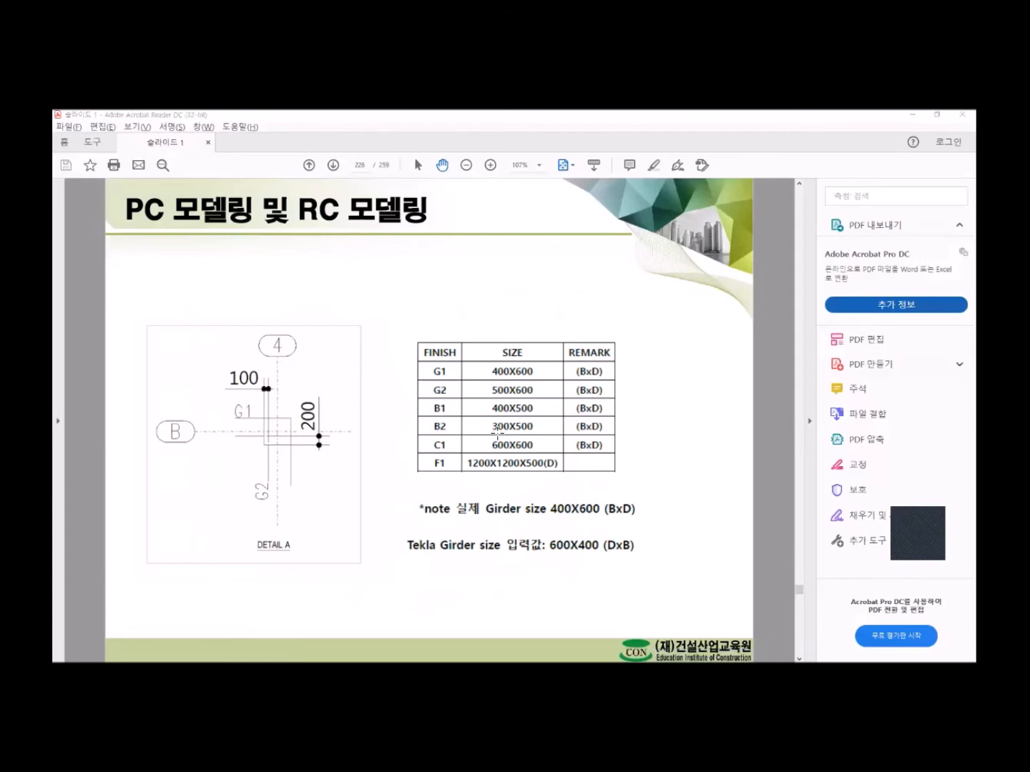
key(alt+Tab)
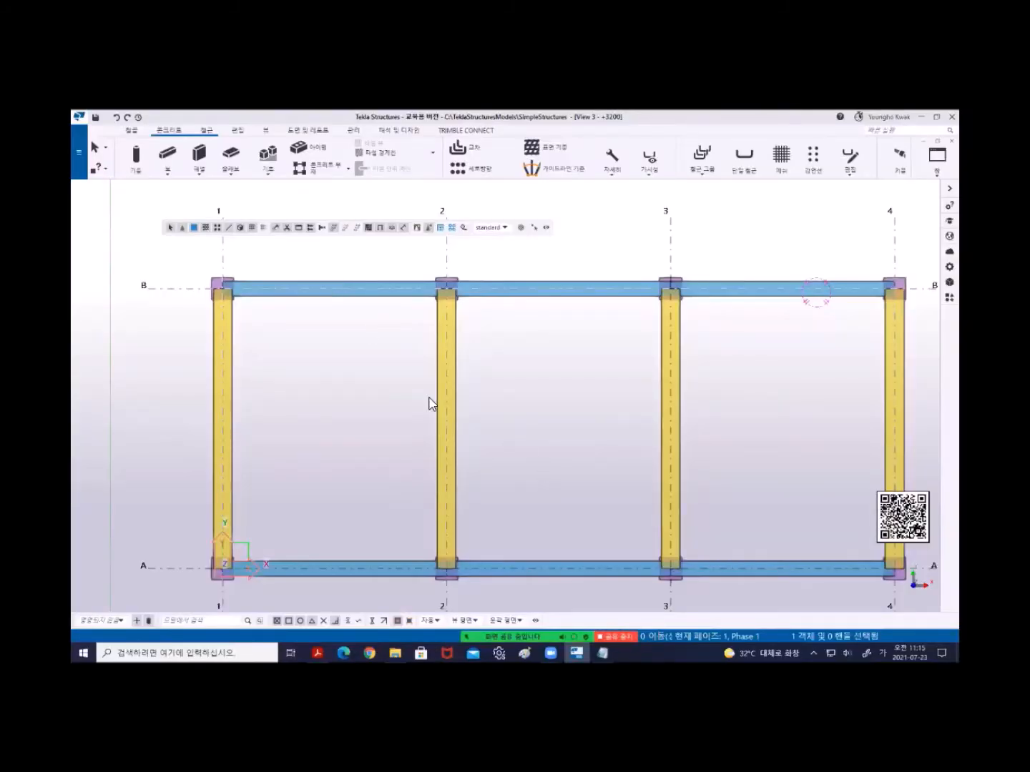
Start a concrete beam in Tekla Structures and set its name to BEAM.
middle_drag(390, 383, 325, 363)
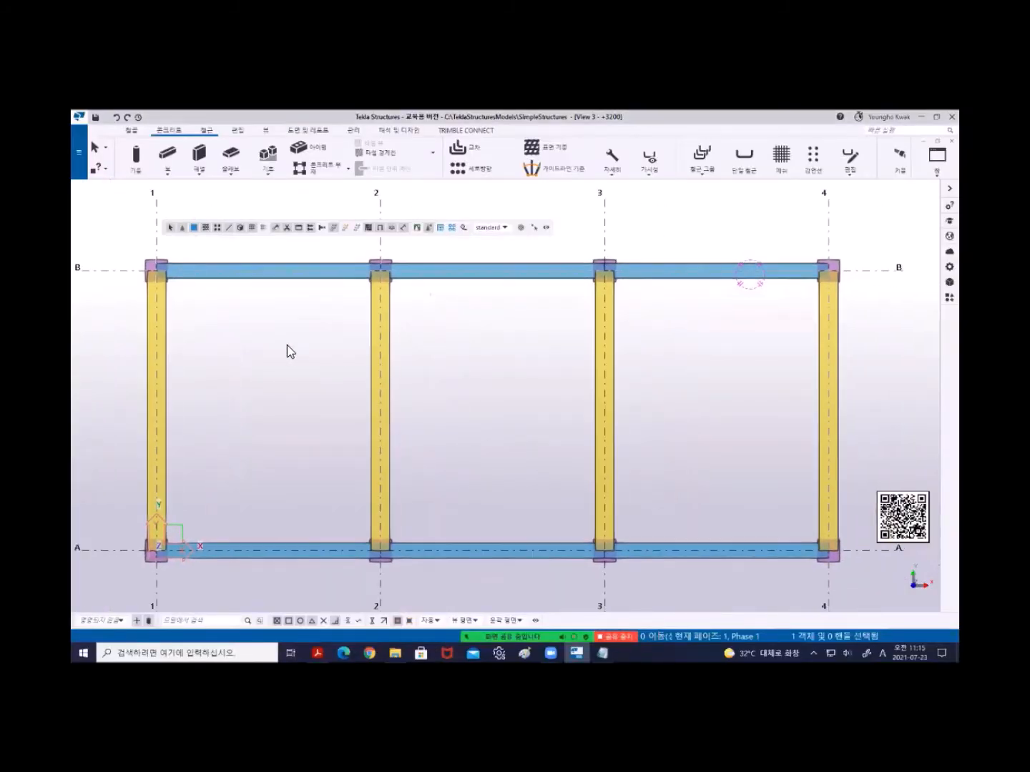
click(169, 166)
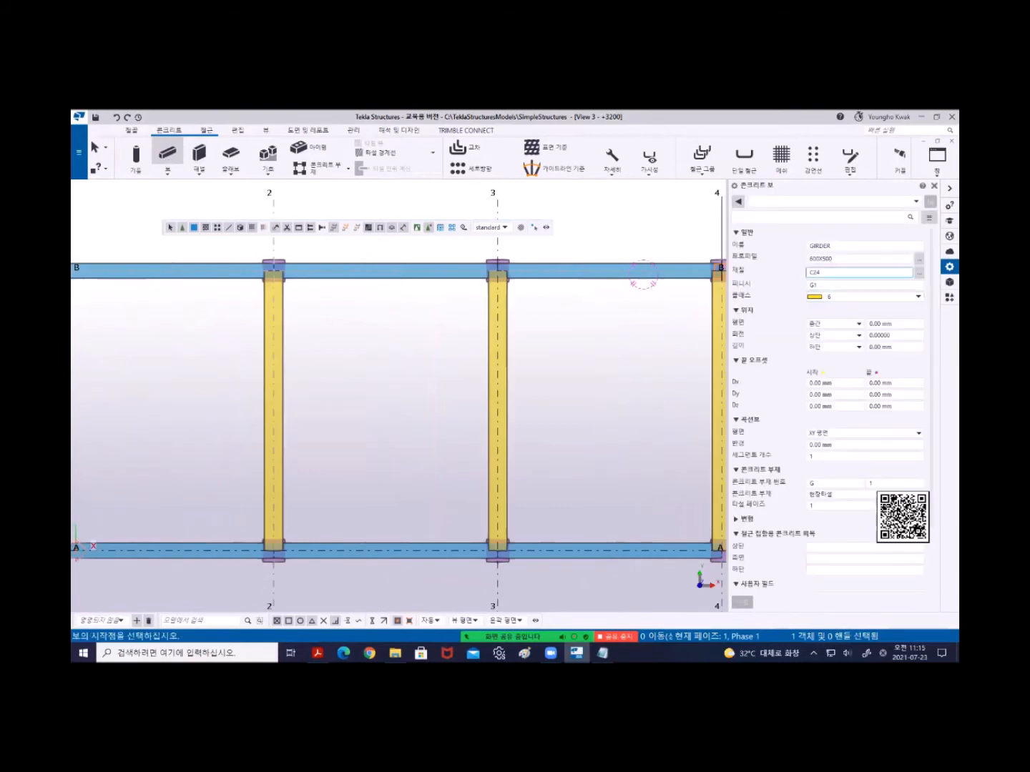
drag(833, 246, 809, 246)
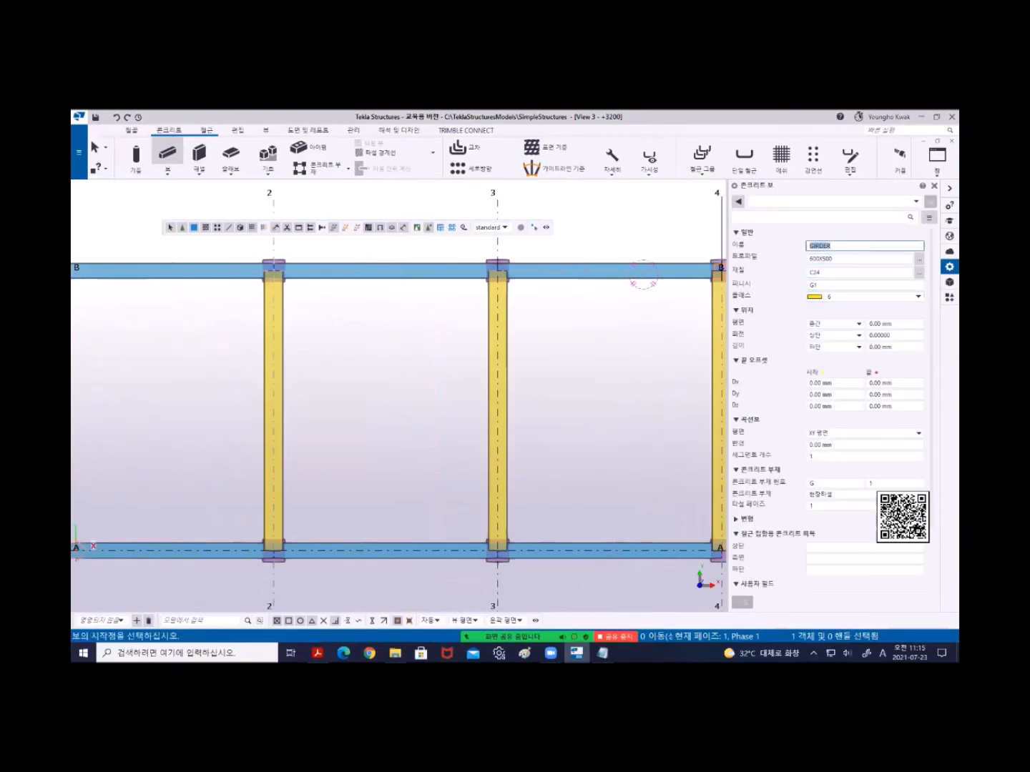
text(BEAM)
Check the B1 size in the PDF table and set the concrete beam's profile to 500X400.
key(alt+Tab)
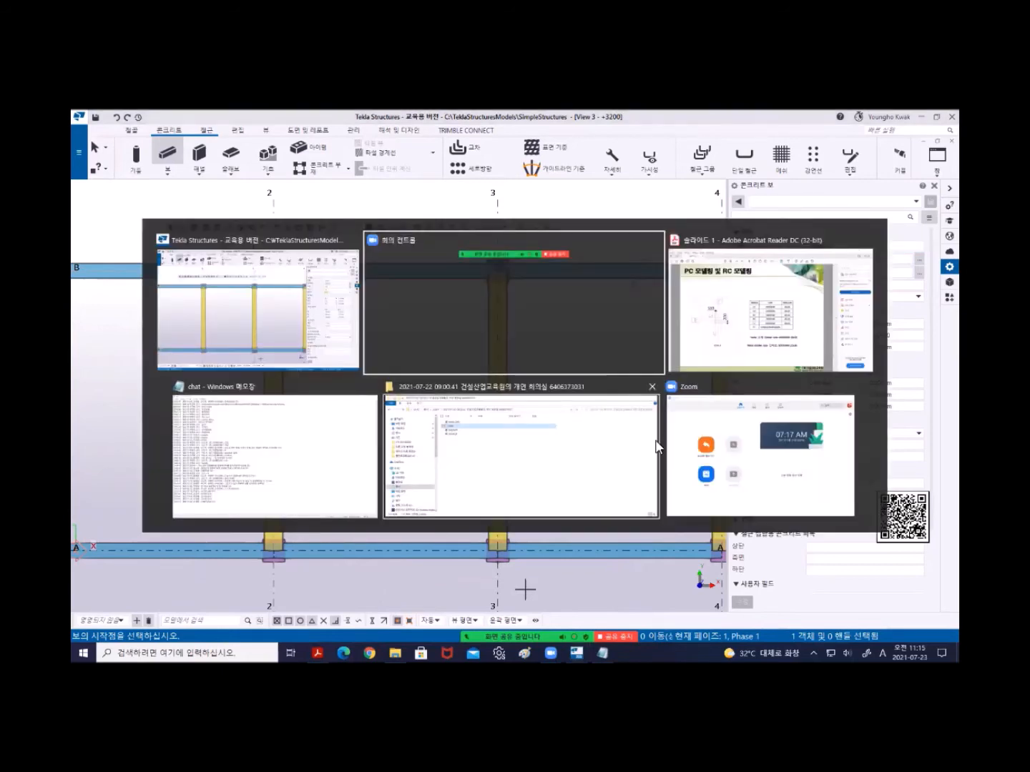
key(alt+Tab)
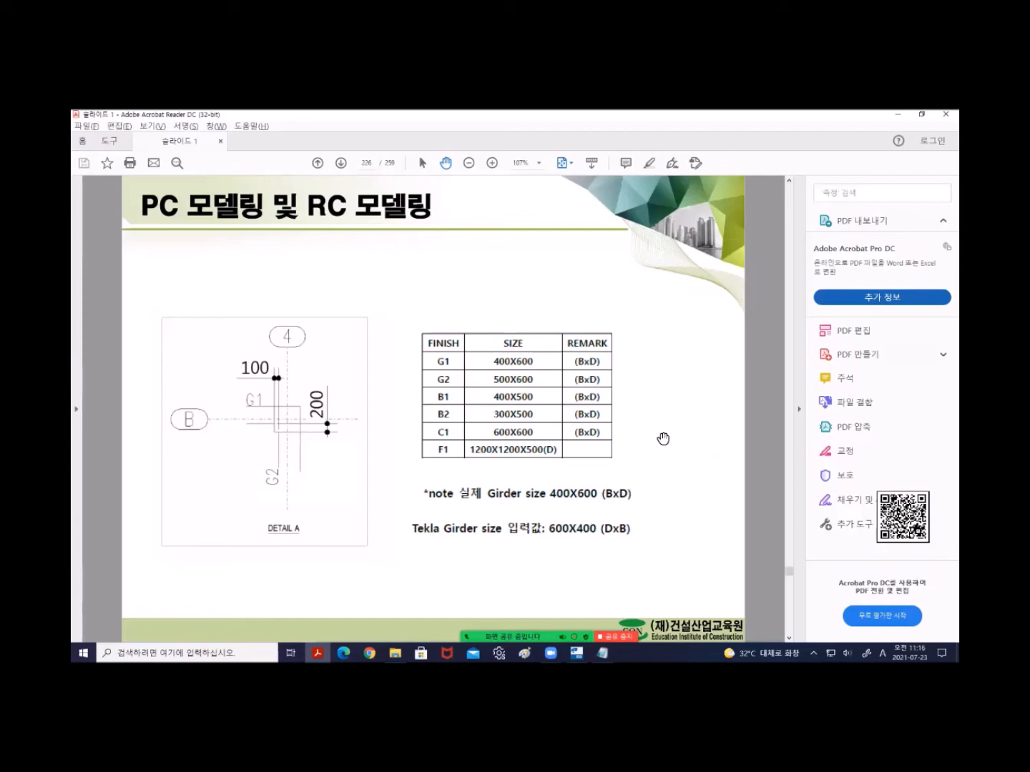
key(alt+Tab)
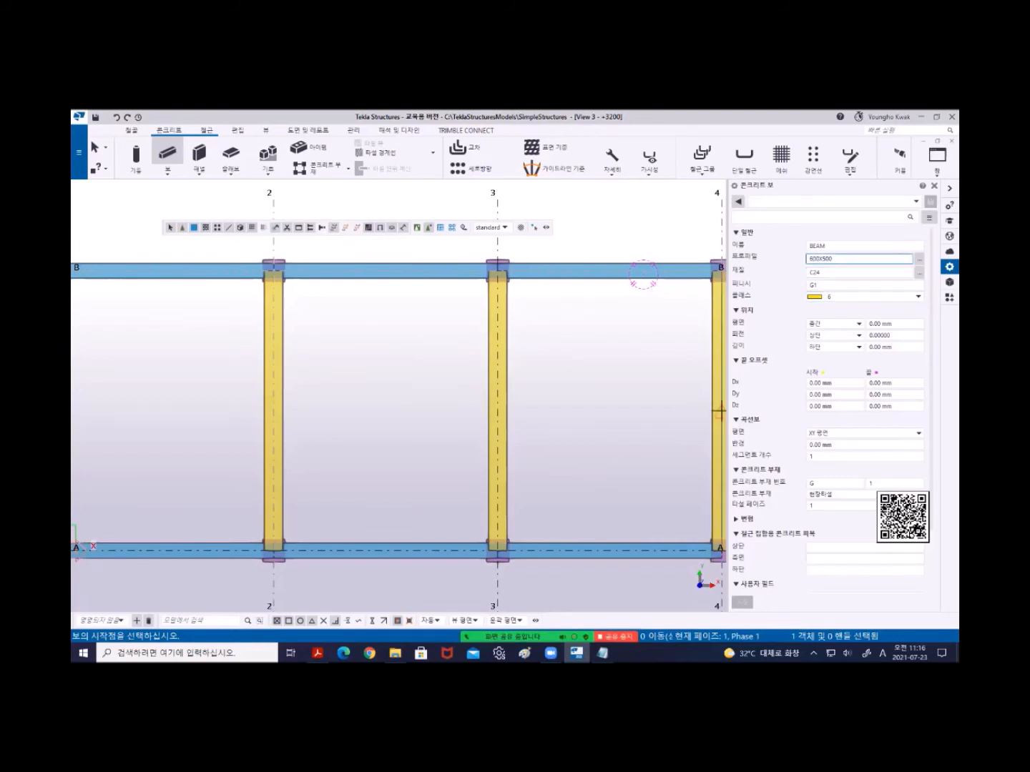
key(BackSpace)
text(5)
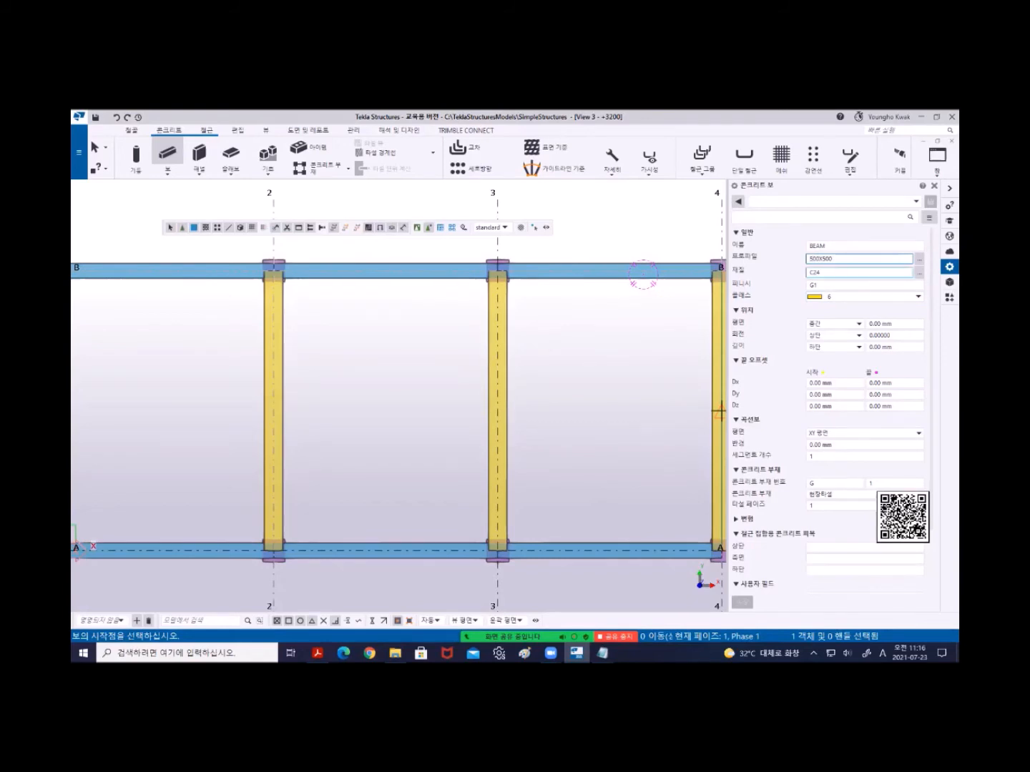
click(905, 286)
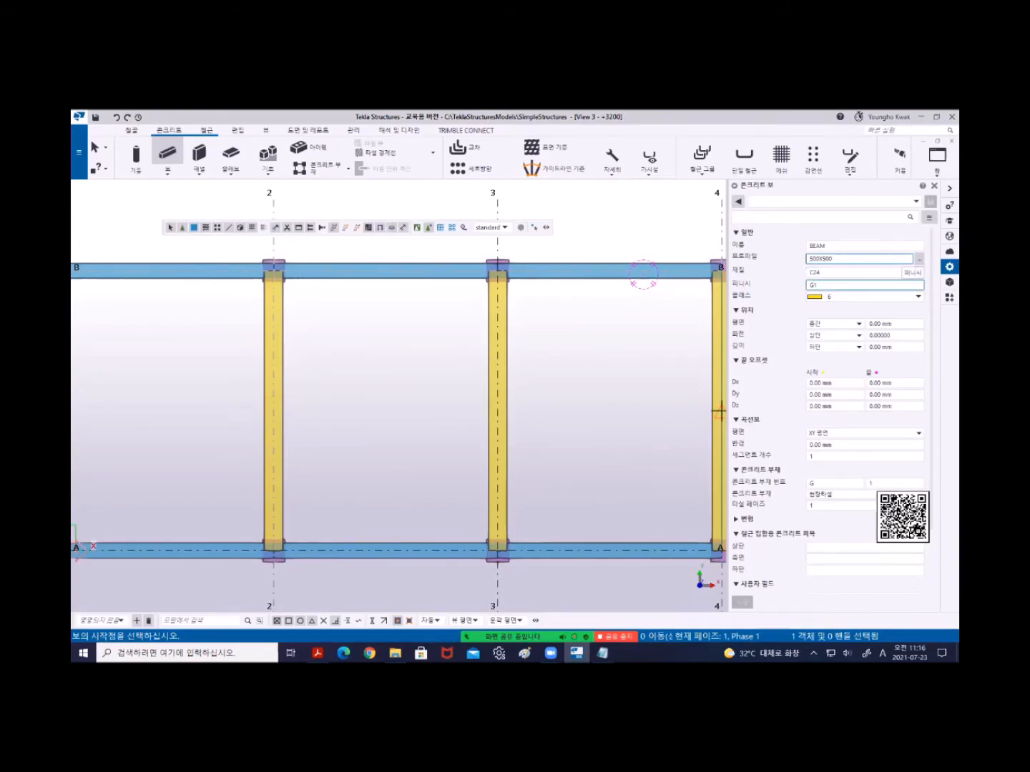
text(4)
key(Return)
Save the concrete beam properties as B1 500X400 and set the beam's class to 5.
key(ctrl+c)
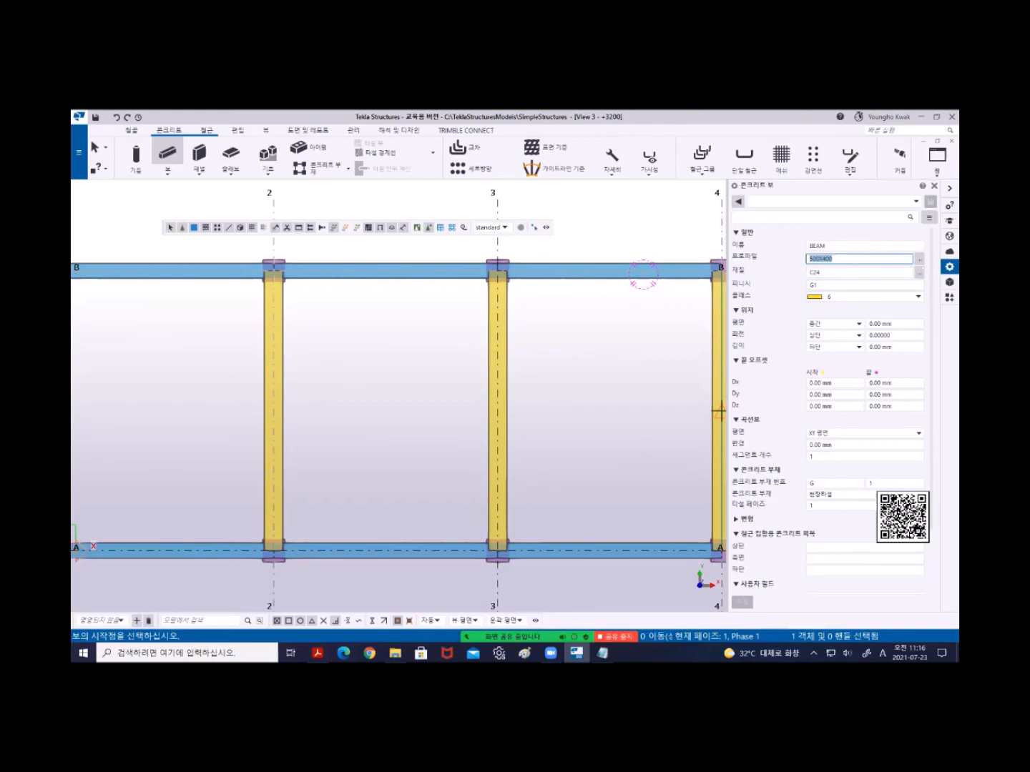
click(916, 202)
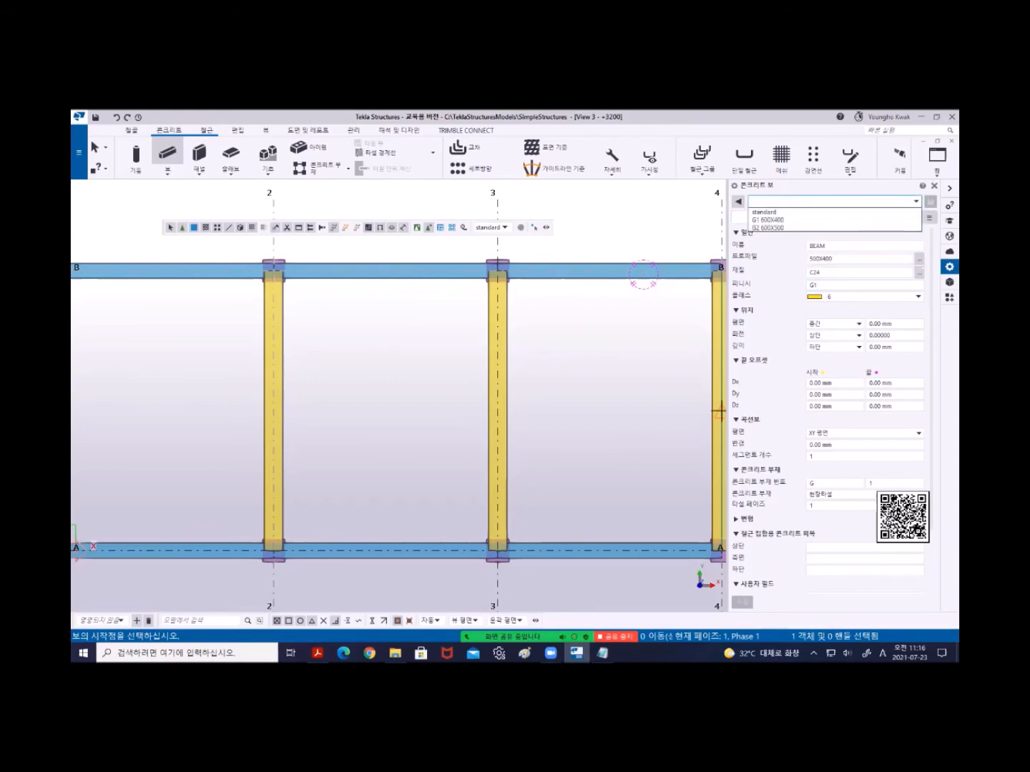
key(ctrl+v)
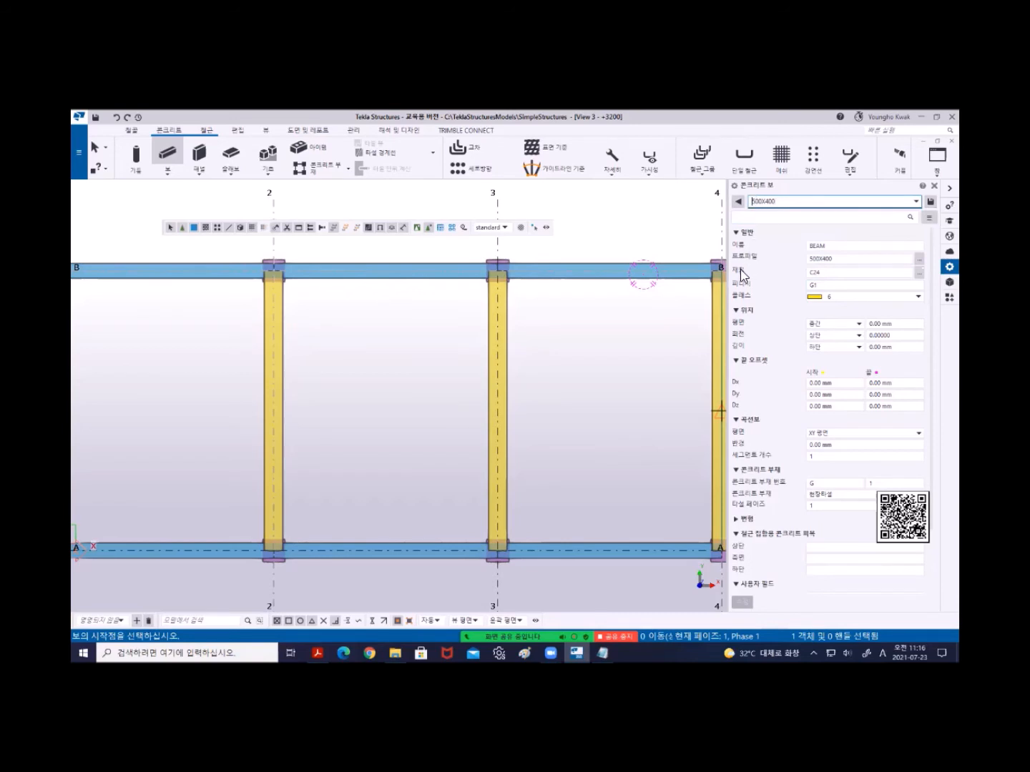
text(B1)
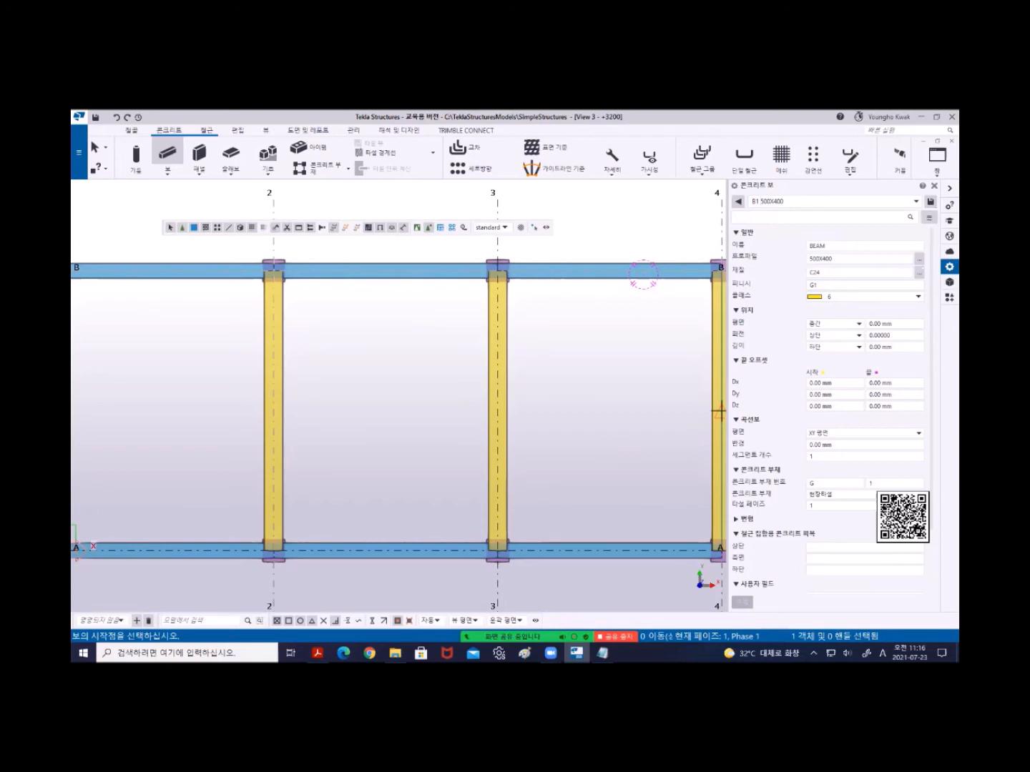
click(917, 296)
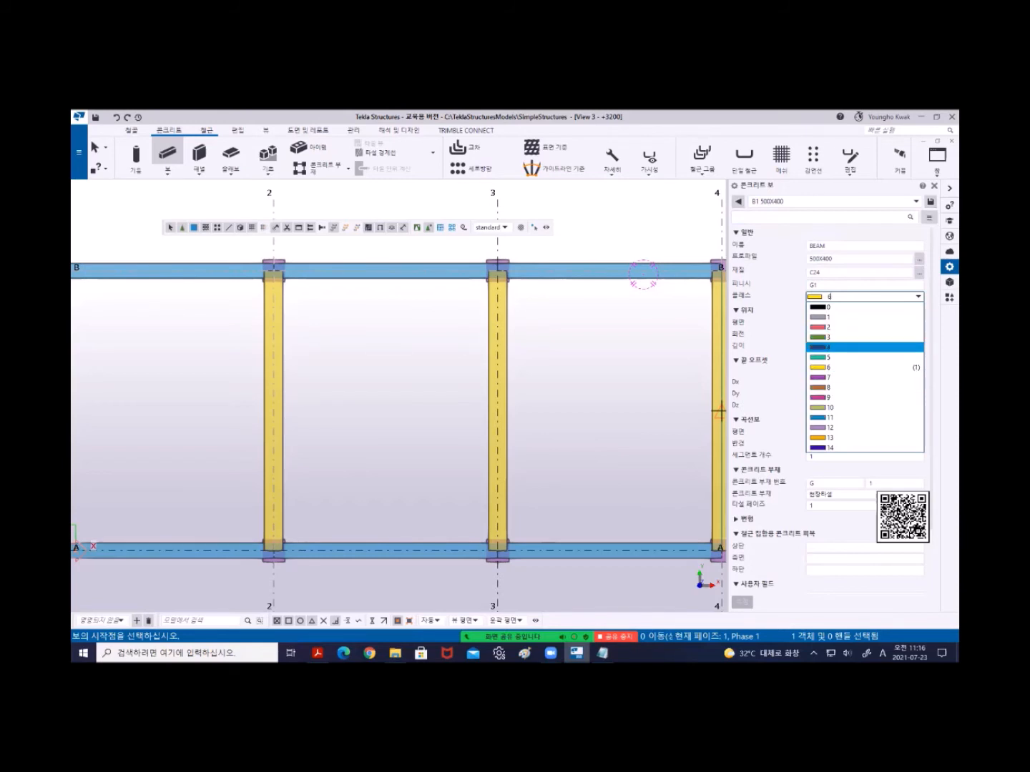
click(848, 358)
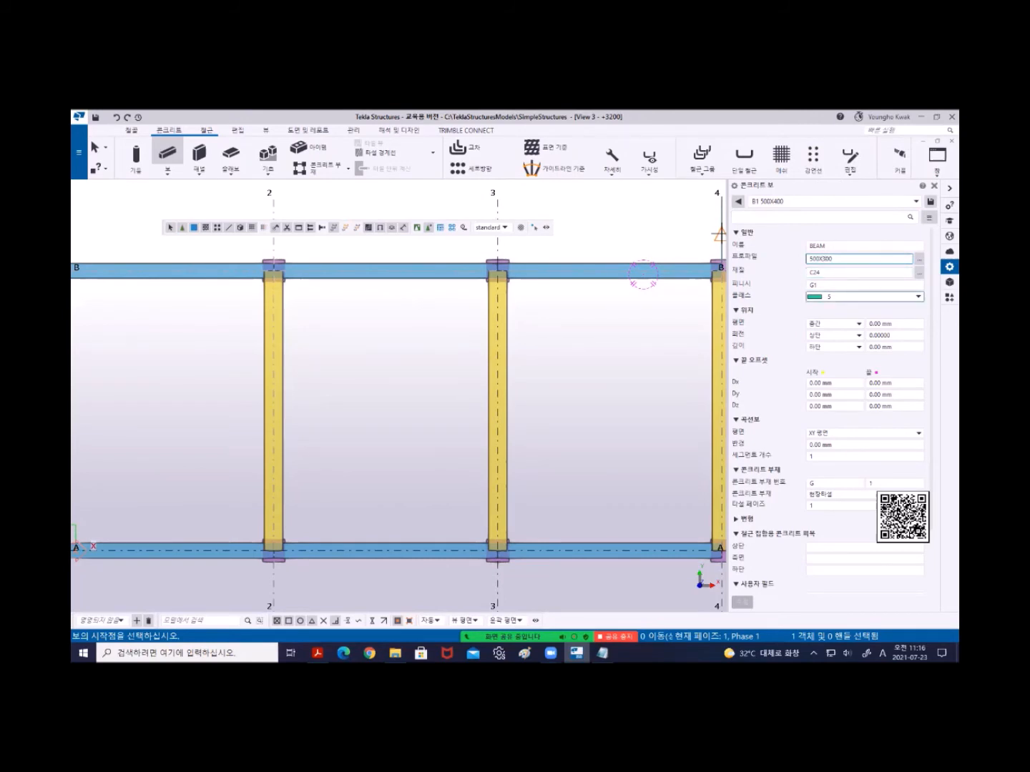
Set the beam's profile to 500X300 and name the property set B2 500X300.
double_click(824, 258)
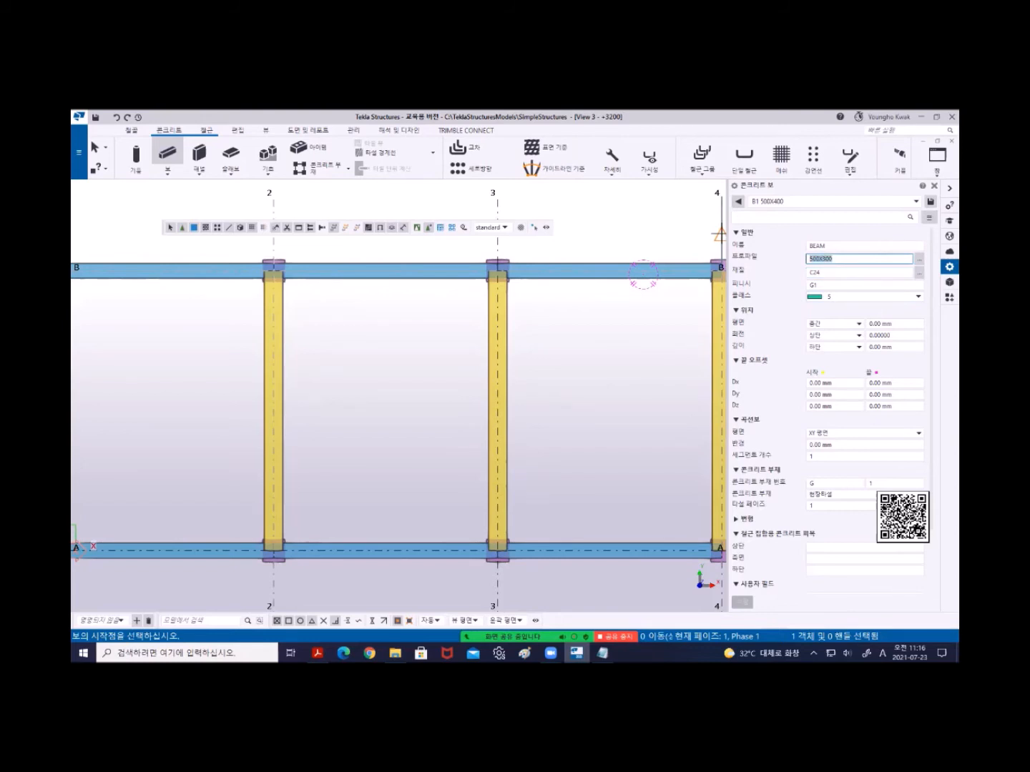
drag(761, 202, 743, 202)
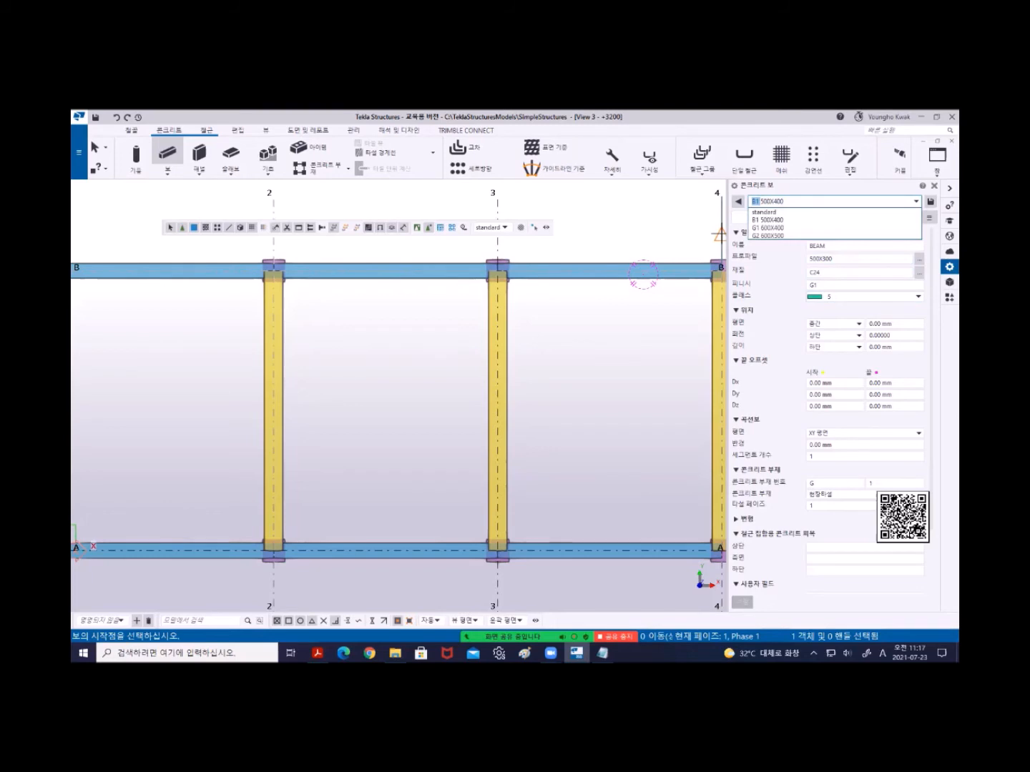
double_click(772, 202)
text(500X300)
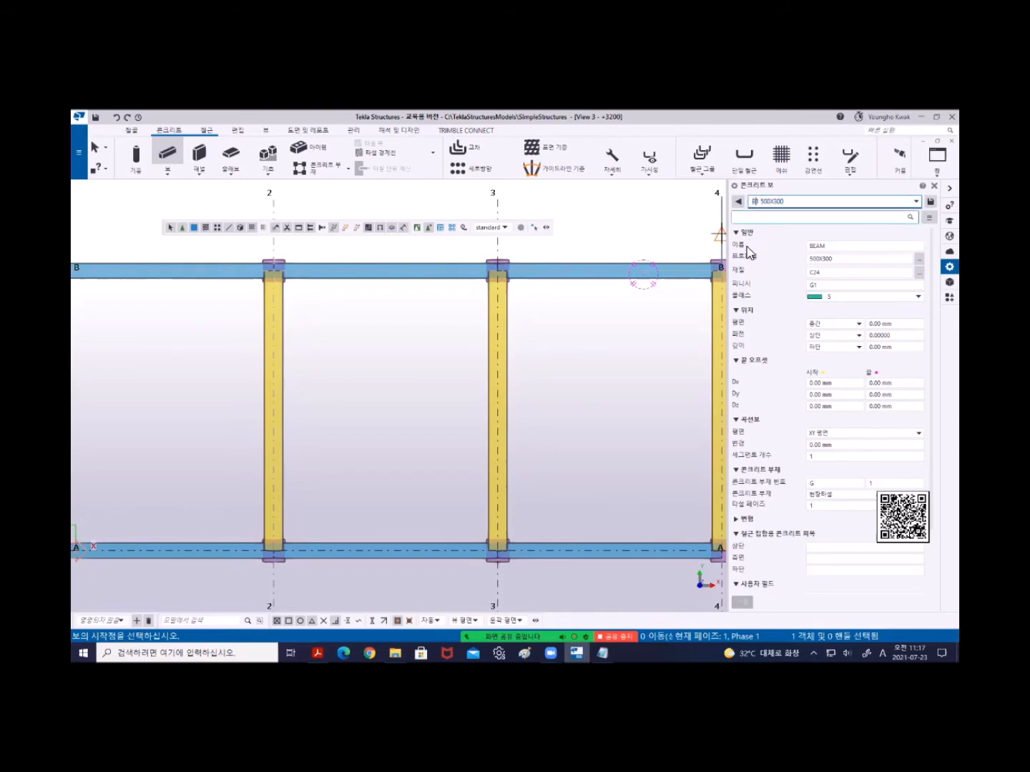
key(BackSpace)
text(2)
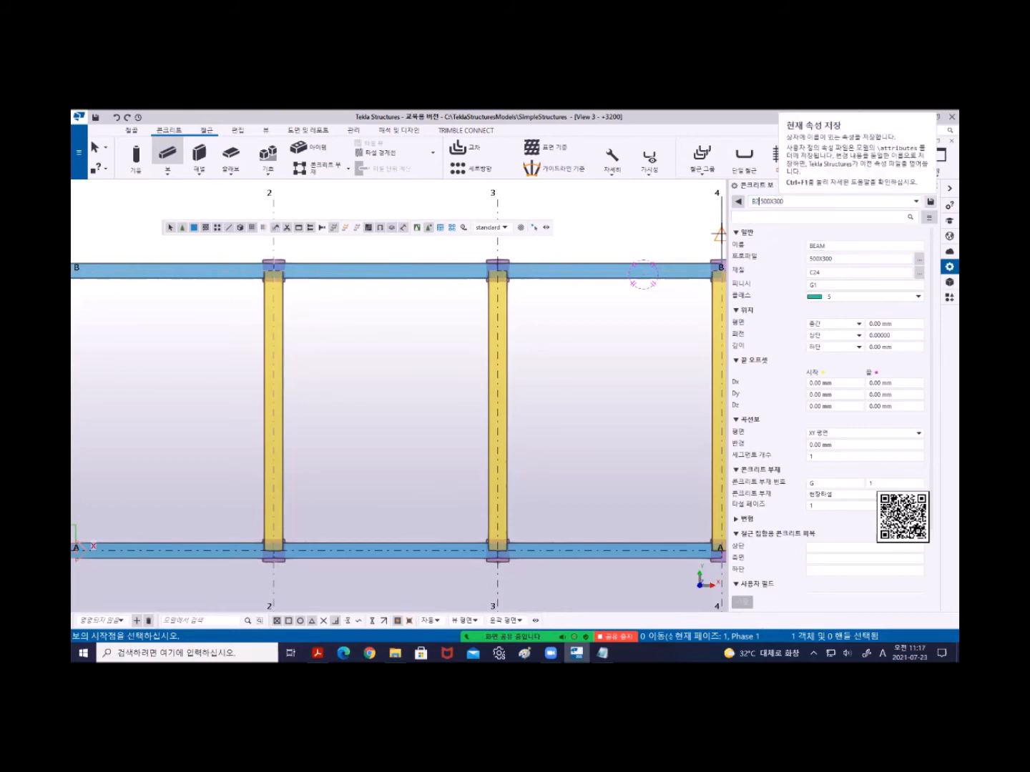
Set the B2 500X300 beam's class to 8 and load the saved B1 500X400 properties.
click(917, 296)
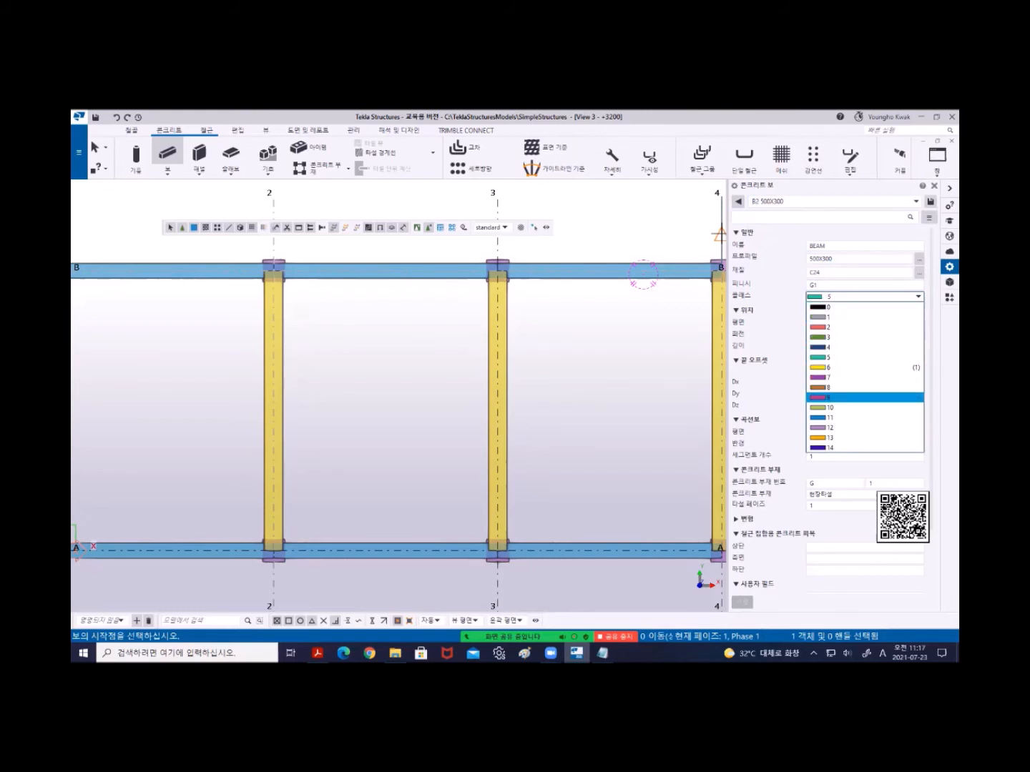
click(822, 387)
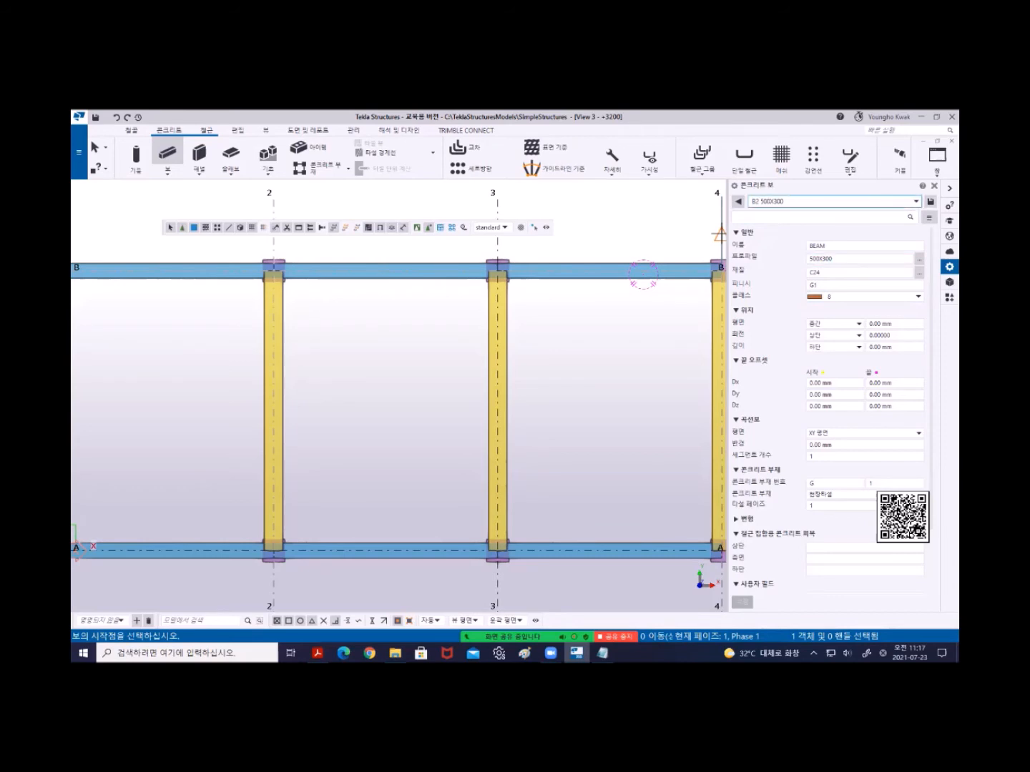
click(915, 202)
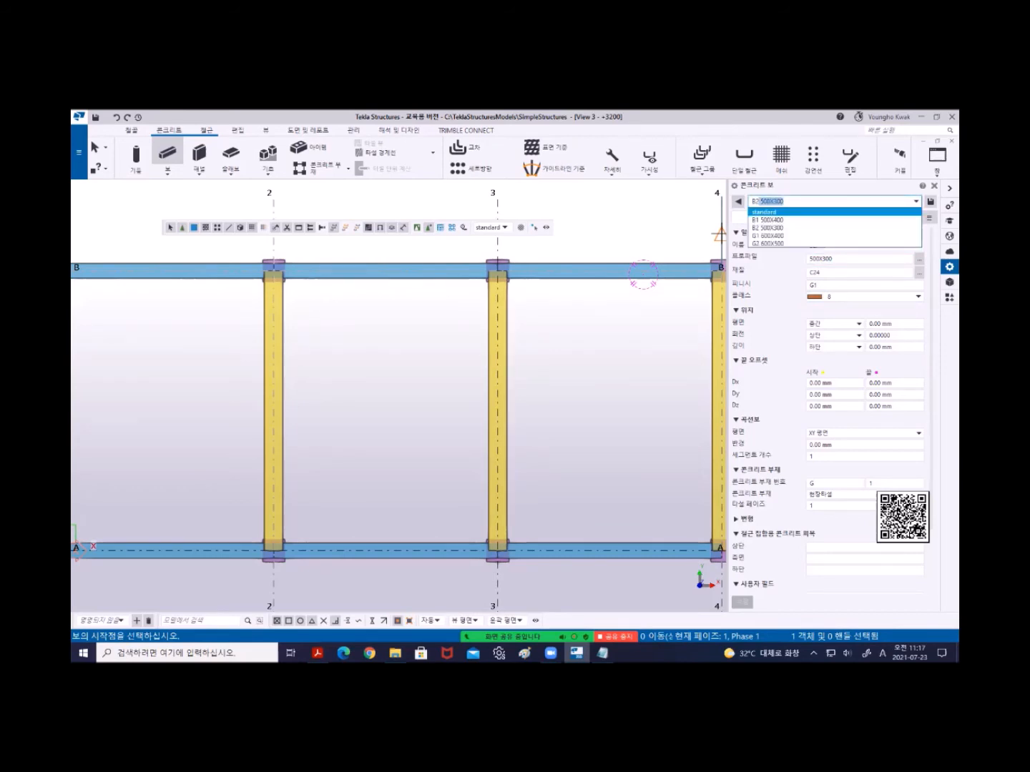
click(829, 221)
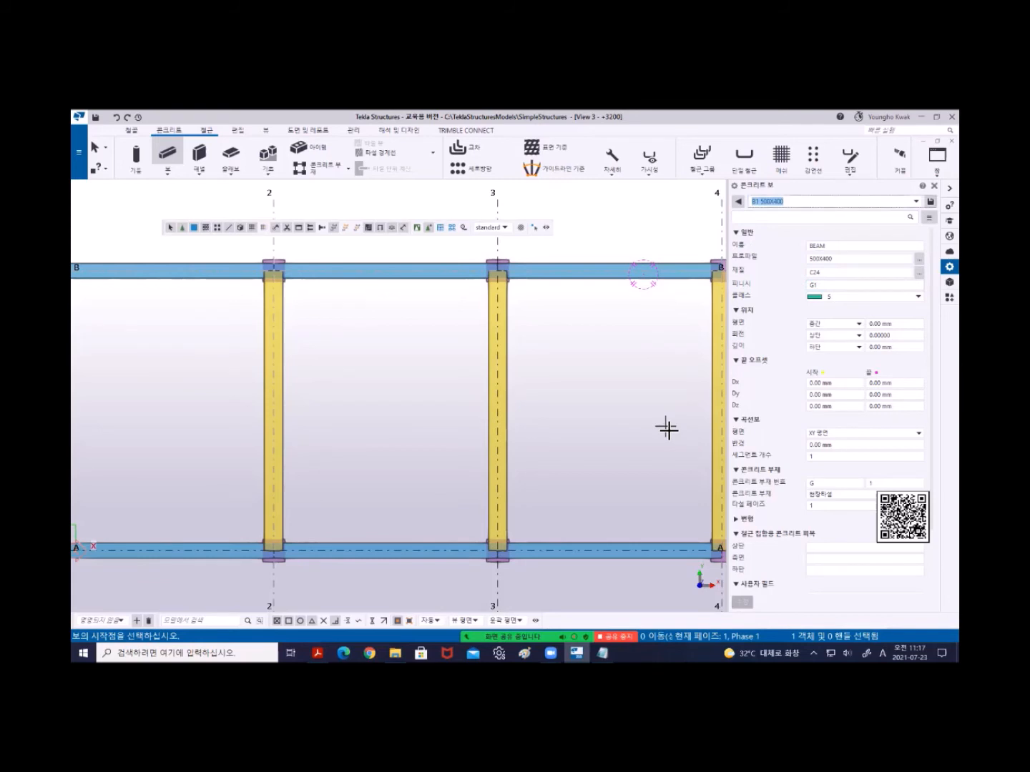
Switch to the PDF and examine the framing plan for the B1 and B2 beam positions.
key(alt+Tab)
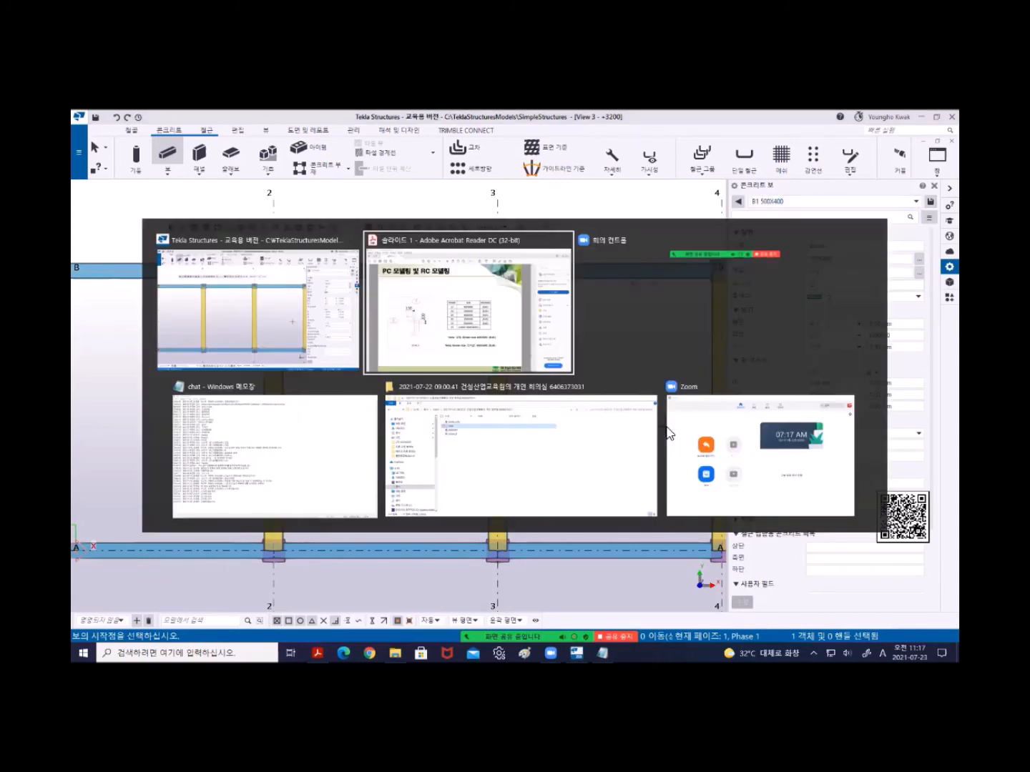
click(483, 371)
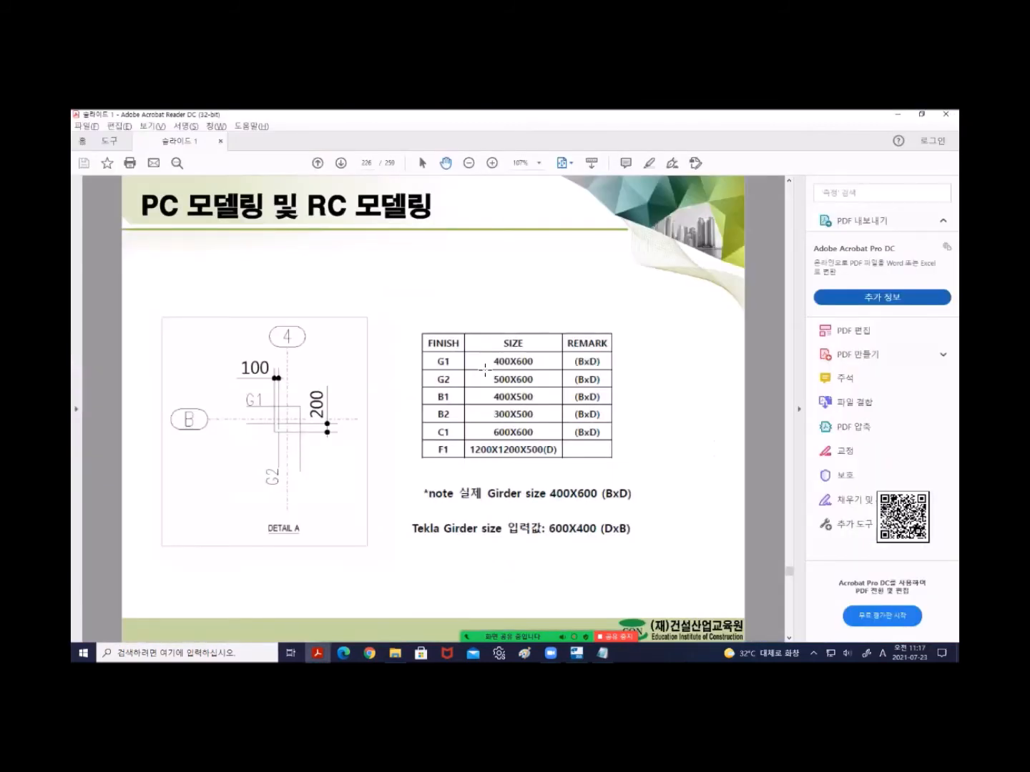
scroll(485, 370, up, 2)
scroll(485, 371, down, 1)
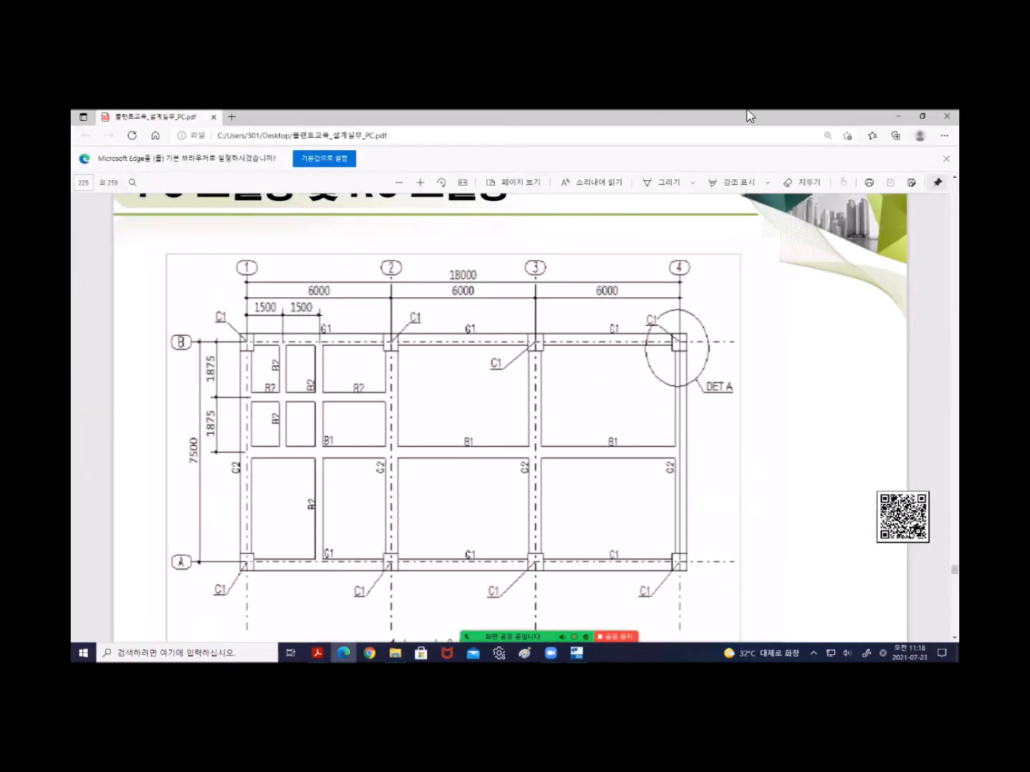
Annotate the framing plan at grid line 1's midpoint with a triangle, a circled 1875 dimension and the handwritten note "가상점 : Ctrl".
click(669, 182)
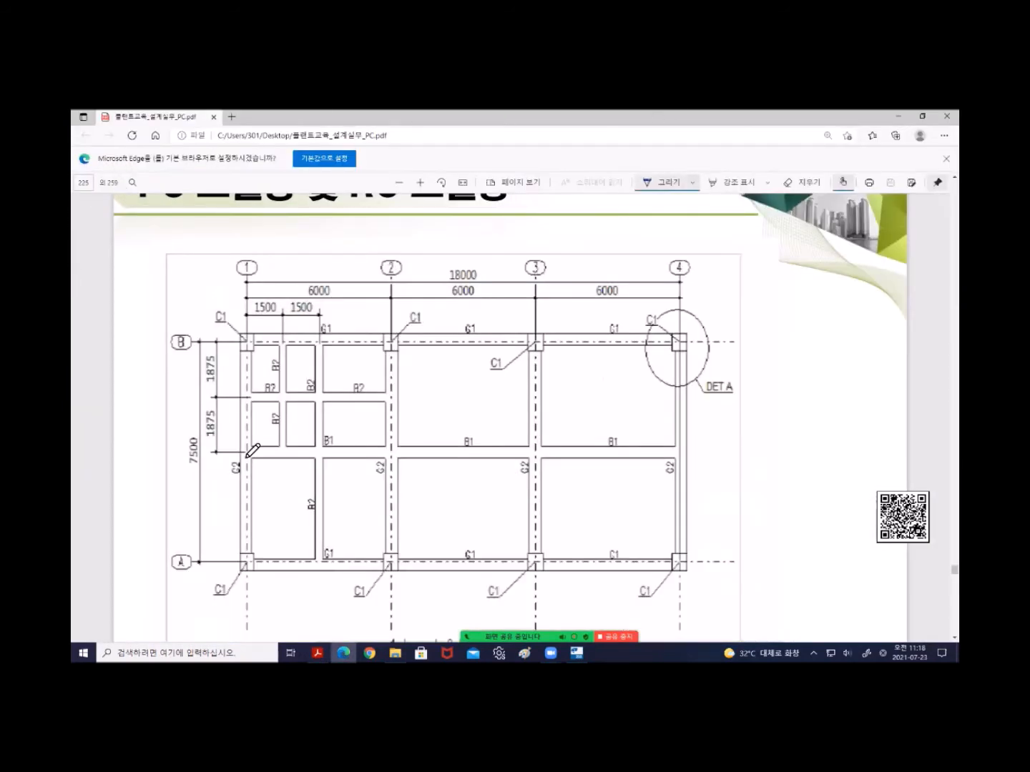
mouse_move(252, 452)
mouse_down()
mouse_move(229, 453)
mouse_move(203, 481)
mouse_move(227, 480)
mouse_move(215, 466)
mouse_up()
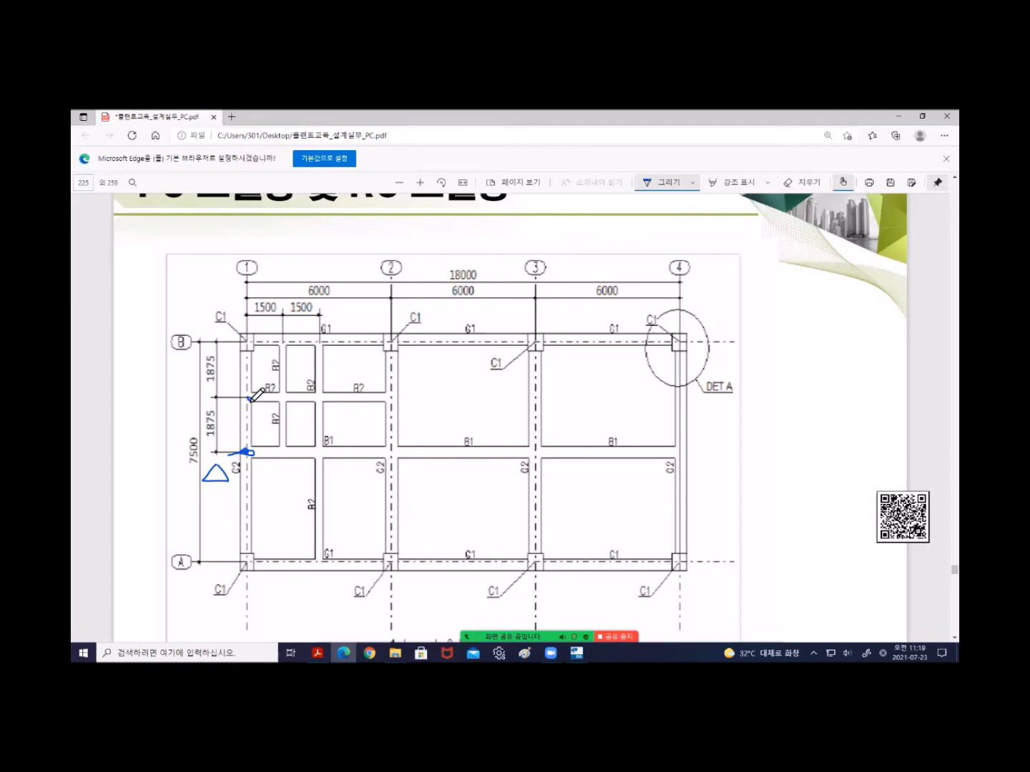
drag(240, 457, 250, 458)
mouse_move(219, 448)
mouse_down()
mouse_move(208, 419)
mouse_move(223, 418)
mouse_move(217, 437)
mouse_up()
drag(263, 467, 268, 486)
mouse_move(274, 481)
mouse_down()
mouse_move(293, 483)
mouse_move(284, 488)
mouse_move(311, 473)
mouse_move(307, 494)
mouse_move(344, 489)
mouse_move(358, 473)
mouse_move(352, 494)
mouse_move(366, 483)
mouse_move(368, 494)
mouse_up()
click(329, 478)
click(329, 485)
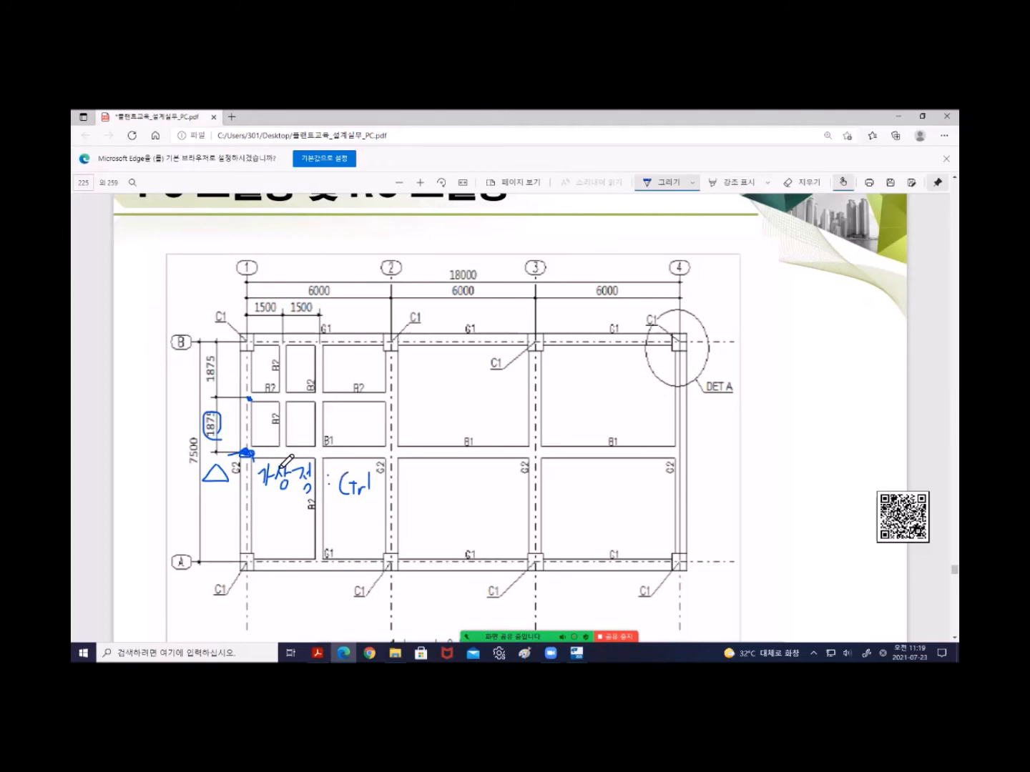
Trace the upper B2 beam line and the middle B1 beam line between grids 1 and 2 on the framing plan.
drag(243, 453, 250, 455)
drag(249, 399, 388, 402)
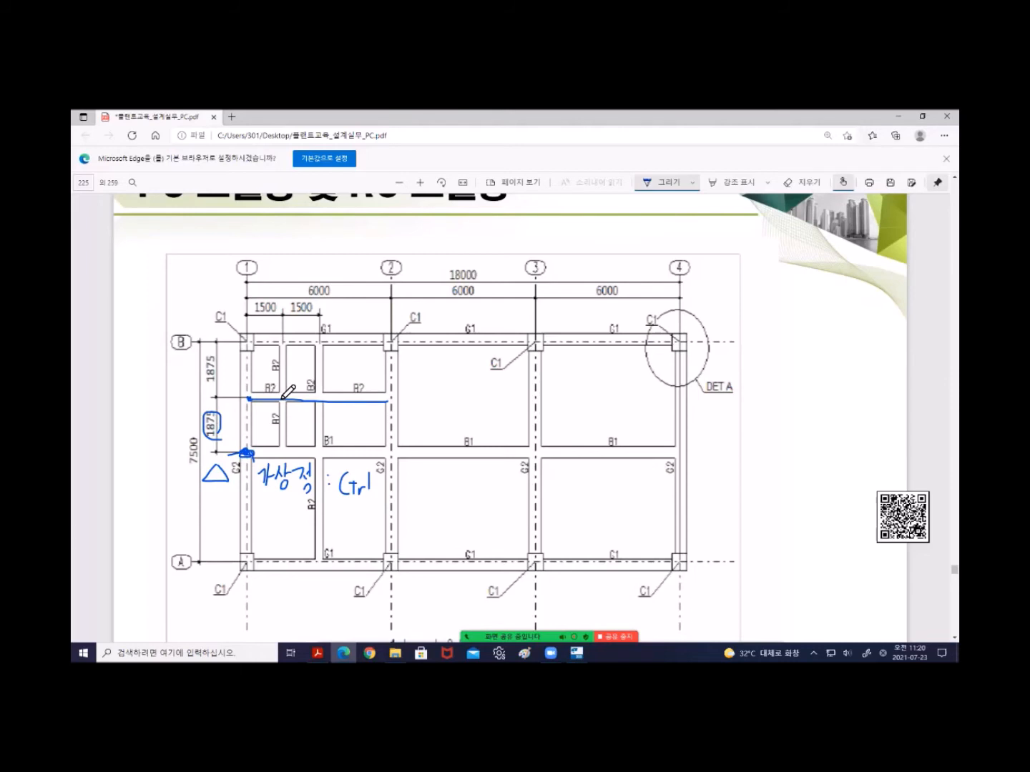
mouse_move(270, 390)
mouse_down()
mouse_move(263, 395)
mouse_move(276, 395)
mouse_up()
drag(280, 395, 363, 402)
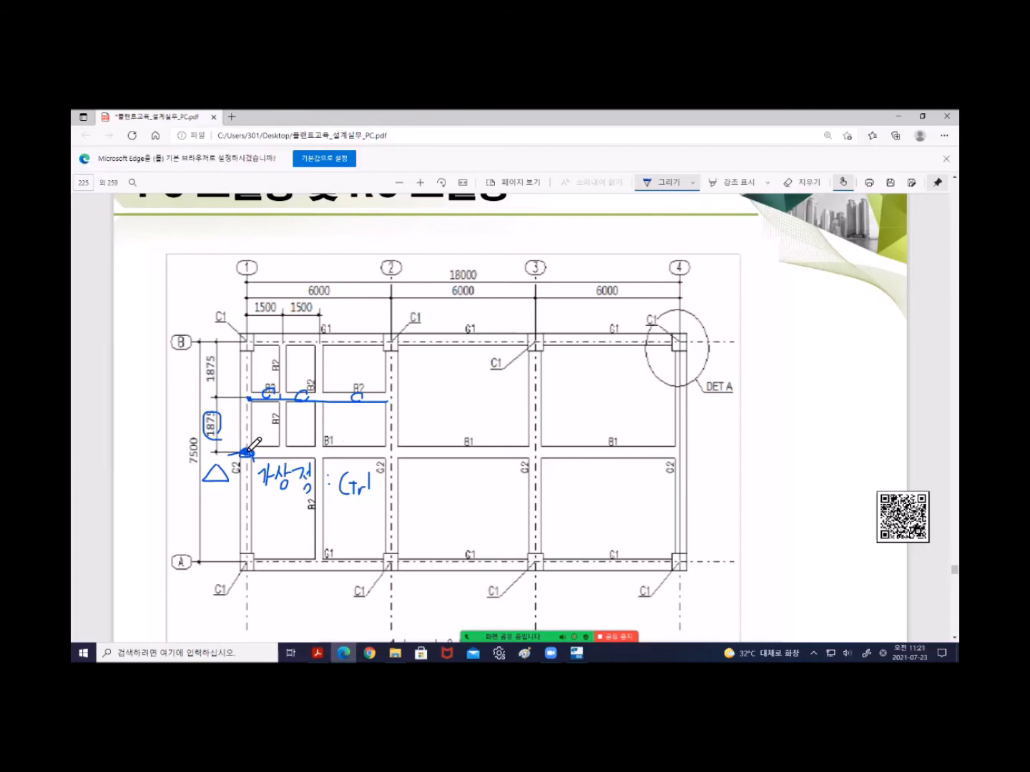
drag(249, 453, 385, 451)
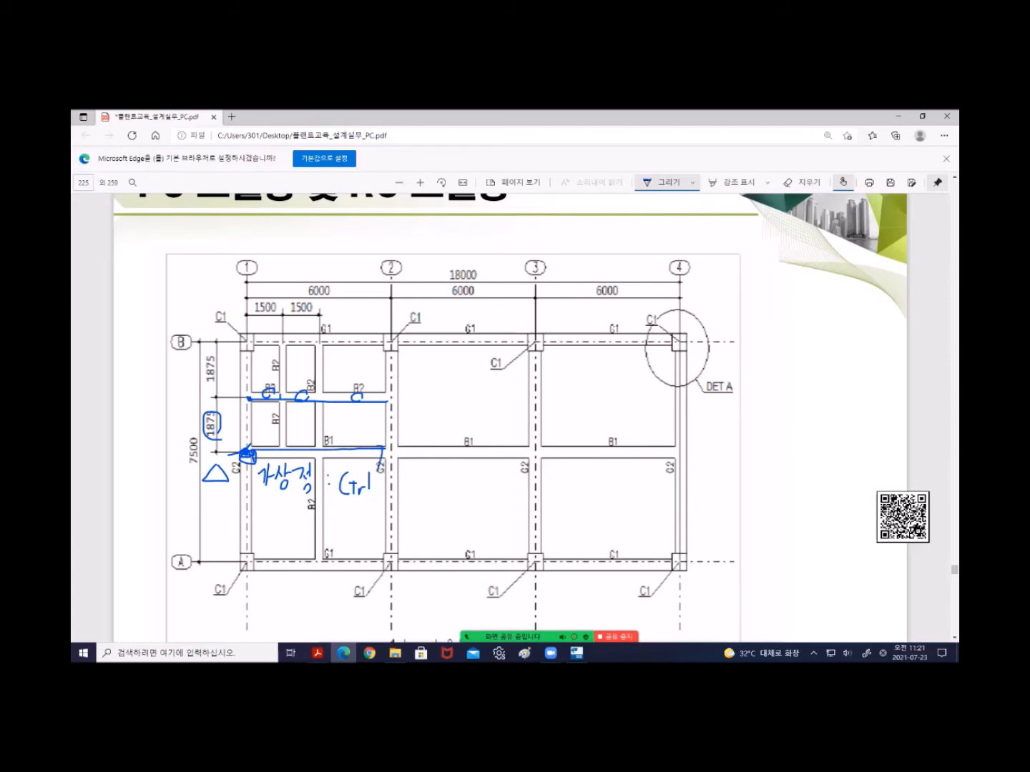
mouse_move(334, 292)
mouse_down()
mouse_move(324, 276)
mouse_move(327, 294)
mouse_up()
Switch back to Tekla Structures and dock the snapping toolbar above the model view.
key(alt+Tab)
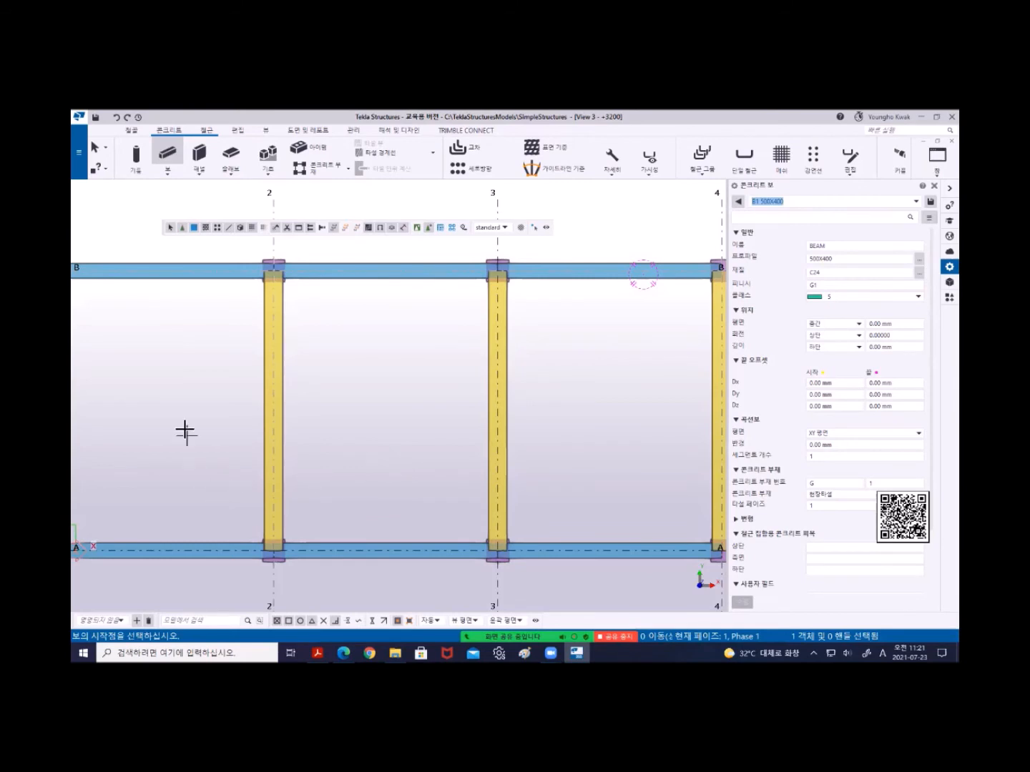
scroll(186, 430, down, 2)
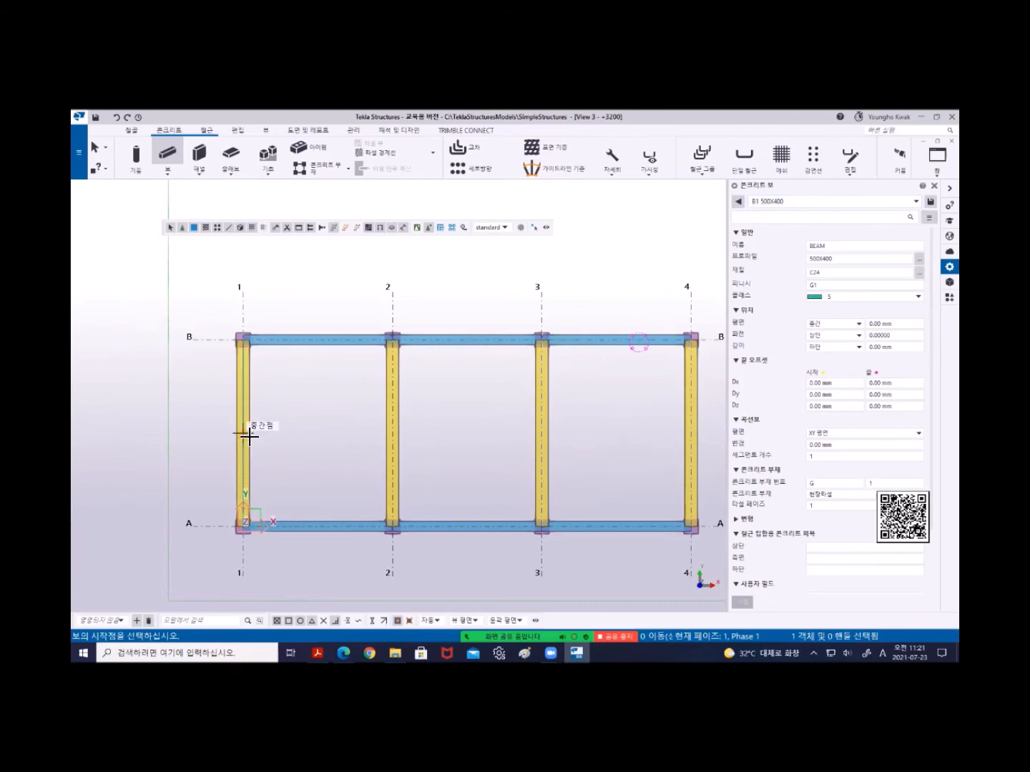
scroll(248, 428, up, 3)
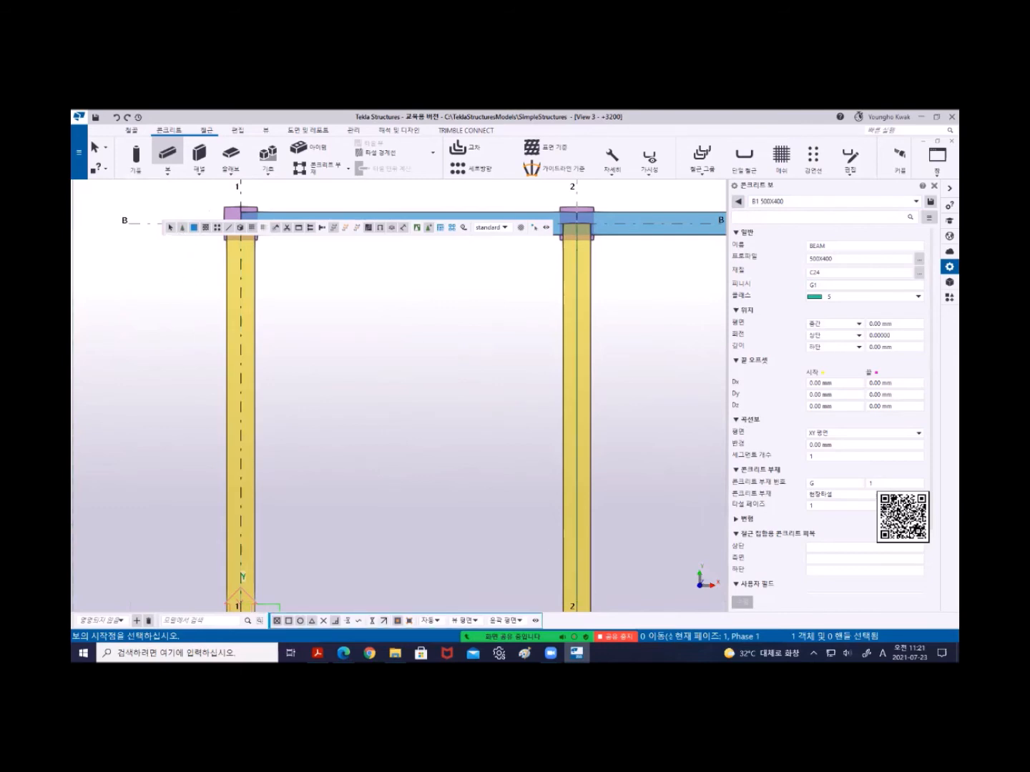
drag(272, 621, 196, 188)
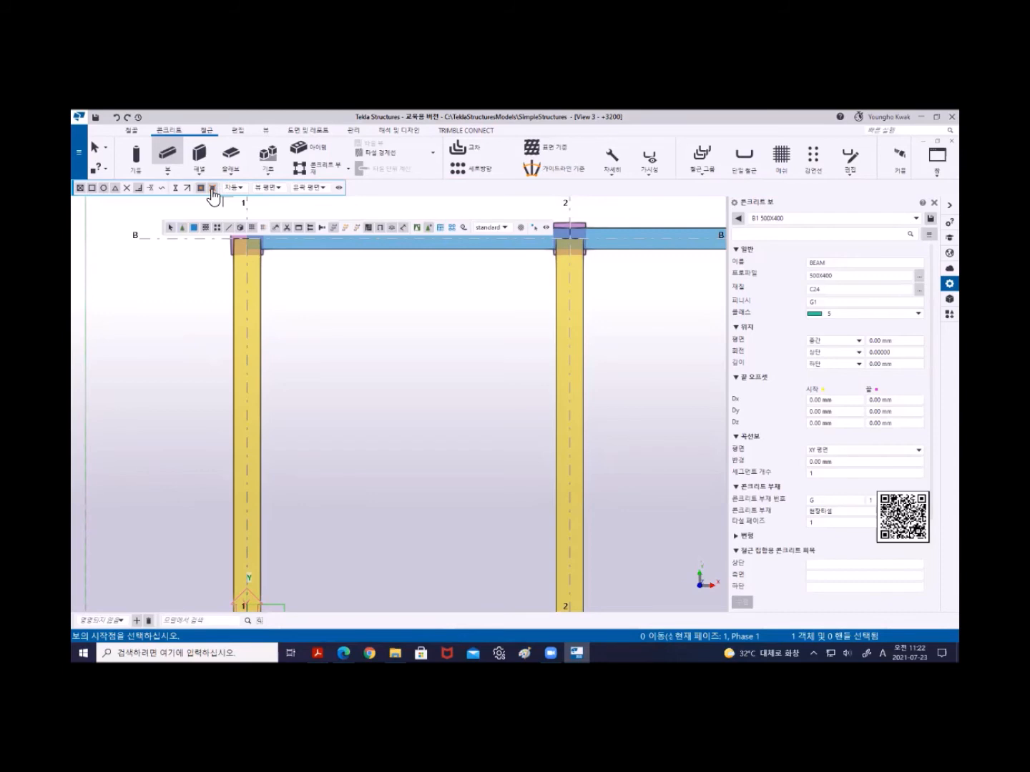
Switch to the blank whiteboard and sketch a vertical line with end points and intermediate points marked along it.
key(alt+Tab)
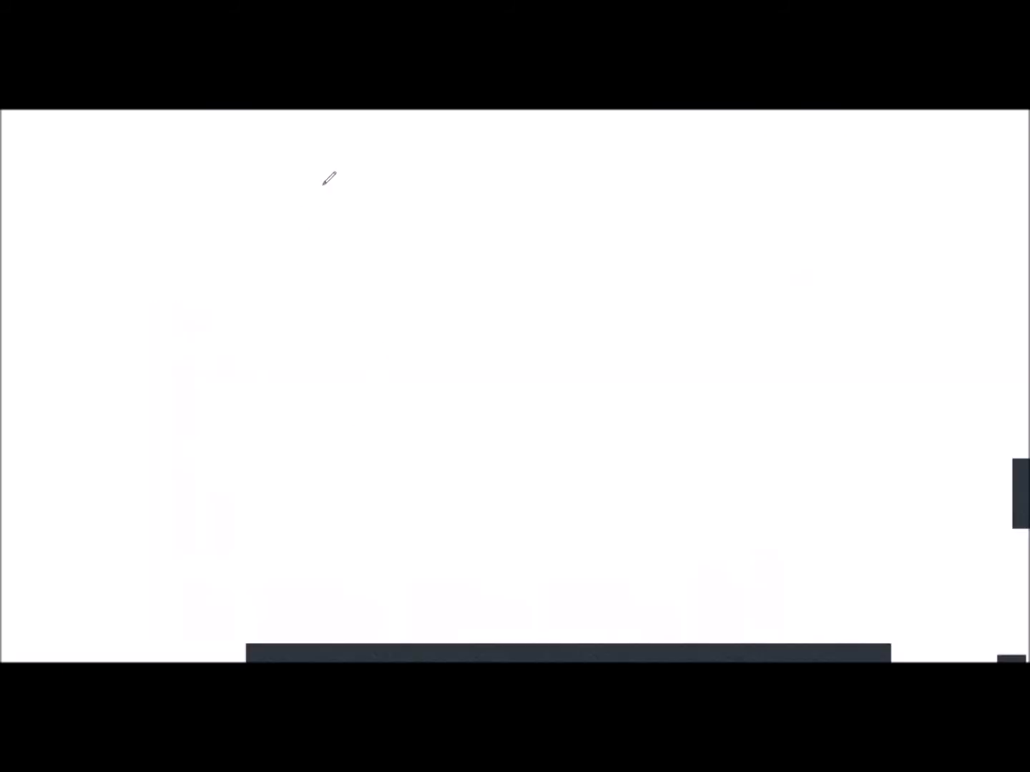
mouse_move(322, 178)
mouse_down()
mouse_move(309, 500)
mouse_move(327, 173)
mouse_up()
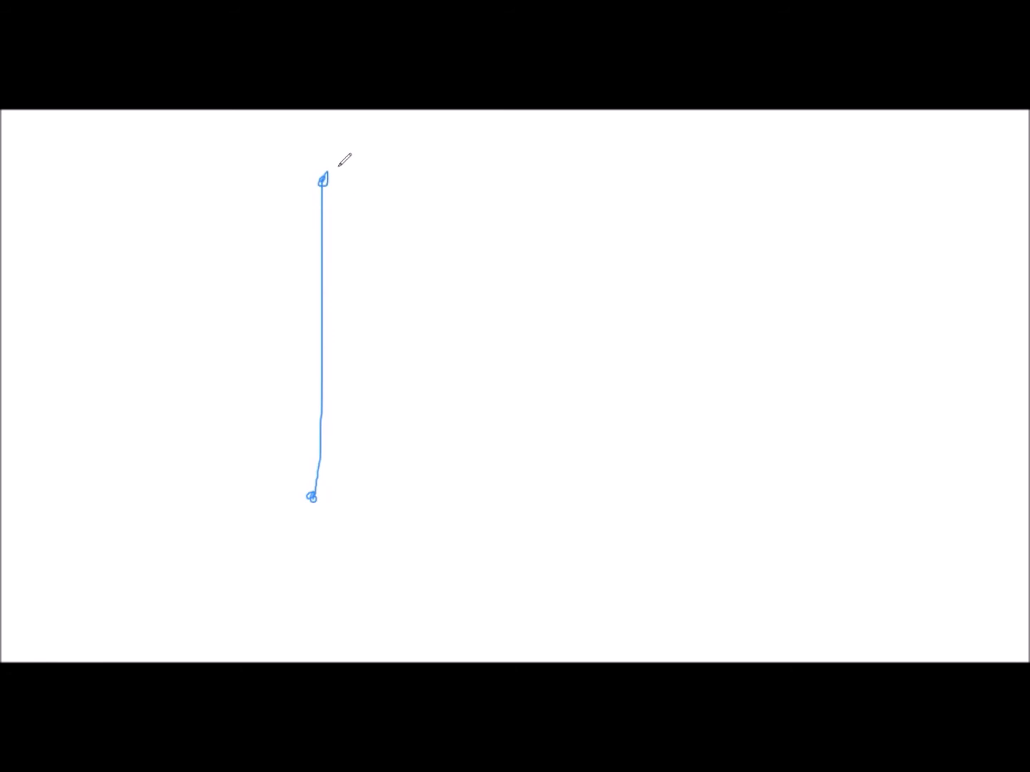
mouse_move(322, 319)
mouse_down()
mouse_move(310, 338)
mouse_move(344, 352)
mouse_move(324, 319)
mouse_up()
drag(321, 219, 325, 203)
drag(317, 256, 322, 279)
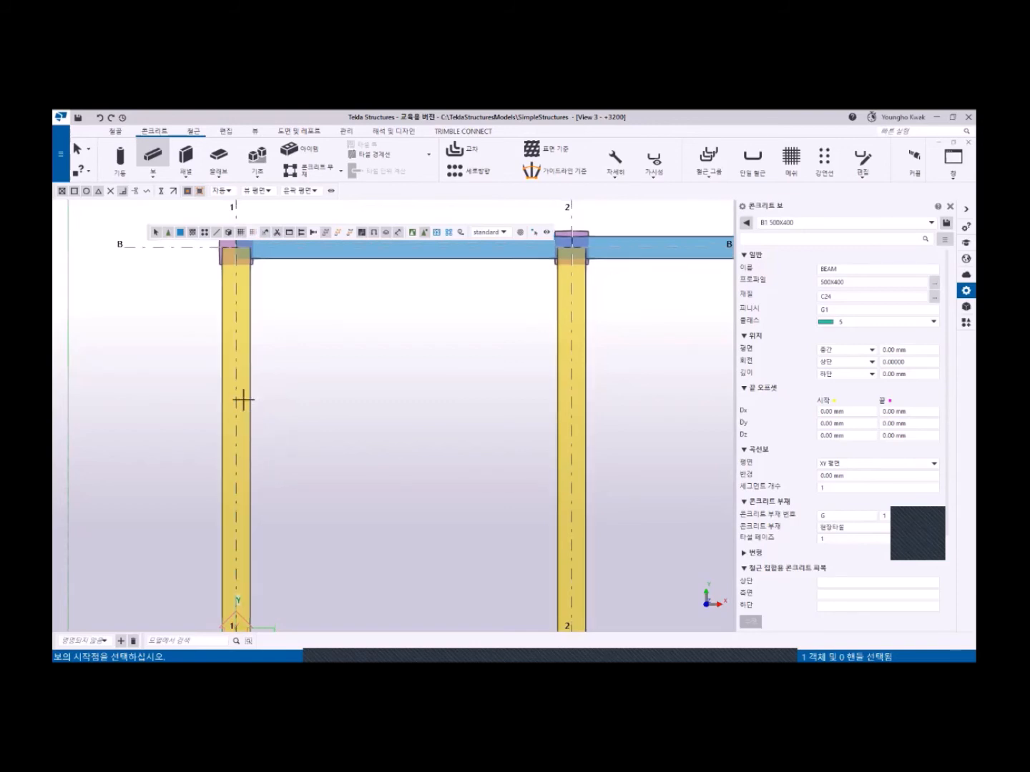
In Tekla Structures, create a B1 500X400 beam between the midpoints of the girders on grid lines 1 and 2.
scroll(251, 443, up, 4)
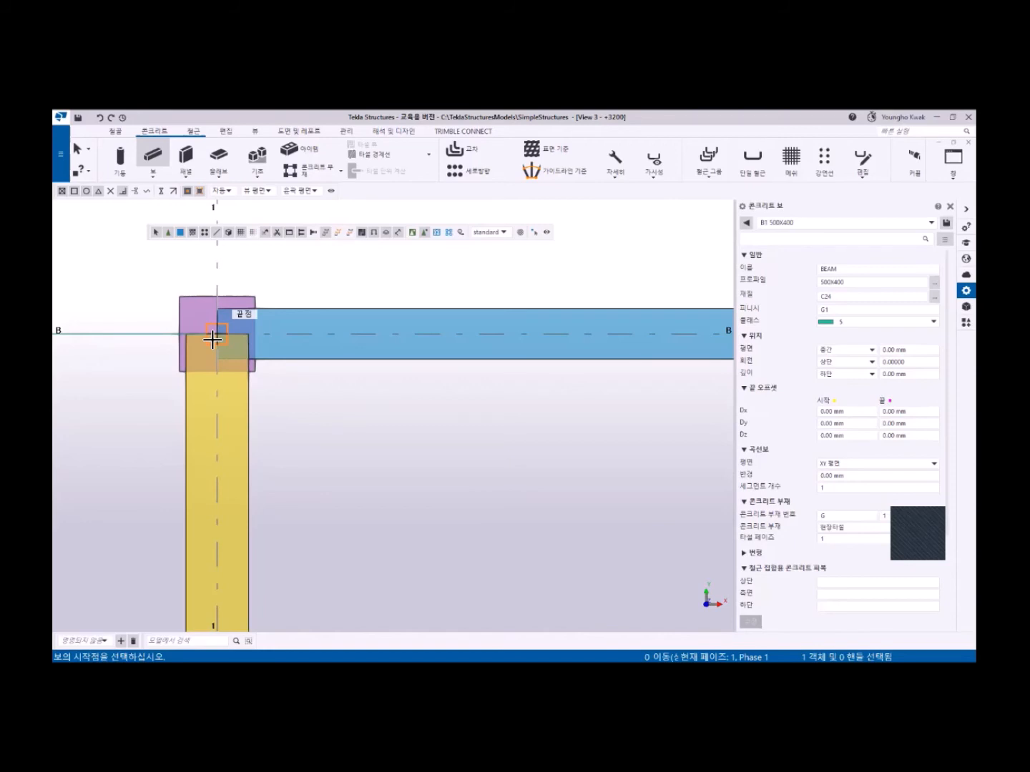
scroll(213, 339, down, 5)
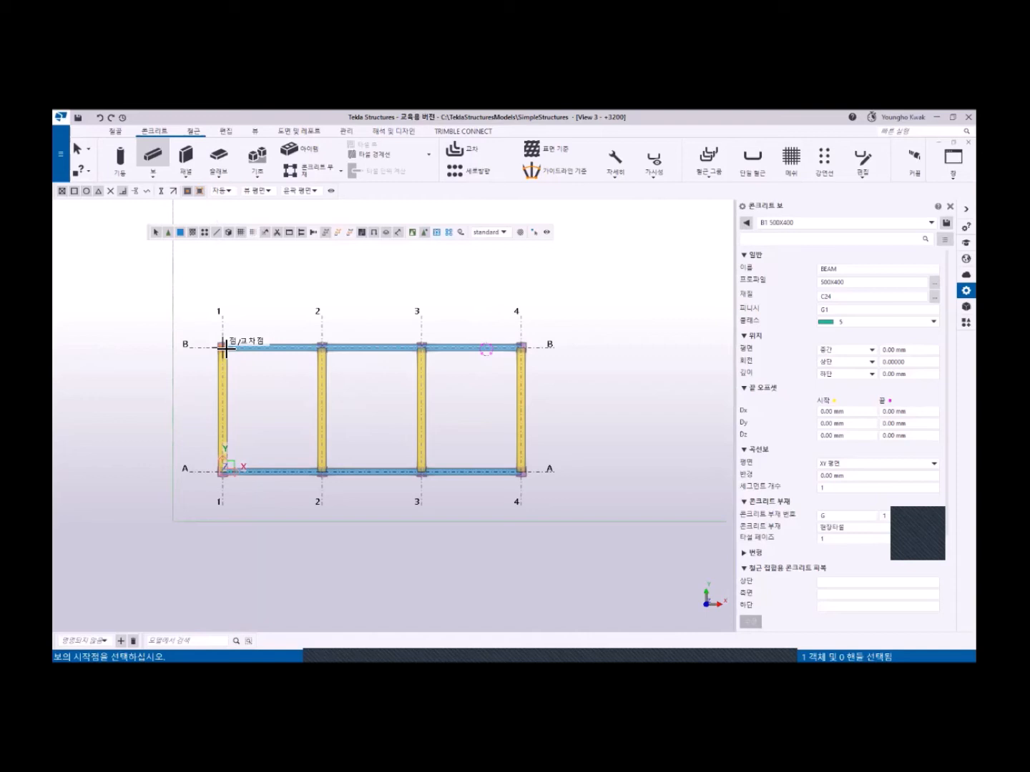
scroll(222, 349, up, 3)
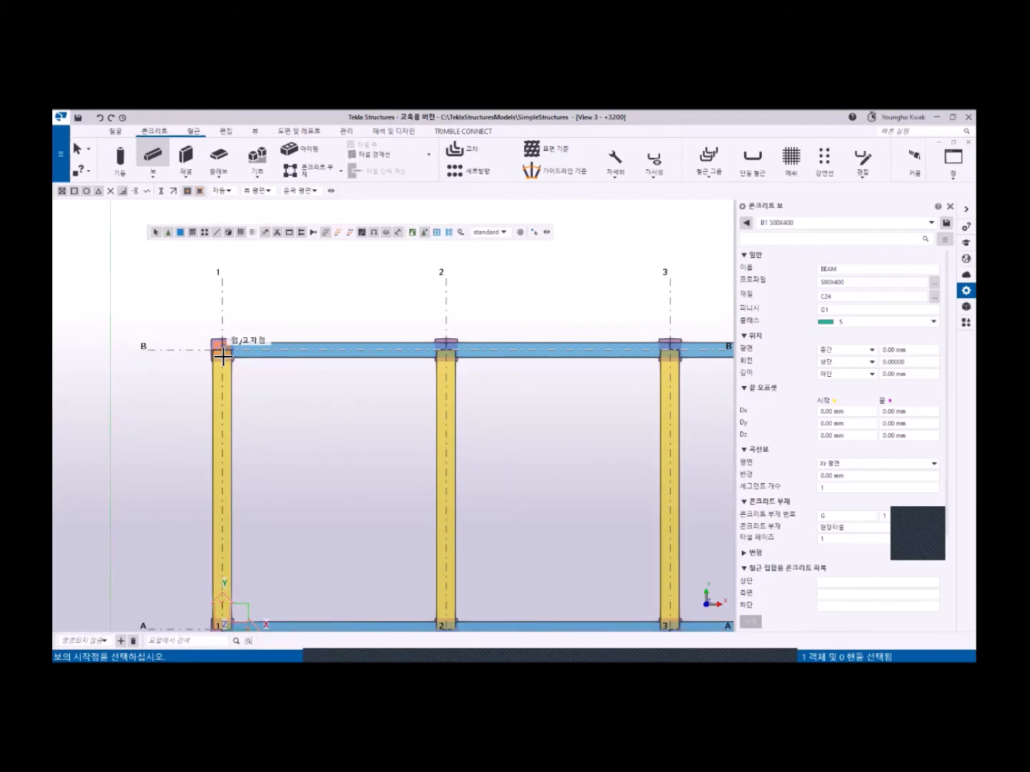
click(227, 499)
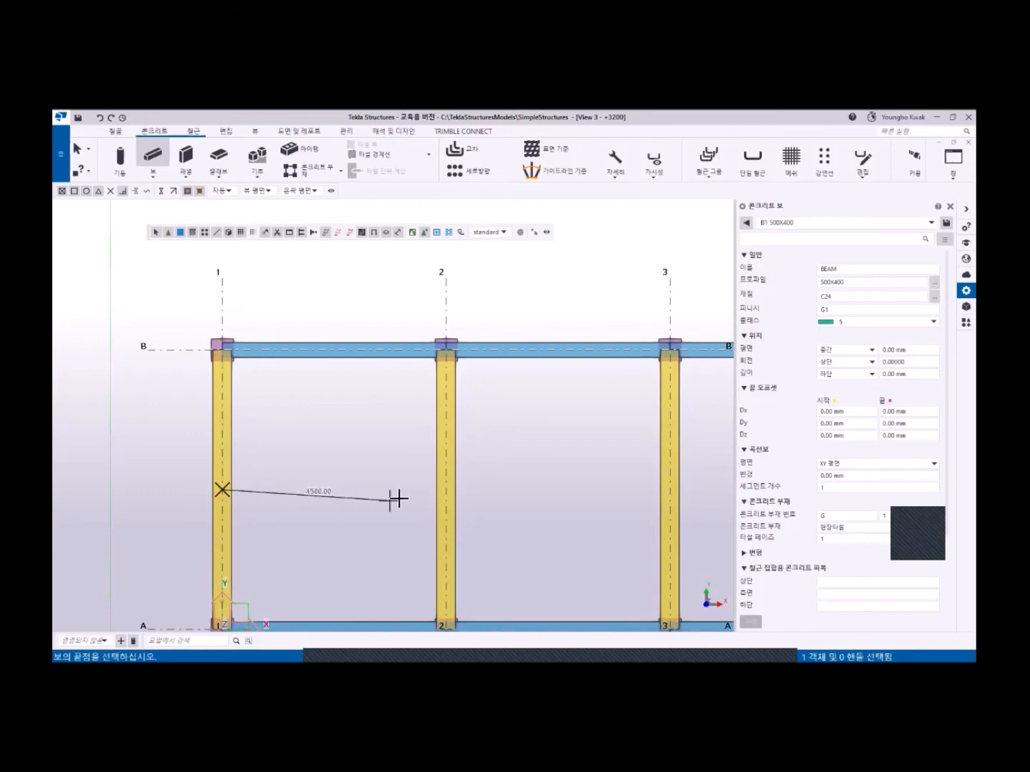
click(449, 494)
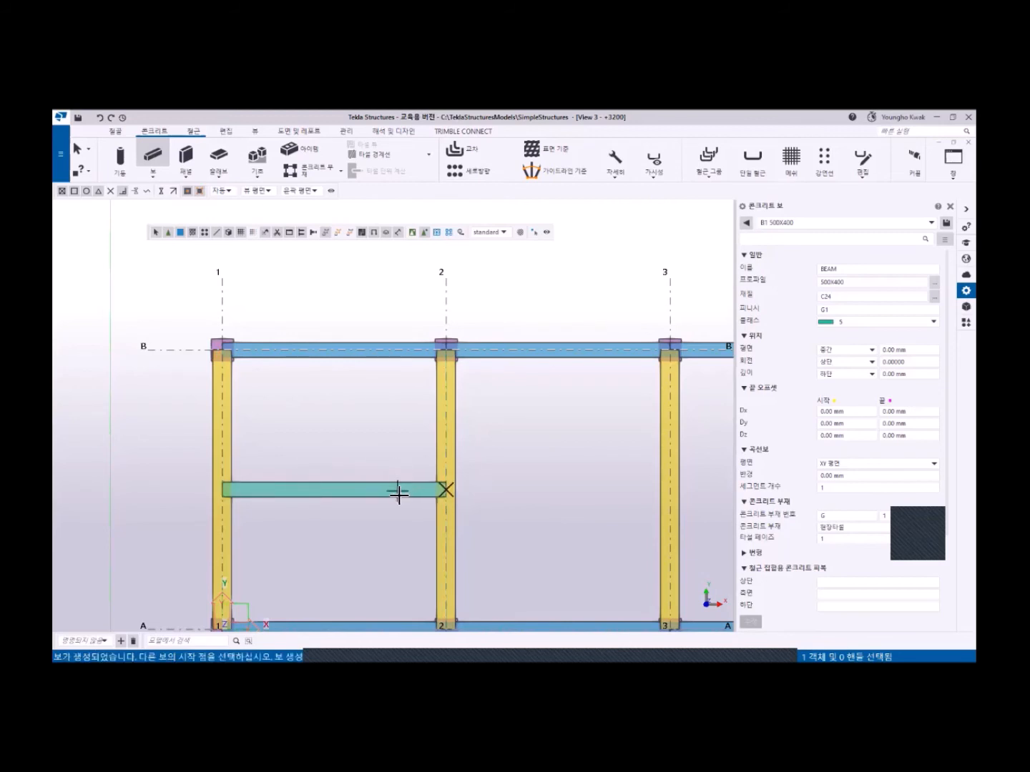
right_click(316, 269)
click(346, 280)
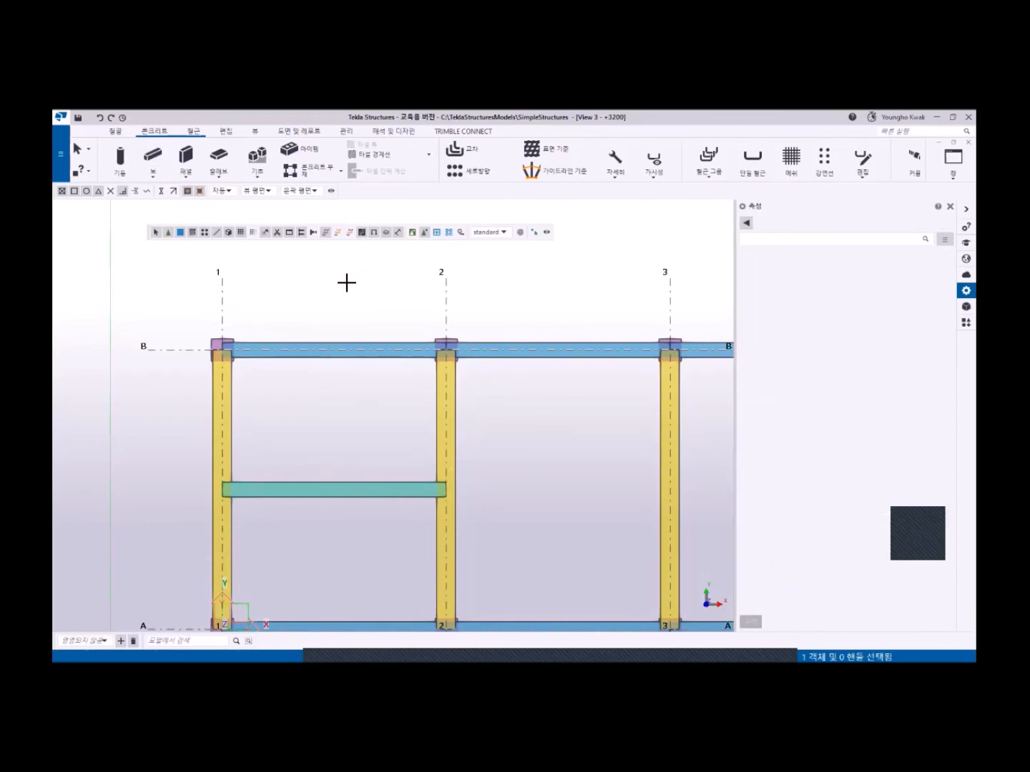
Copy the B1 beam between grids 1 and 2 linearly, with dX 6000 mm and 2 copies.
scroll(317, 368, down, 2)
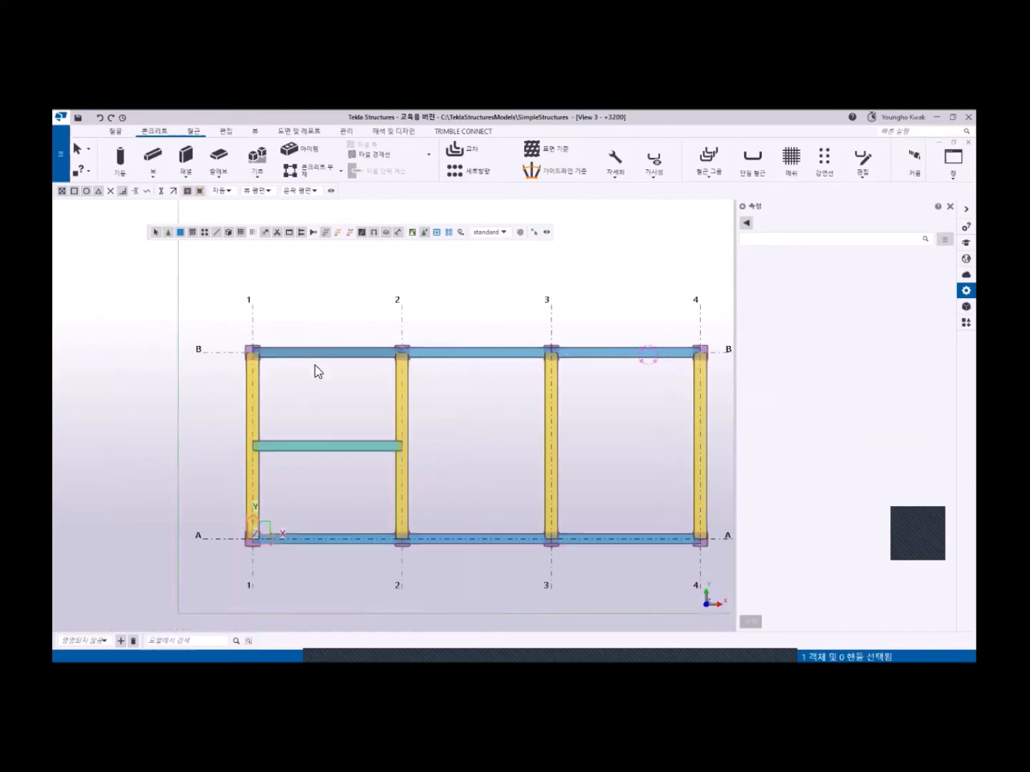
scroll(322, 428, up, 2)
click(326, 422)
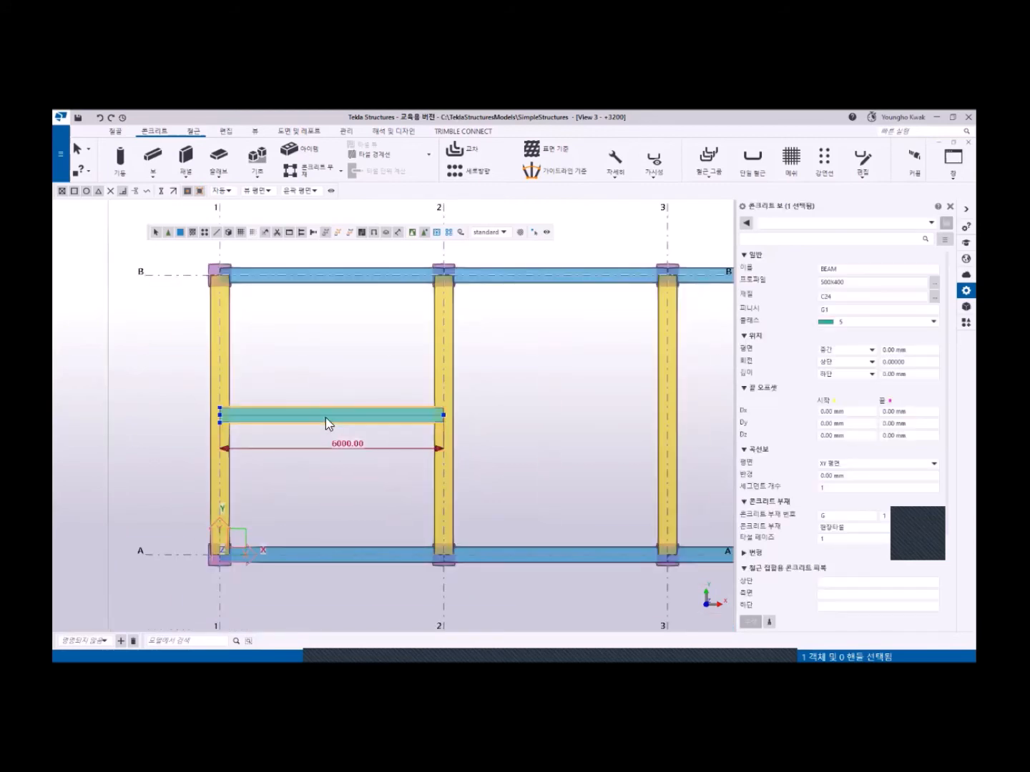
right_click(334, 339)
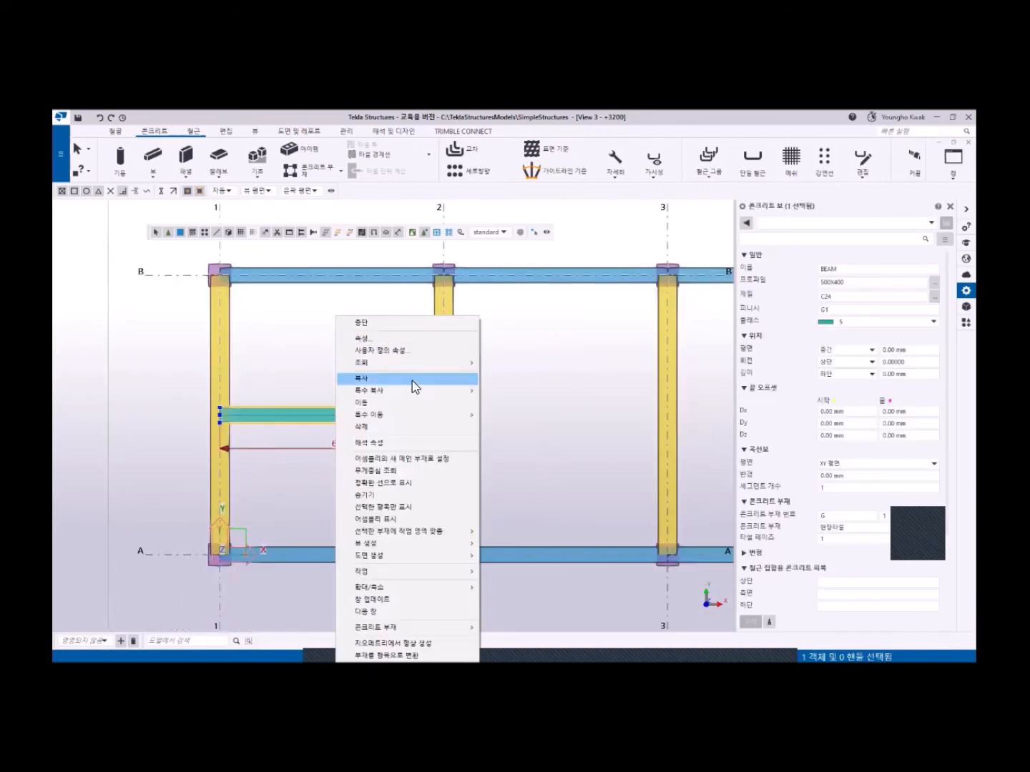
mouse_move(453, 396)
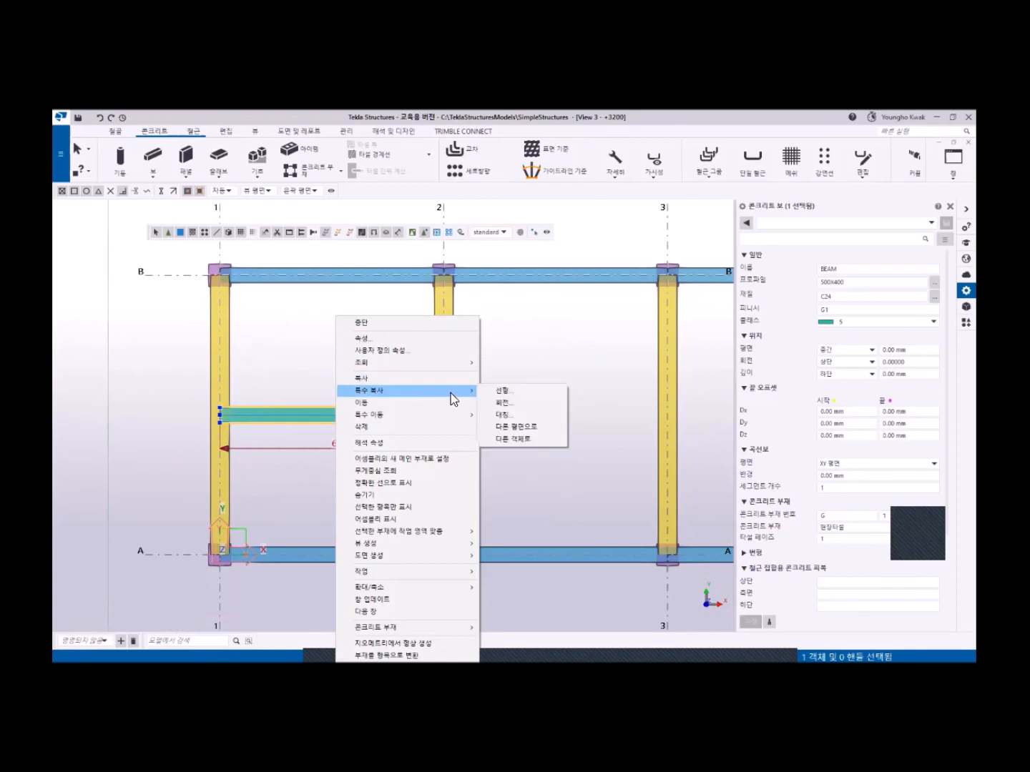
click(504, 392)
right_click(519, 492)
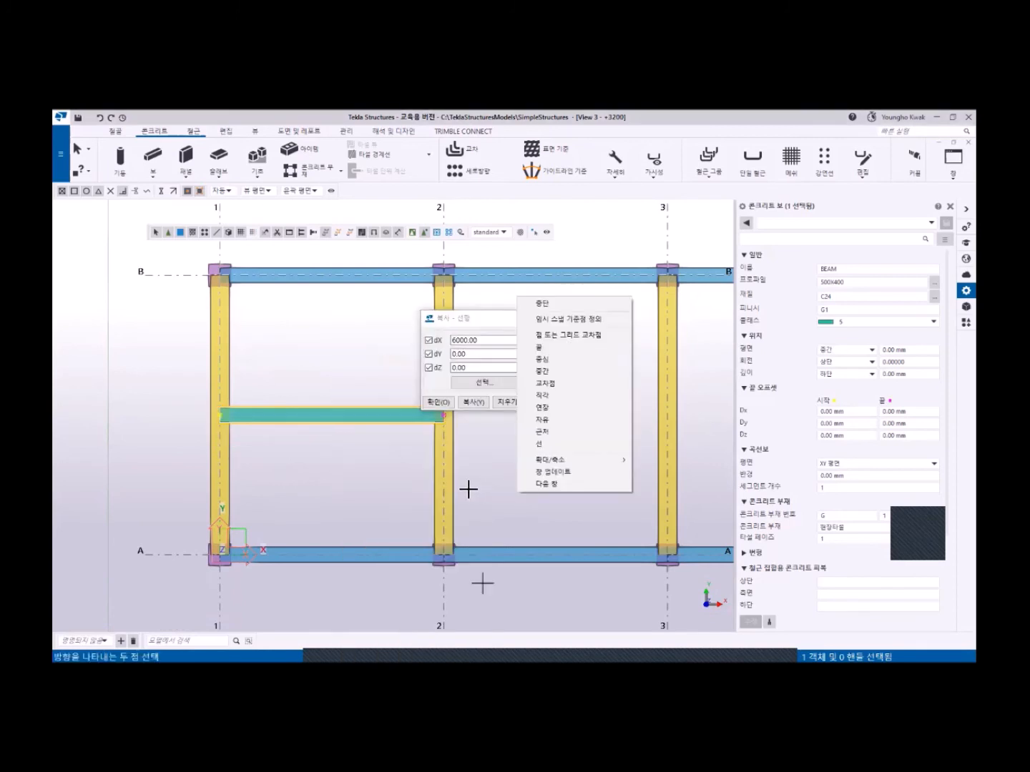
click(500, 327)
click(578, 343)
key(BackSpace)
text(2)
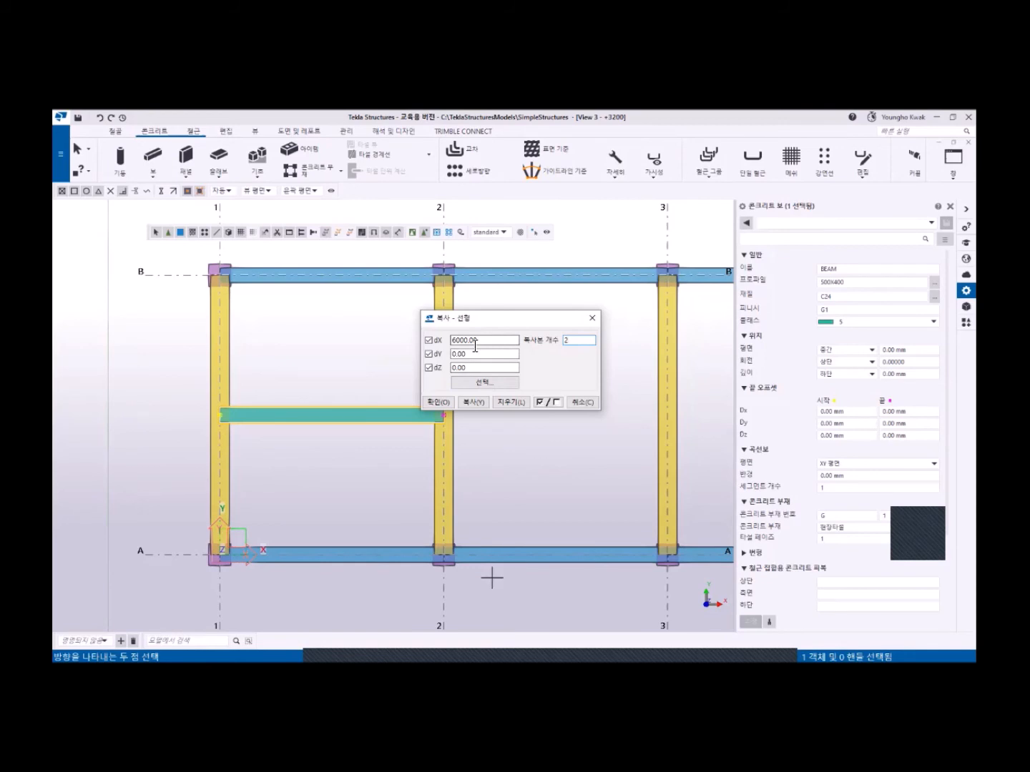
click(473, 402)
scroll(564, 458, down, 3)
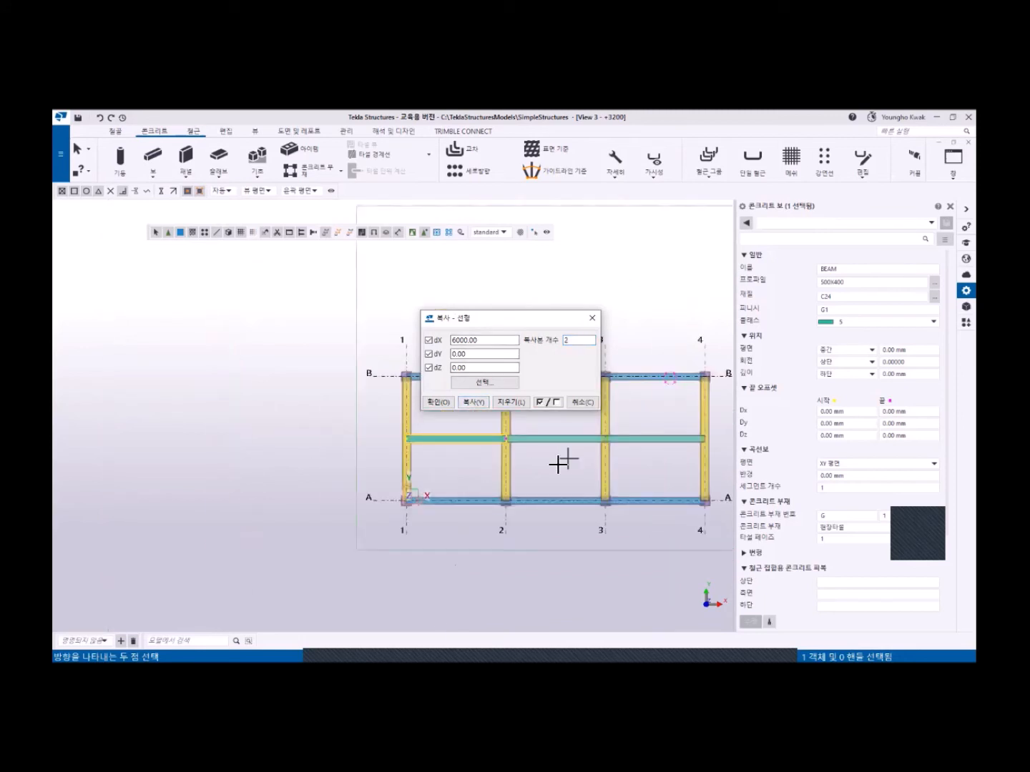
middle_drag(560, 462, 436, 473)
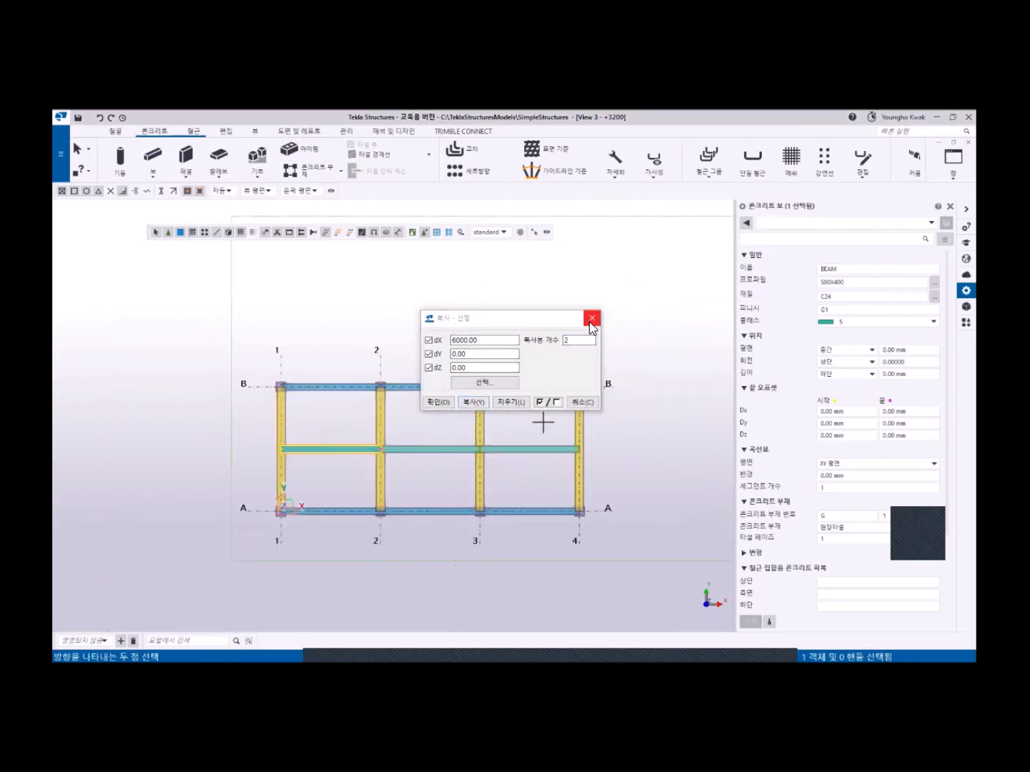
click(590, 320)
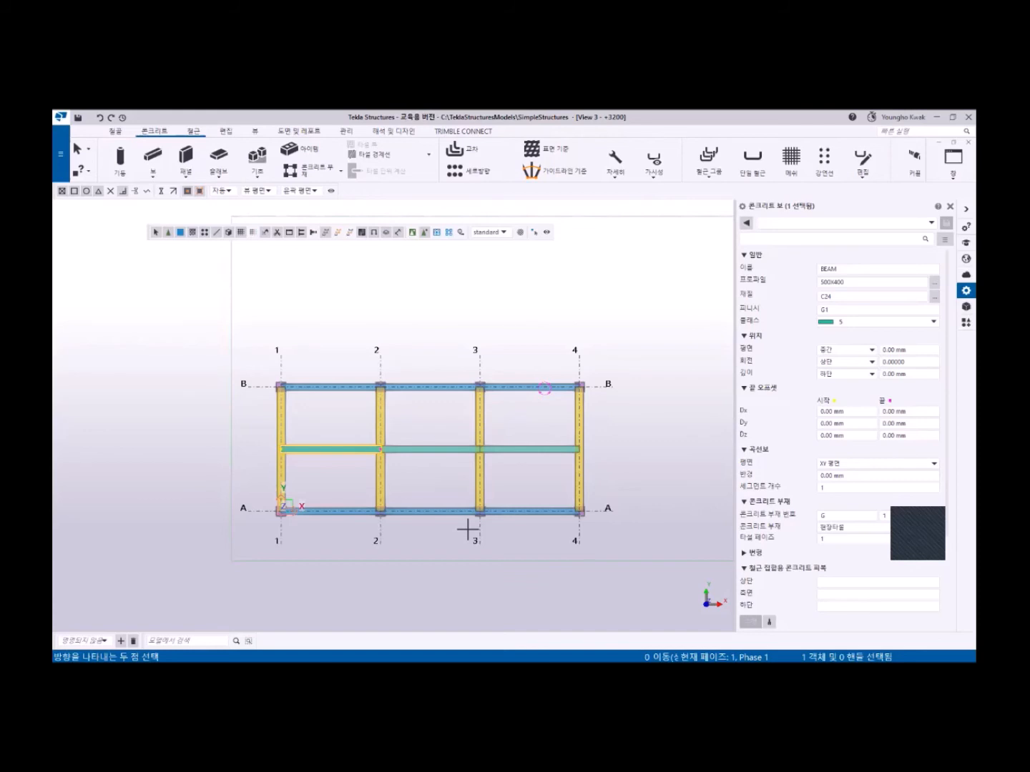
End the linear copy command and clear the selection of the B1 beam between grids 1 and 2.
right_click(352, 309)
click(353, 434)
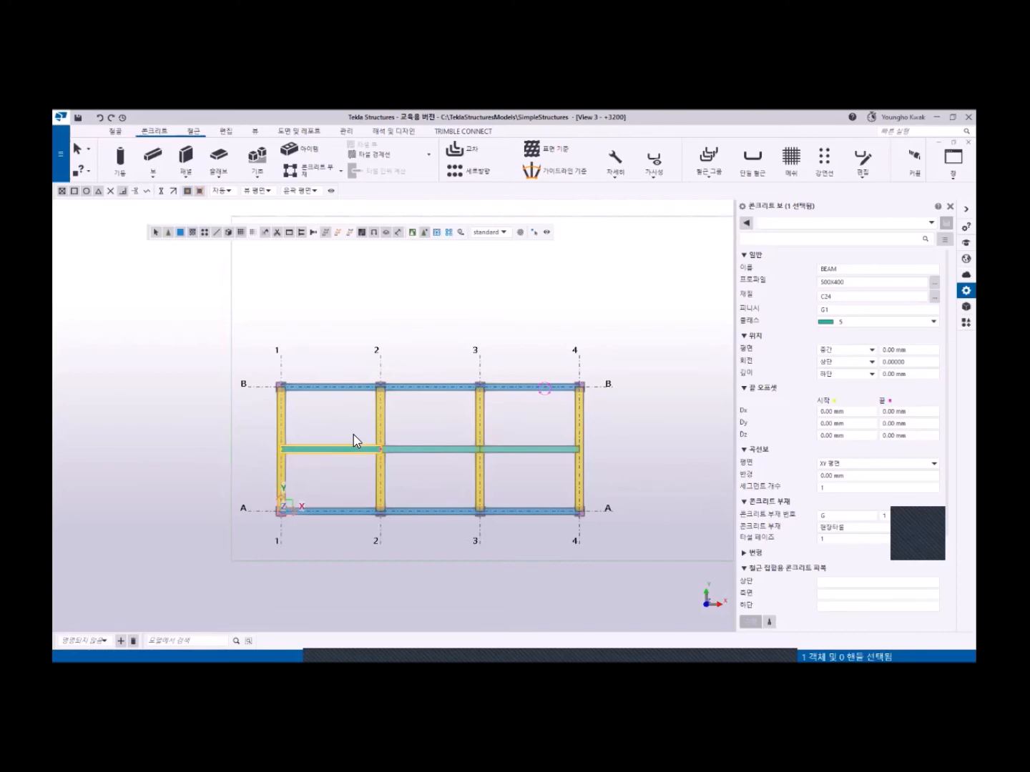
key(alt+Tab)
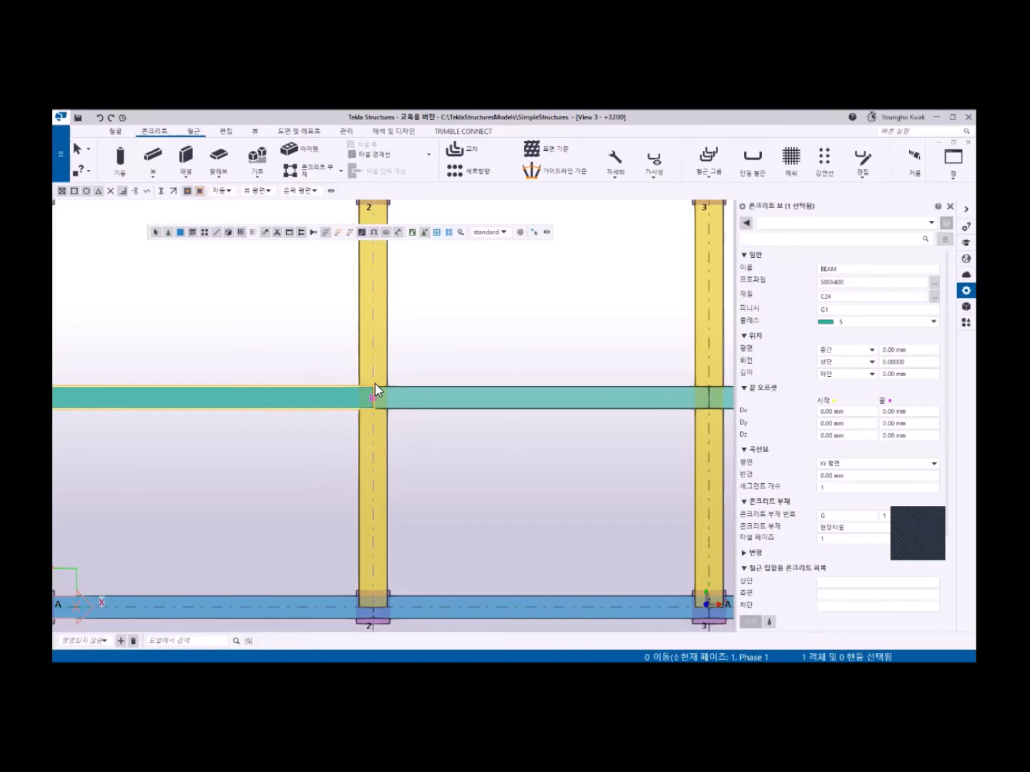
click(429, 358)
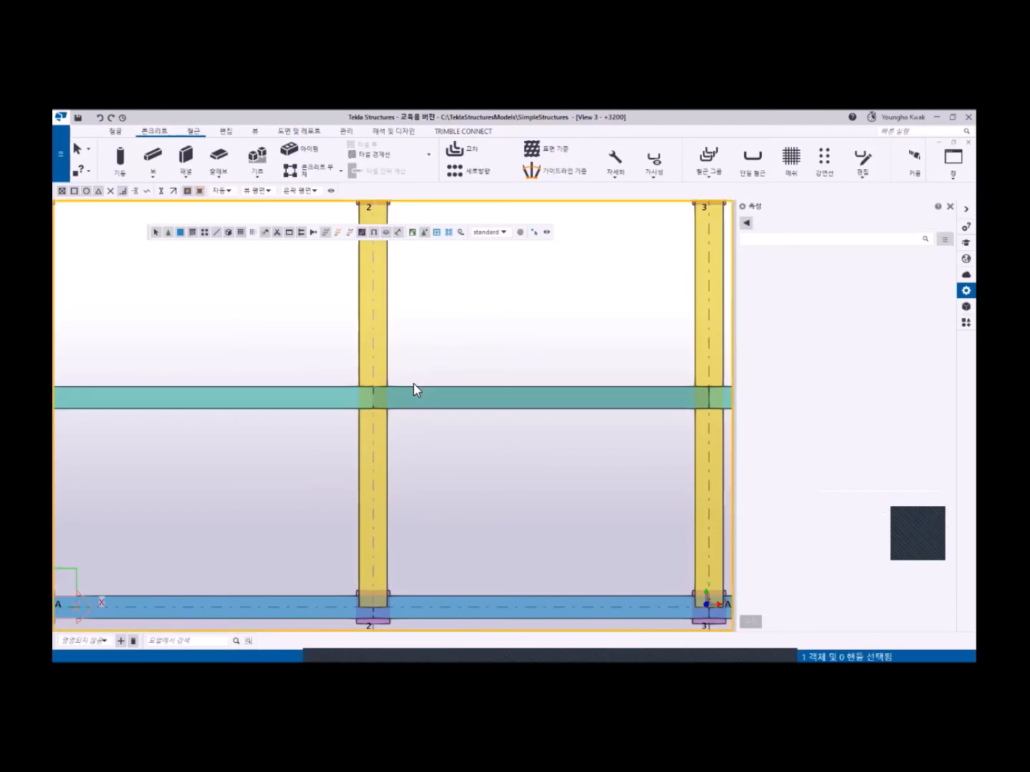
Run a clash check on the grid 1 girder and its adjoining B1 beam, and close the results without saving the session.
scroll(414, 384, down, 5)
scroll(379, 382, up, 5)
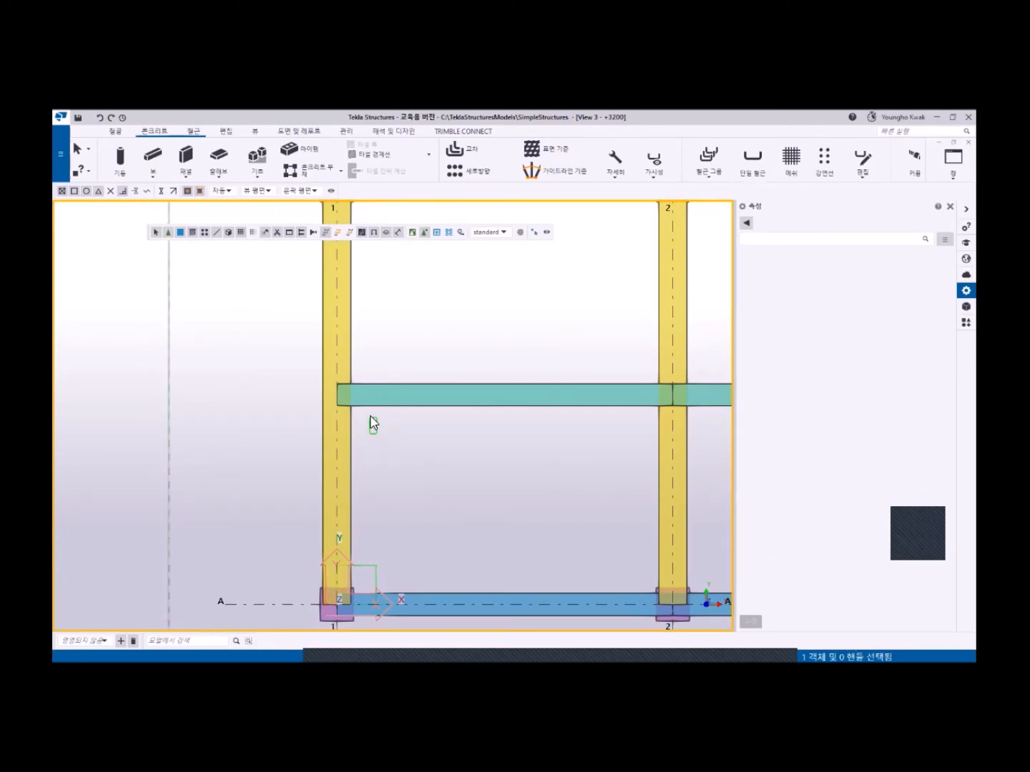
drag(357, 393, 301, 359)
drag(301, 360, 300, 362)
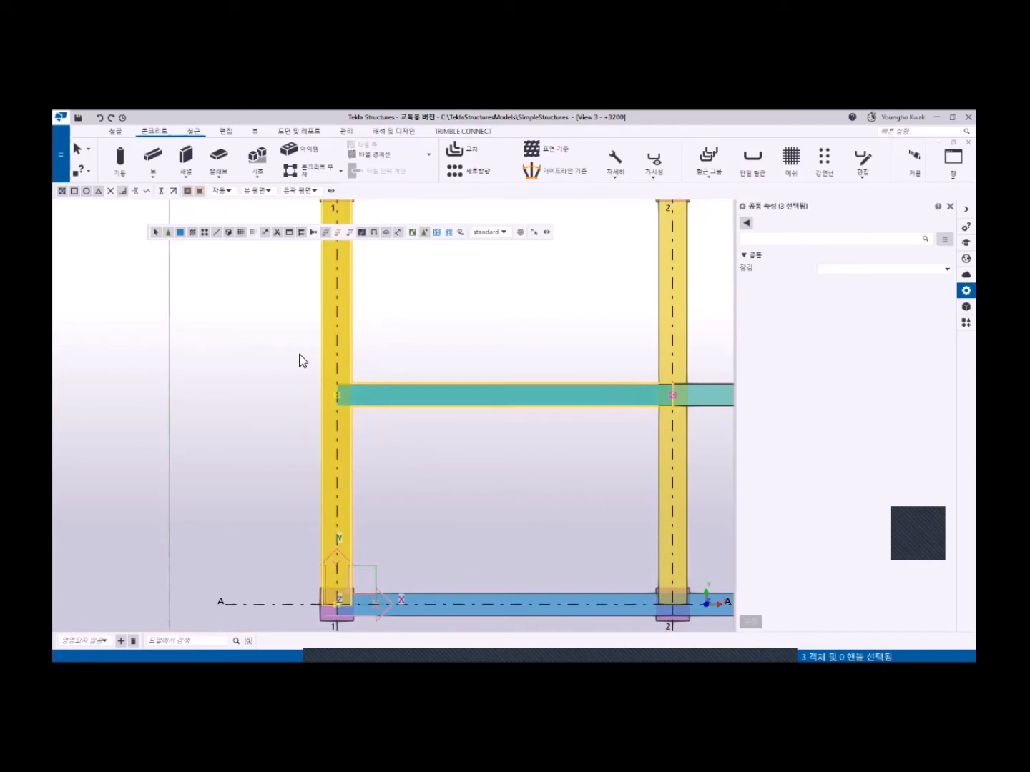
right_click(413, 293)
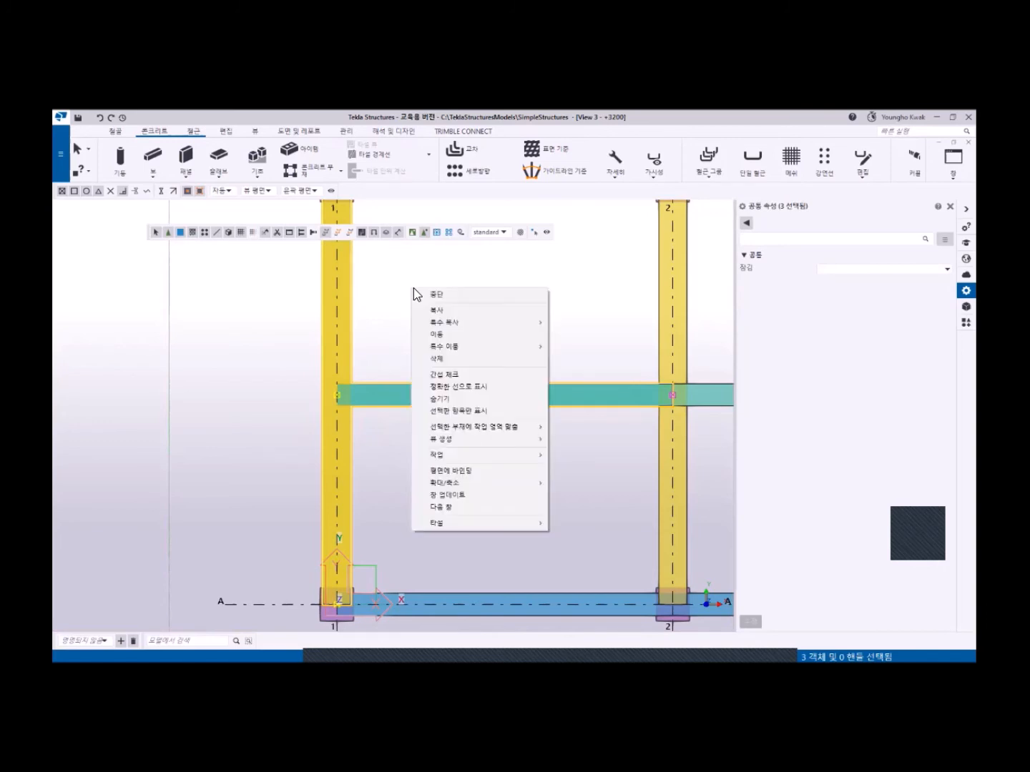
click(464, 376)
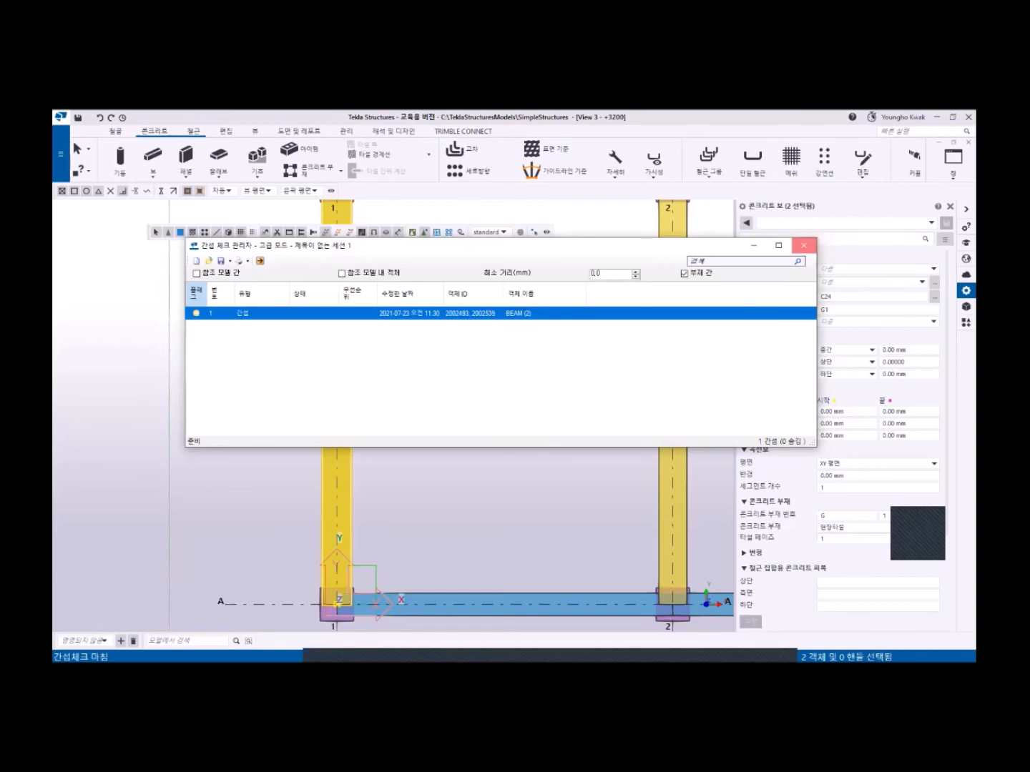
click(804, 246)
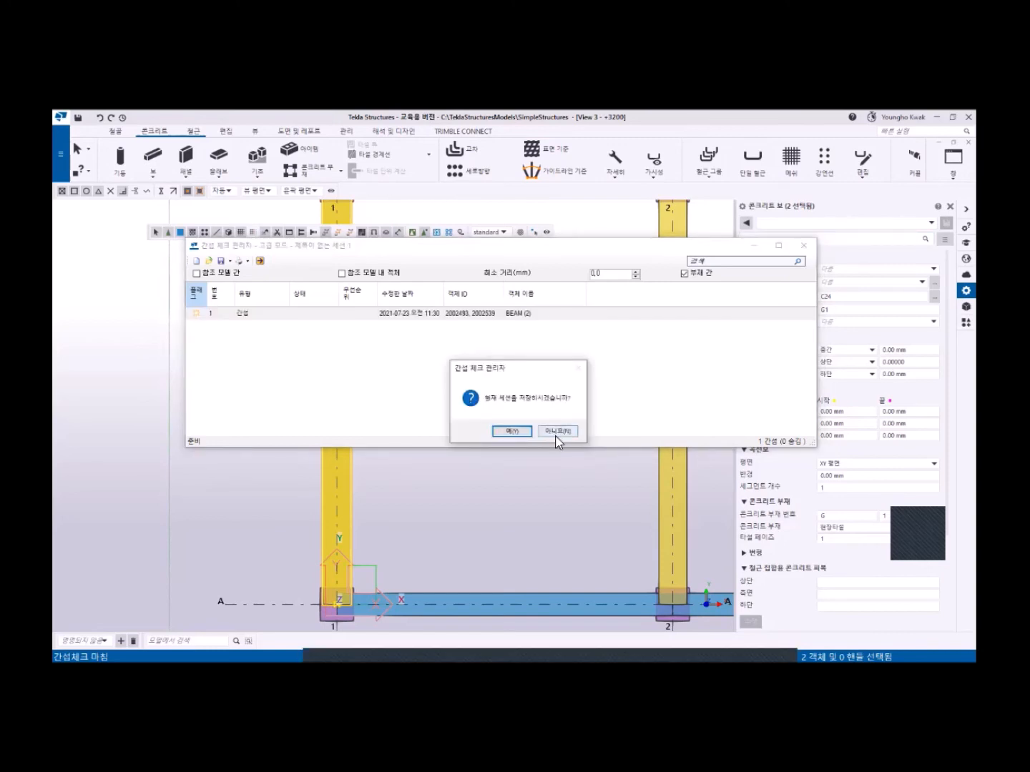
click(555, 431)
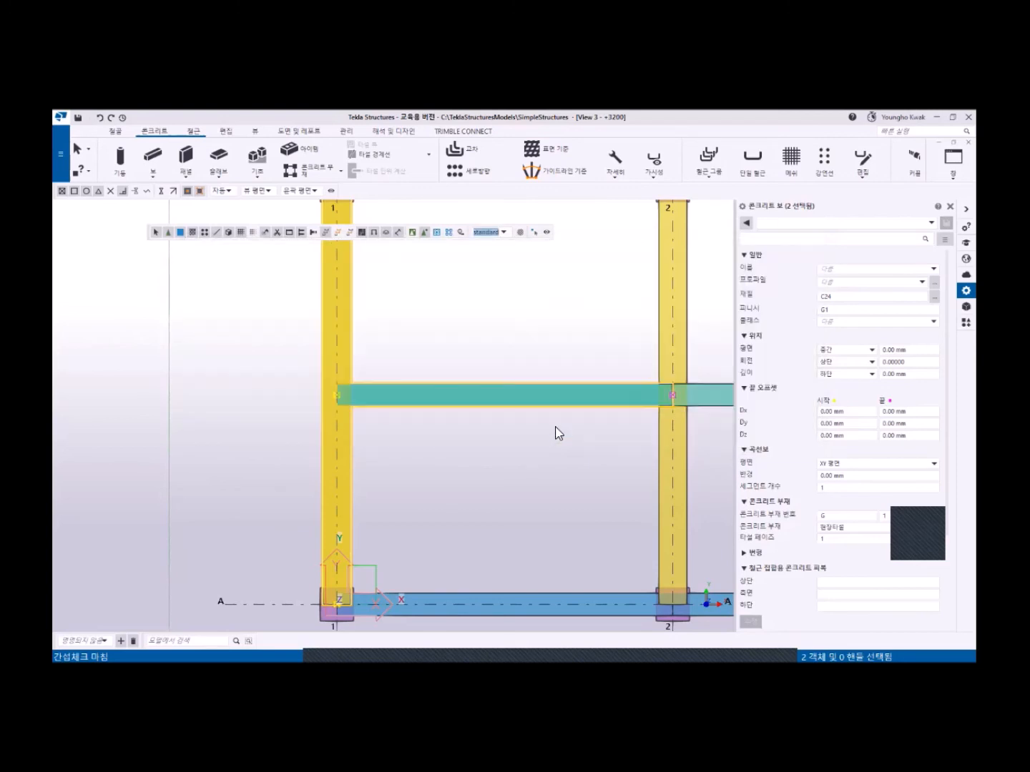
click(503, 438)
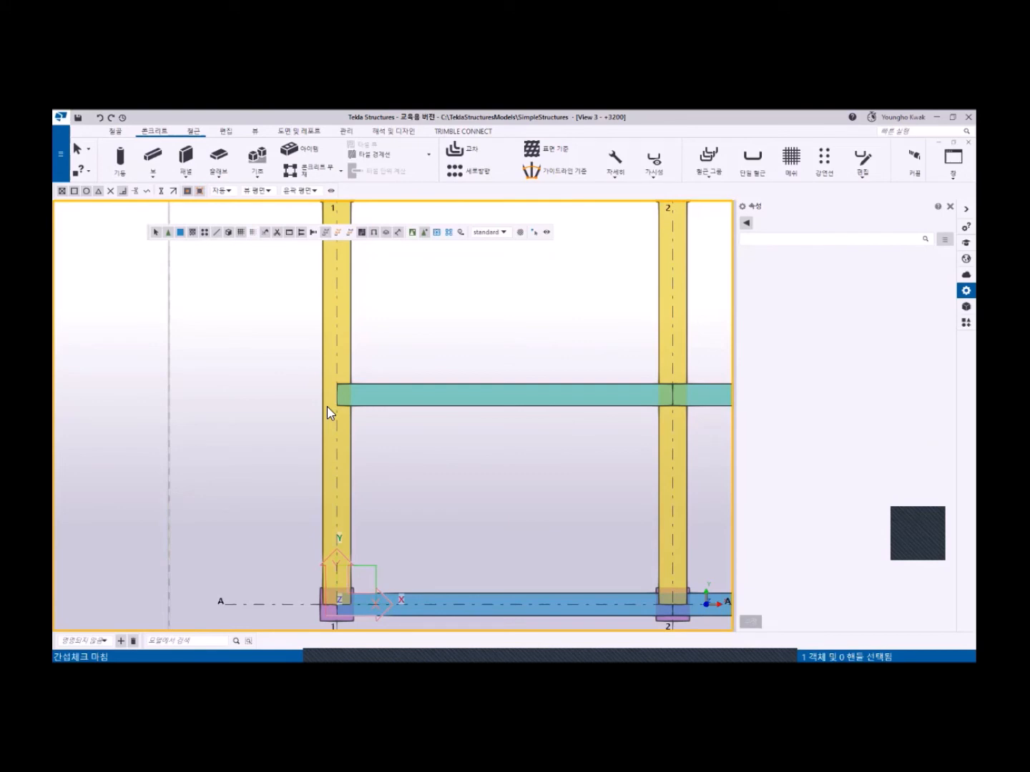
Create a 500X400 concrete beam between grids 1 and 2, from the midpoint of the grid A girder's inner edge to the B1 beam's near edge.
middle_drag(704, 450, 522, 469)
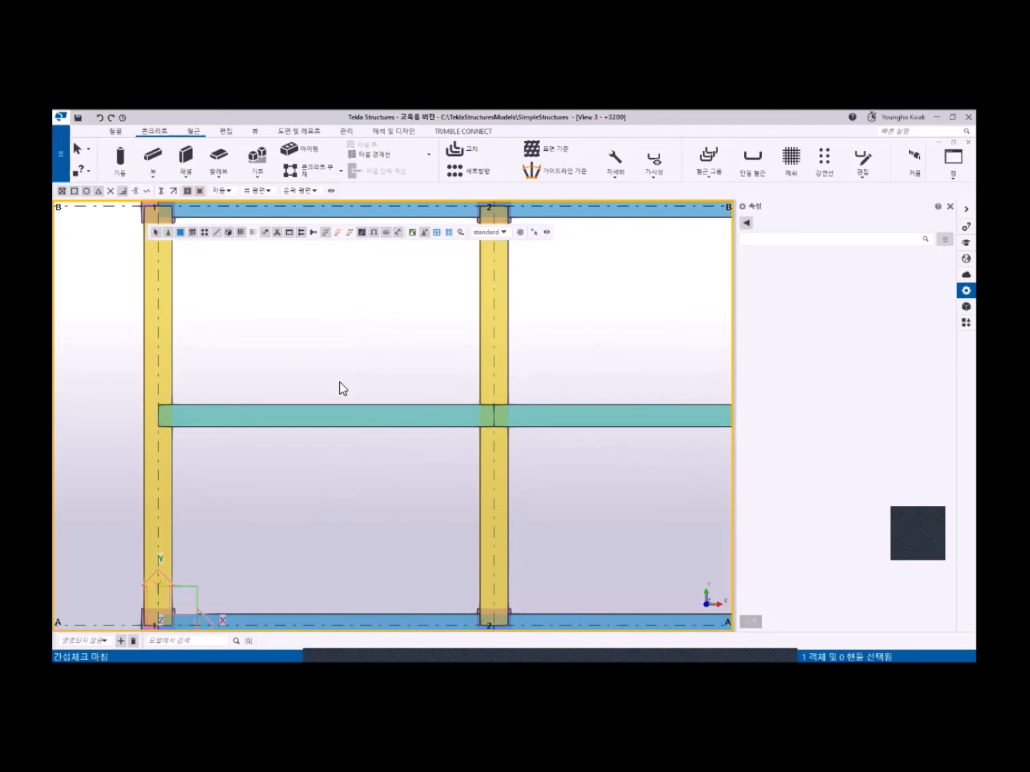
middle_drag(338, 382, 394, 317)
scroll(377, 369, down, 2)
scroll(381, 401, down, 1)
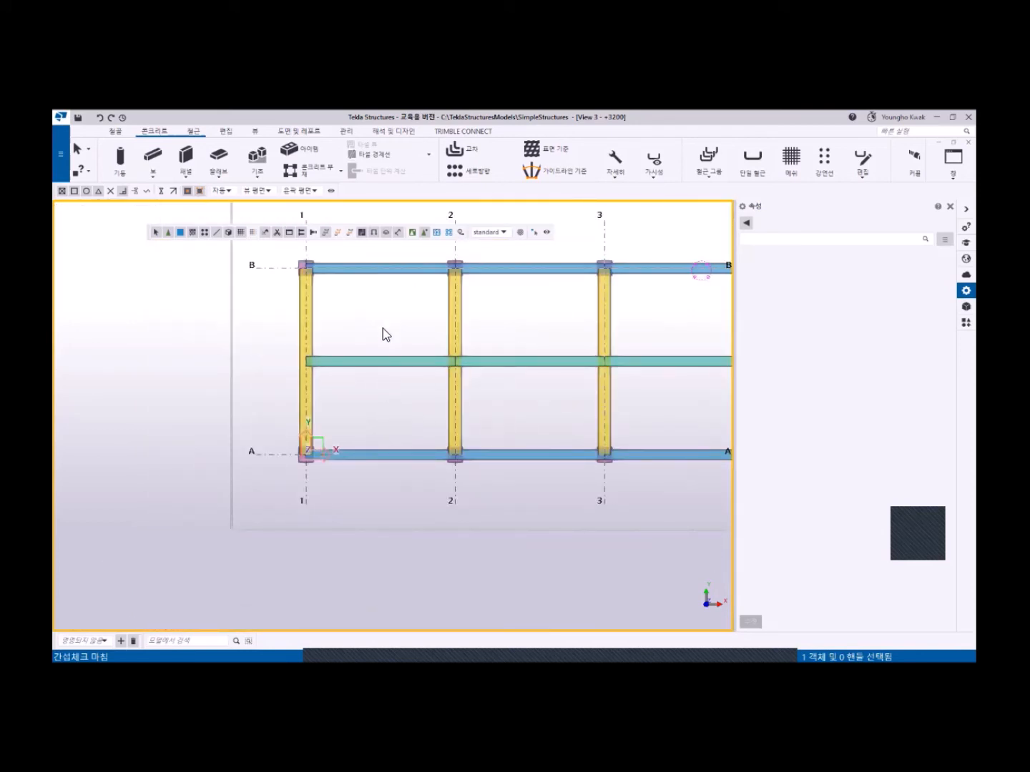
click(152, 158)
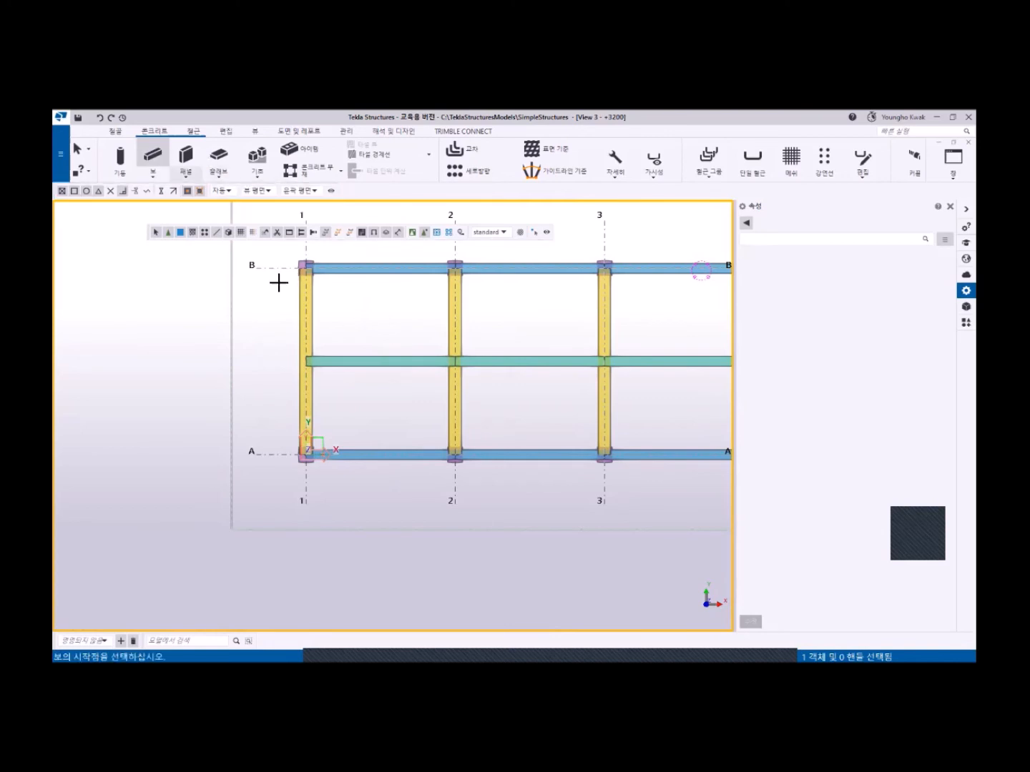
scroll(385, 434, up, 3)
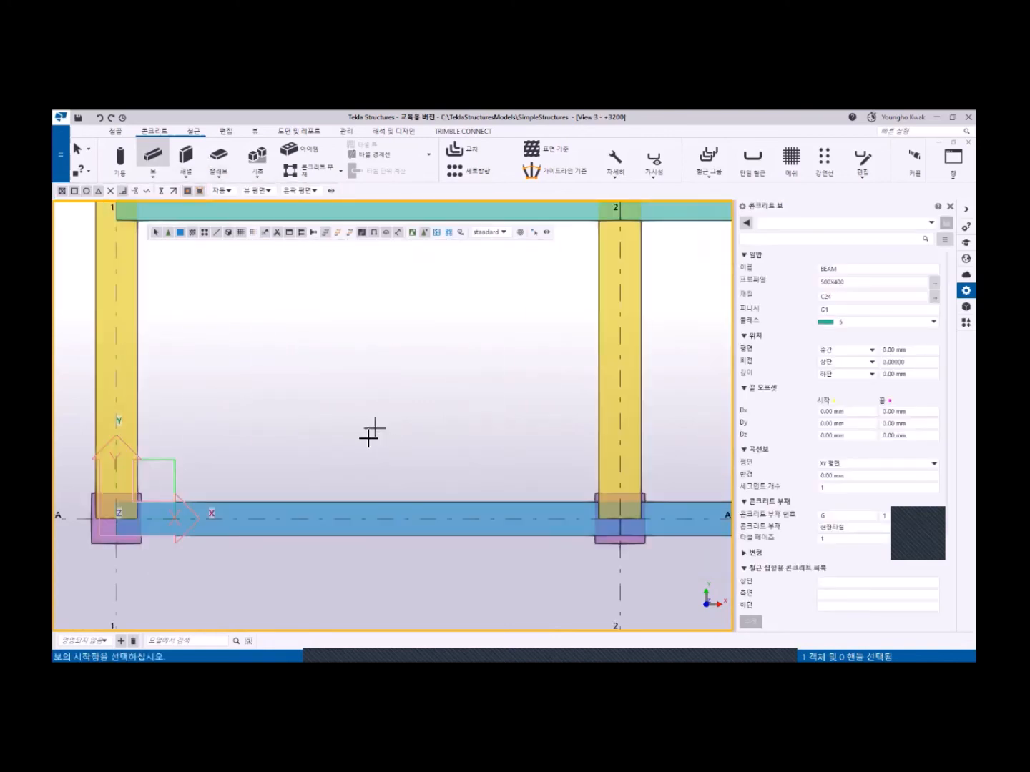
click(368, 500)
middle_drag(370, 345, 357, 459)
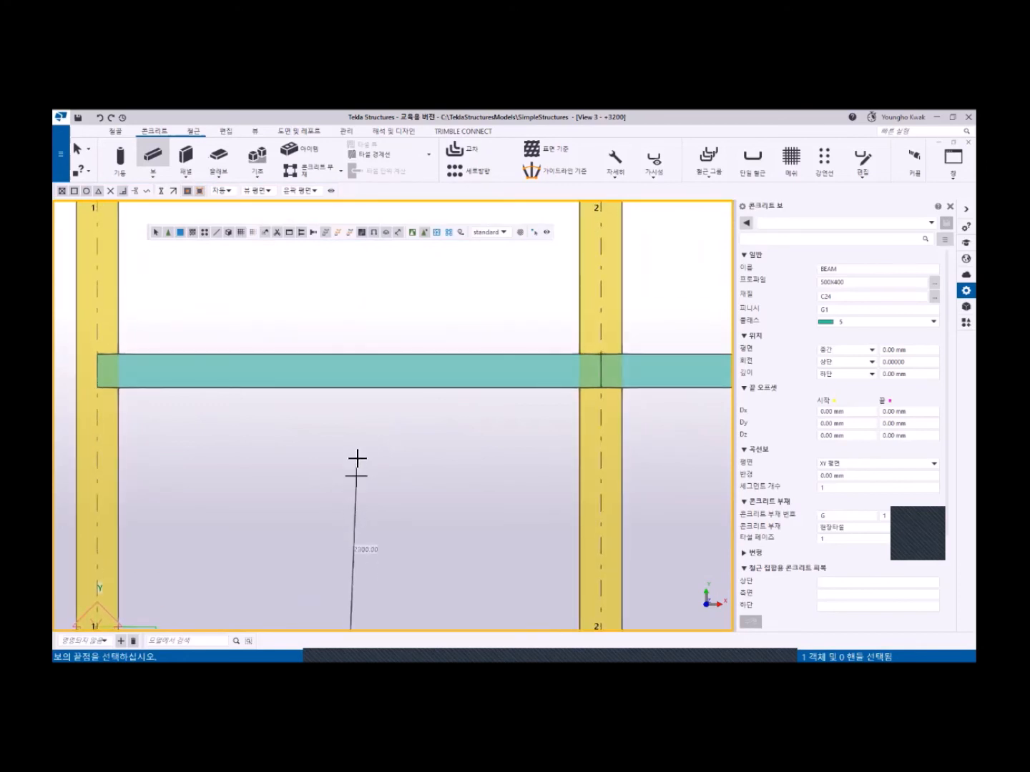
click(351, 391)
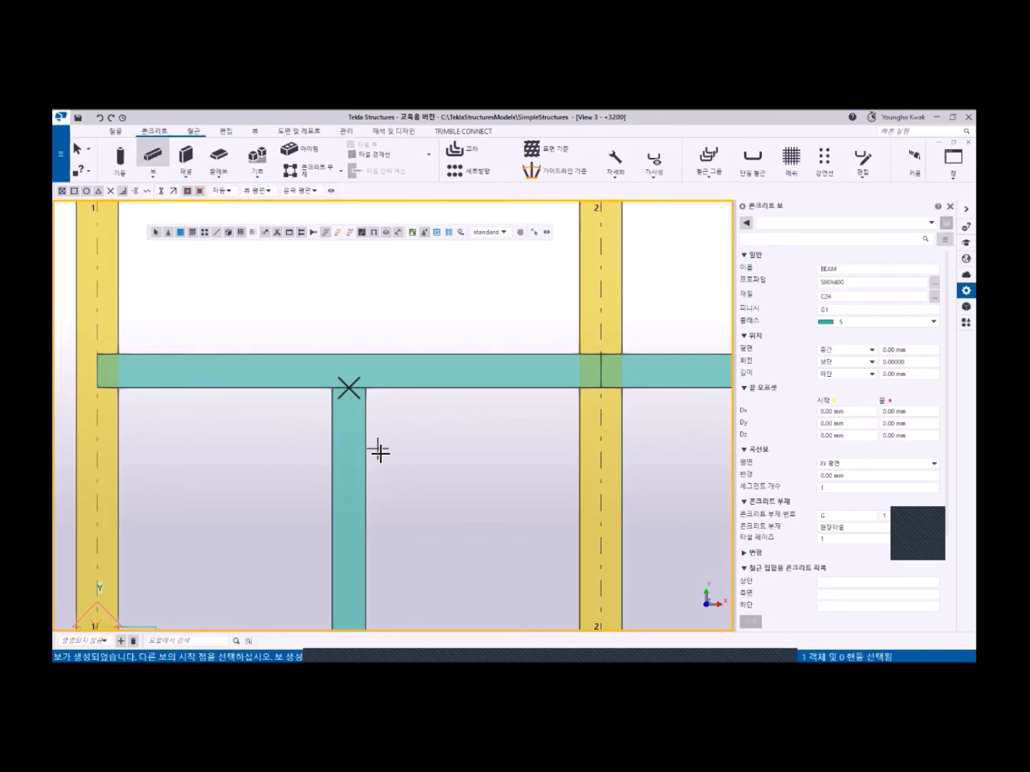
Create a second 500X400 beam from the B1 beam's upper edge midpoint to the grid B girder's inner edge, and end the beam command.
click(356, 357)
middle_drag(365, 298, 365, 506)
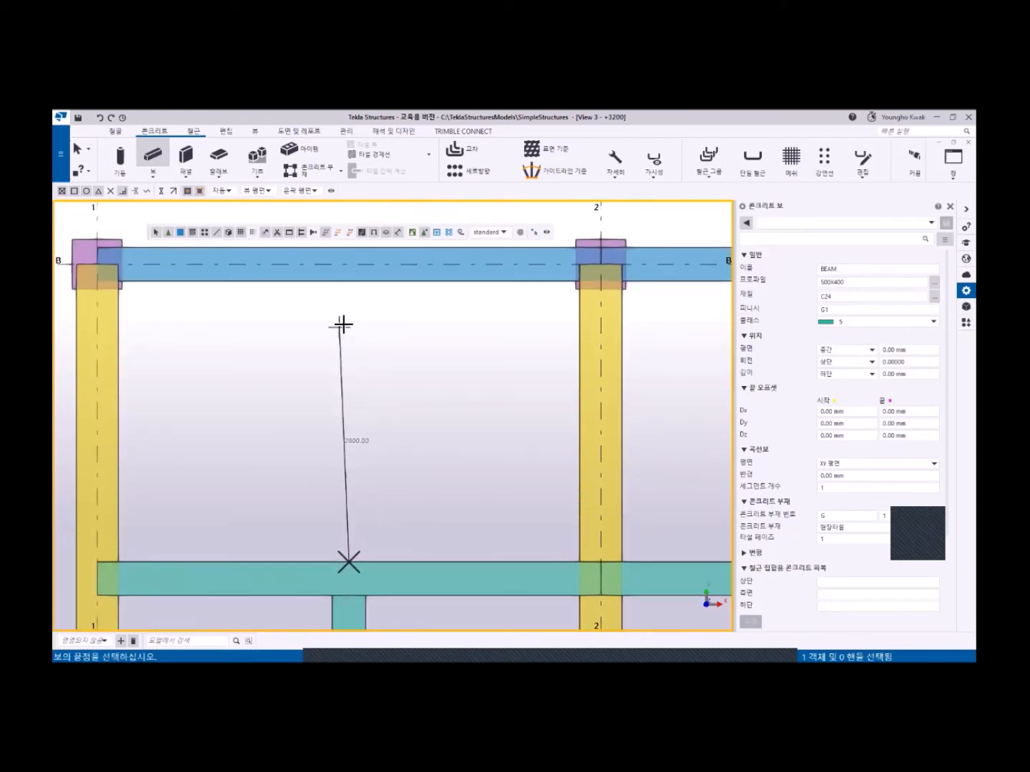
click(351, 283)
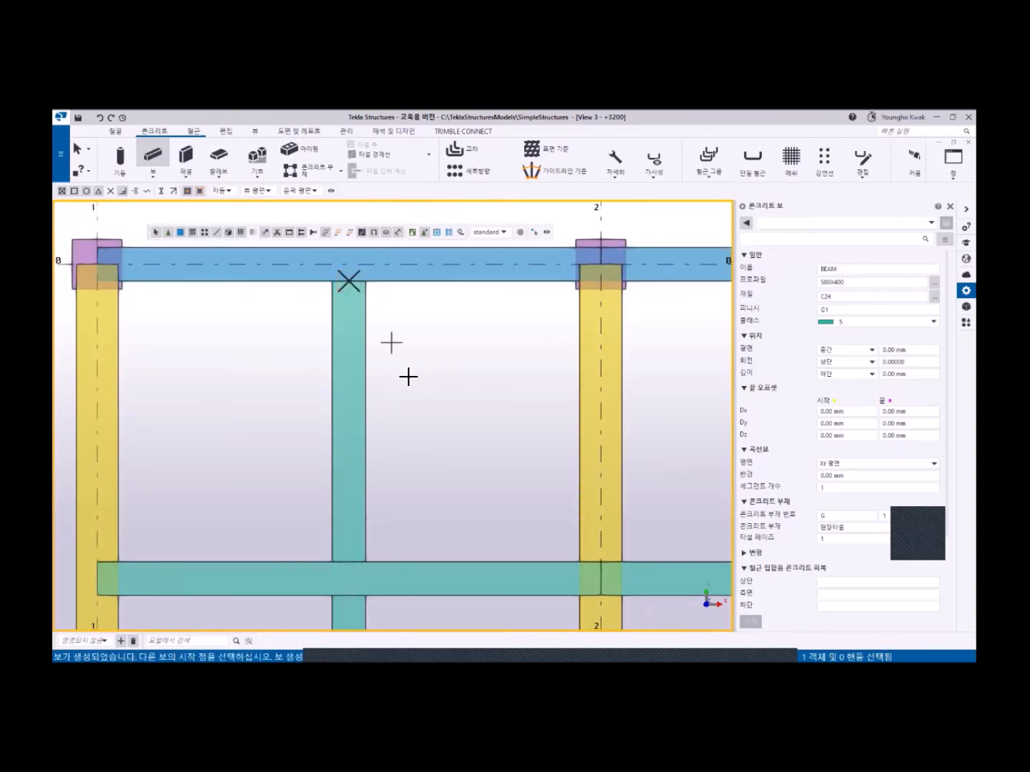
right_click(404, 413)
click(427, 419)
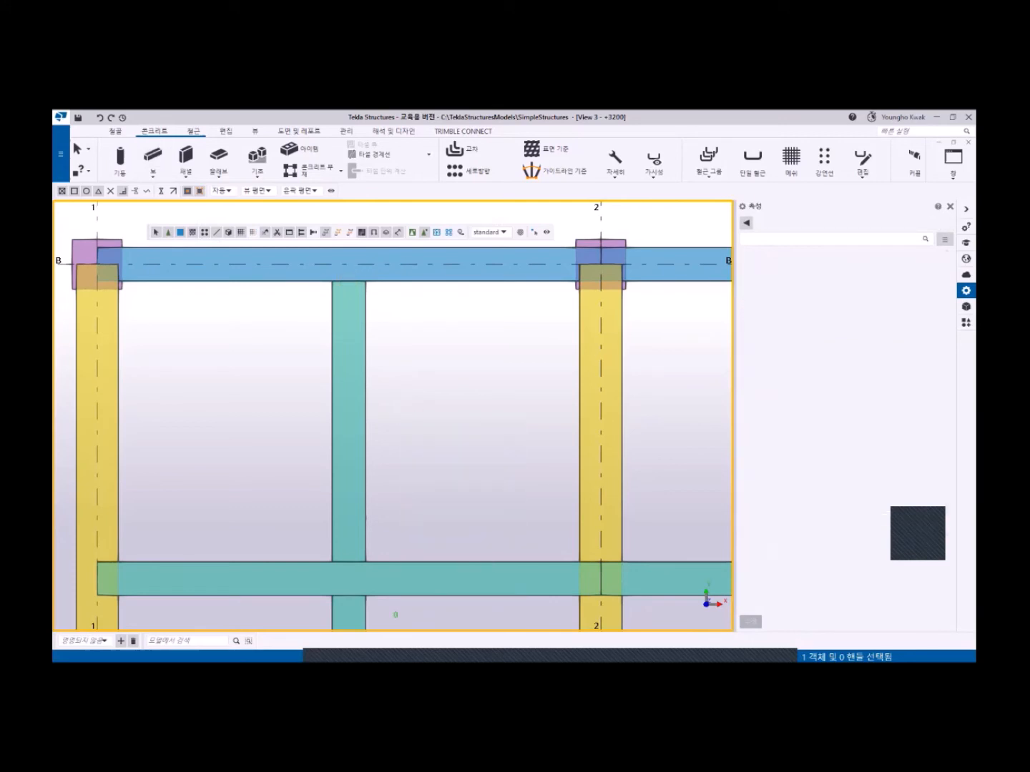
Run a clash check on the B1 beam and the two perpendicular beams between grids 1 and 2, and close the results.
drag(396, 614, 308, 530)
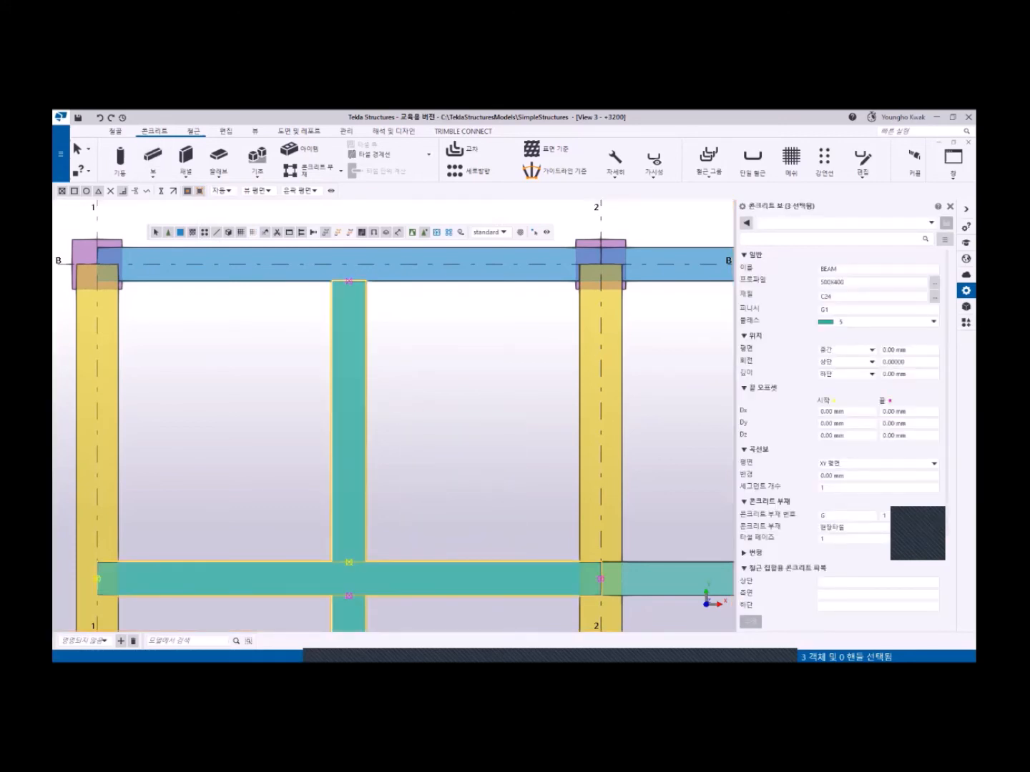
scroll(363, 524, down, 3)
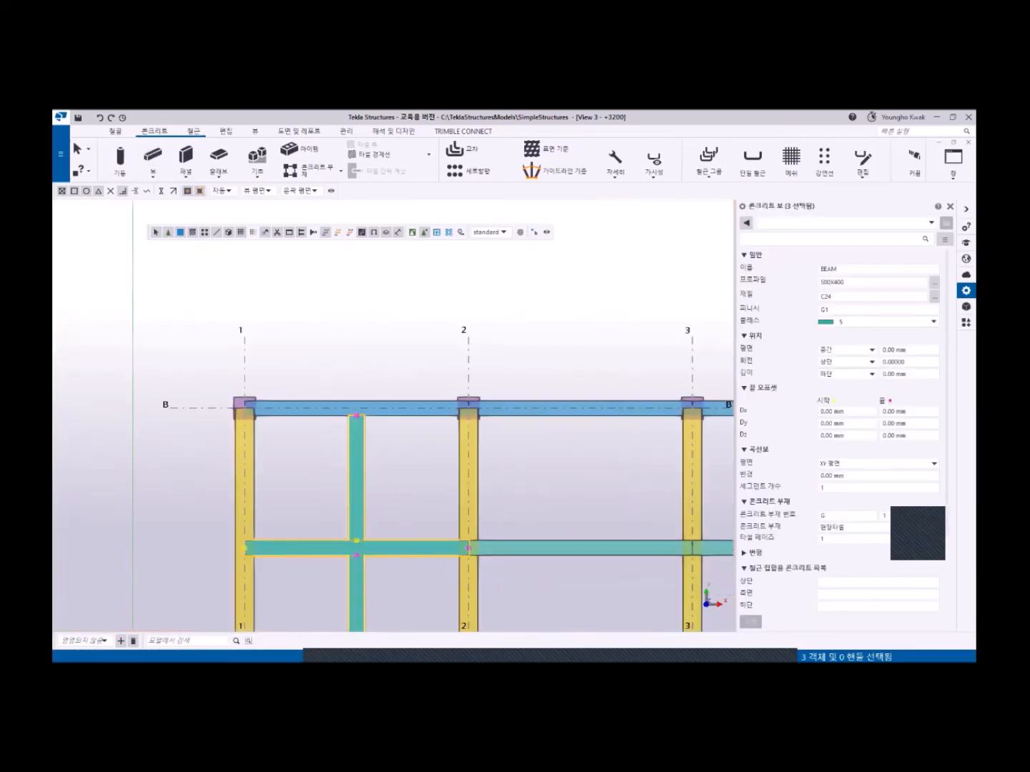
right_click(389, 461)
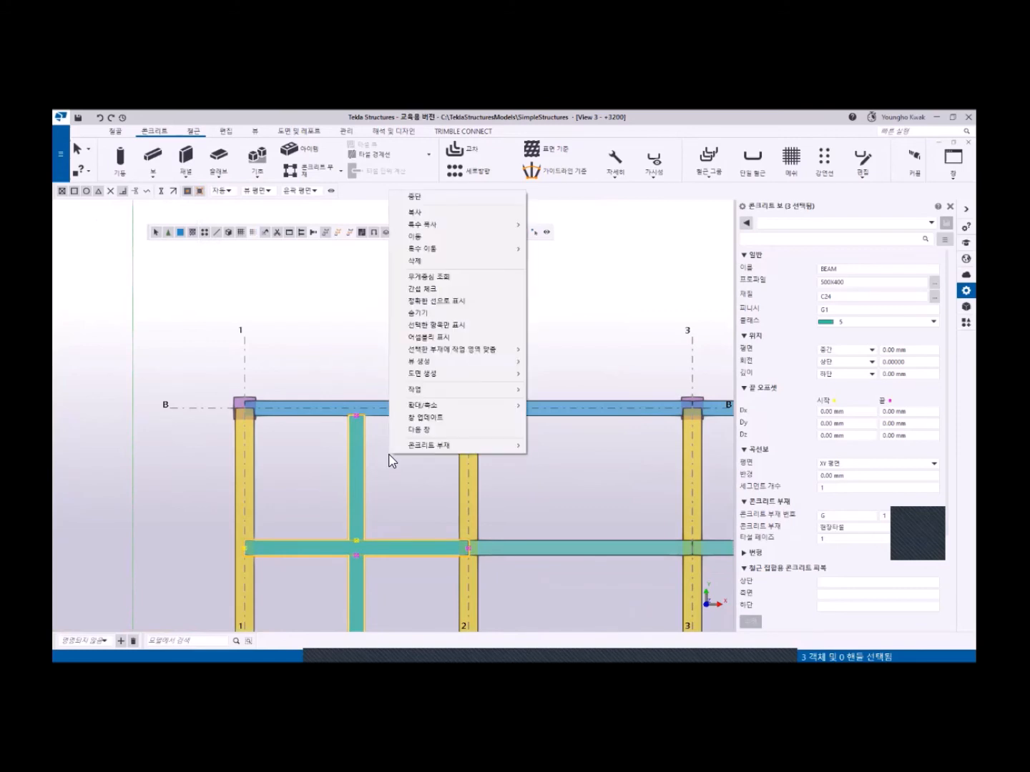
click(422, 289)
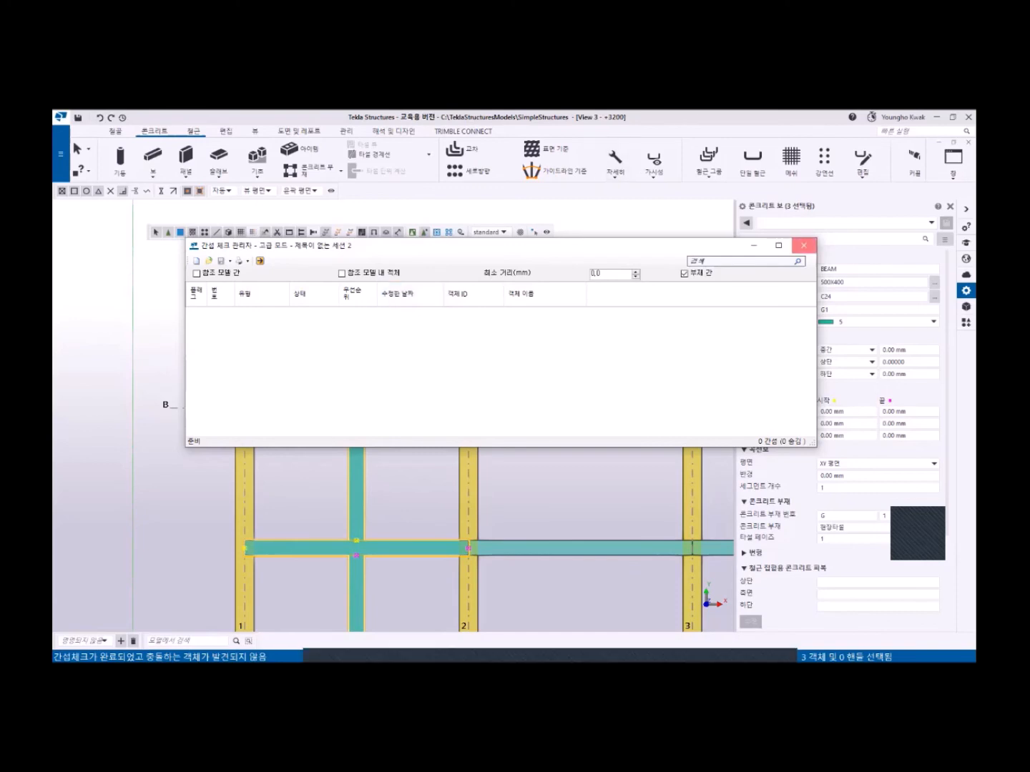
click(803, 245)
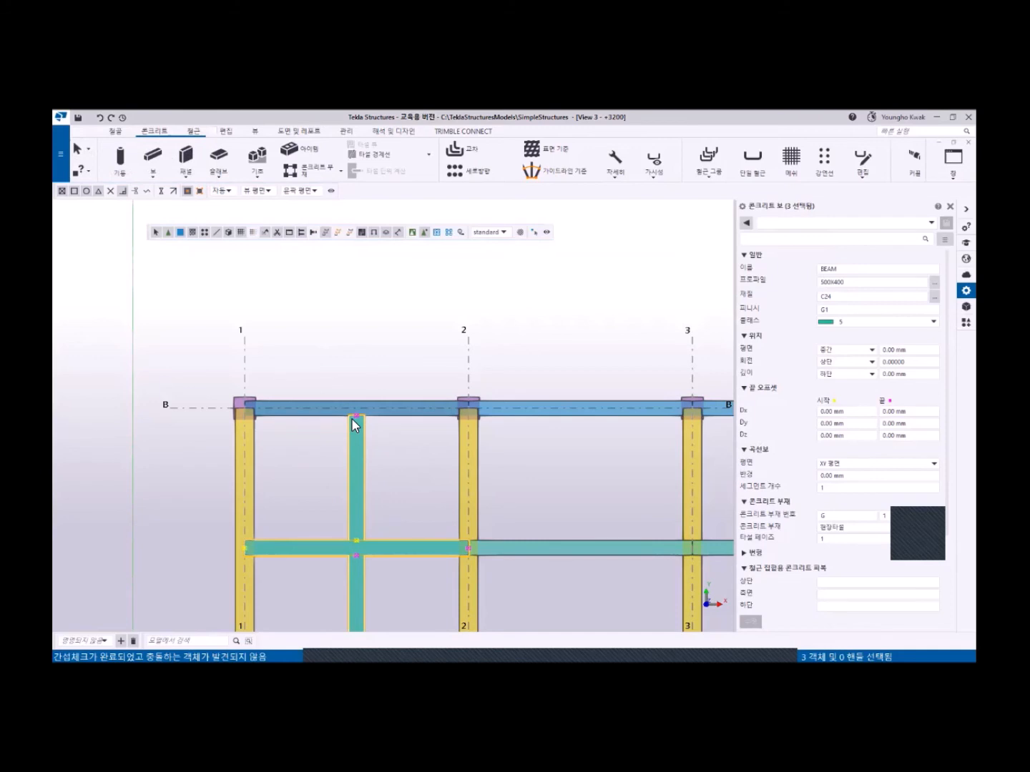
Try out nearest-point snapping with the concrete beam command along the inner edge of the grid B girder.
middle_drag(364, 390, 375, 333)
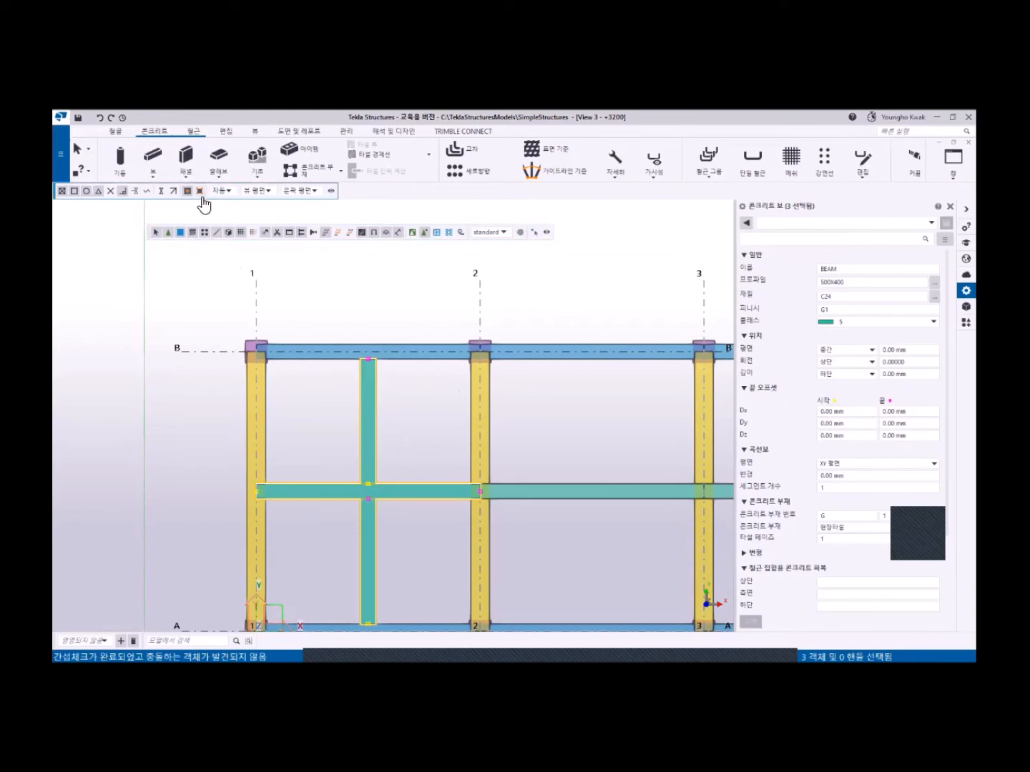
click(154, 158)
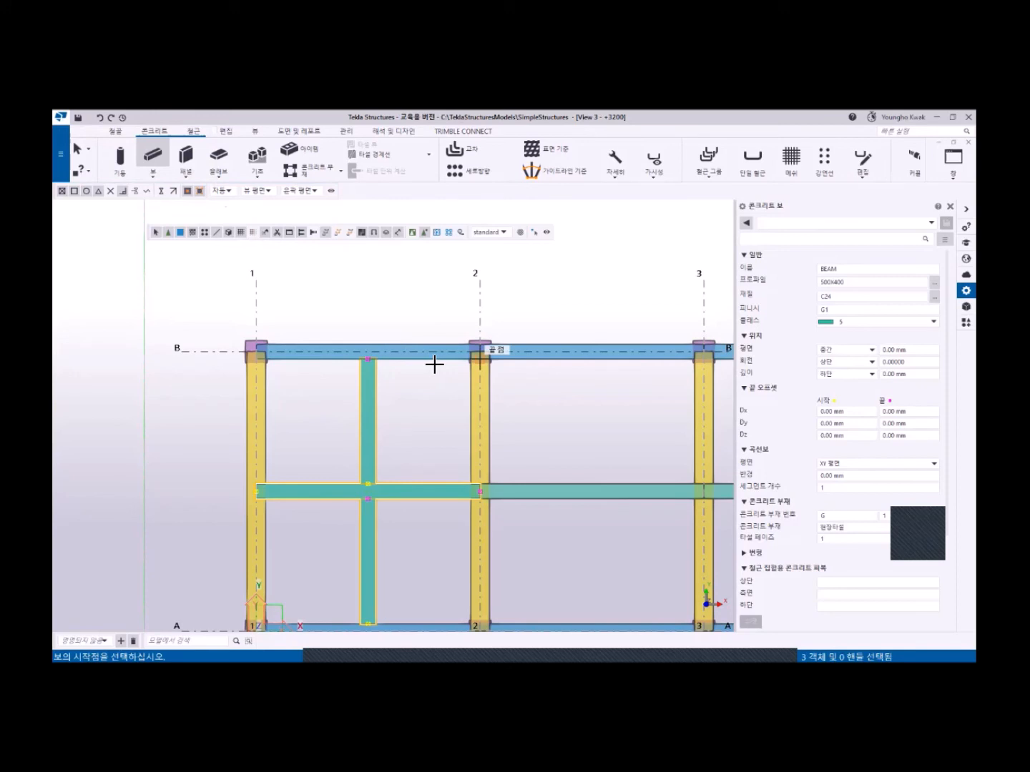
scroll(434, 364, up, 4)
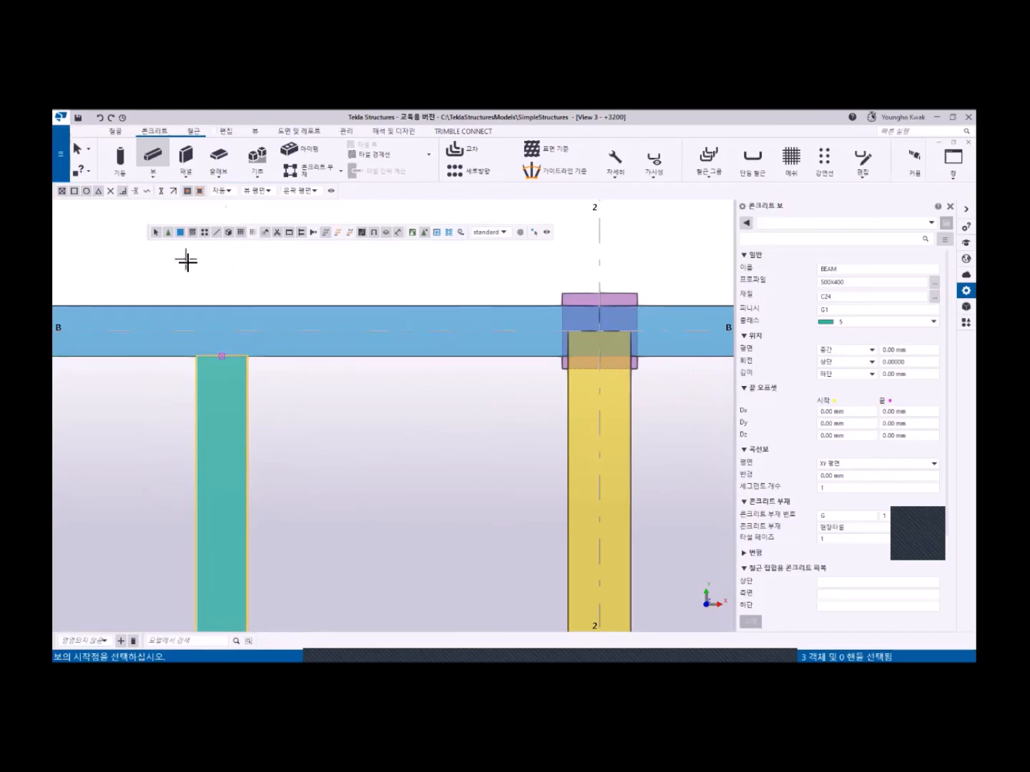
click(162, 191)
click(161, 192)
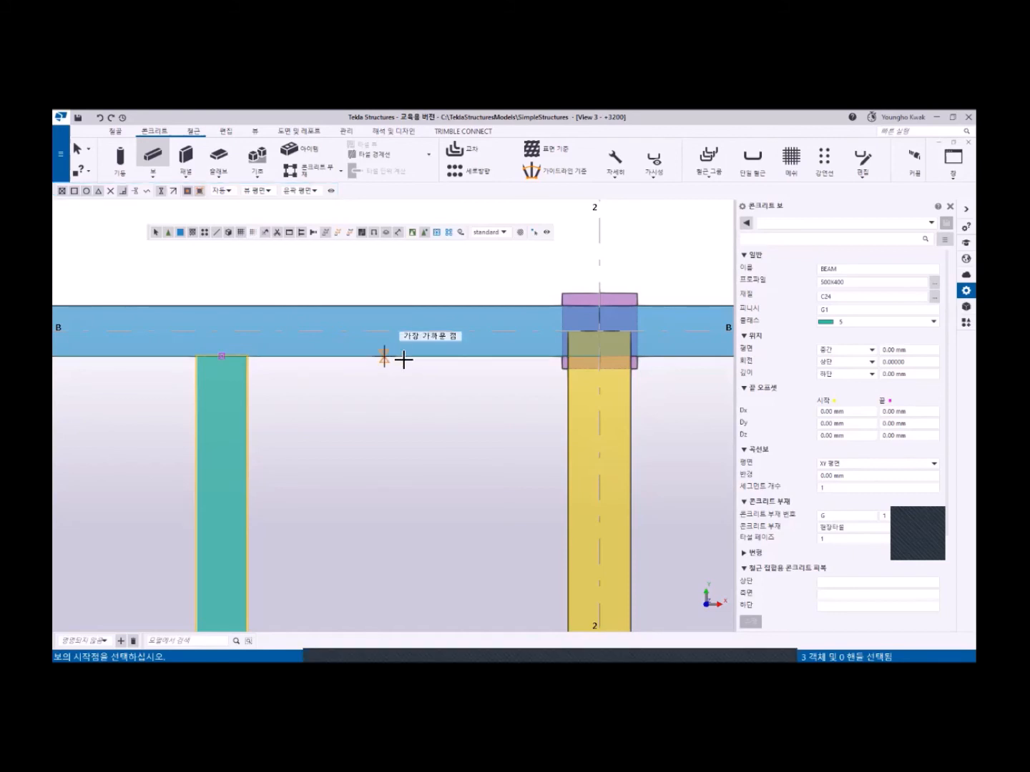
scroll(397, 359, down, 5)
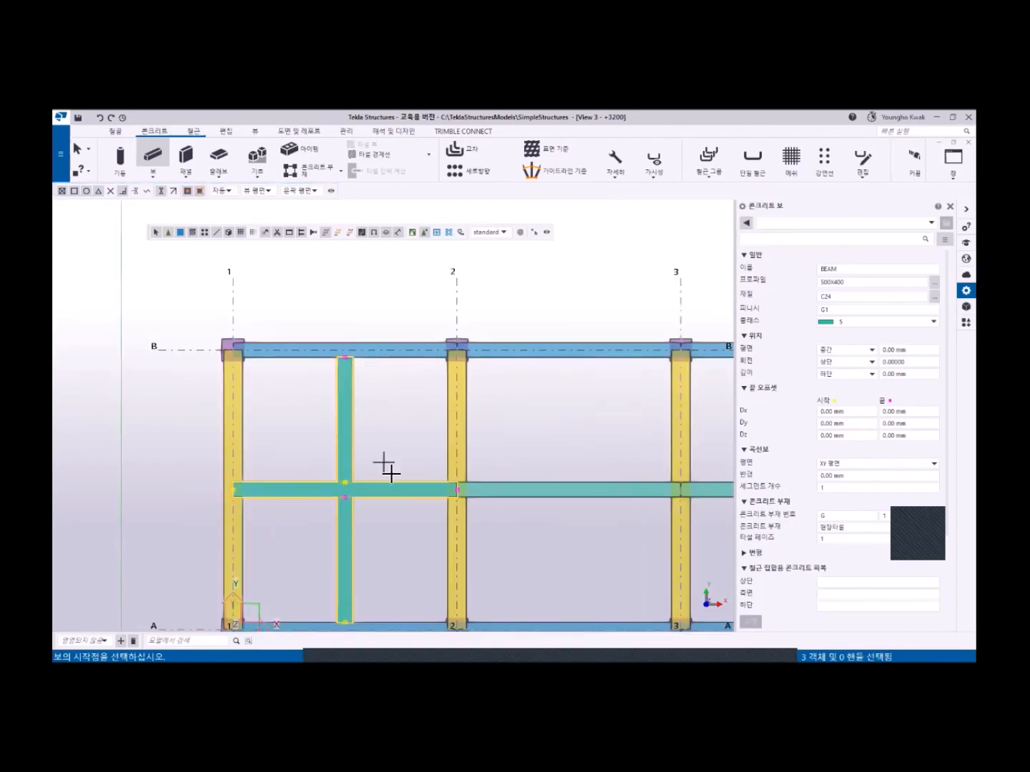
middle_drag(386, 467, 339, 372)
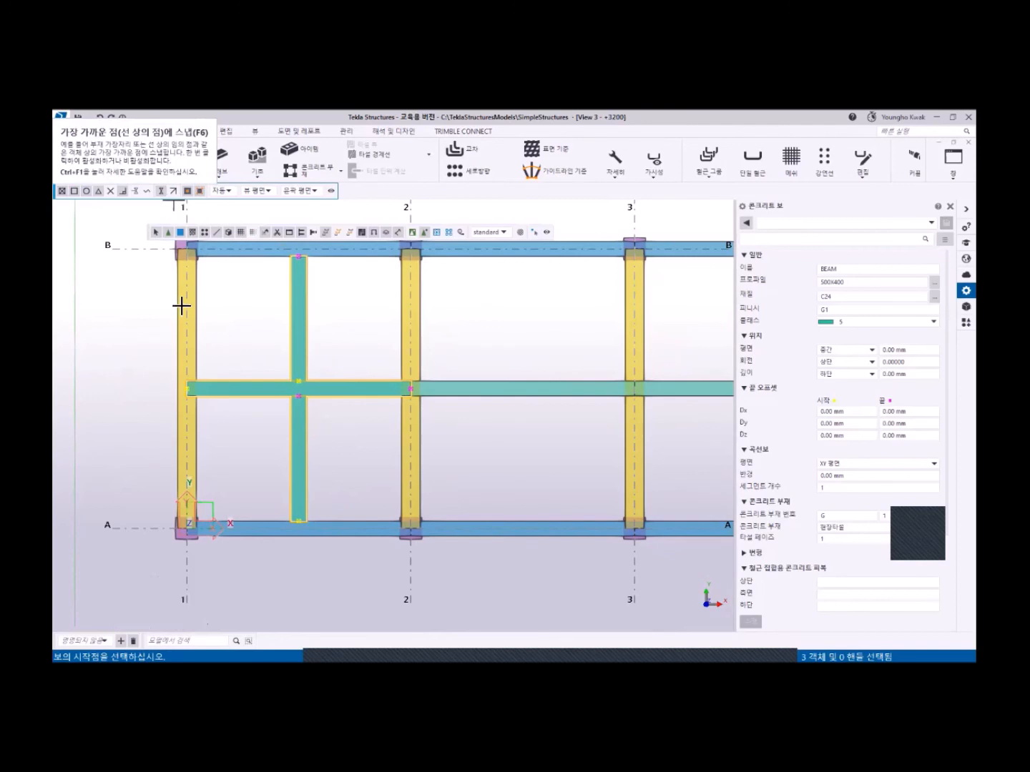
scroll(396, 335, up, 5)
middle_drag(362, 288, 498, 622)
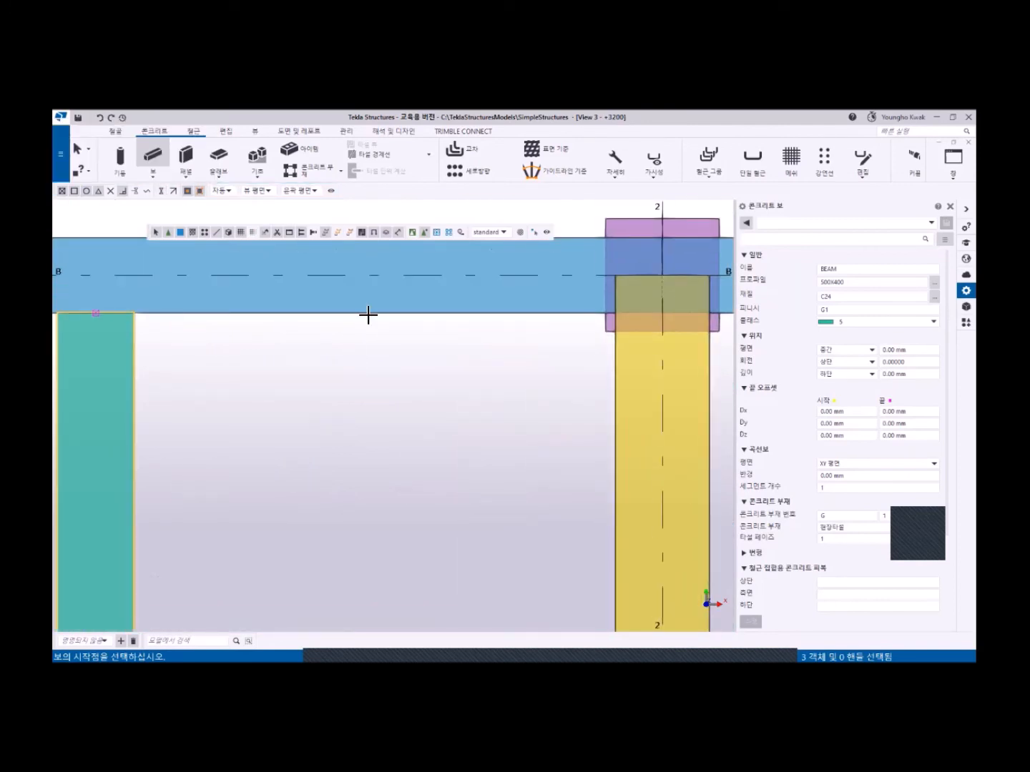
scroll(400, 373, down, 5)
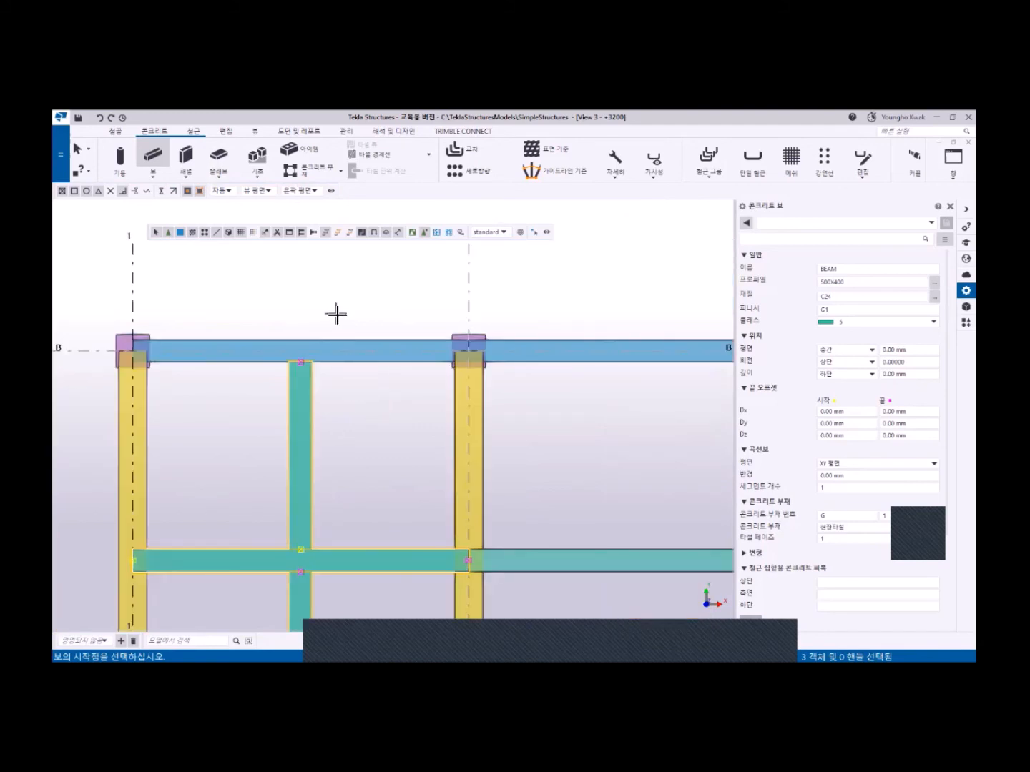
right_click(332, 289)
click(342, 297)
Switch to the plan PDF and mark the start point on grid line 1 of the B2 beam line 1875 mm below grid B.
scroll(296, 435, down, 4)
middle_drag(296, 434, 320, 359)
scroll(320, 364, up, 1)
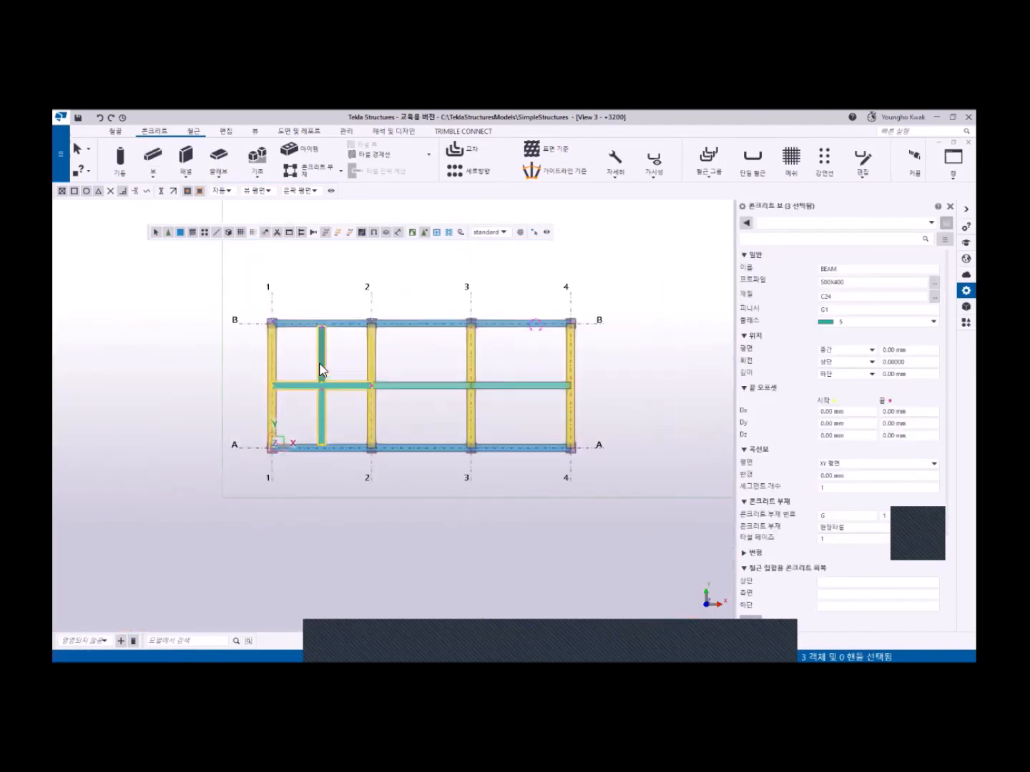
scroll(321, 370, up, 2)
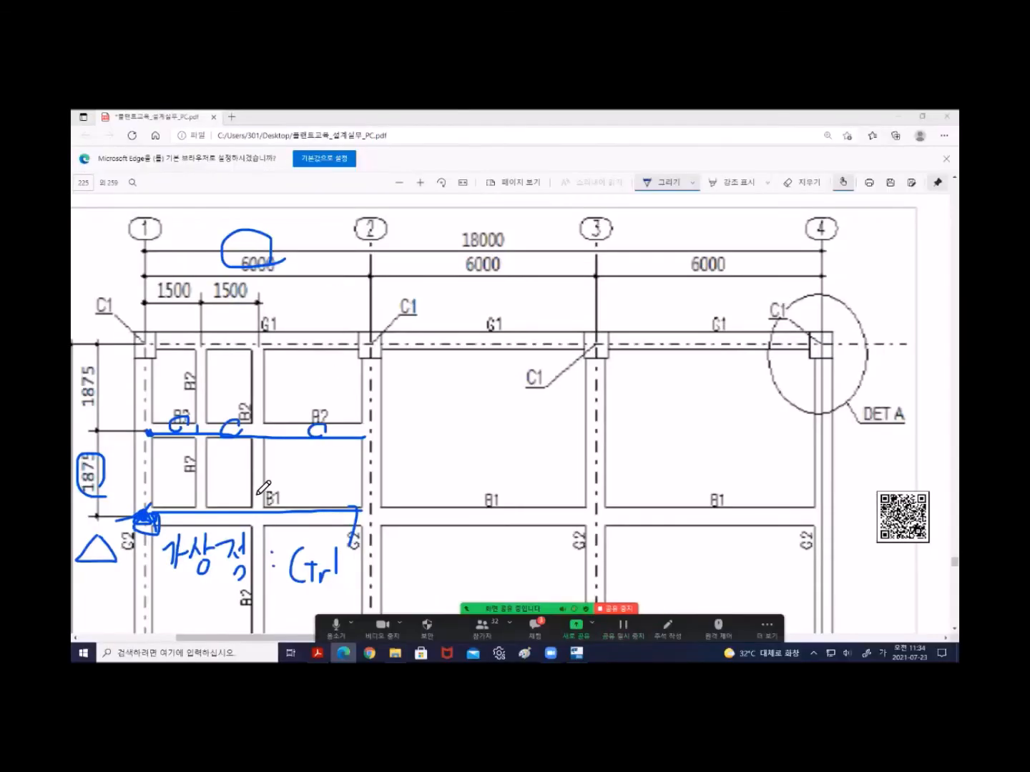
drag(145, 431, 152, 434)
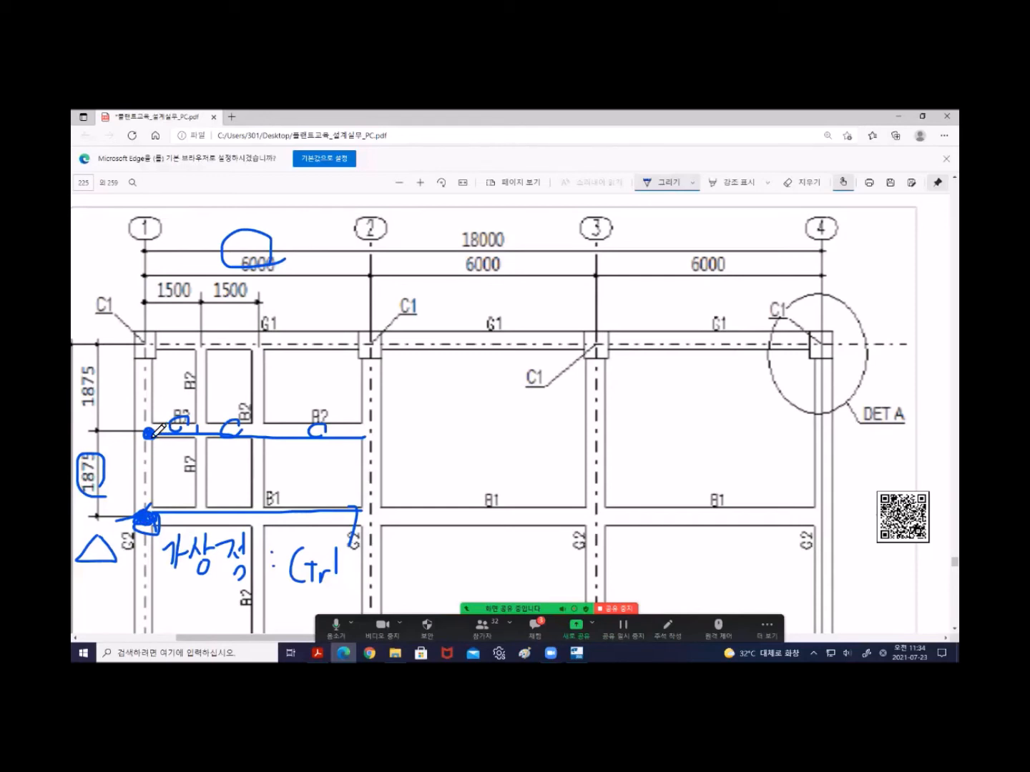
Look over the lower part of the plan PDF and switch back to the +3200 view in Tekla Structures.
scroll(152, 432, down, 3)
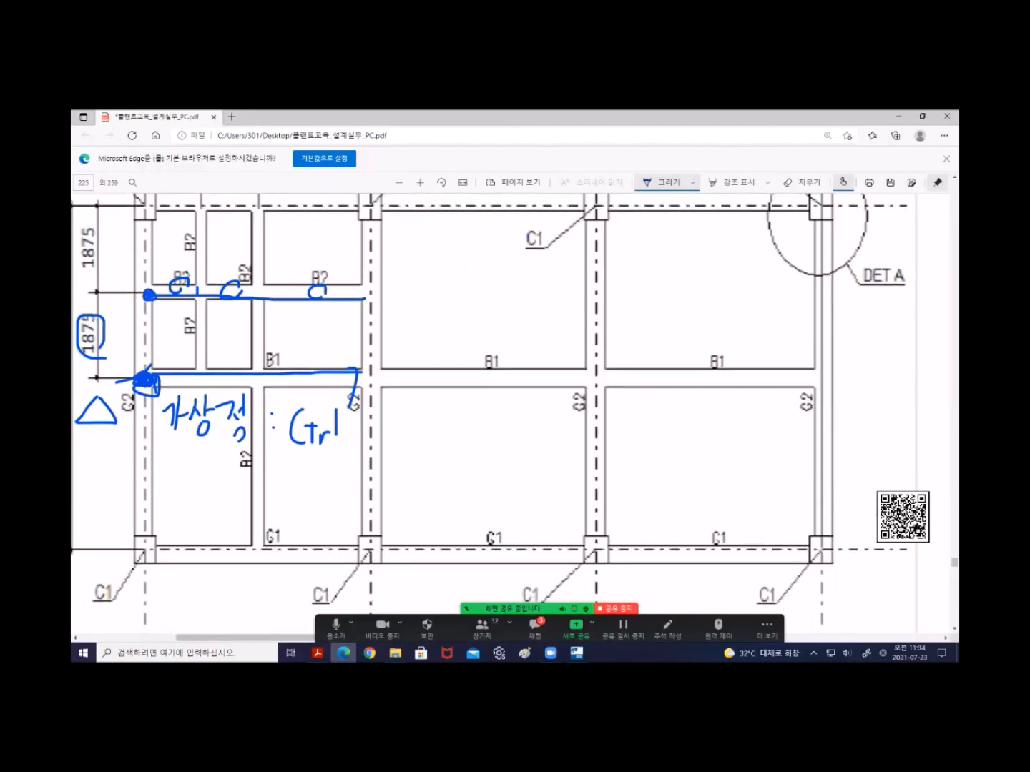
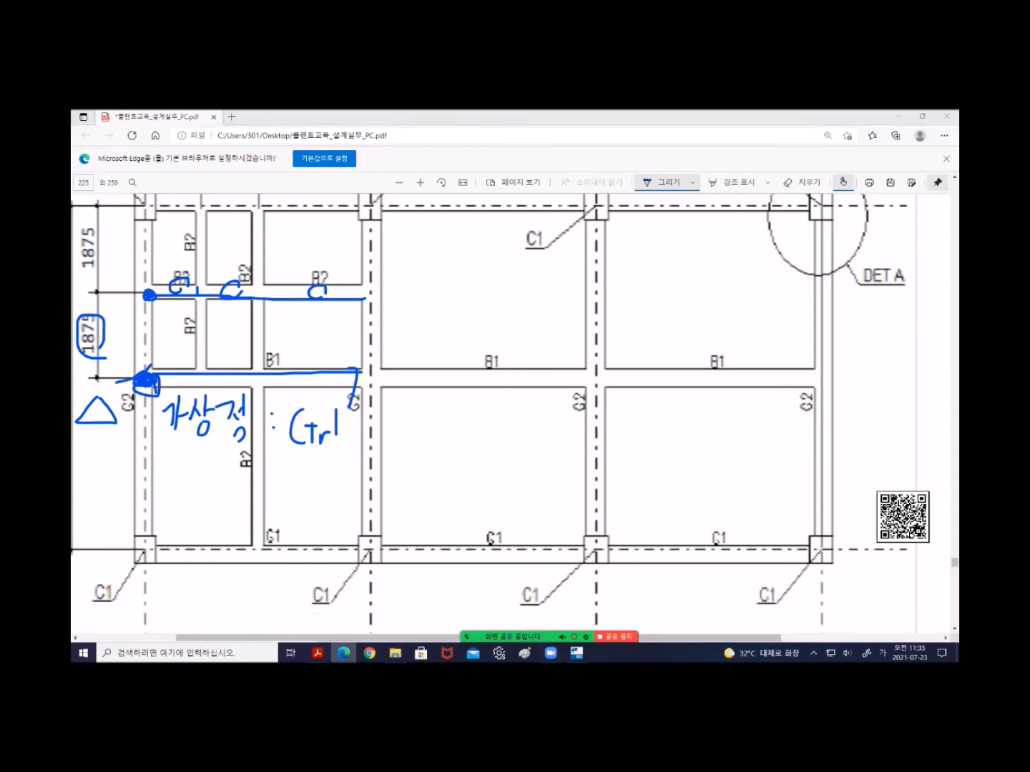
key(alt+Tab)
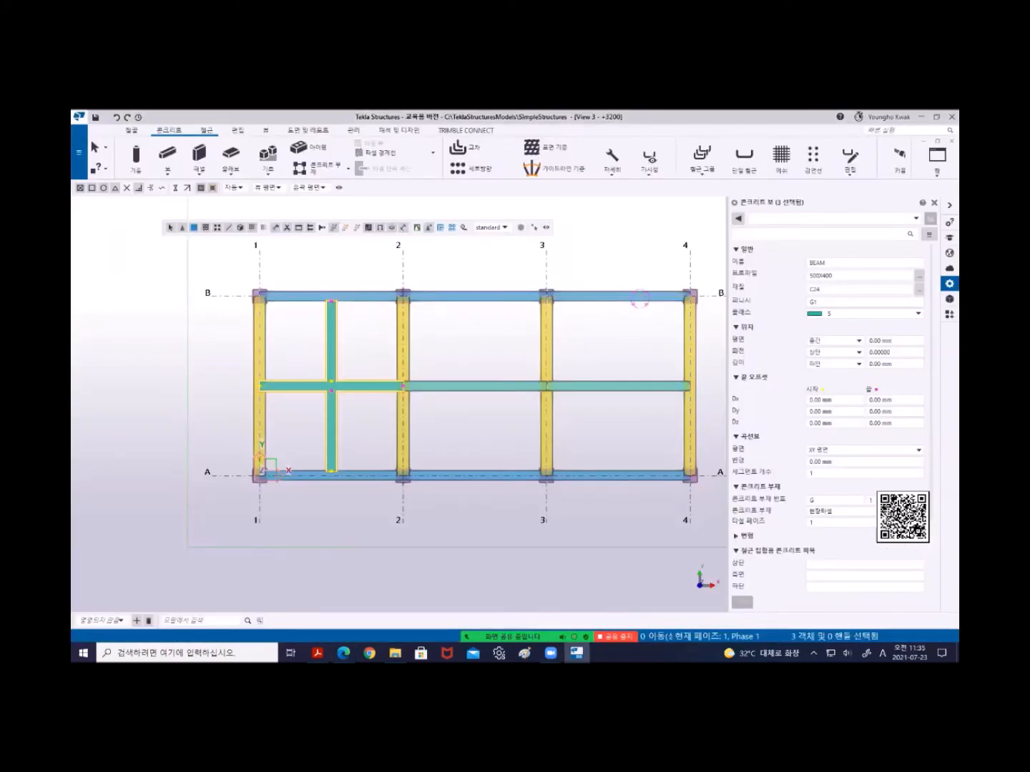
middle_drag(325, 447, 290, 477)
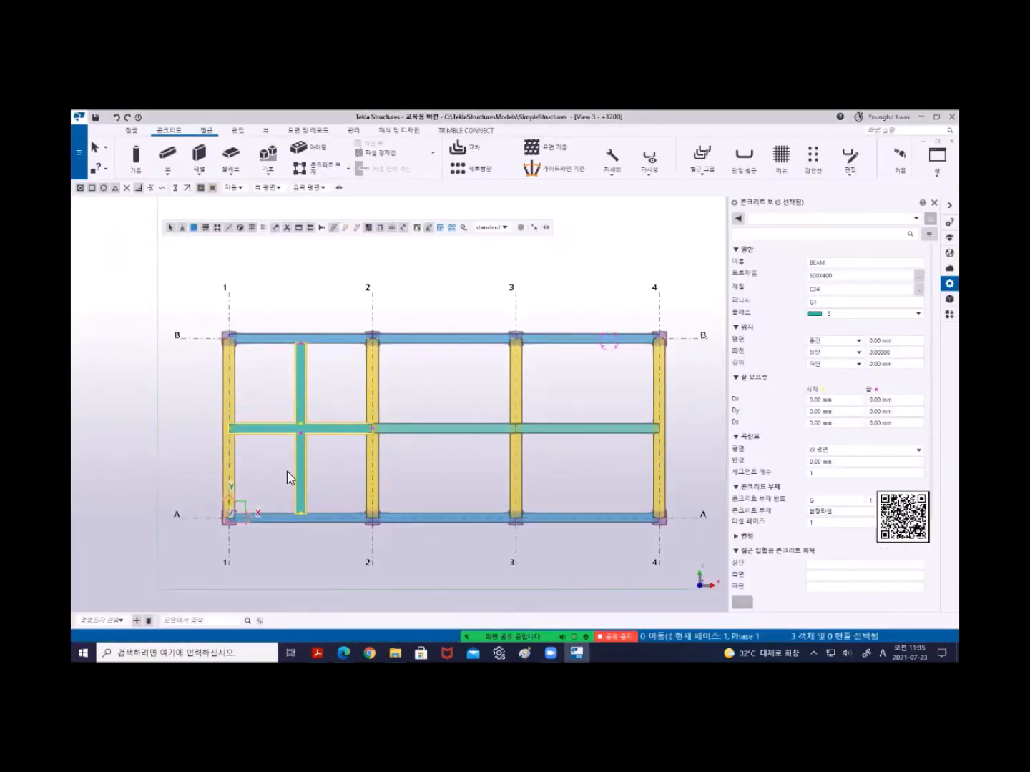
scroll(254, 429, up, 2)
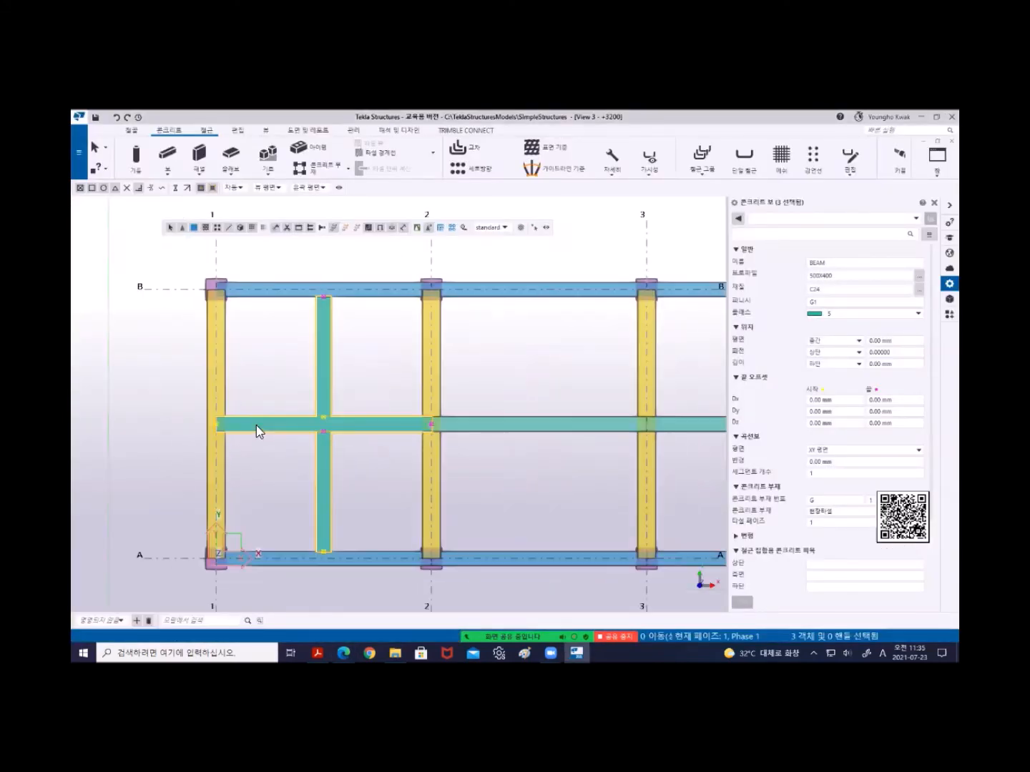
click(168, 154)
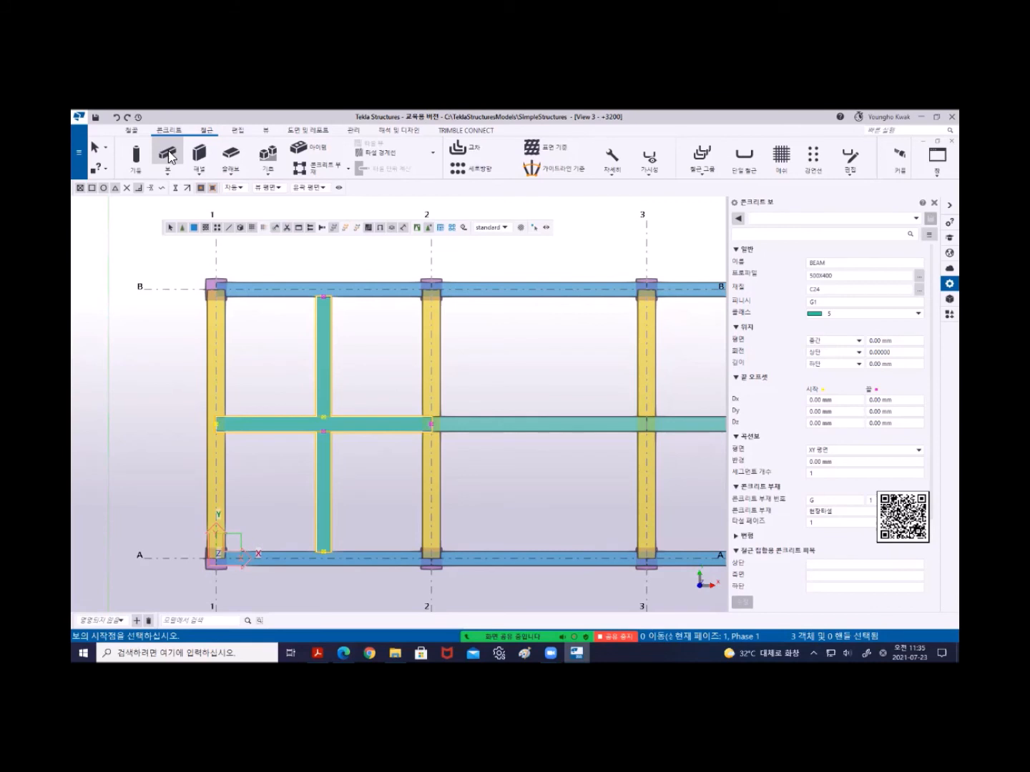
click(169, 155)
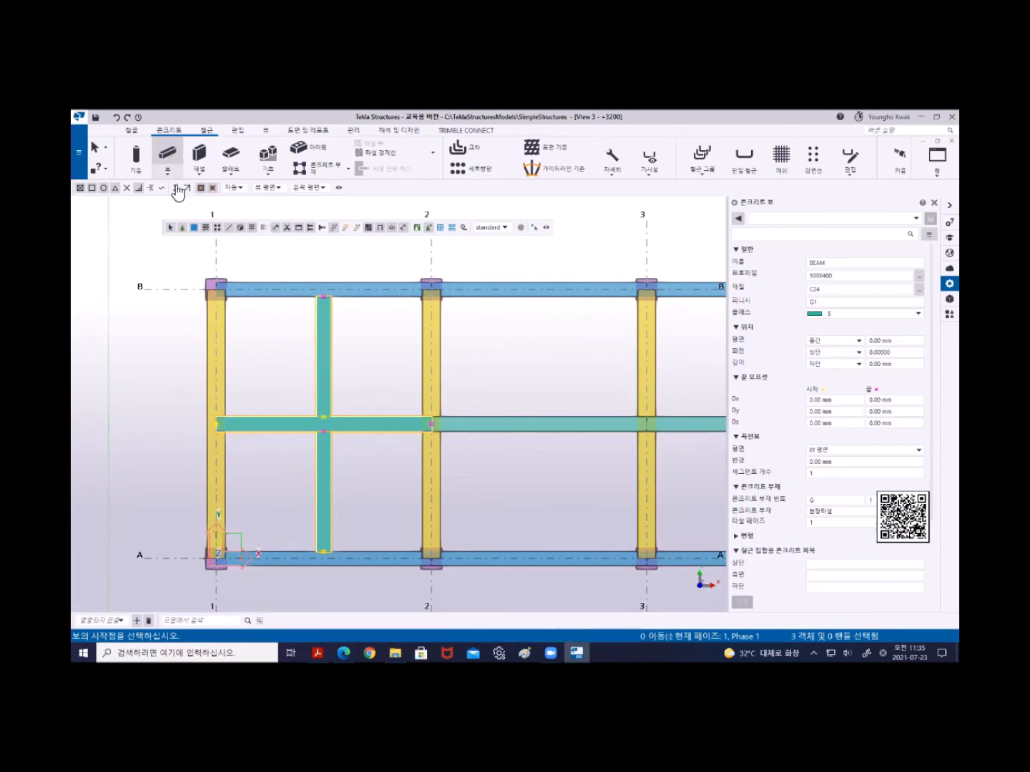
click(217, 424)
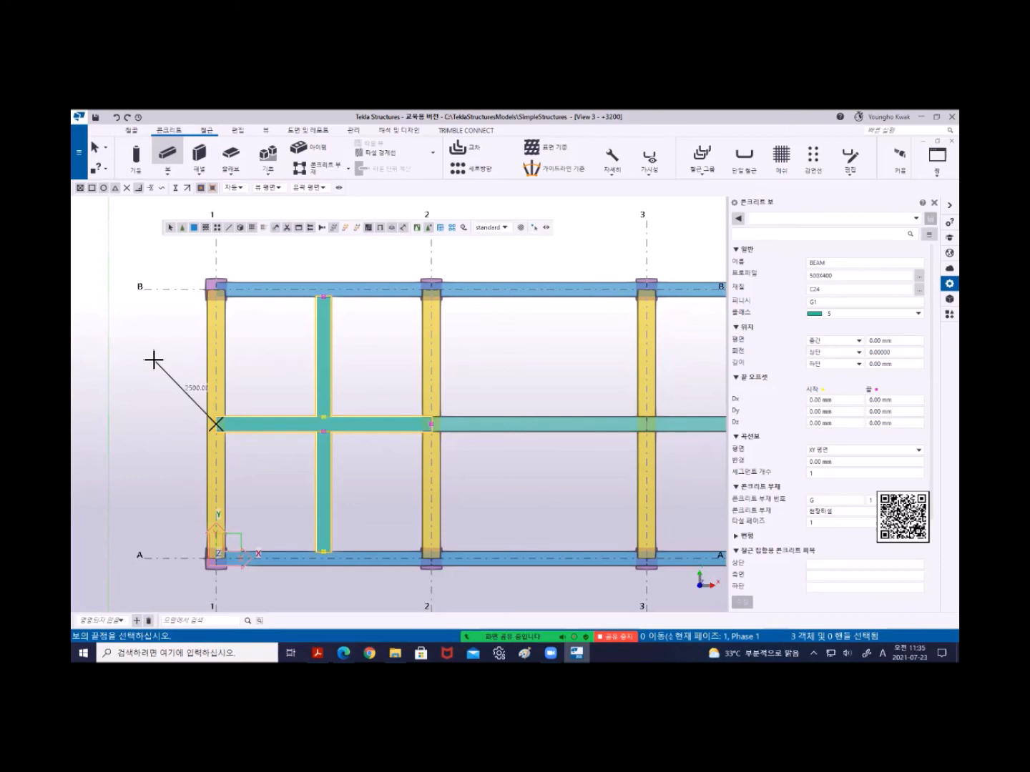
key(Escape)
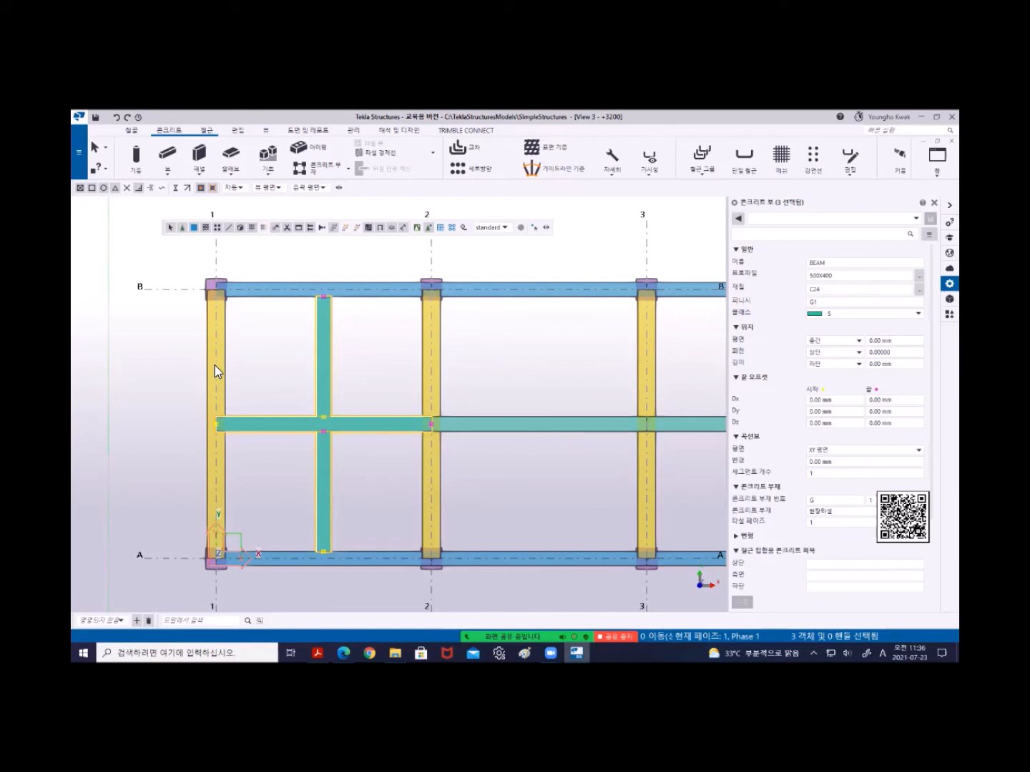
Start the concrete beam command and load the saved B2 500X300 beam properties.
click(176, 161)
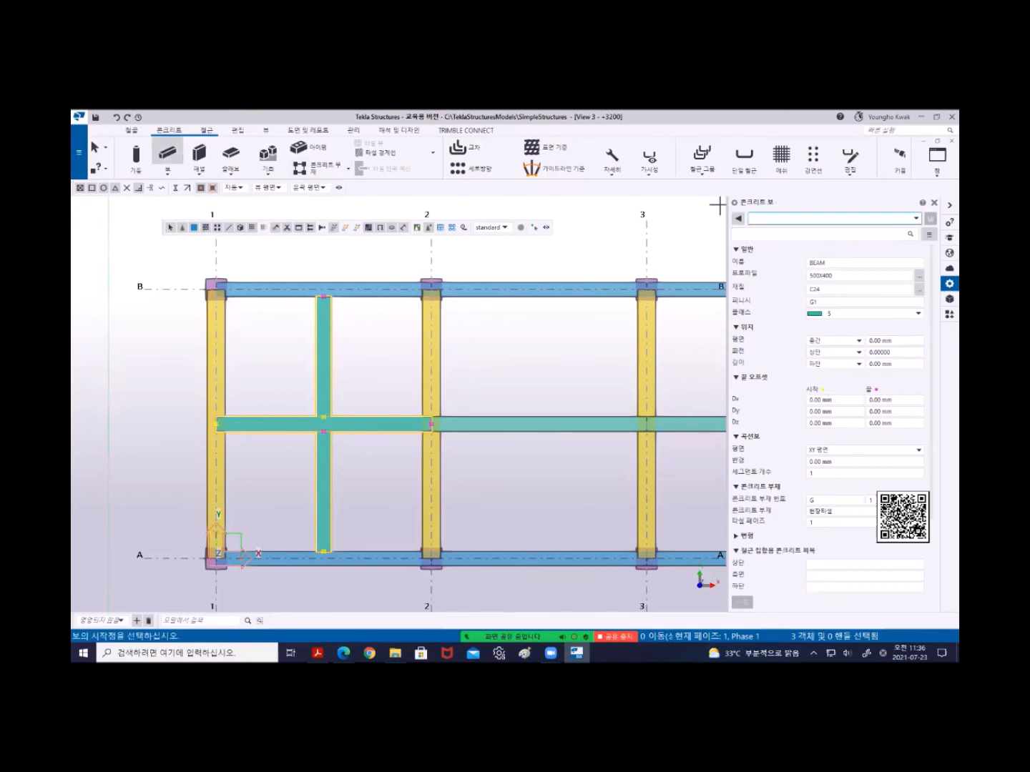
click(916, 219)
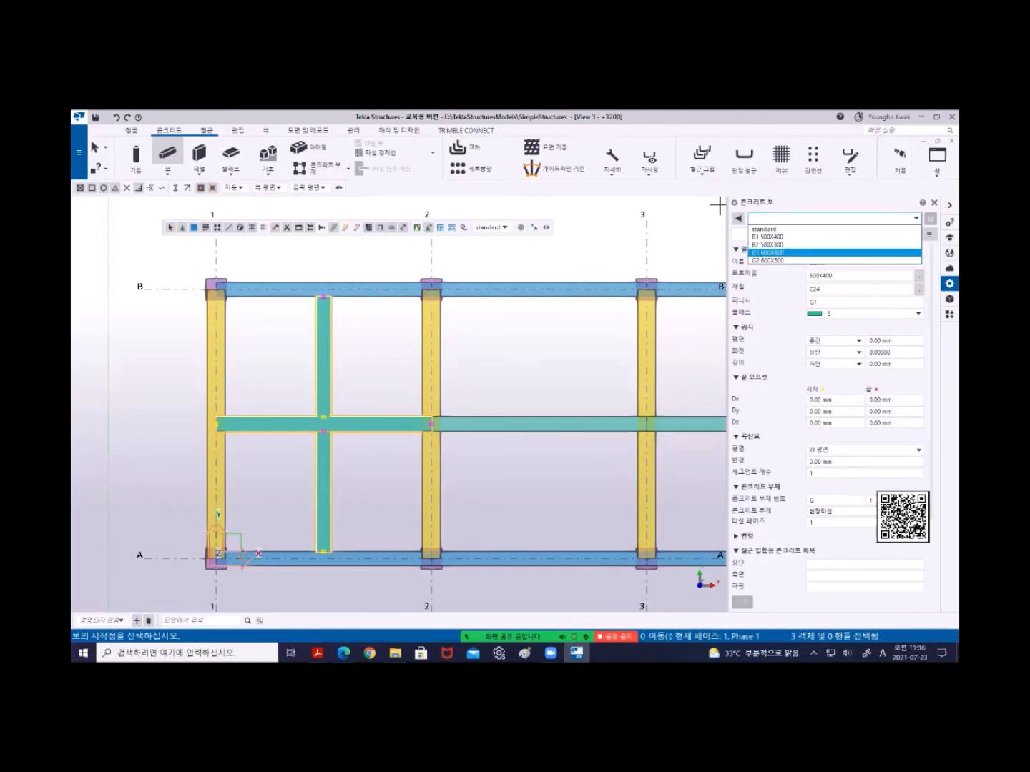
click(768, 245)
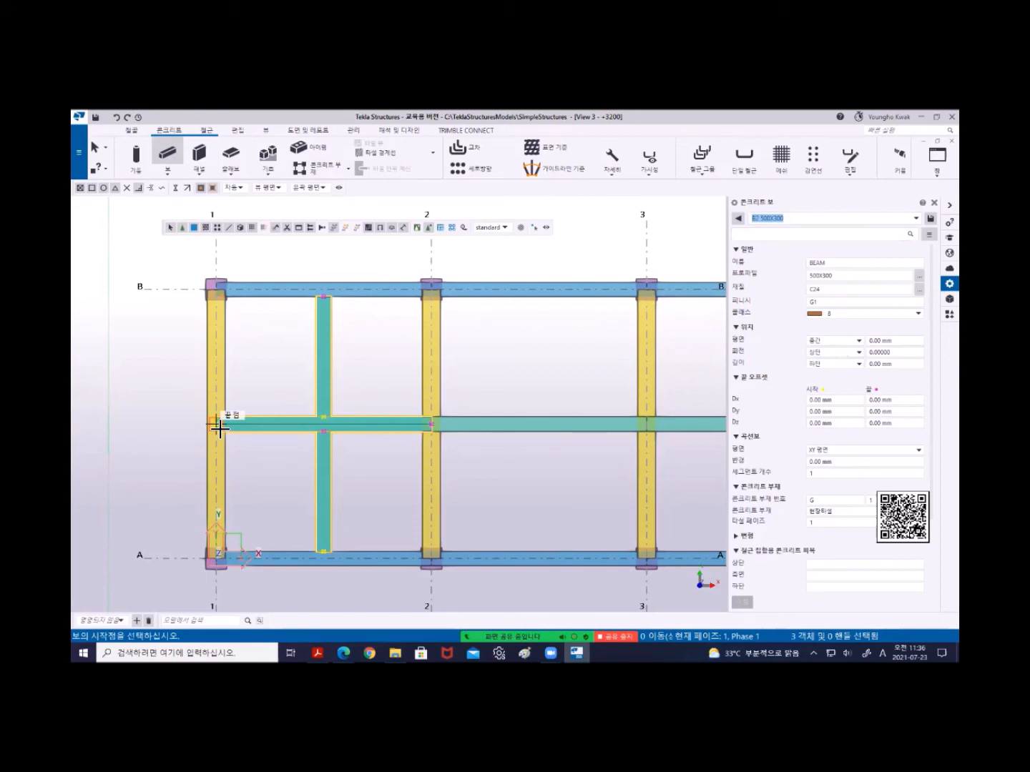
text(r)
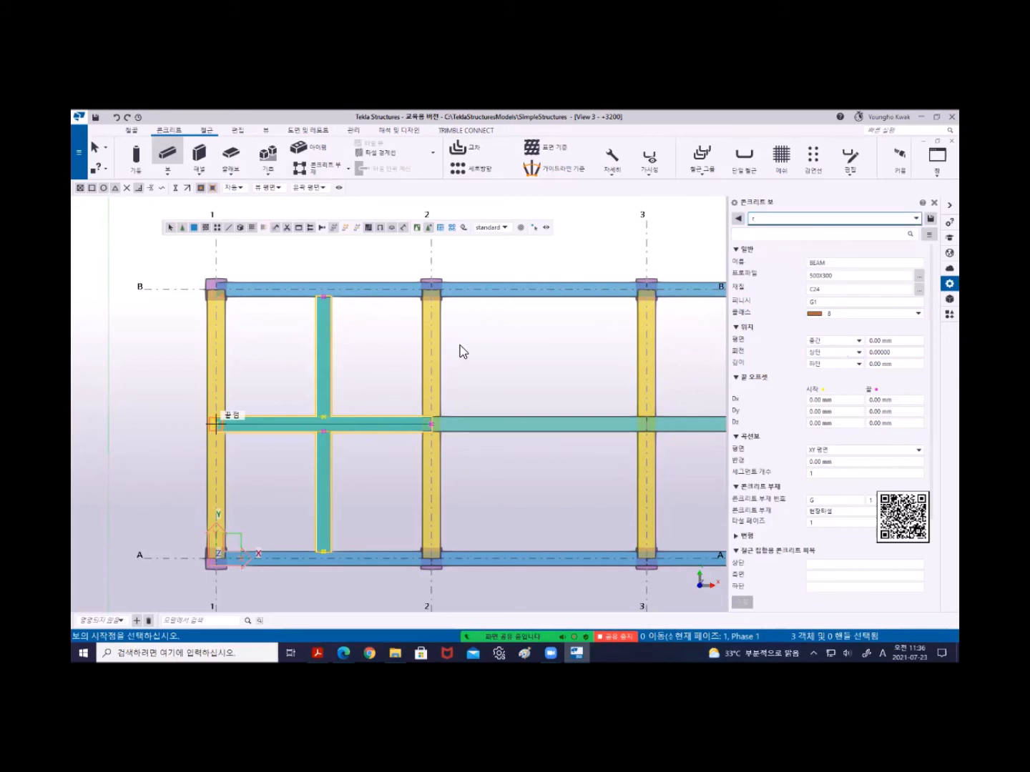
Try to place the beam's start point on grid line 1 with the relative coordinates @0,1875, and cancel the command.
text(@)
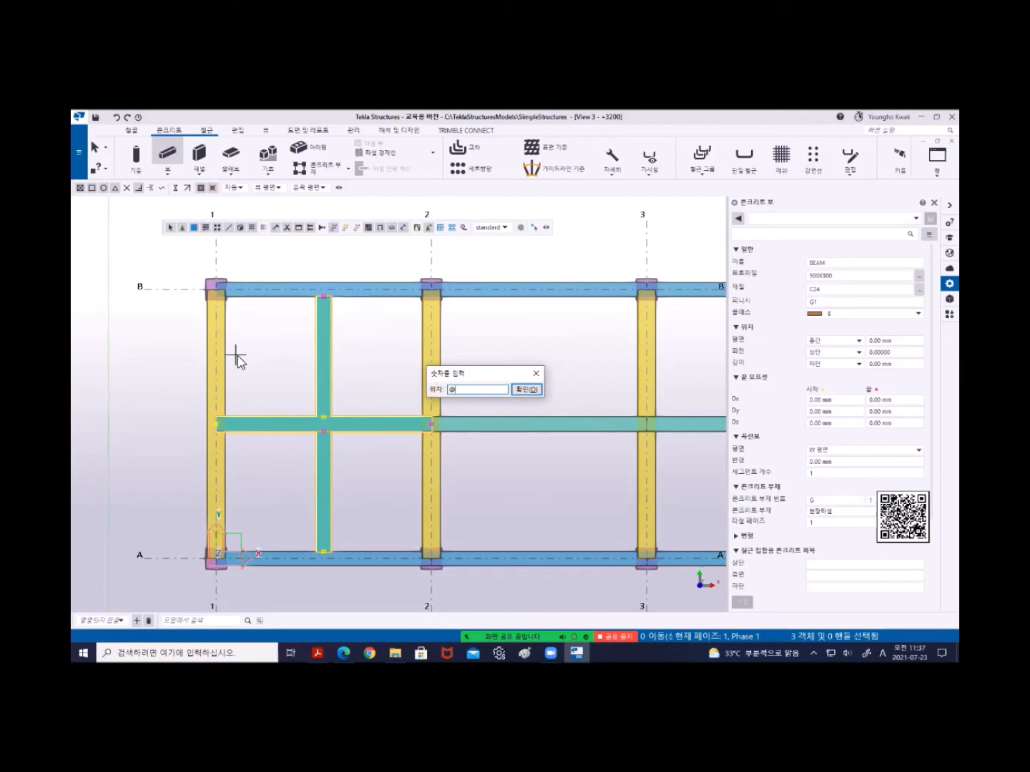
text(0)
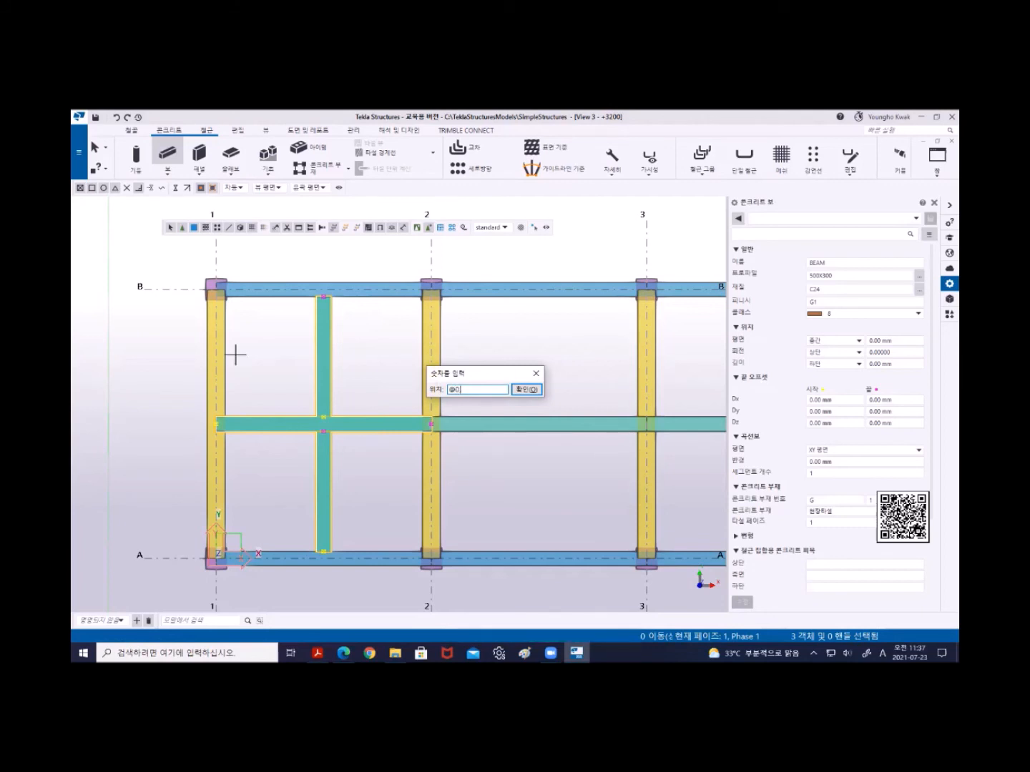
text(,1875)
key(Return)
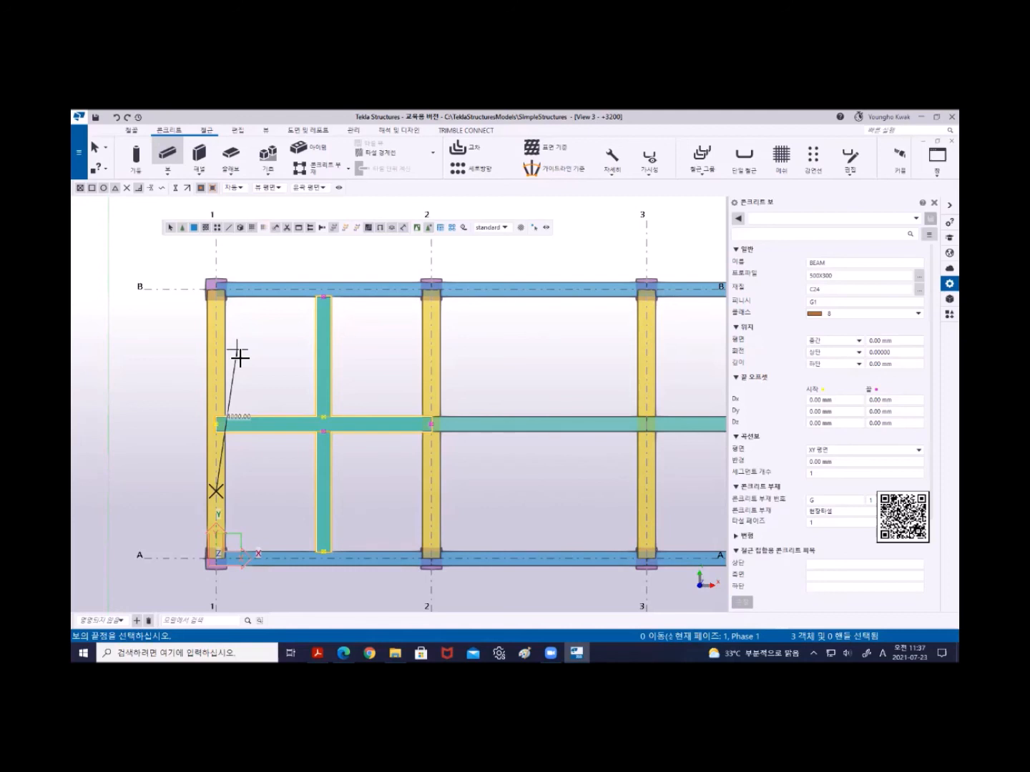
key(Escape)
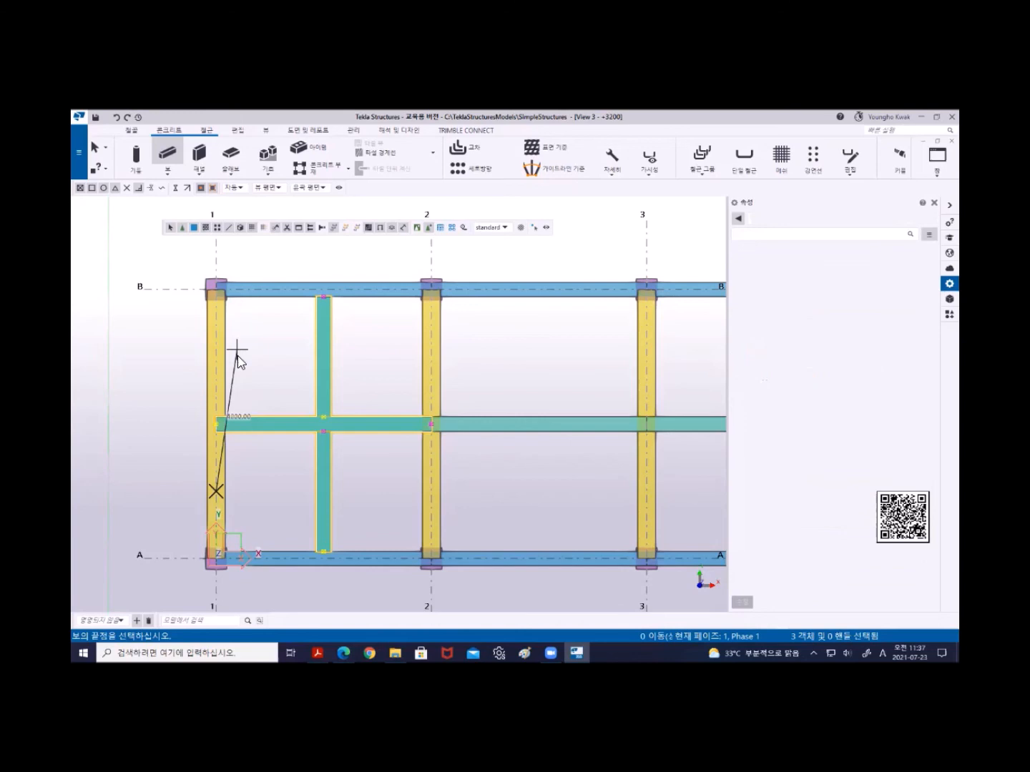
key(Escape)
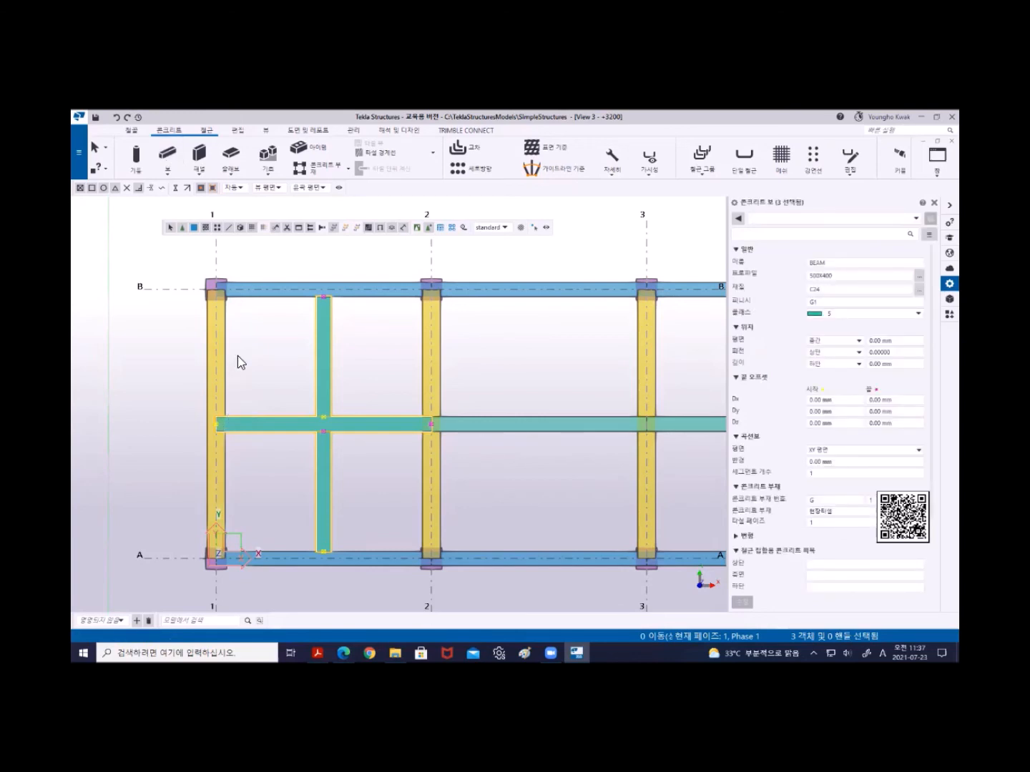
Try out a 1875 mm long 500X300 beam on grid line 1 from the B1 beam's start point toward grid B, and delete it.
click(170, 156)
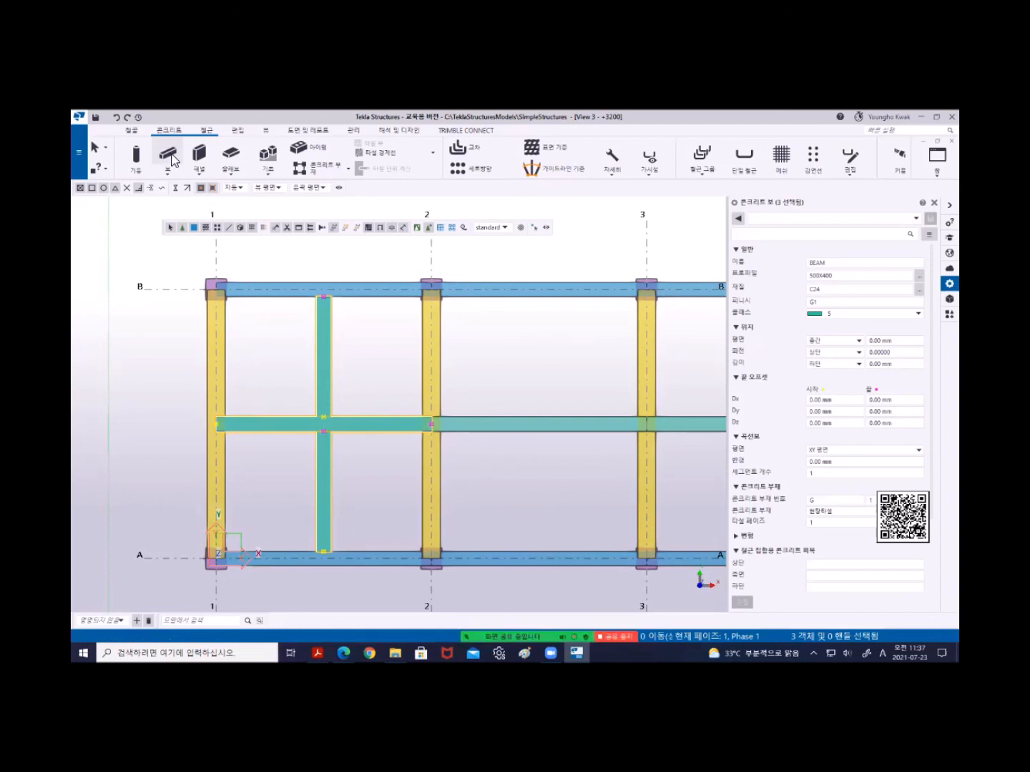
click(224, 425)
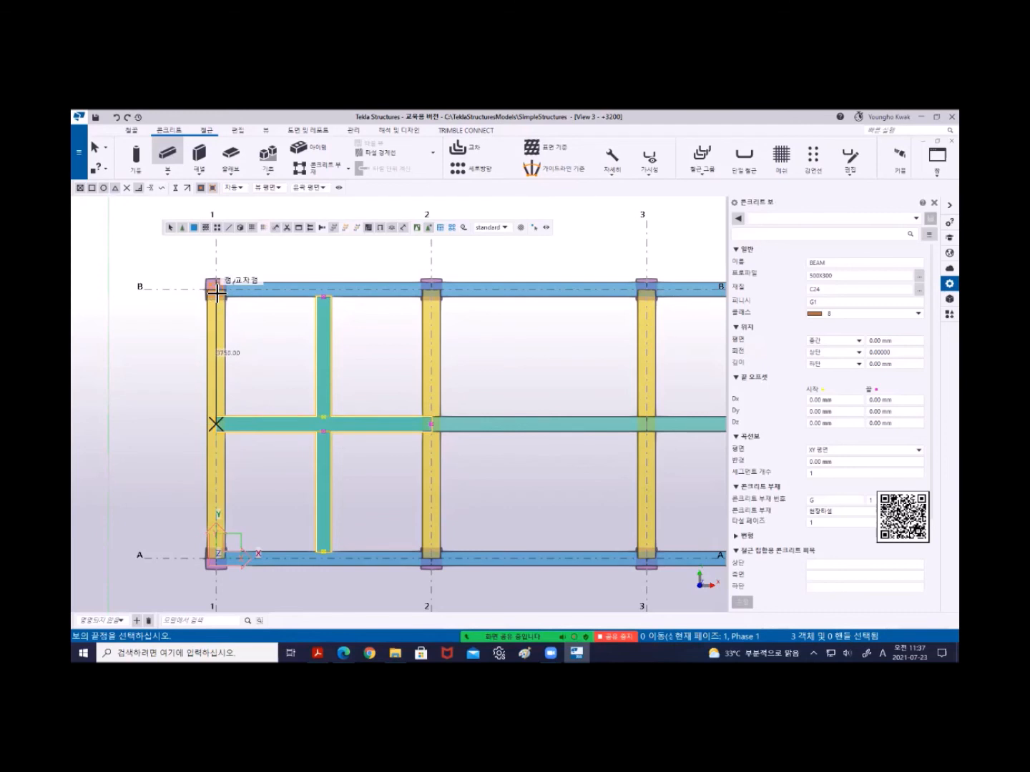
text(1875)
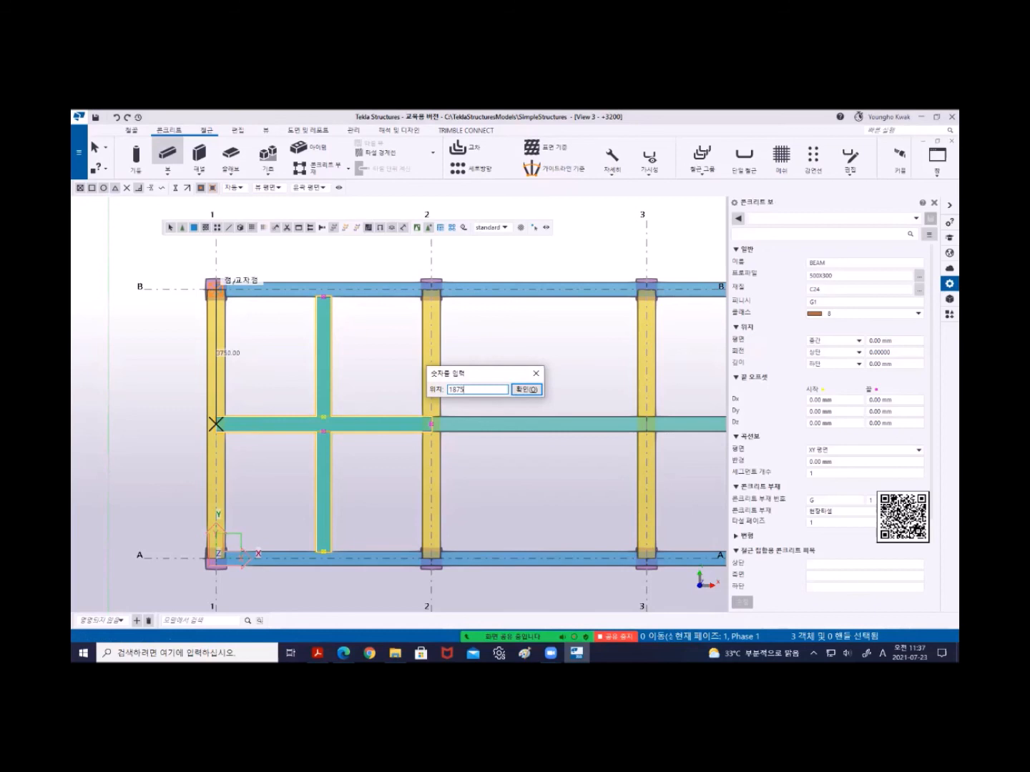
key(Return)
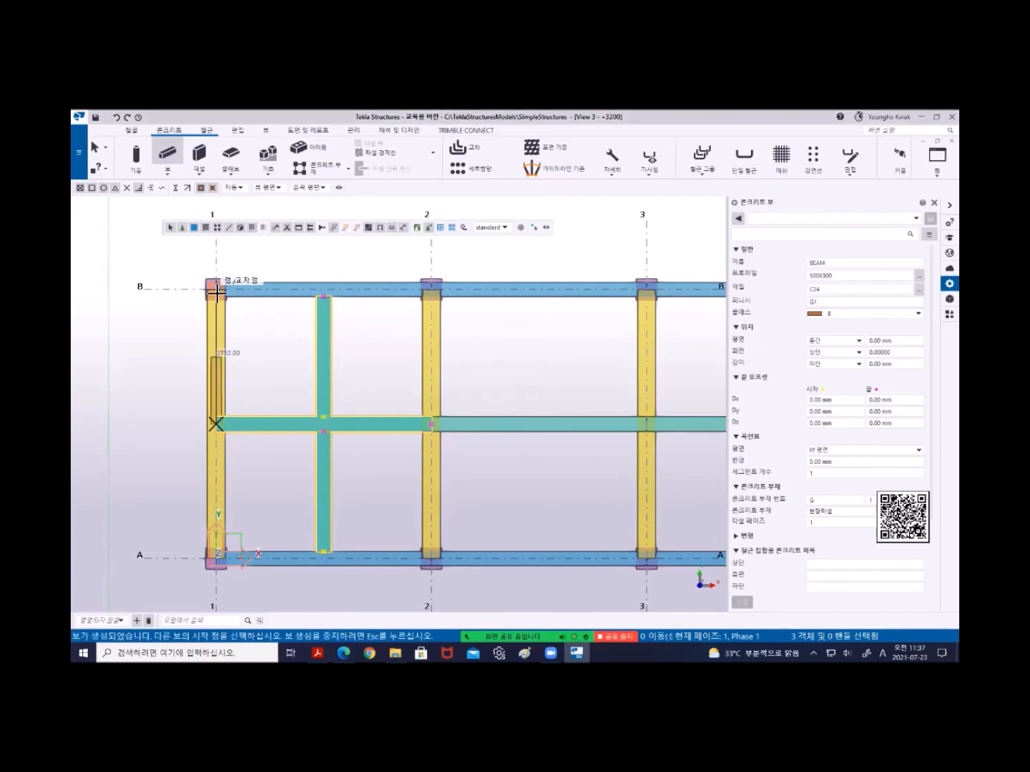
right_click(119, 244)
click(151, 255)
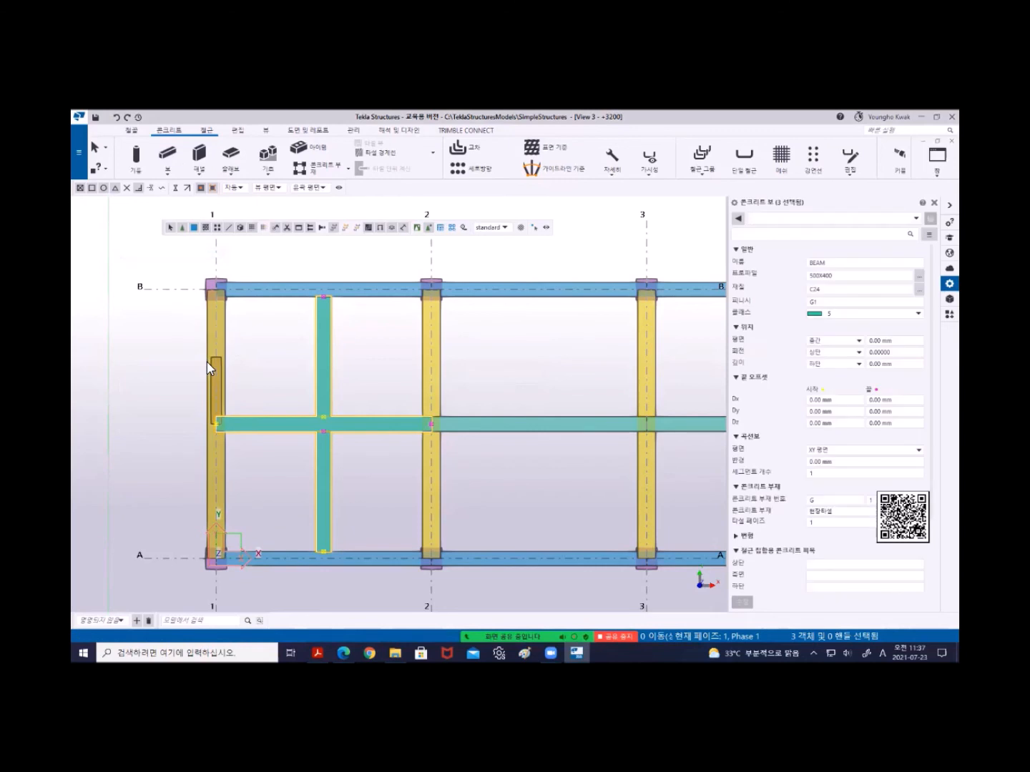
click(218, 370)
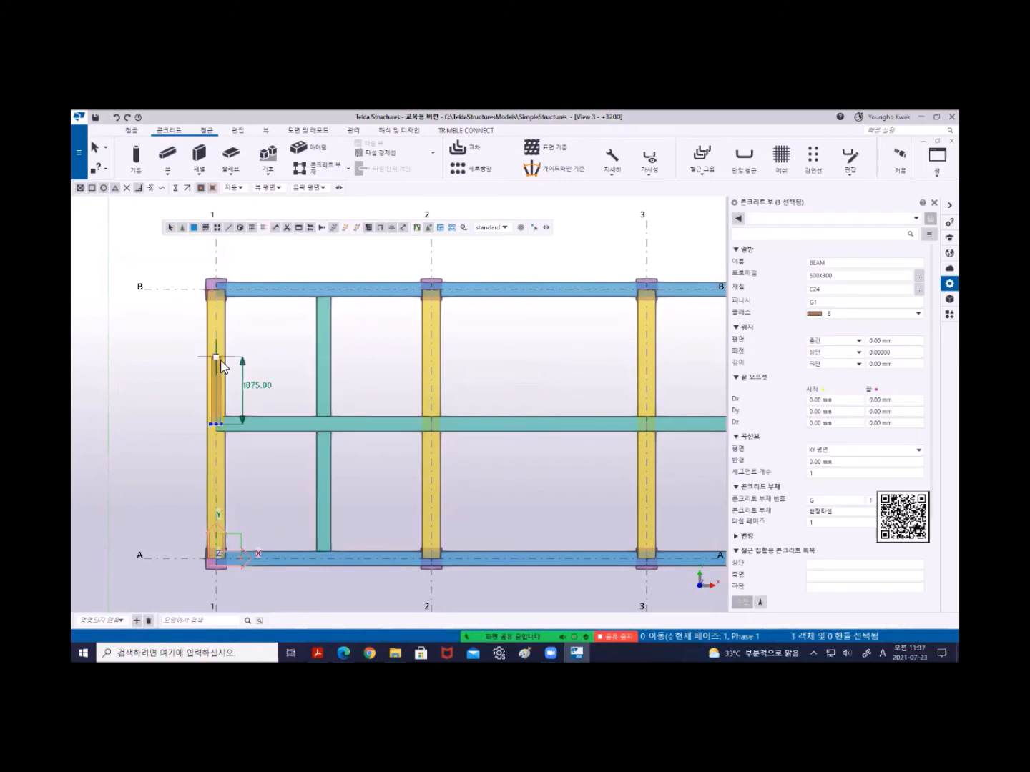
key(Delete)
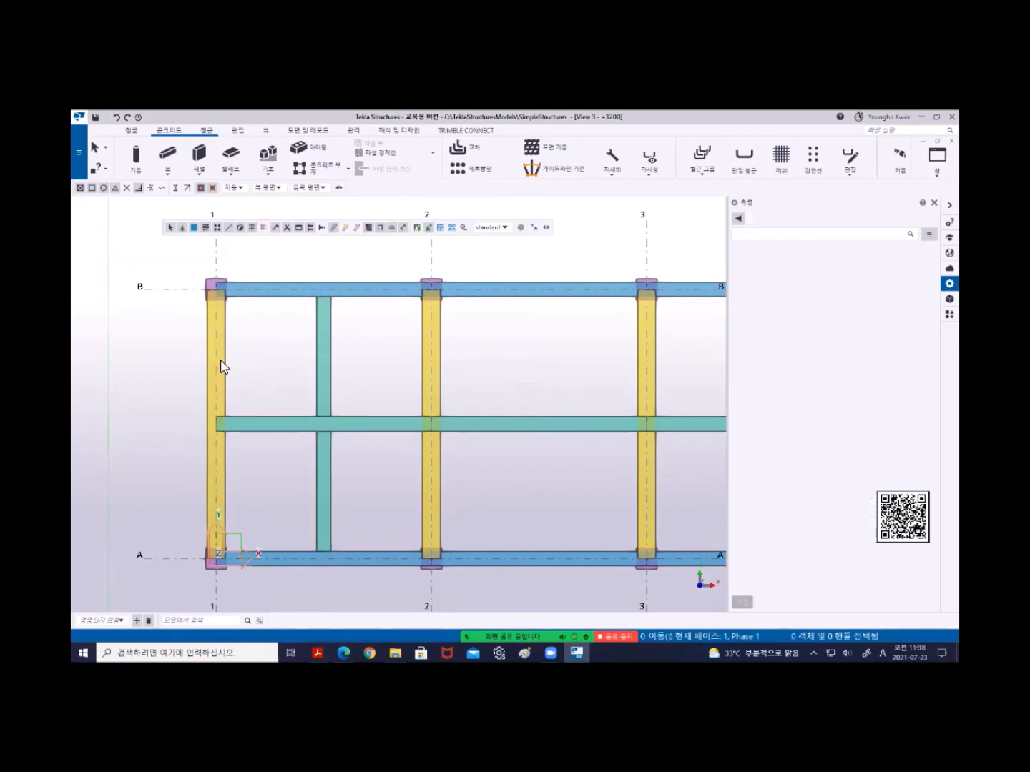
Copy the B1 beam between grids 1 and 2 by 1875 mm along grid line 1 toward grid B, and end copying.
click(264, 424)
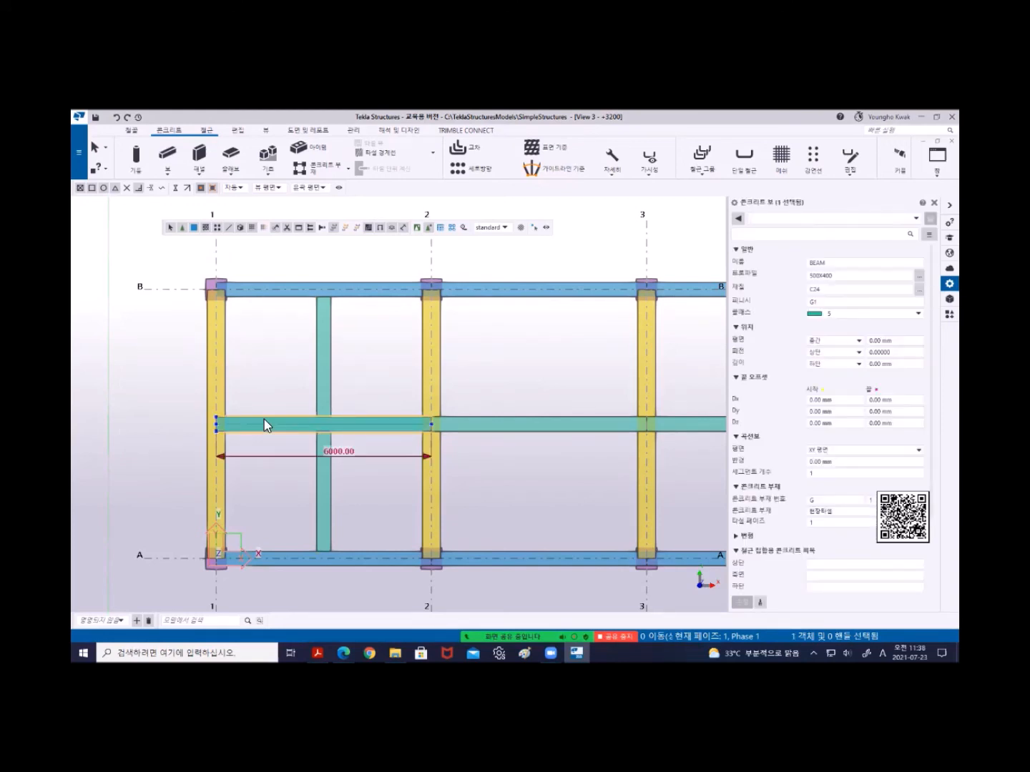
right_click(256, 334)
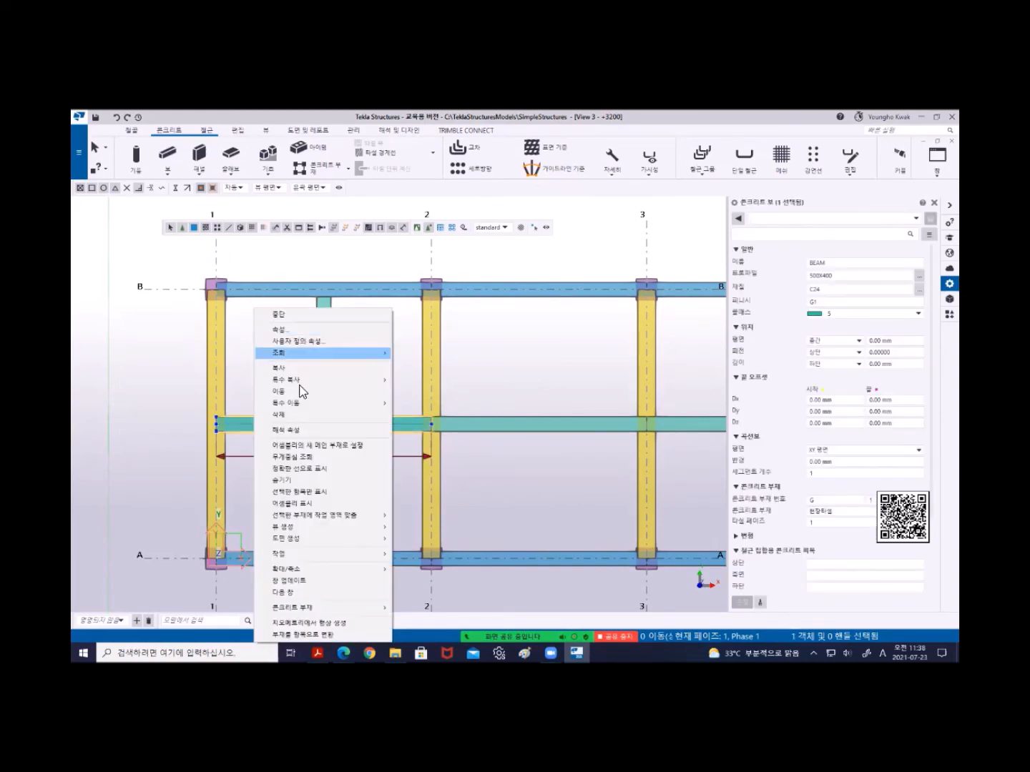
click(294, 369)
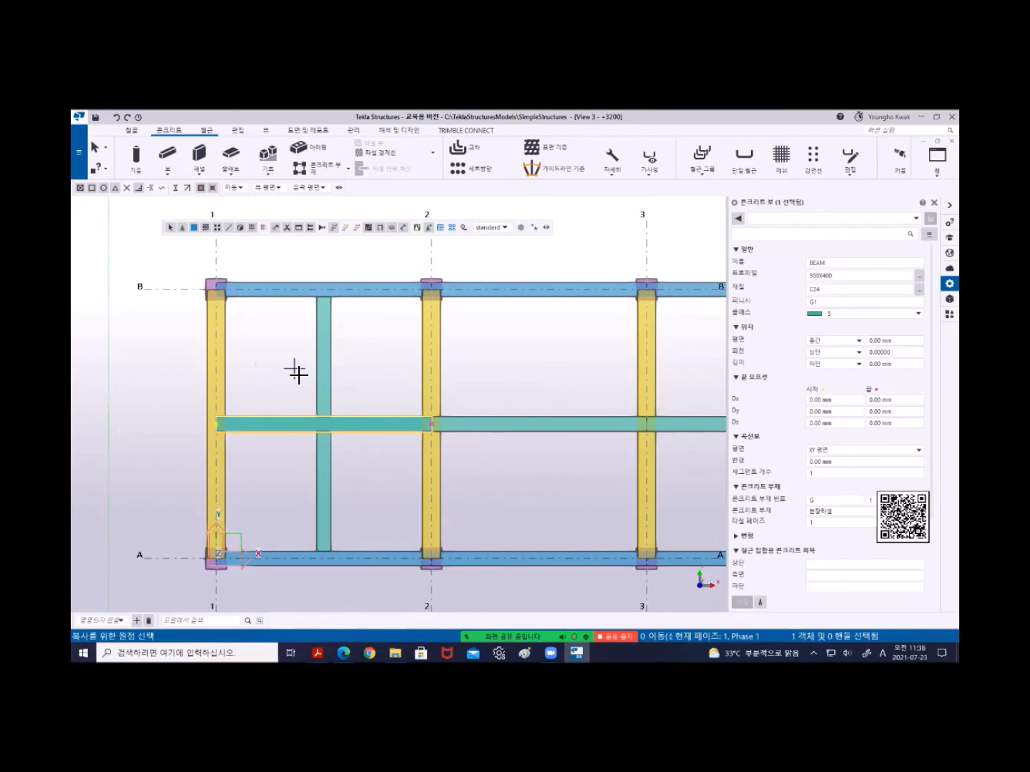
click(216, 424)
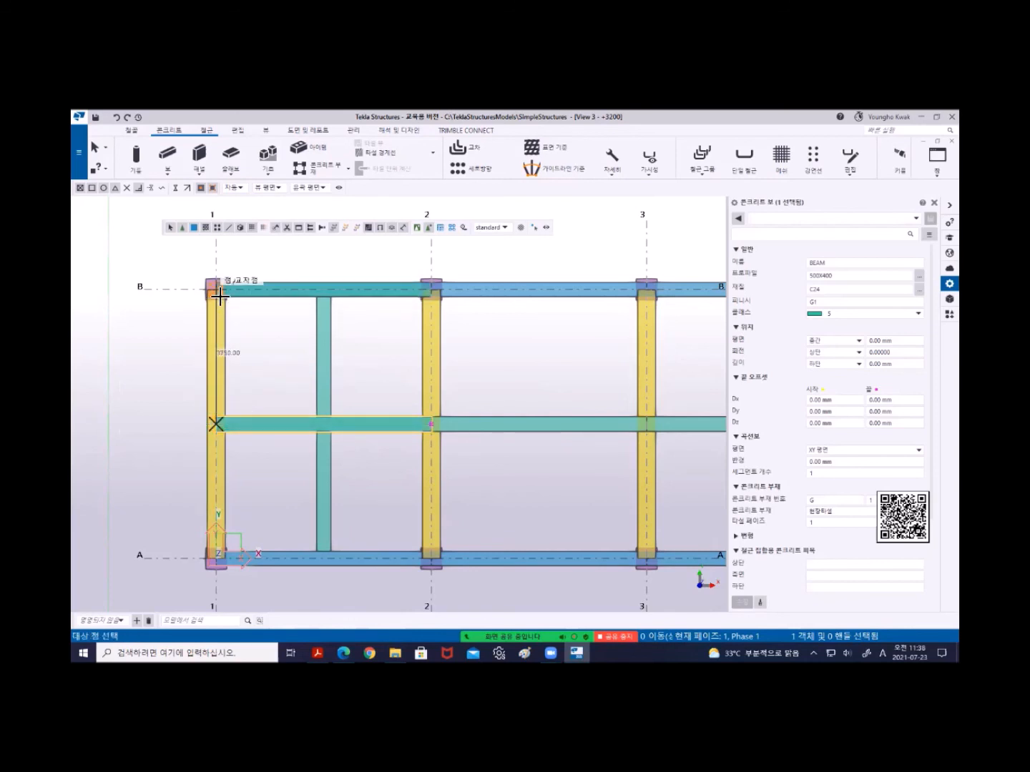
text(187)
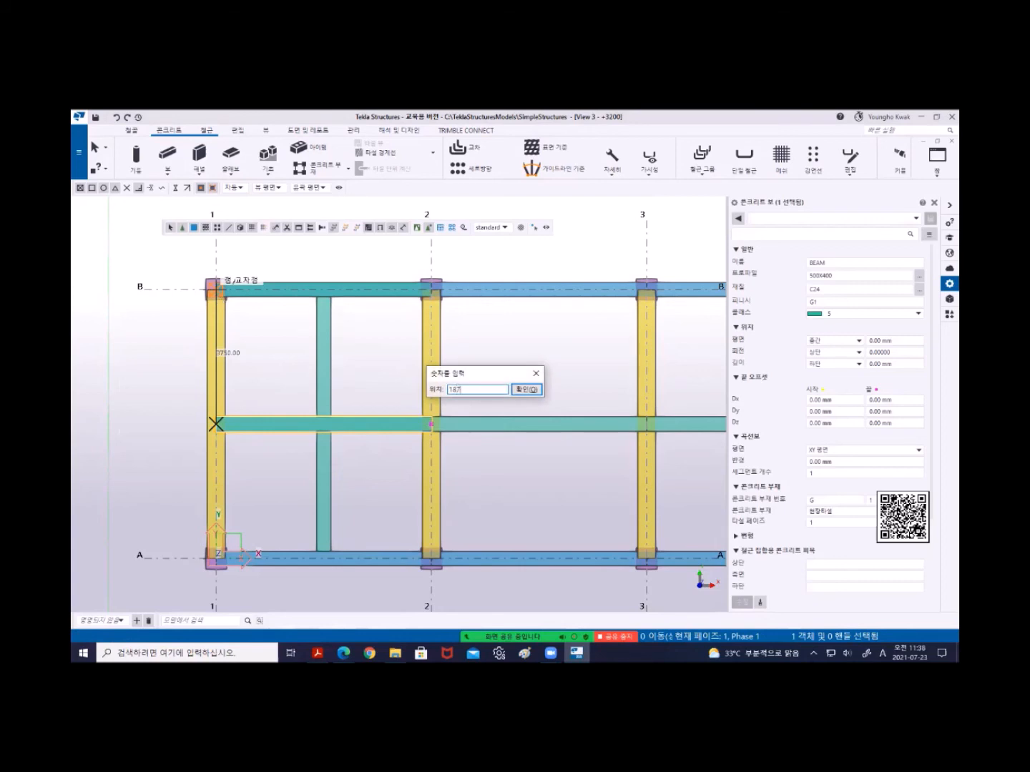
text(5)
key(Return)
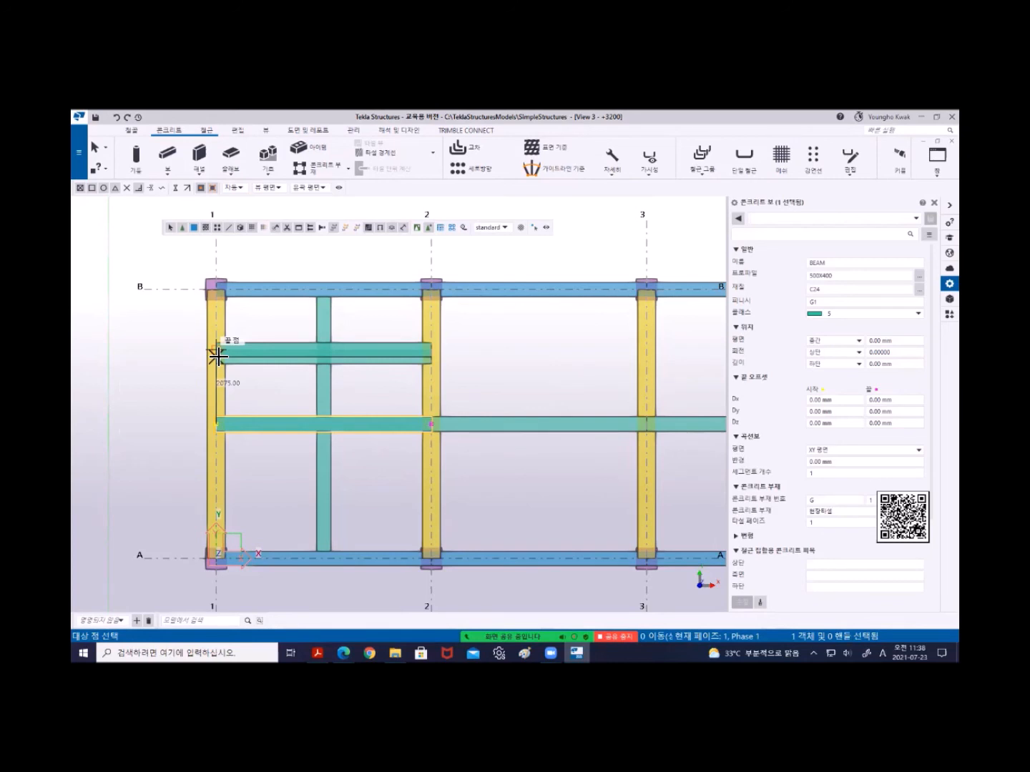
click(217, 355)
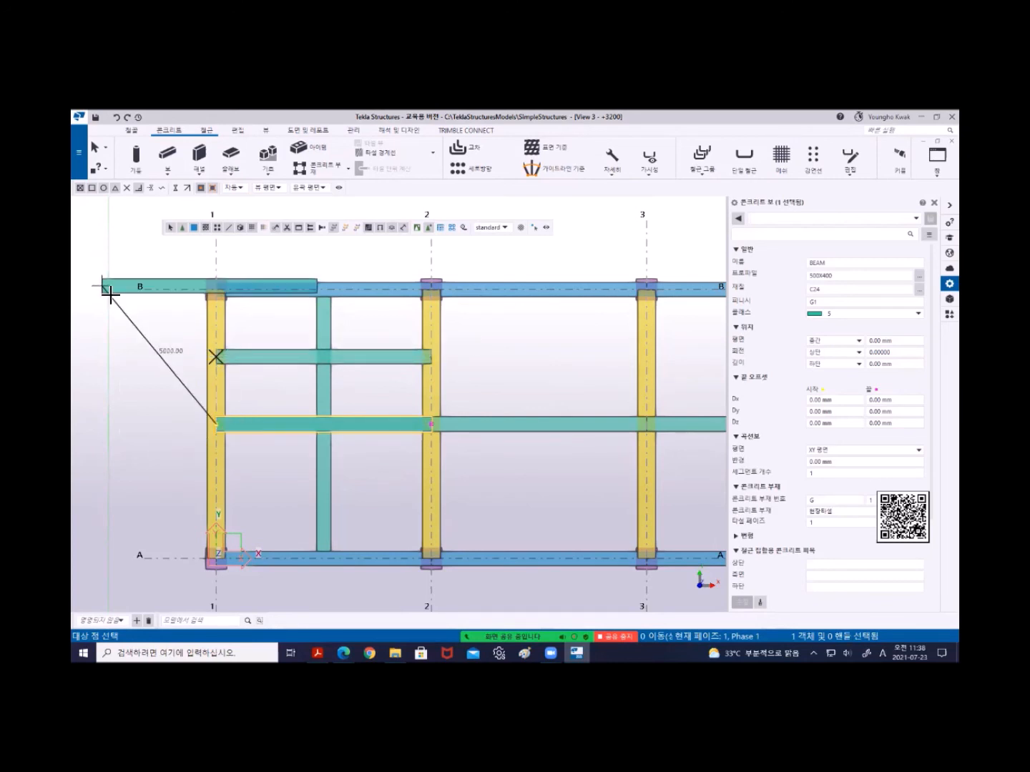
right_click(98, 315)
click(142, 332)
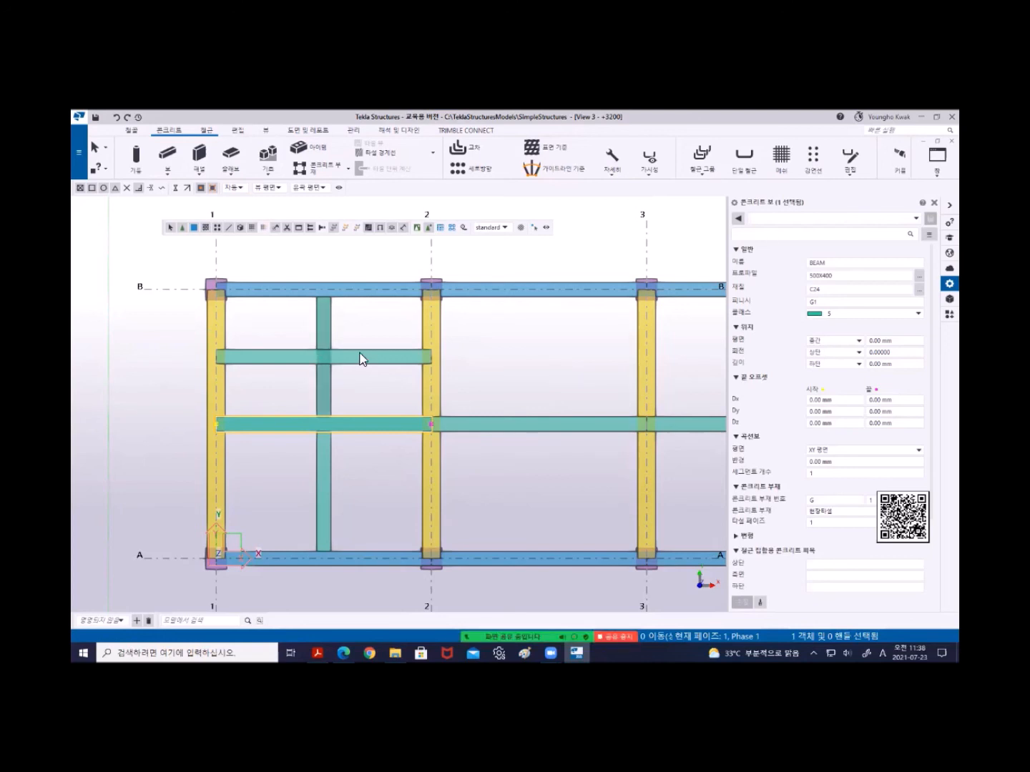
Shorten the copied beam by moving its grid 2 end to the near edge of the perpendicular beam.
click(384, 364)
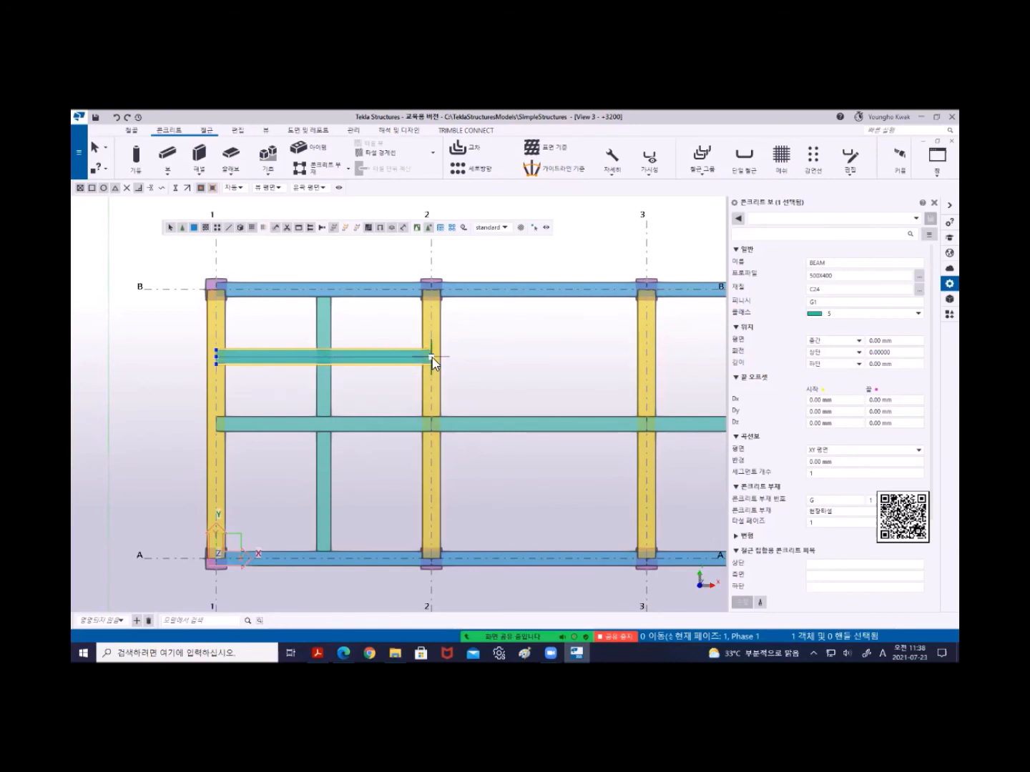
drag(433, 357, 318, 357)
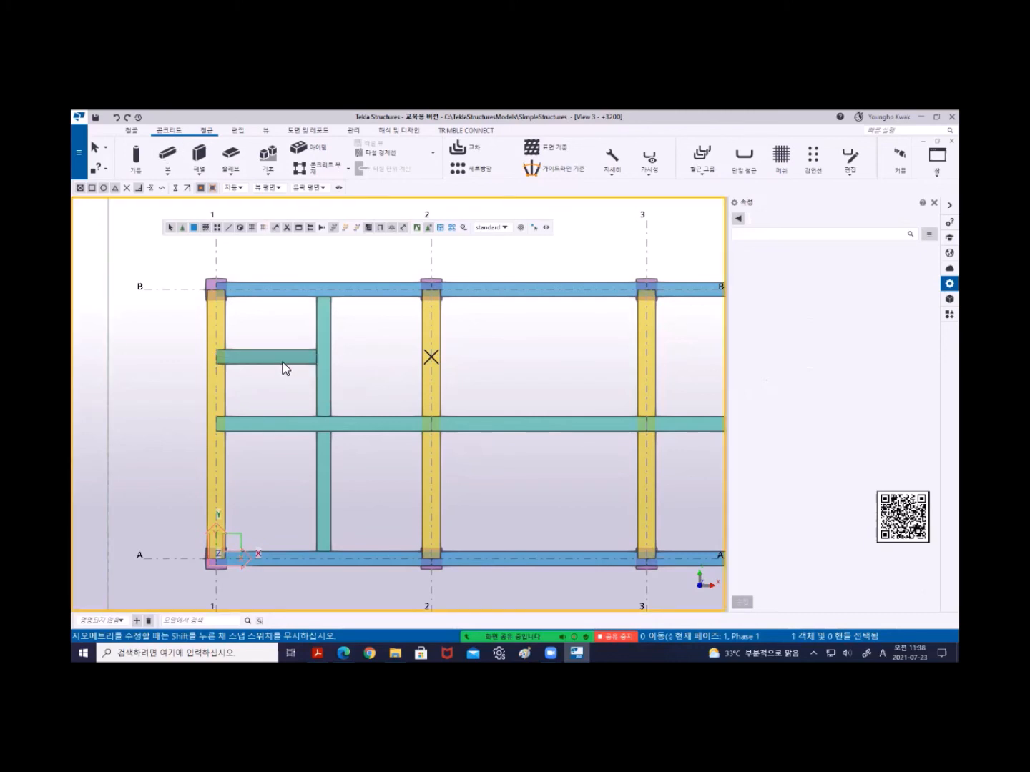
Copy the shortened beam from its grid 1 end to the far side of the perpendicular beam, and end copying.
click(231, 363)
right_click(248, 309)
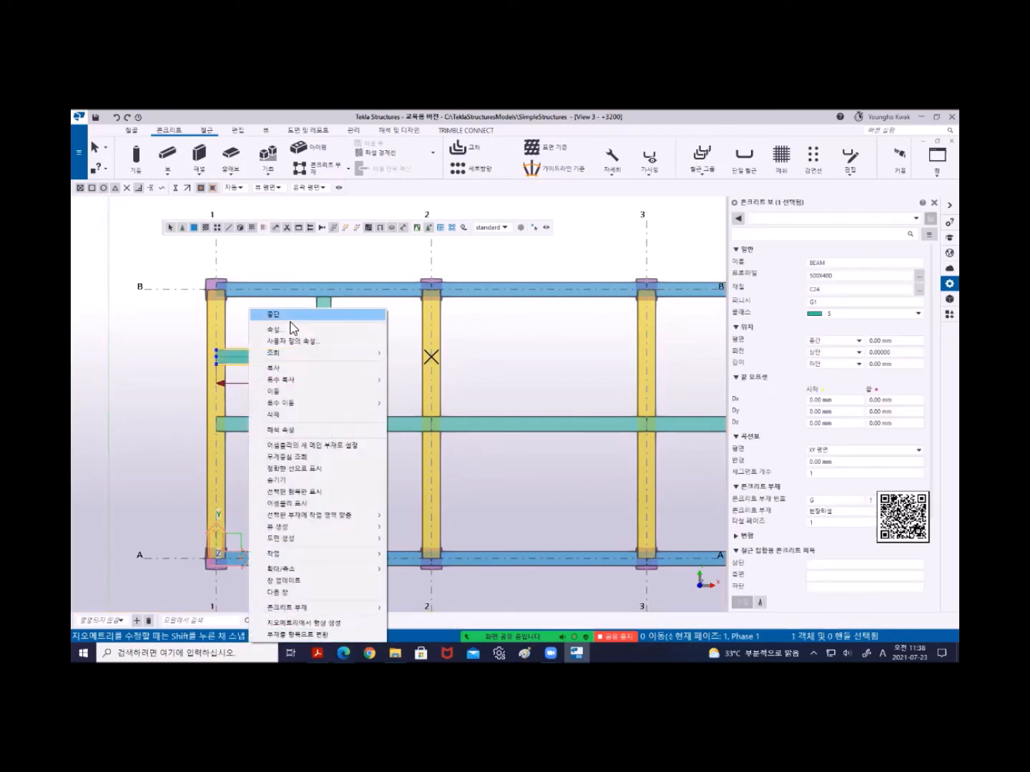
click(295, 369)
scroll(228, 364, up, 3)
click(224, 362)
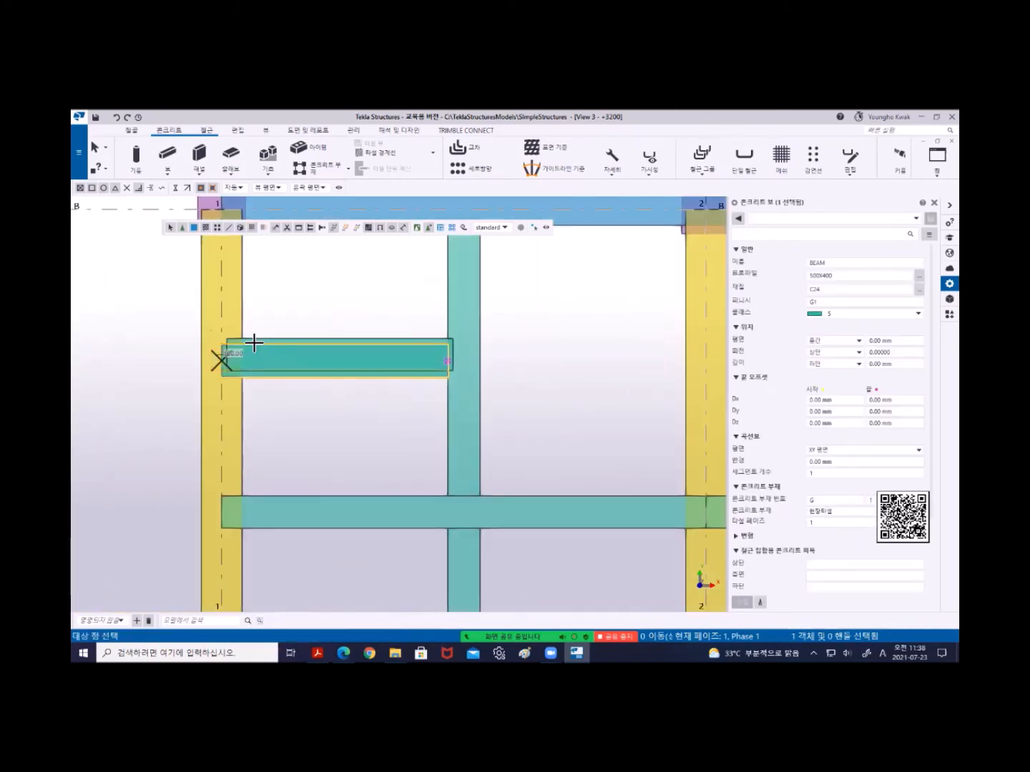
click(481, 360)
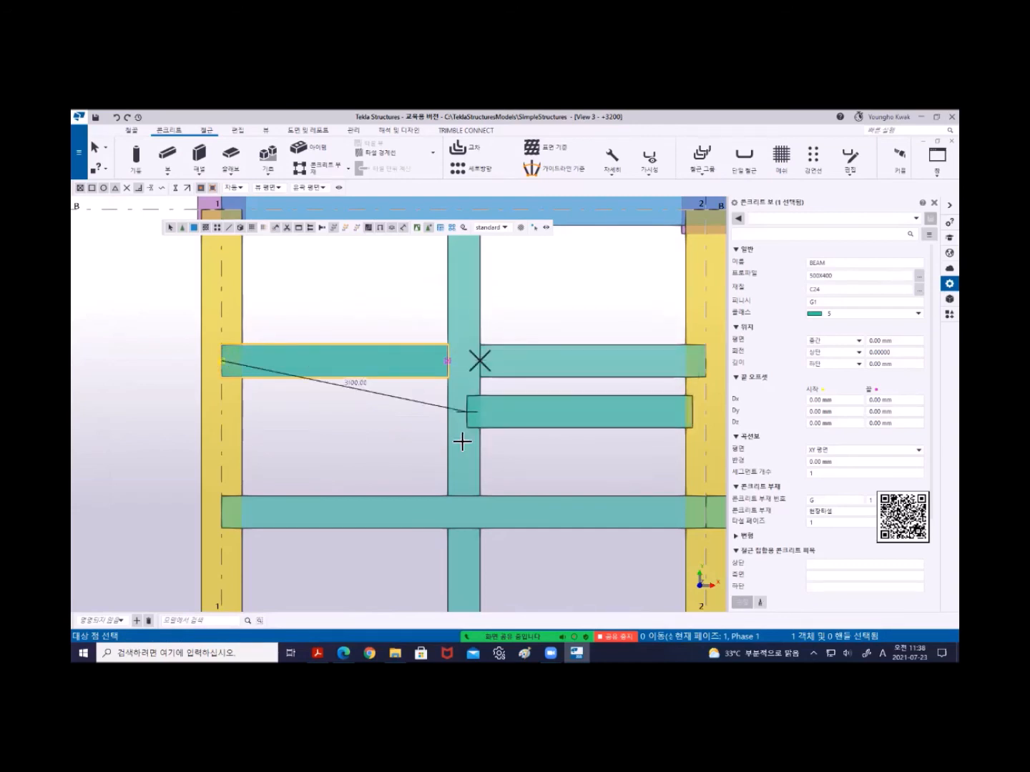
right_click(296, 287)
click(324, 293)
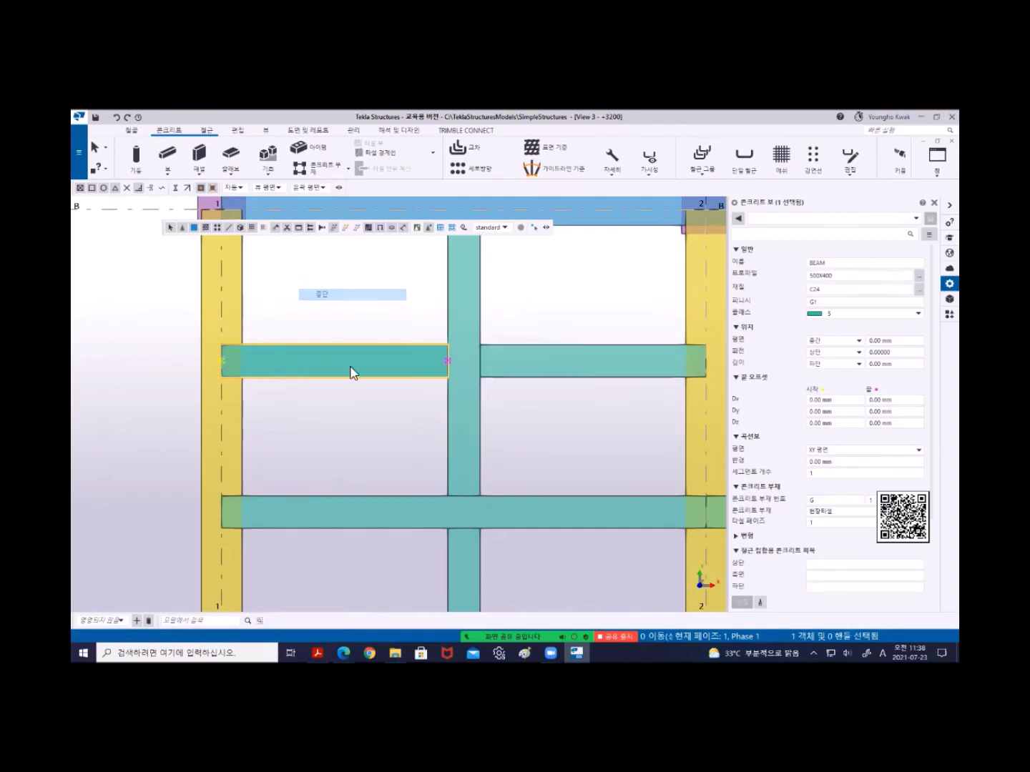
Shorten the two in-line beams by moving their outer ends to the inner faces of the girders on grids 1 and 2.
click(335, 386)
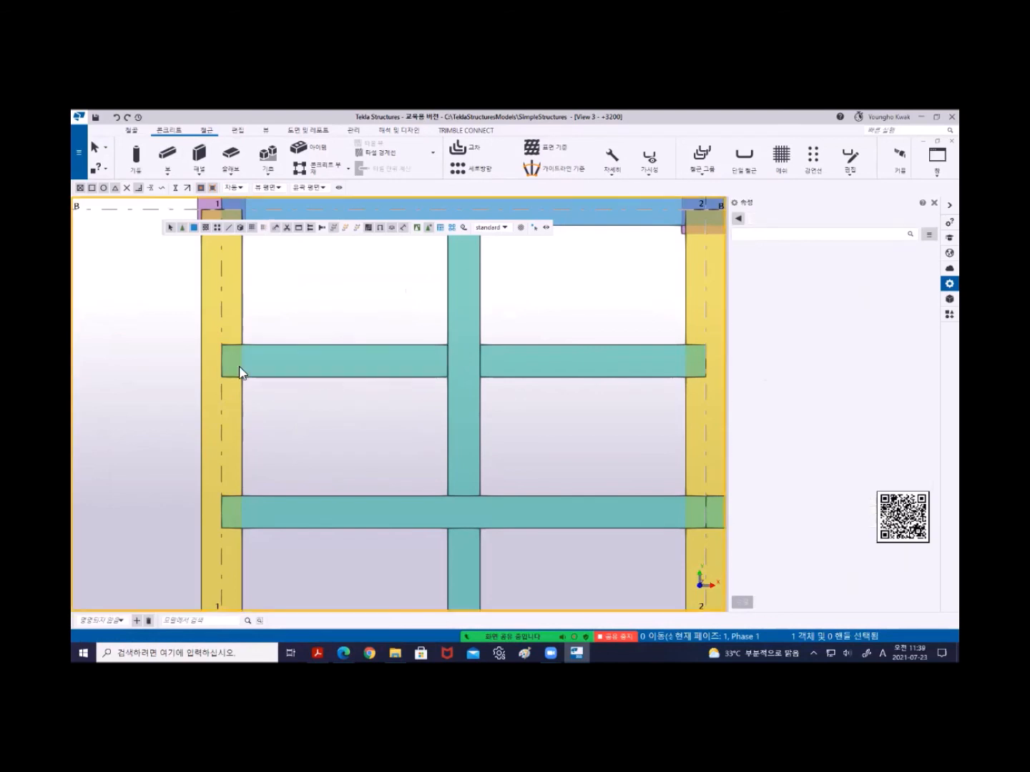
click(249, 350)
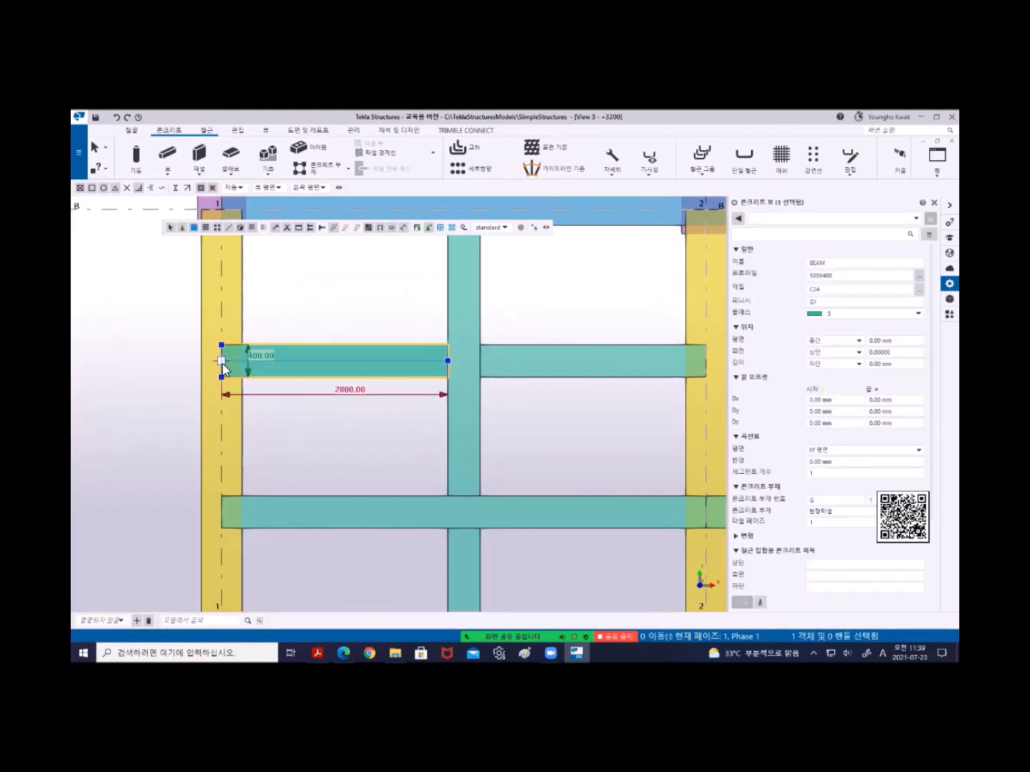
drag(236, 365, 242, 361)
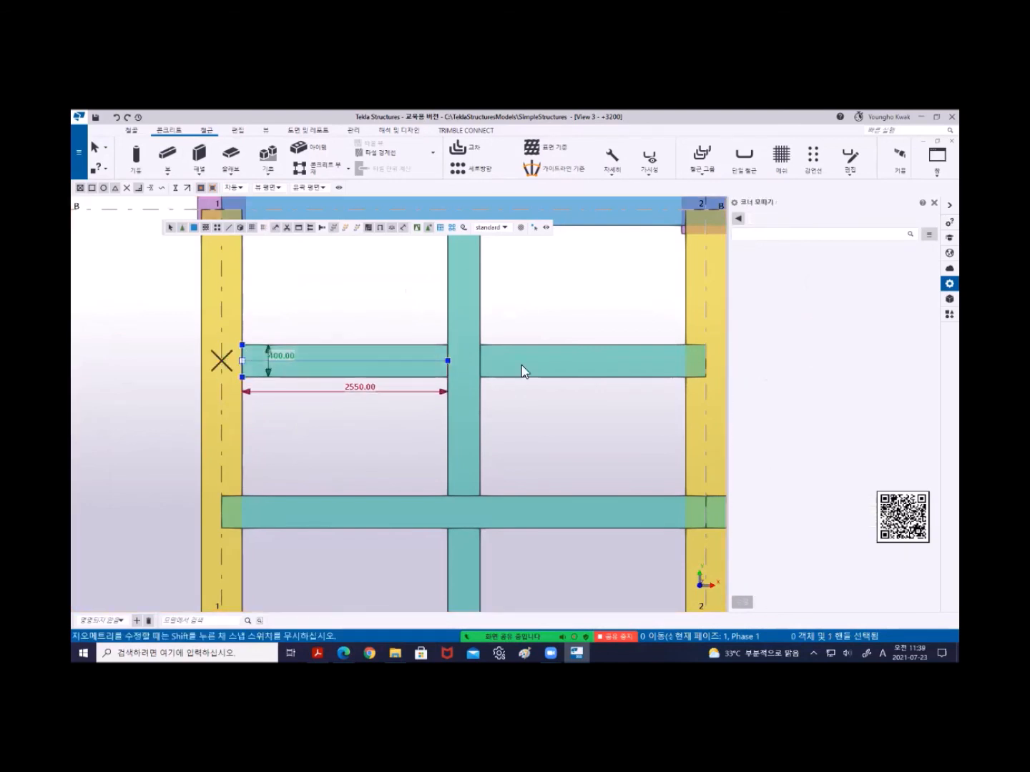
click(657, 356)
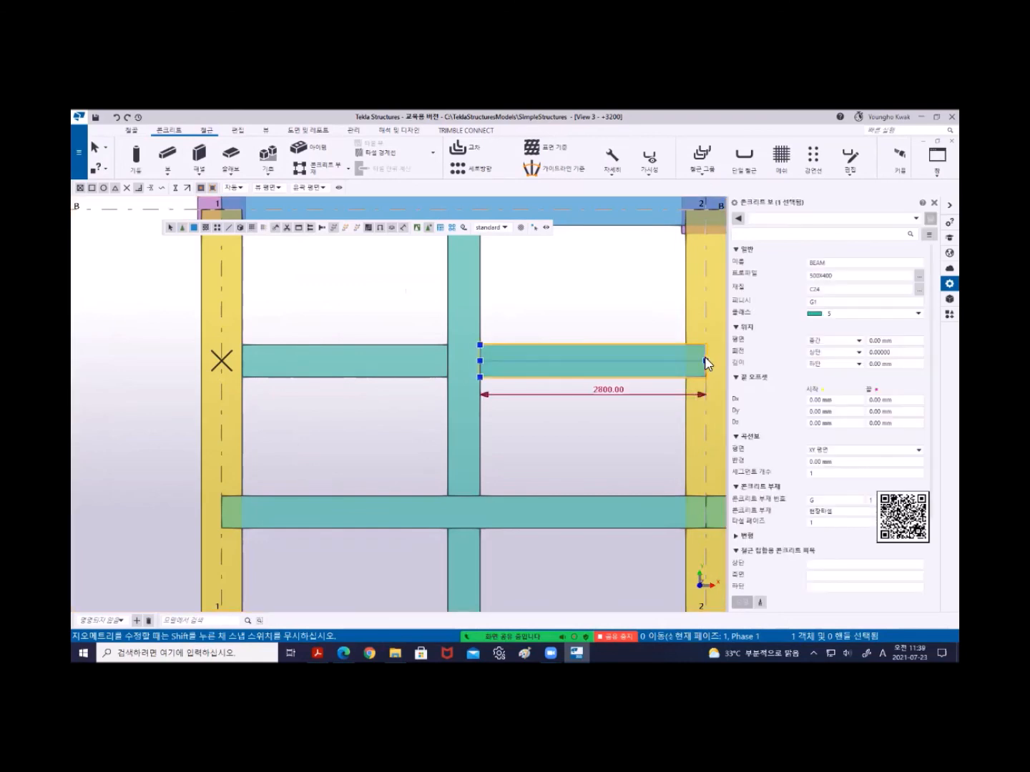
drag(706, 362, 689, 361)
click(603, 458)
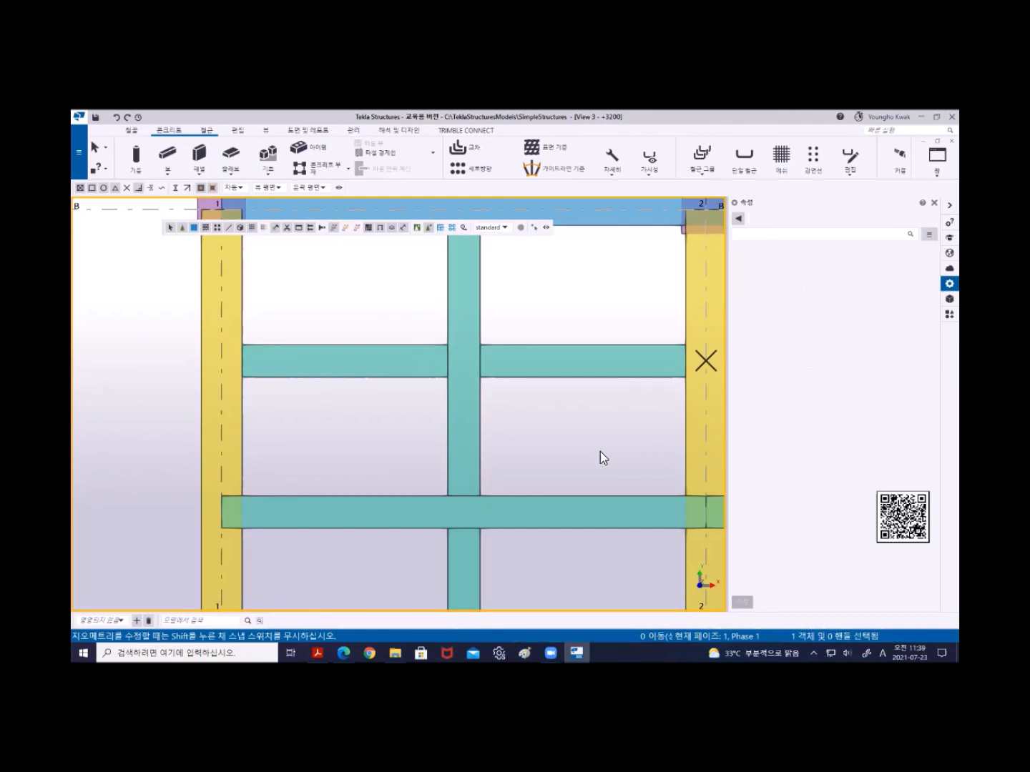
Delete the two short beams on either side of the perpendicular beam.
drag(625, 415, 558, 331)
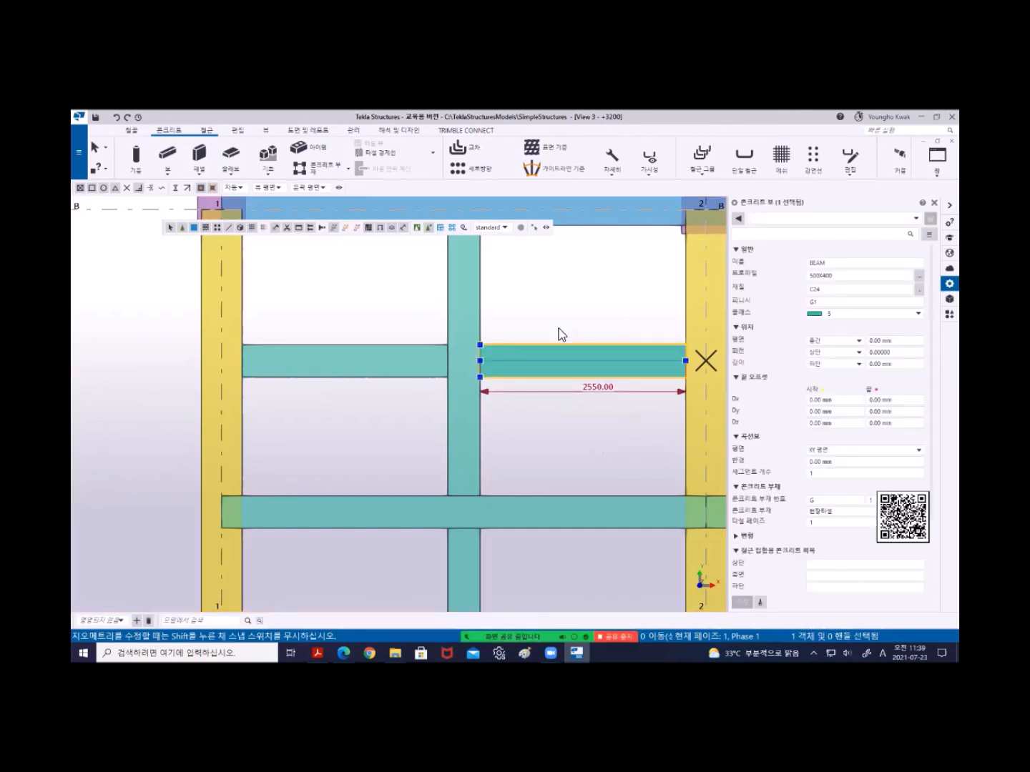
key(Delete)
drag(383, 399, 325, 331)
key(Delete)
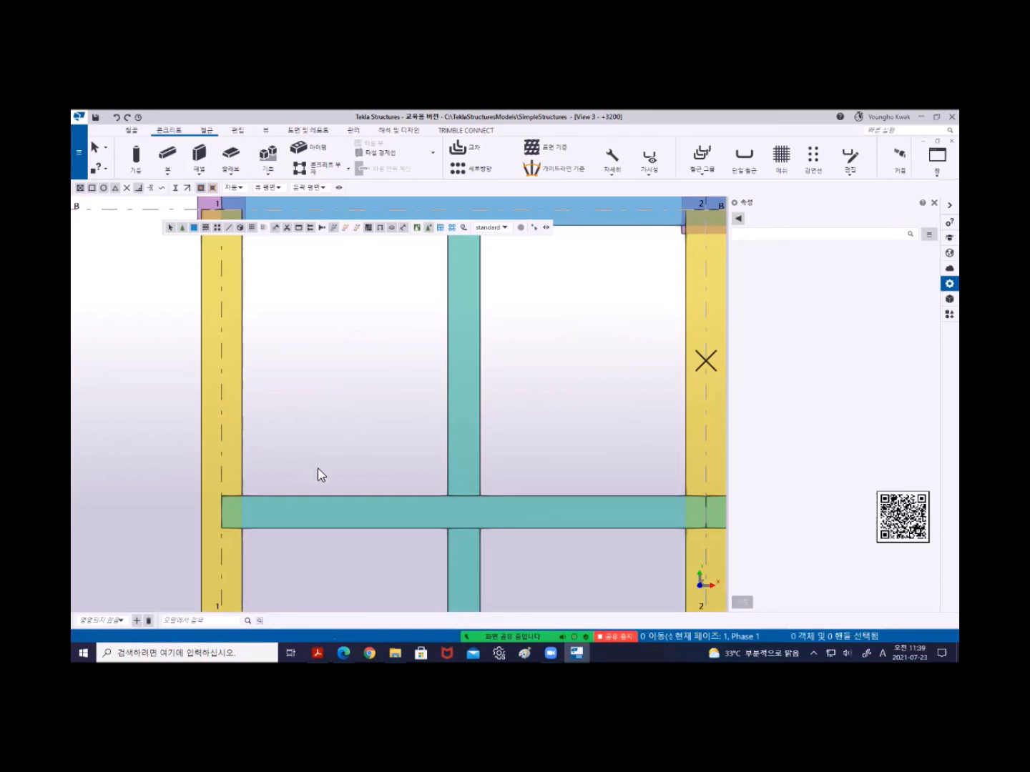
Copy the full-length B1 beam between grids 1 and 2 by 1875 mm along grid line 1 toward grid B, and end copying.
click(325, 511)
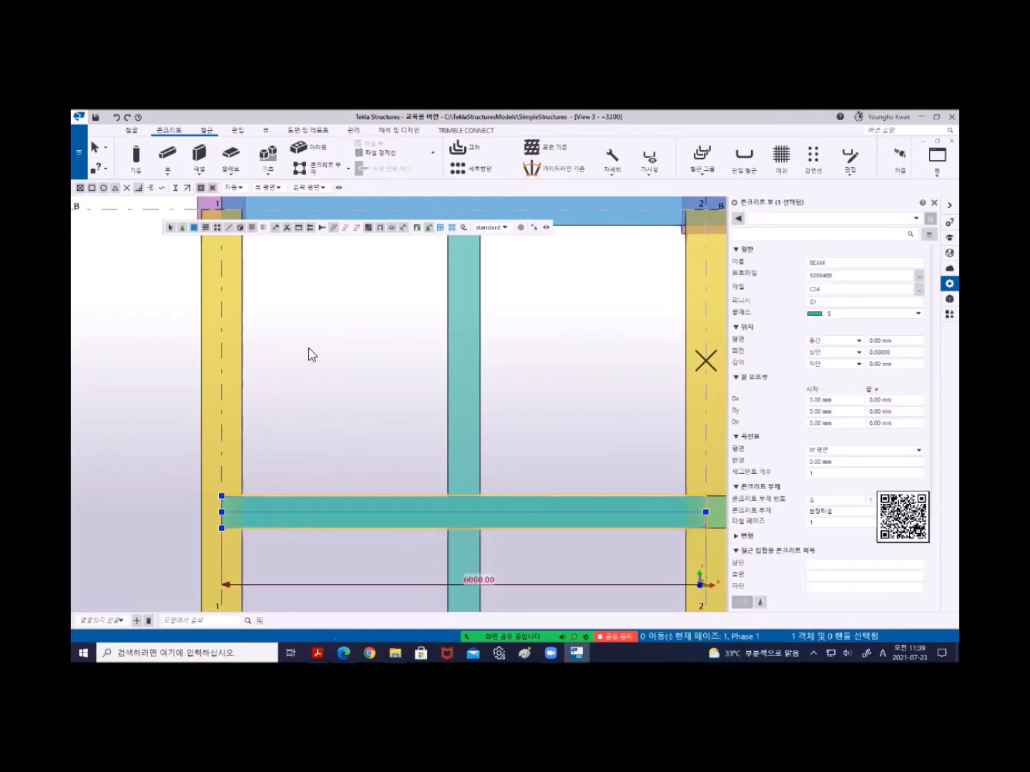
right_click(311, 354)
click(336, 369)
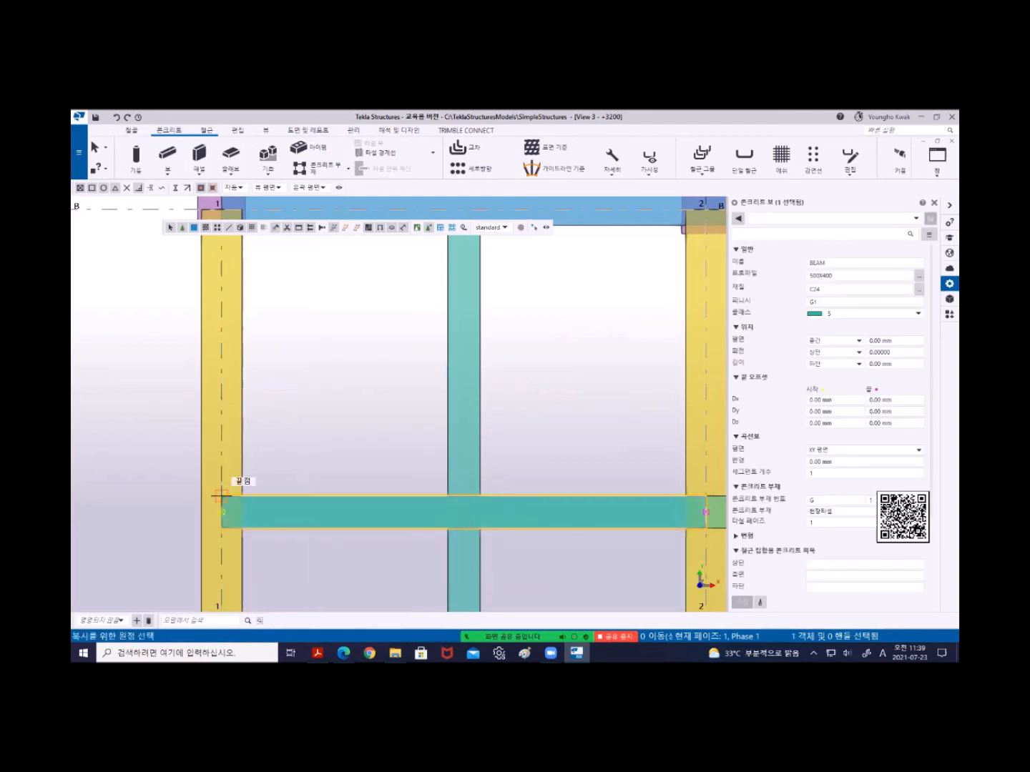
click(224, 502)
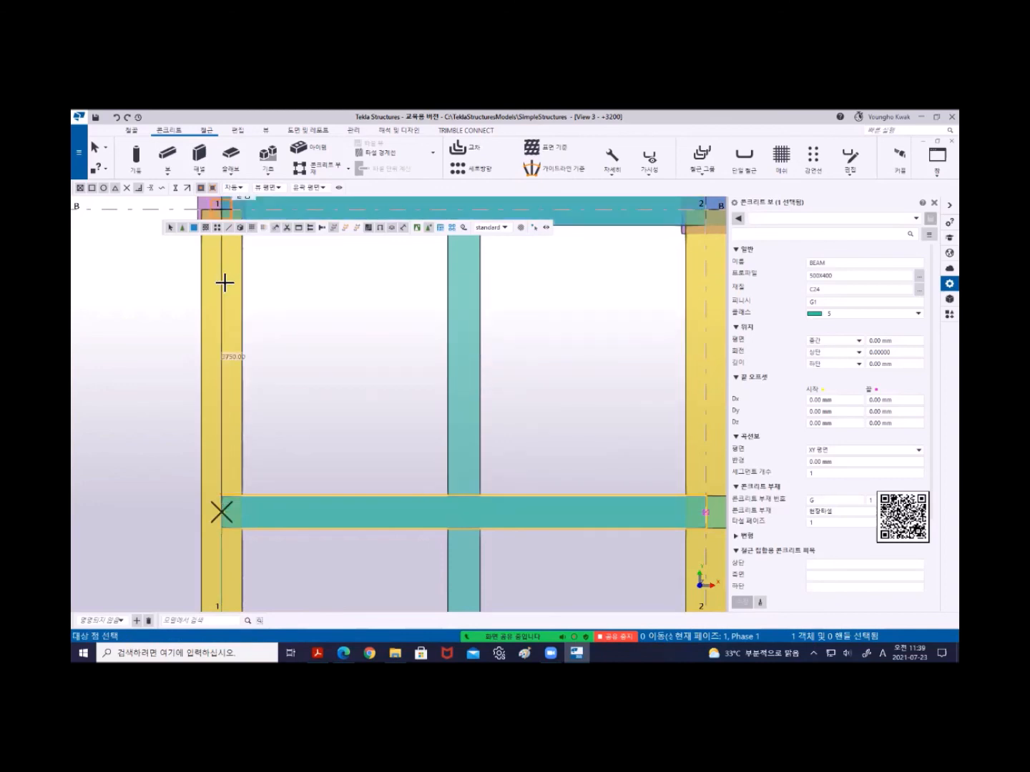
middle_drag(226, 334, 222, 413)
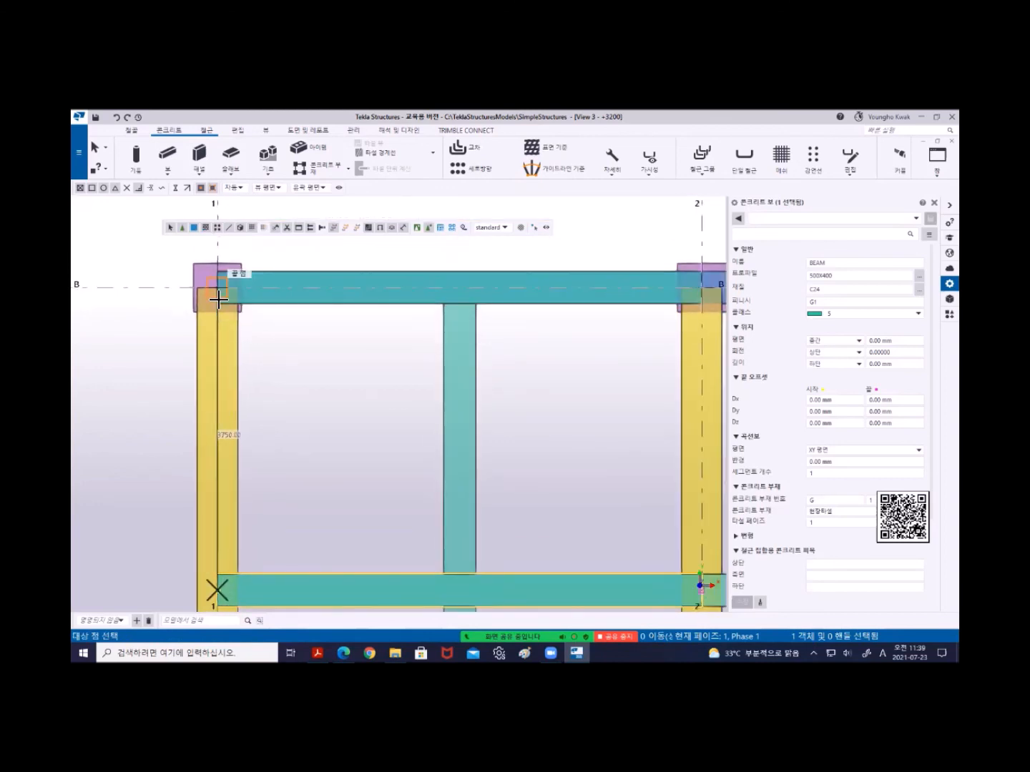
text(1)
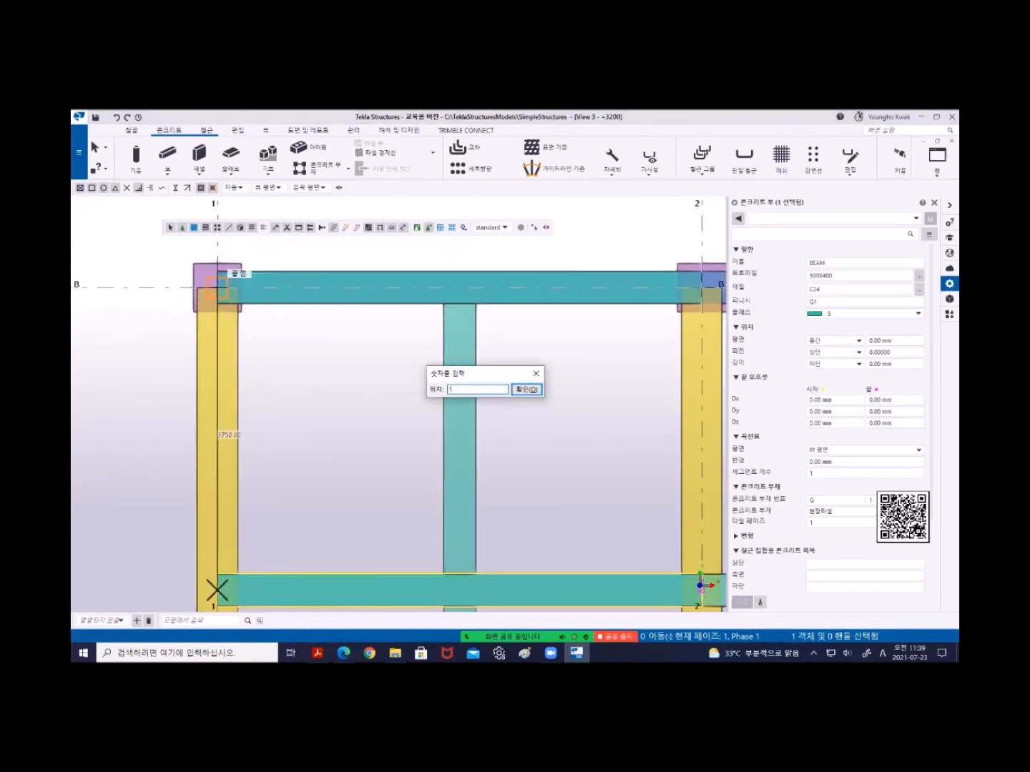
text(875)
key(Return)
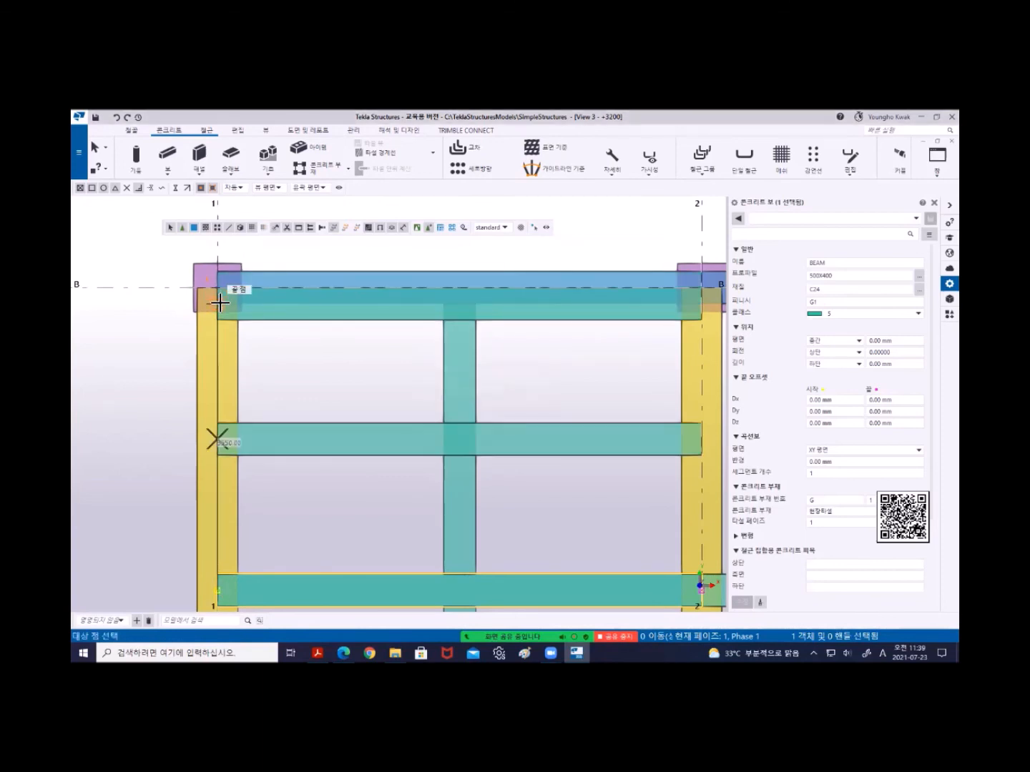
right_click(276, 355)
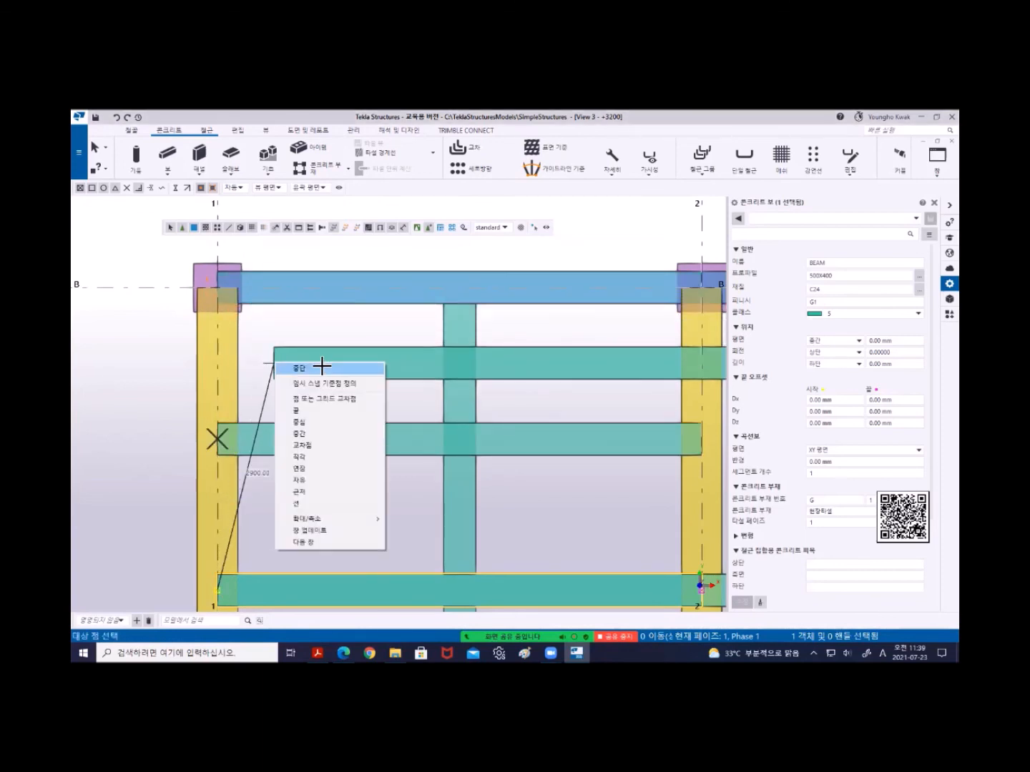
click(322, 362)
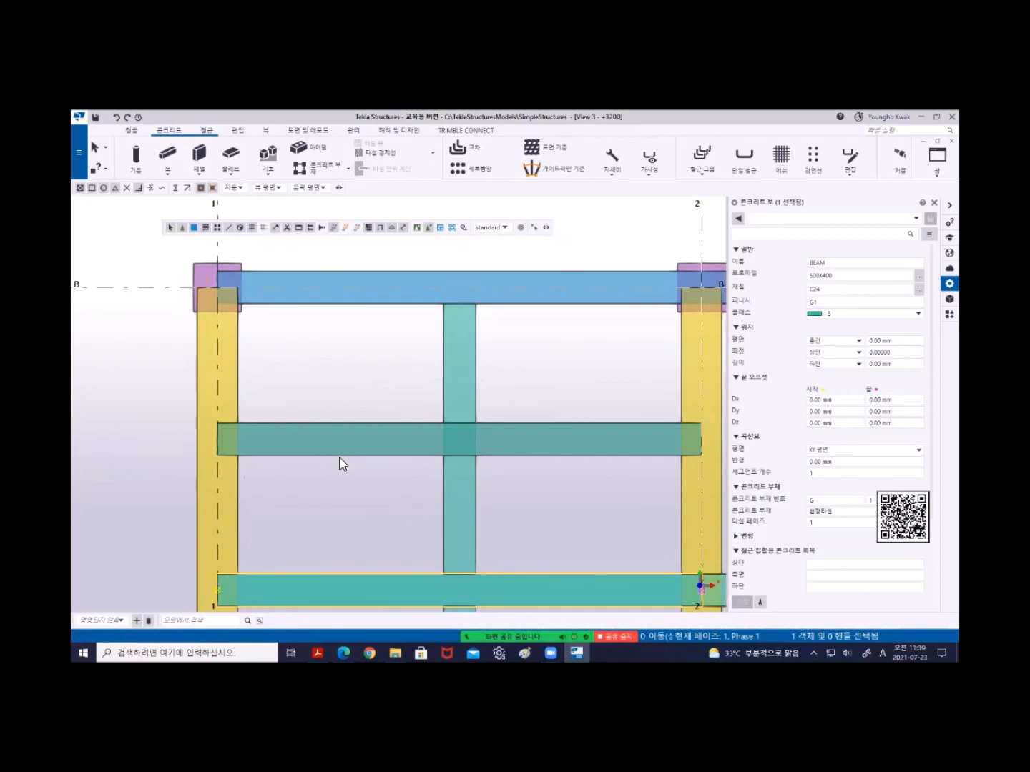
Turn direct modification off and back on for the copied beam.
click(580, 455)
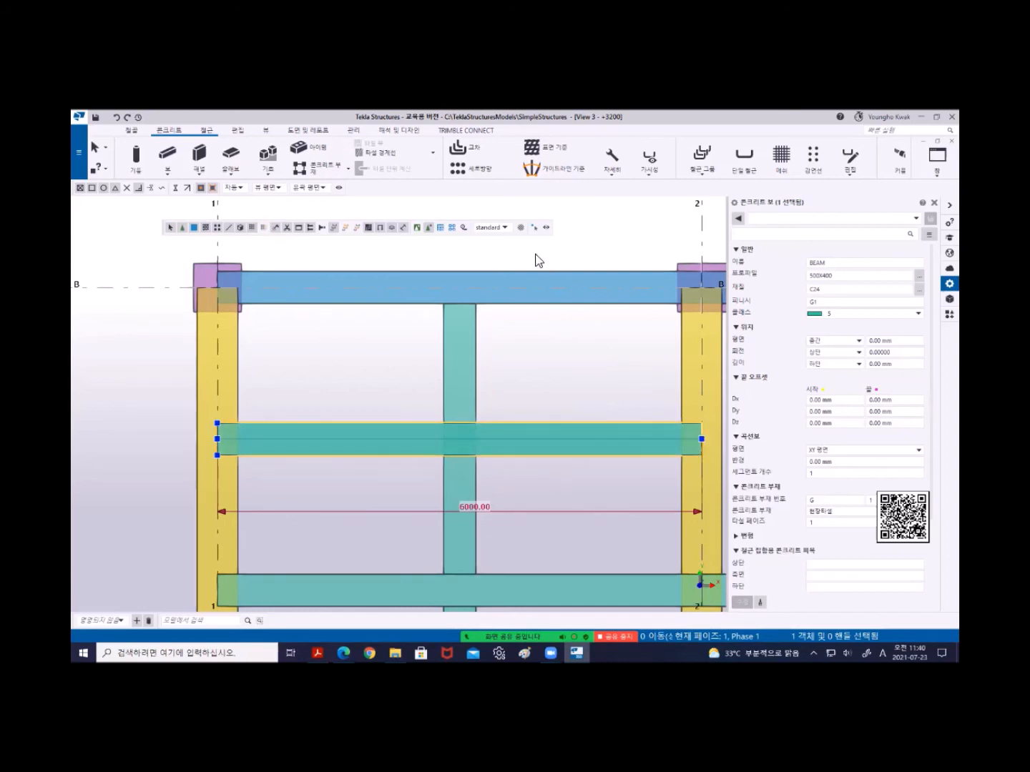
click(536, 229)
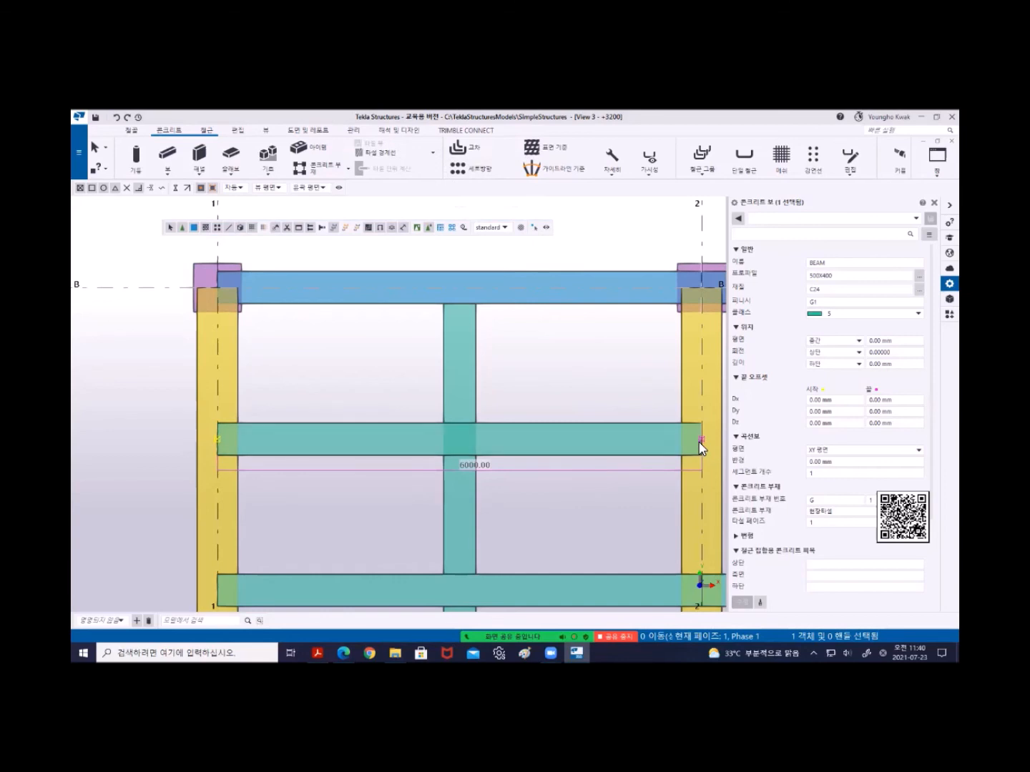
click(533, 229)
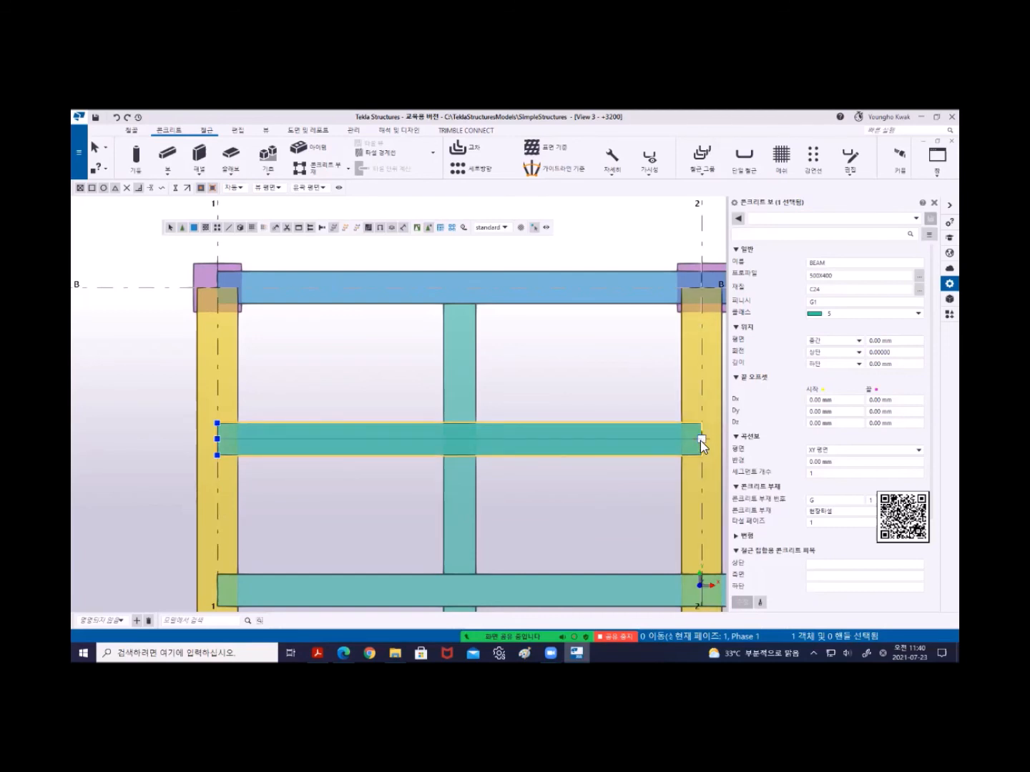
Shorten the copied beam to fit between the grid 1 girder's inner face and the near face of the perpendicular beam.
drag(703, 444, 443, 439)
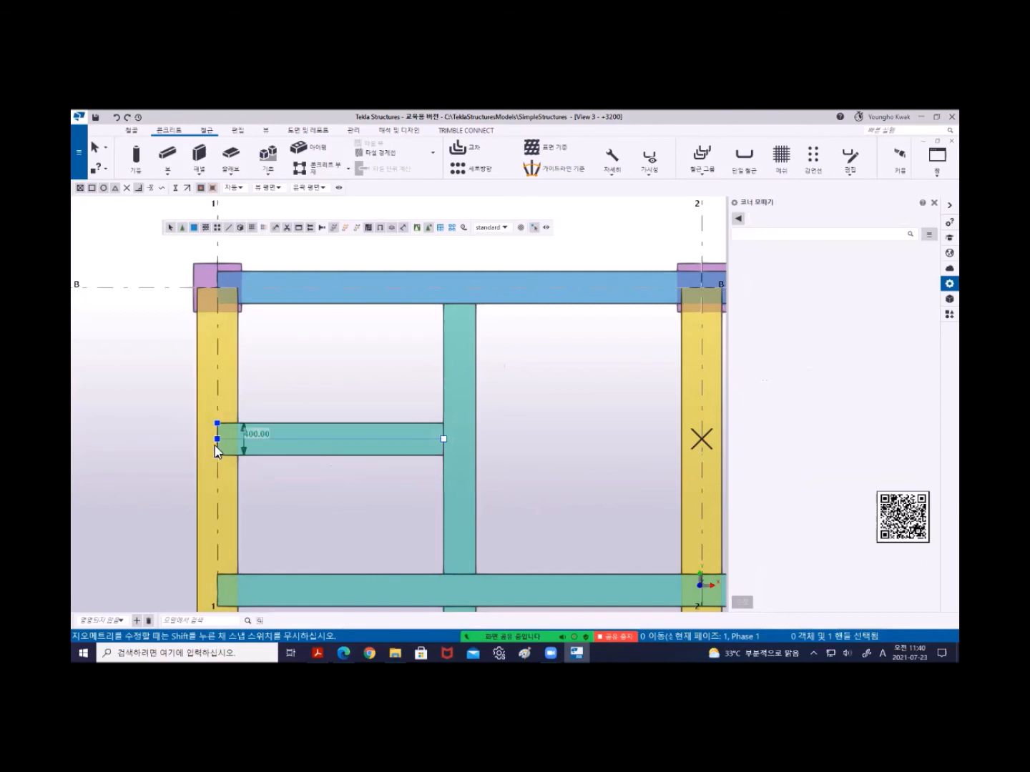
drag(217, 438, 237, 438)
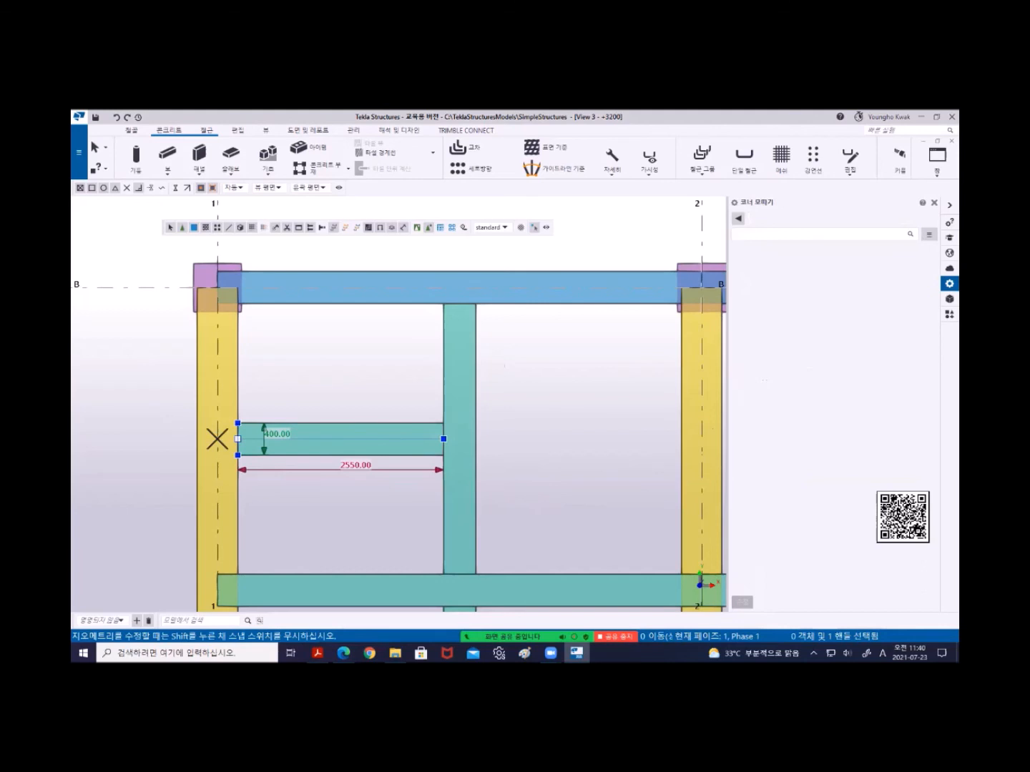
click(322, 461)
Copy the trimmed beam into the gap between the perpendicular beam and the grid 2 girder, and end copying.
click(323, 452)
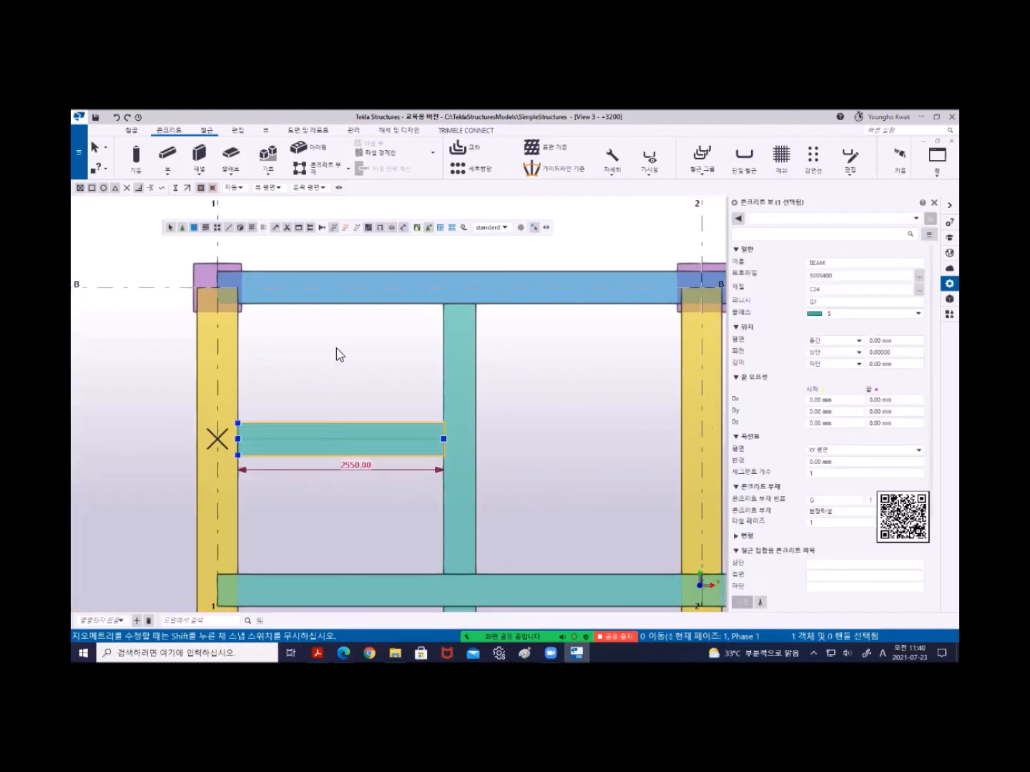
right_click(338, 354)
click(375, 368)
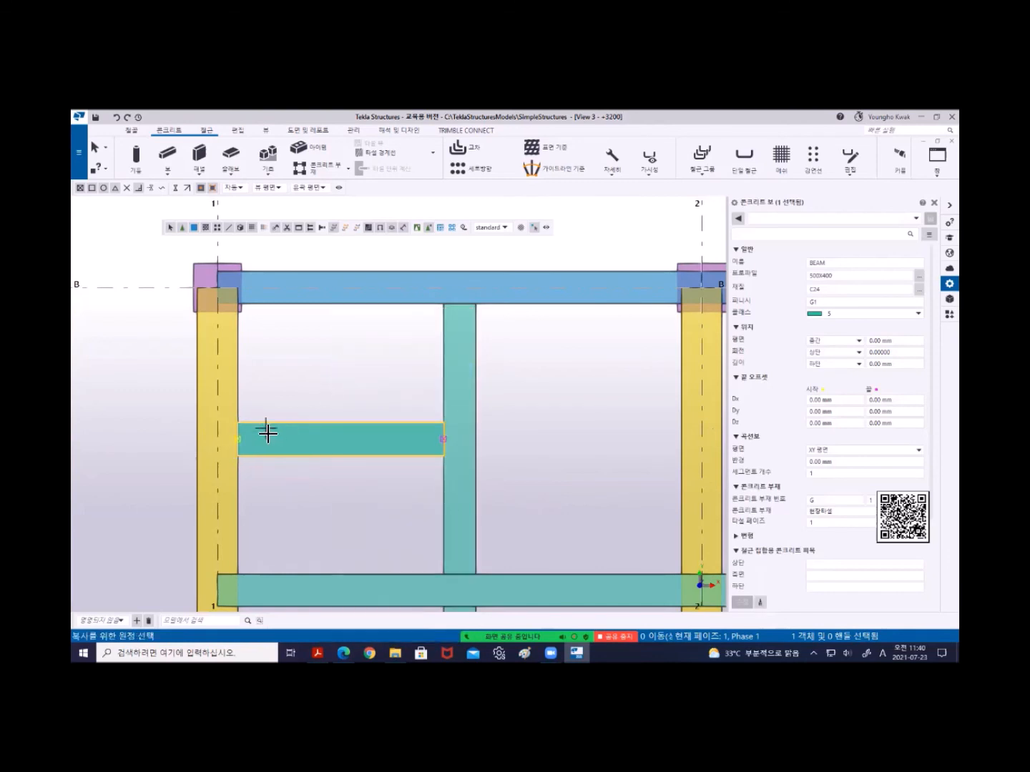
click(245, 444)
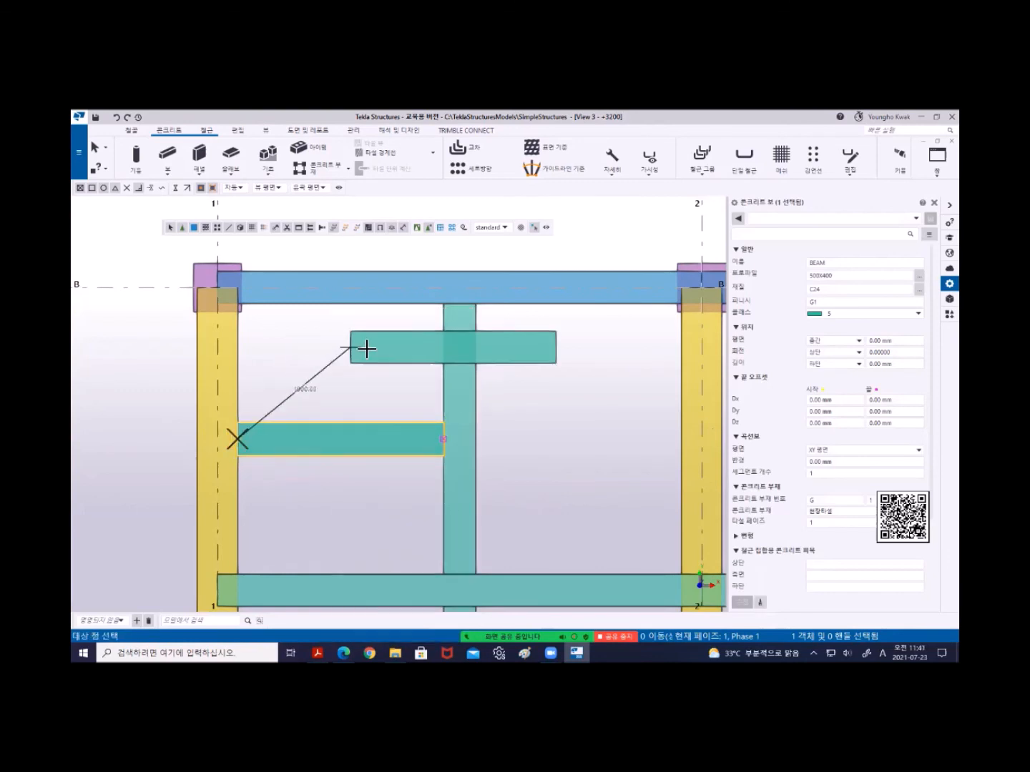
click(478, 444)
right_click(335, 337)
click(354, 344)
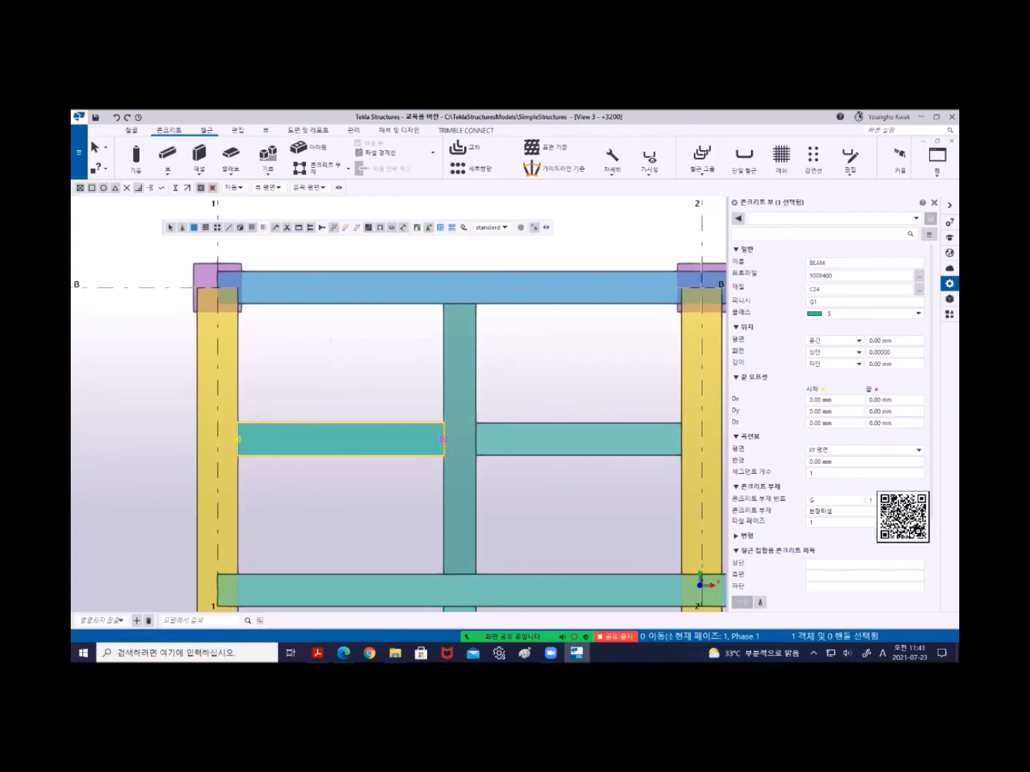
Apply the saved B2 500X300 beam properties to the two short beams on either side of the perpendicular beam.
click(378, 469)
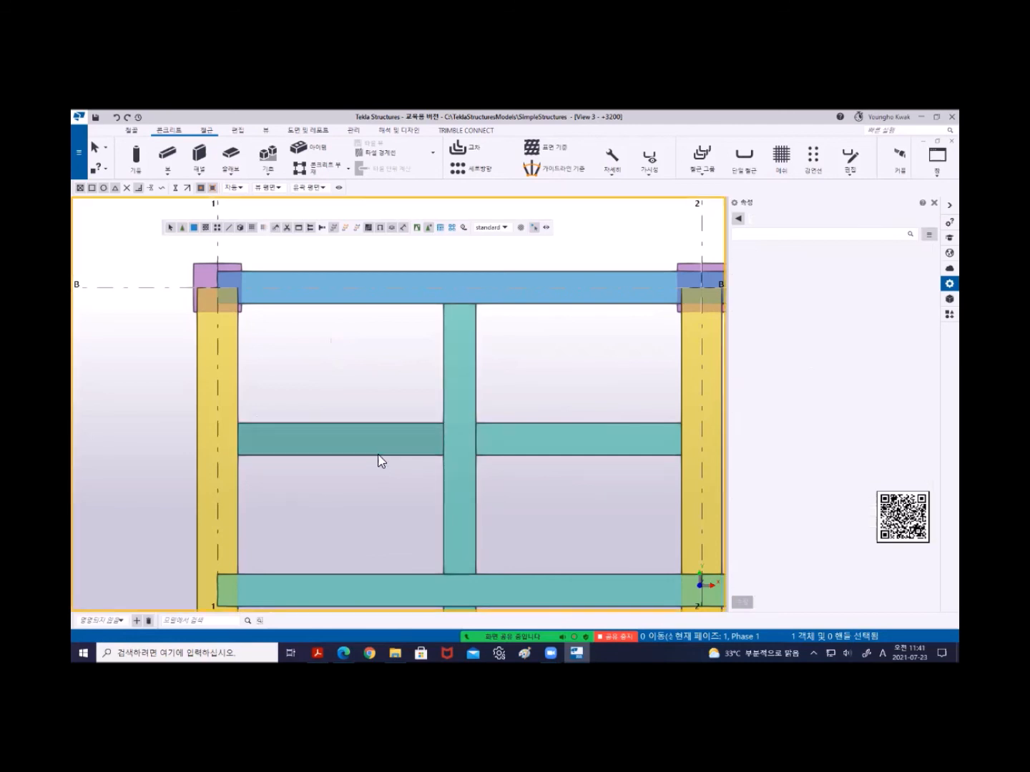
click(381, 461)
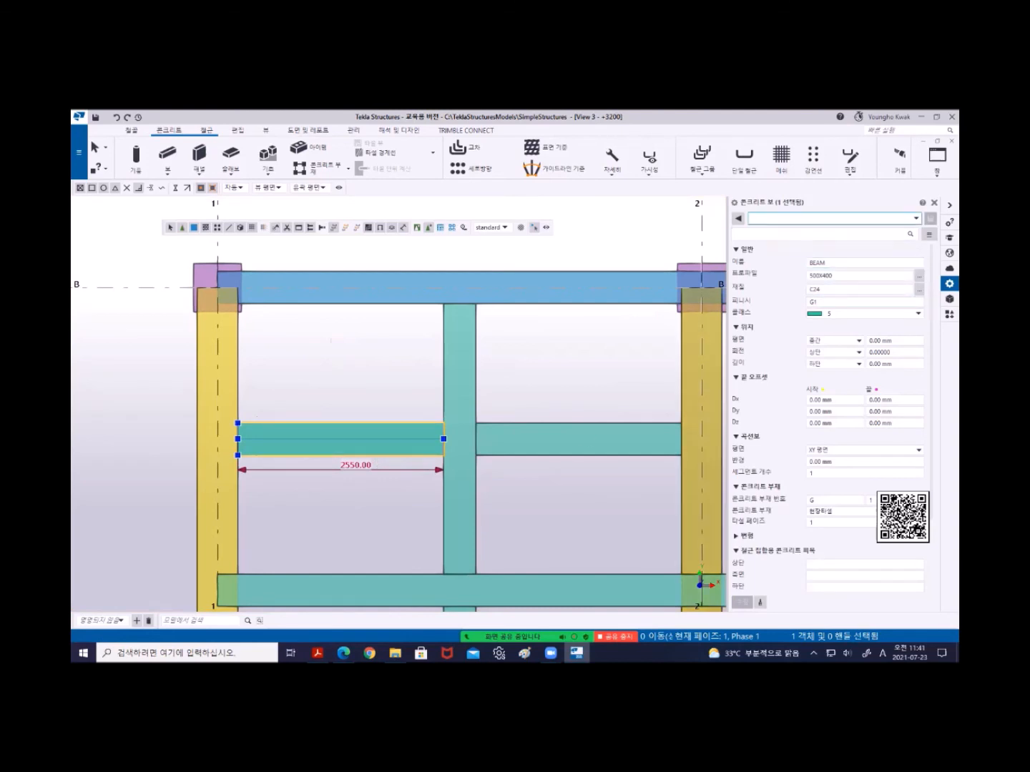
click(829, 218)
click(765, 245)
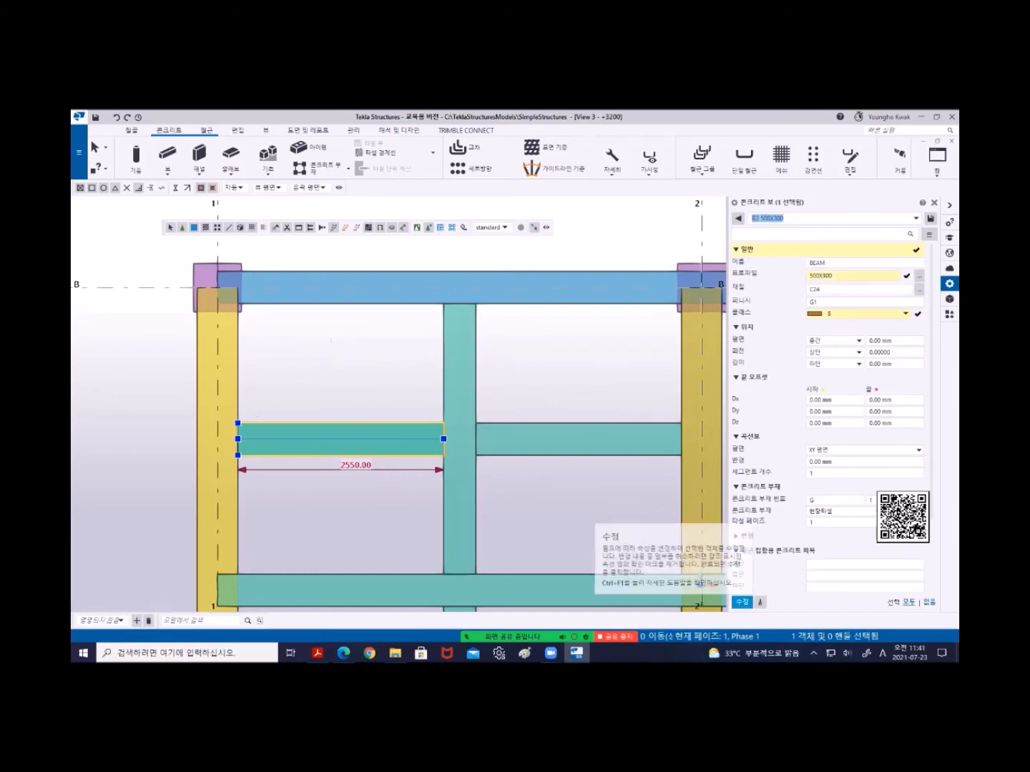
click(742, 602)
click(588, 454)
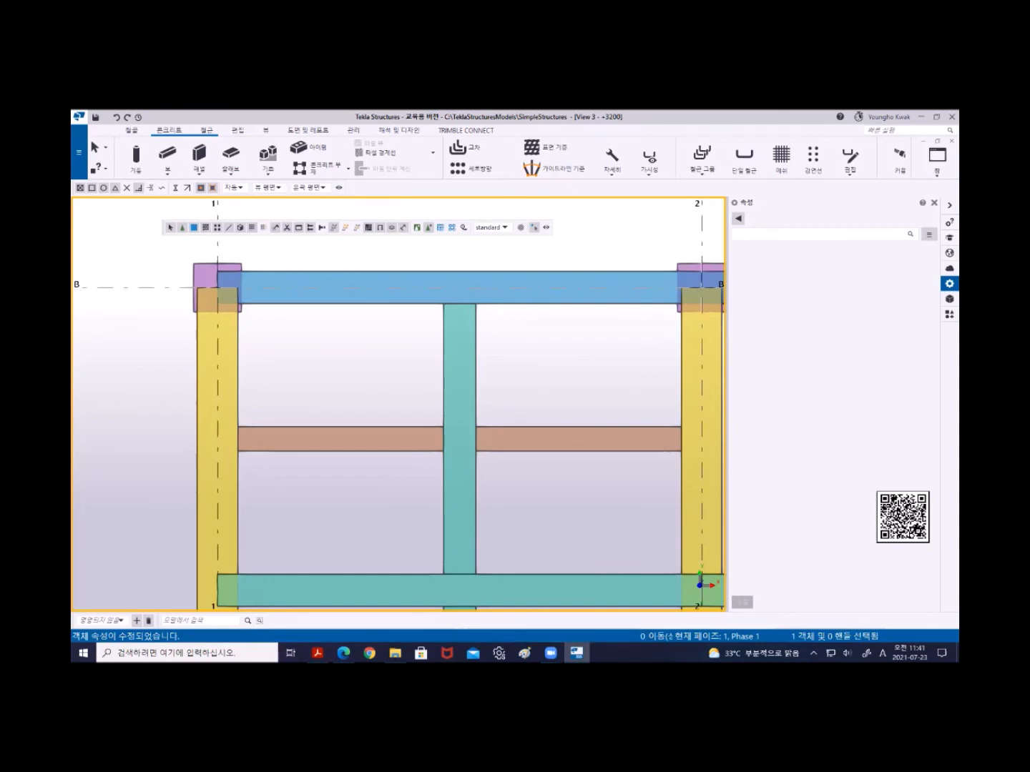
Switch to the plan PDF in Microsoft Edge to check the B2 beam layout between grids 1 and 2.
scroll(379, 406, down, 4)
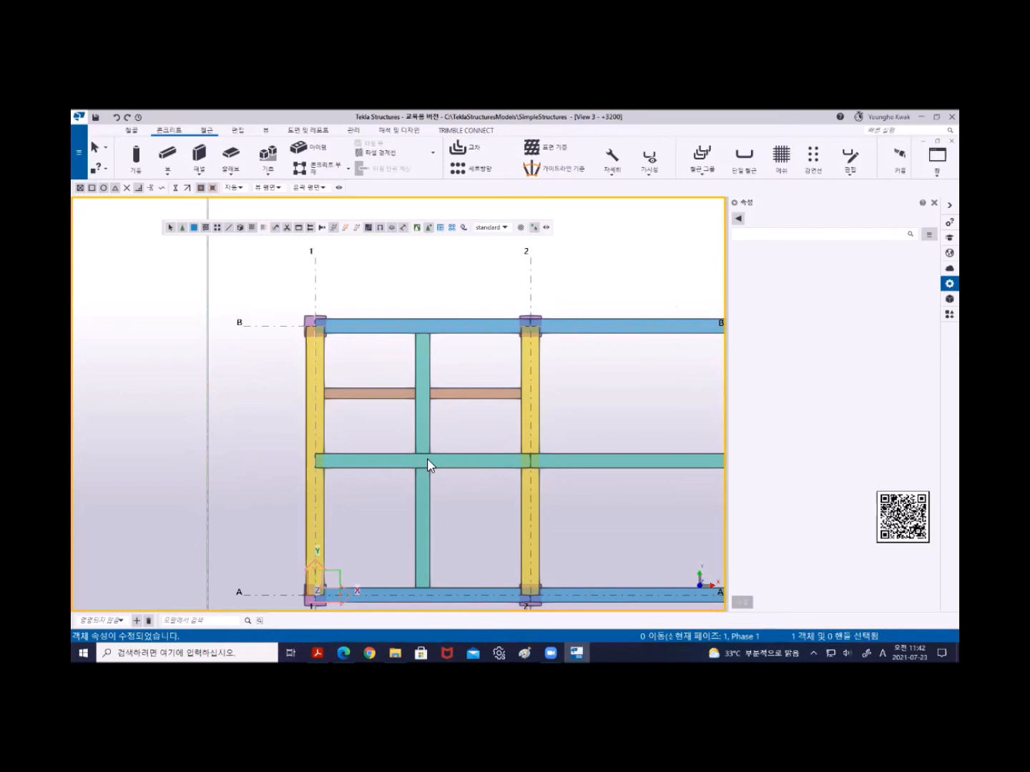
click(399, 460)
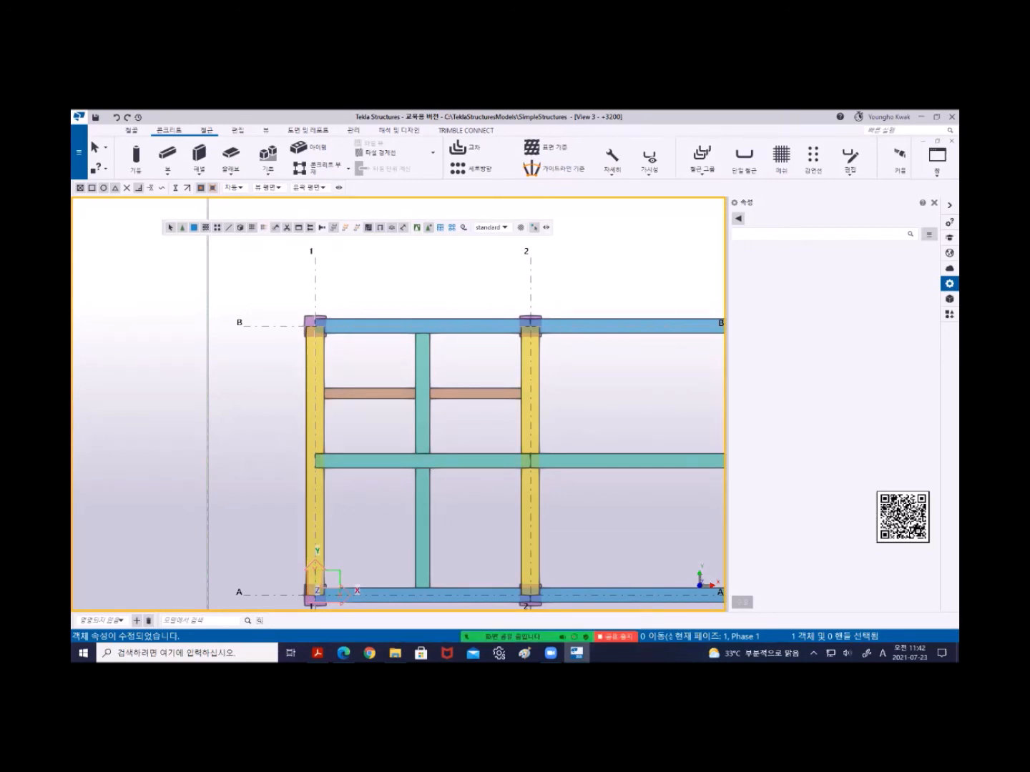
key(alt+Tab)
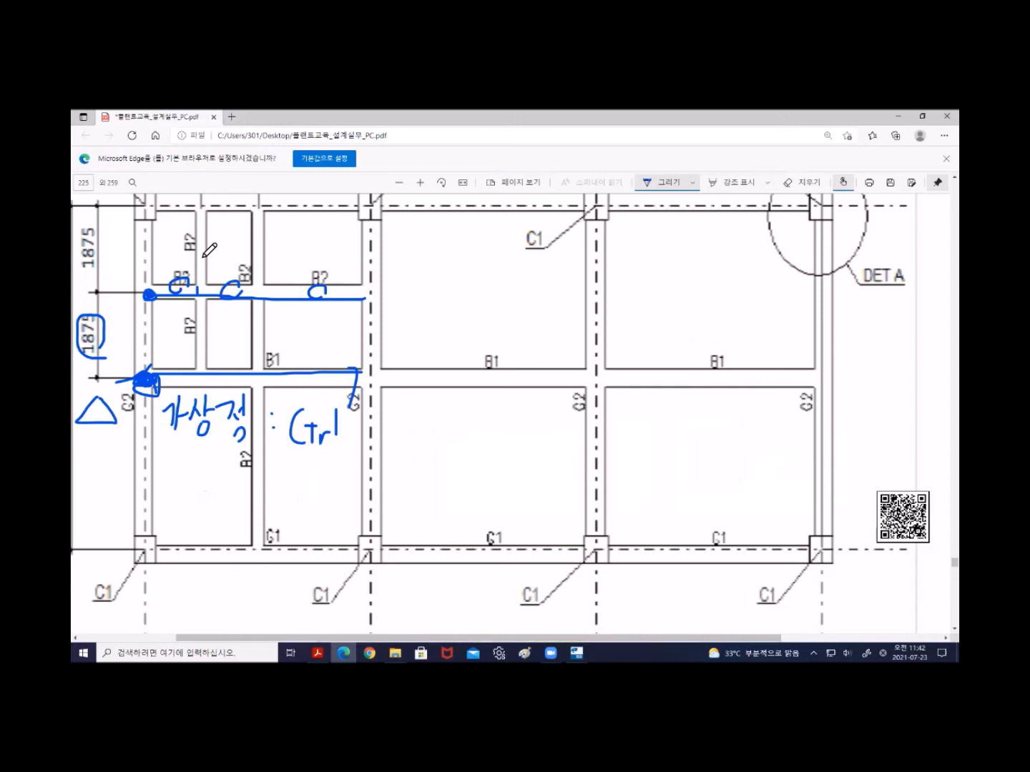
Switch from the plan PDF back to the +3200 view in Tekla Structures.
key(alt+Tab)
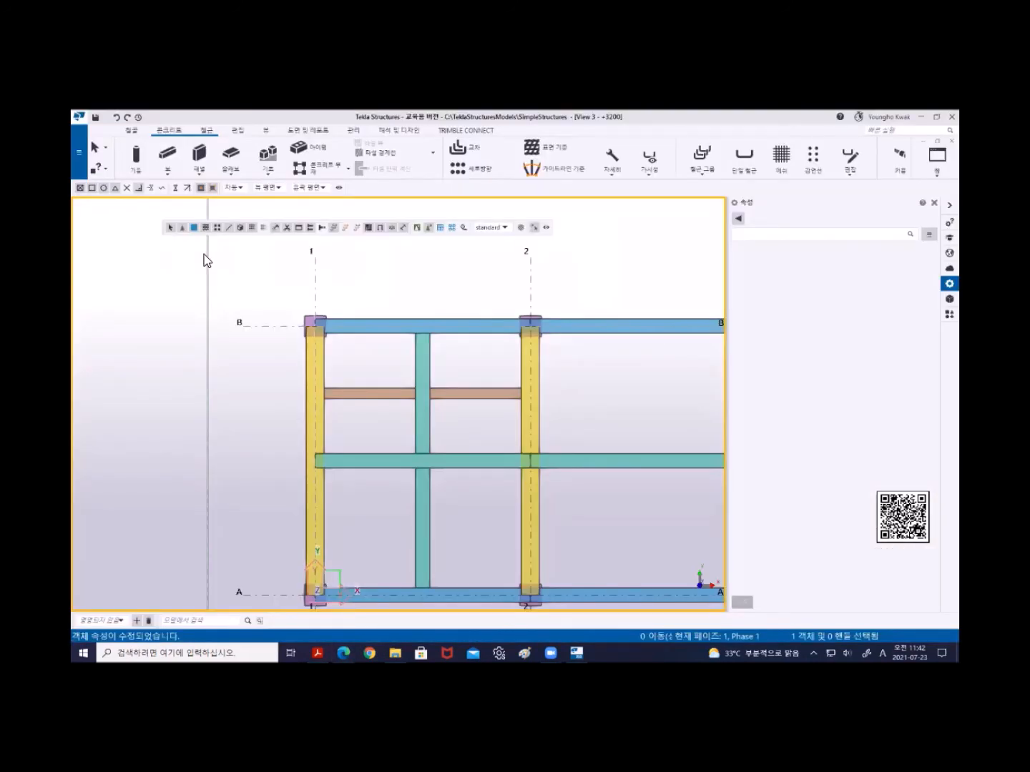
click(372, 394)
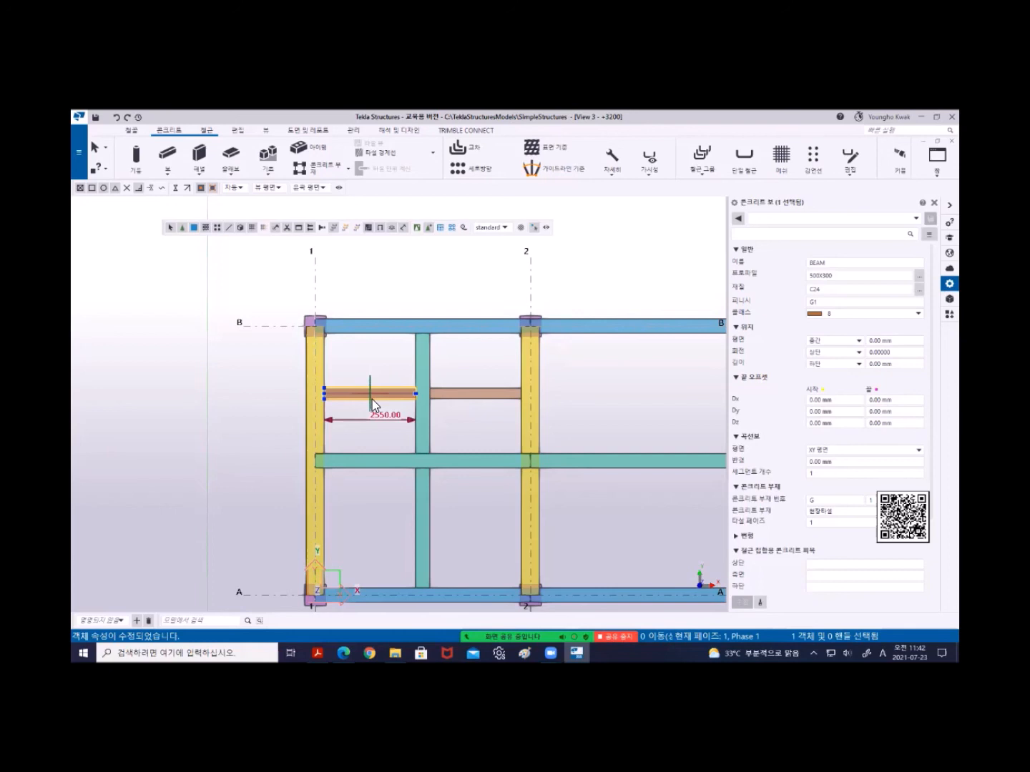
right_click(399, 267)
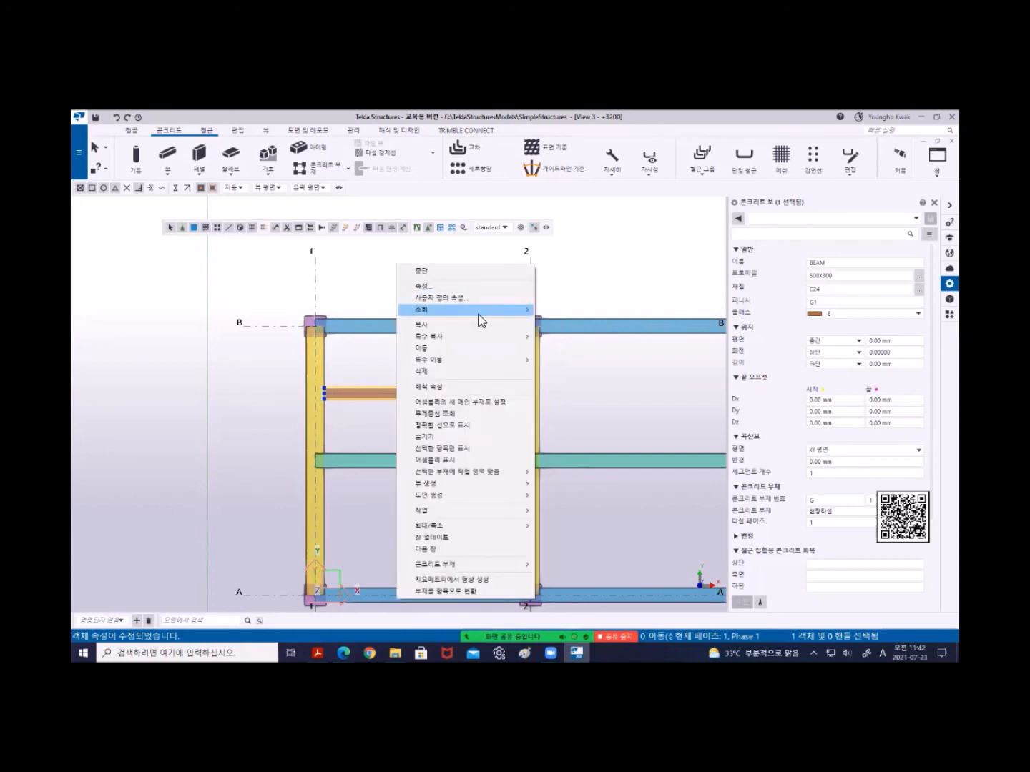
mouse_move(480, 345)
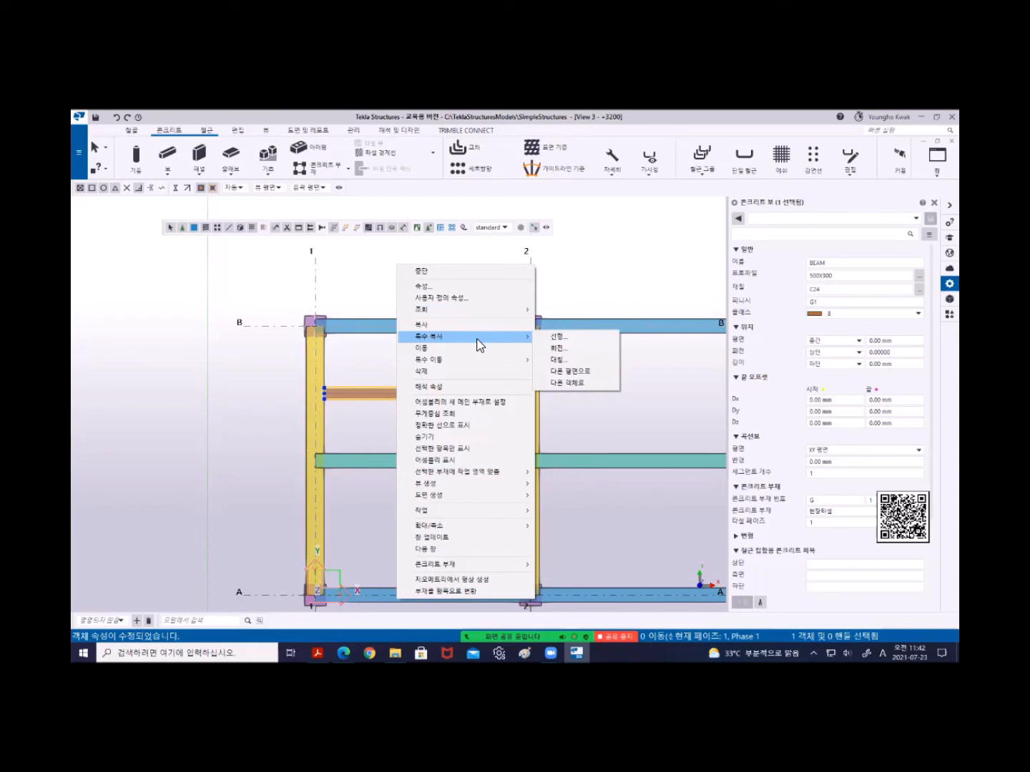
click(563, 348)
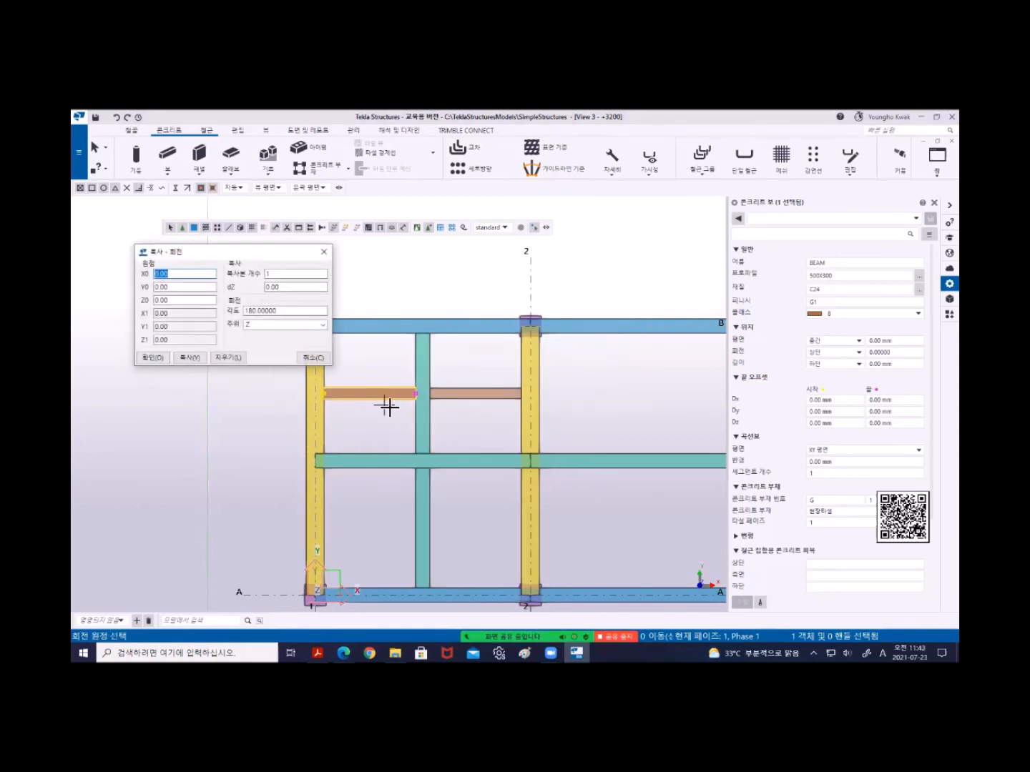
scroll(371, 392, up, 5)
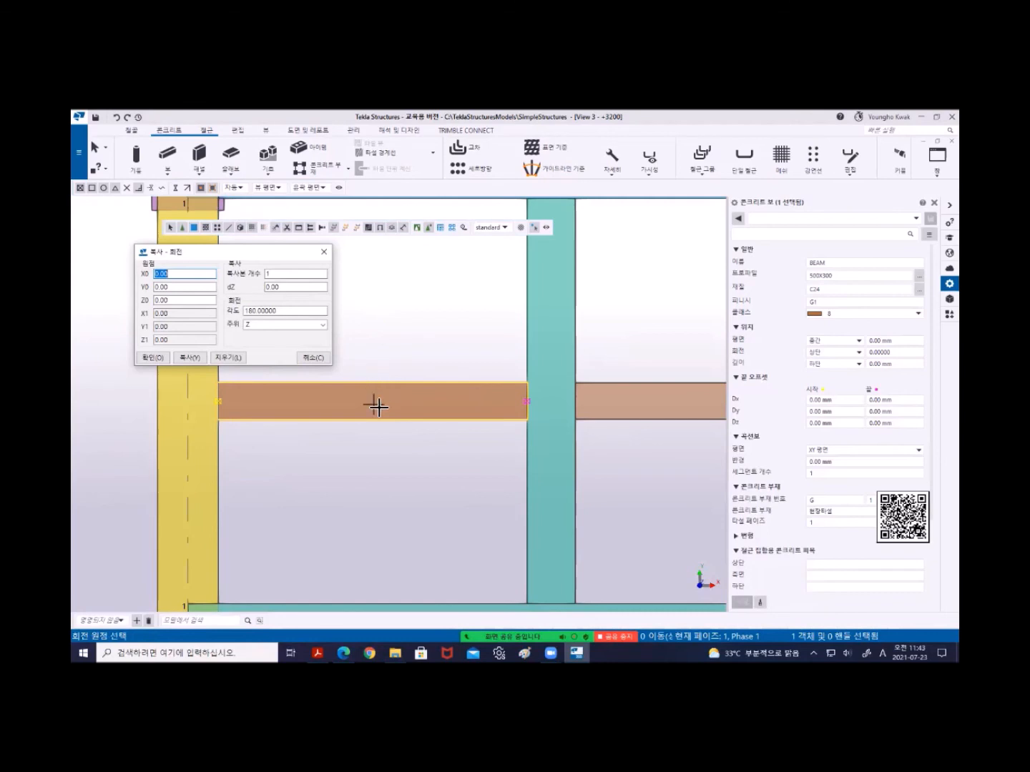
scroll(369, 405, down, 3)
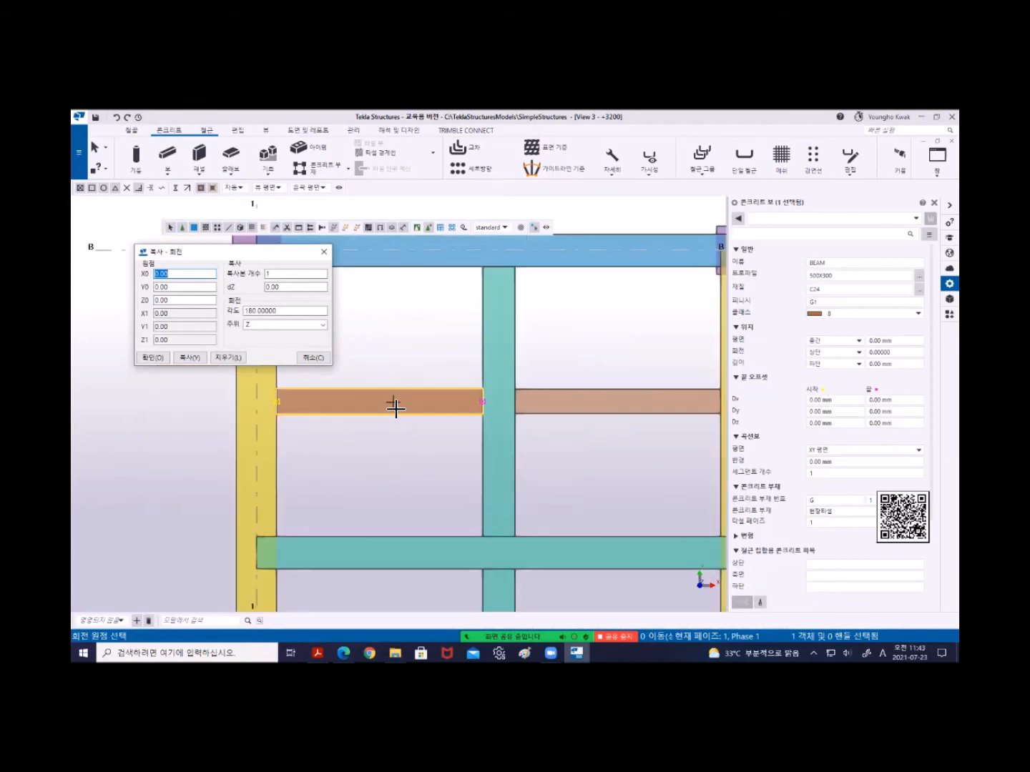
scroll(471, 427, up, 3)
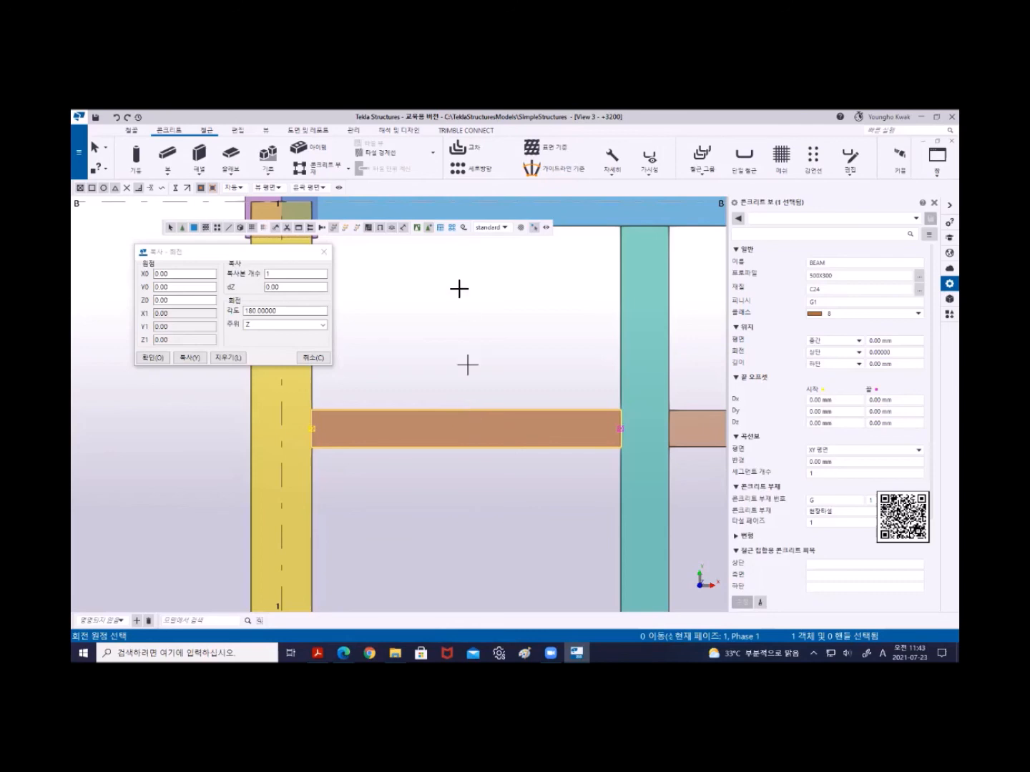
Render the parts in the +3200 view as wireframe and cancel the pending rotate copy.
click(270, 132)
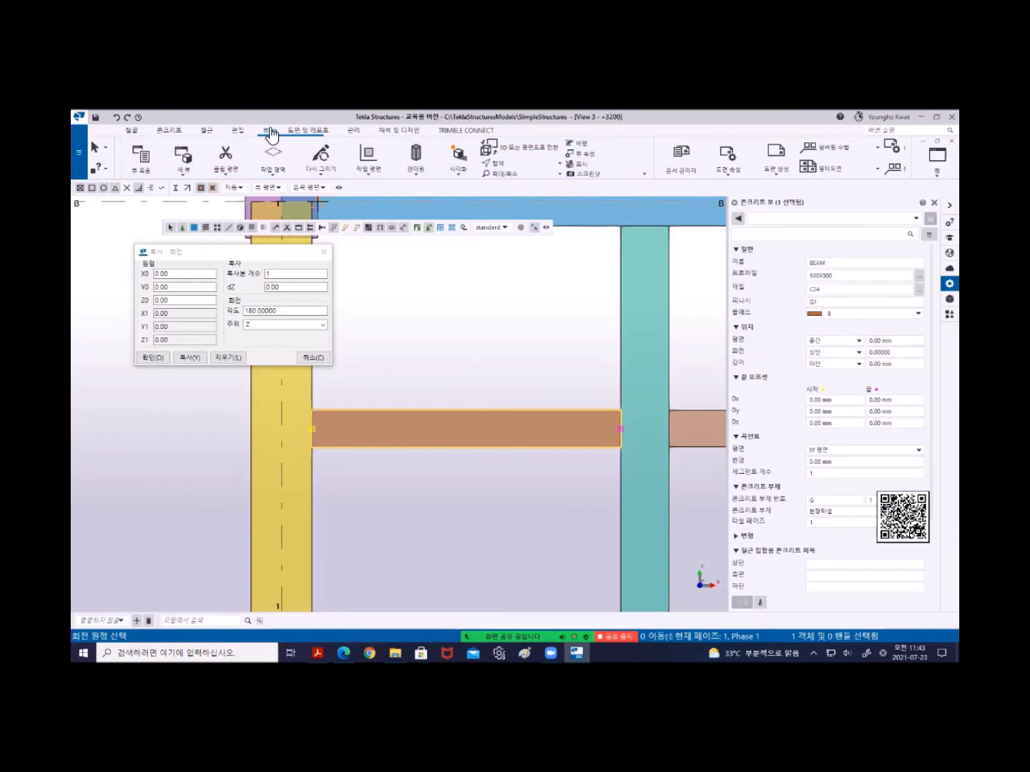
click(416, 172)
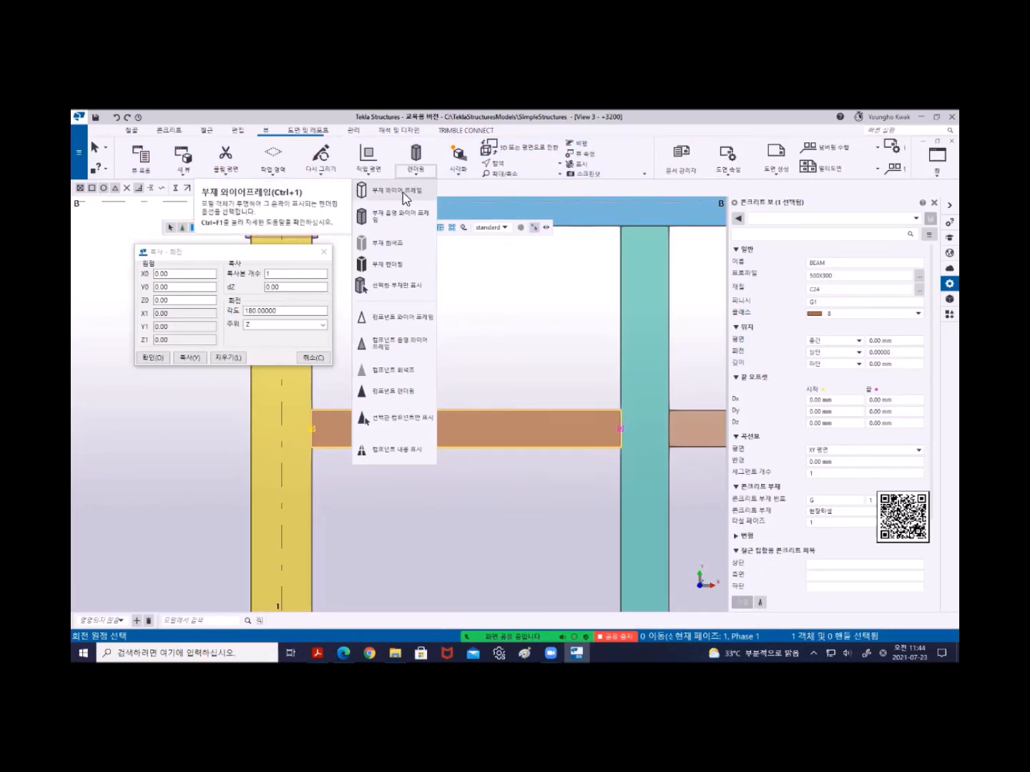
click(403, 193)
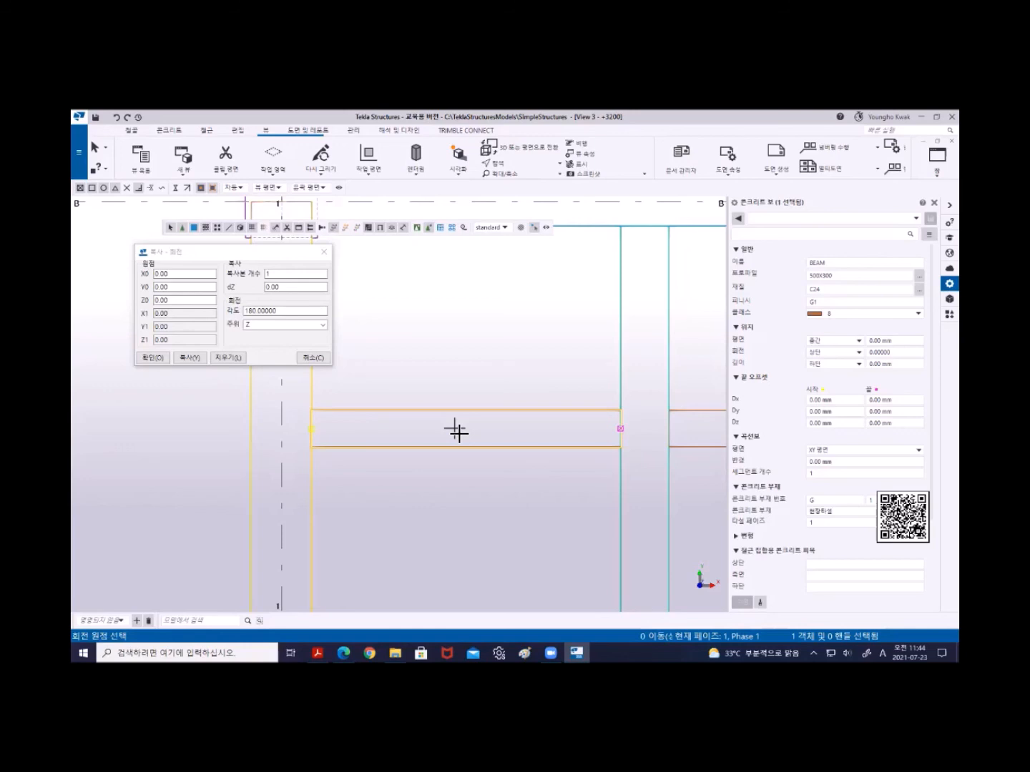
right_click(402, 280)
click(434, 289)
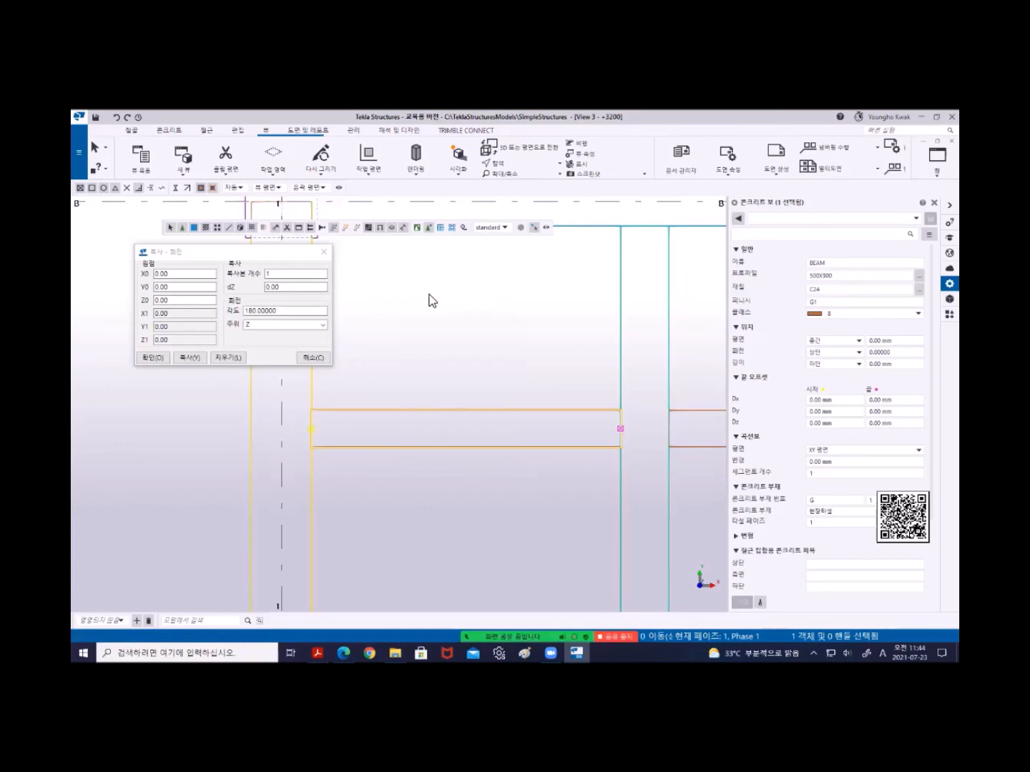
click(324, 254)
Turn on part center lines and part reference lines in the +3200 view's advanced display settings and apply them.
double_click(460, 334)
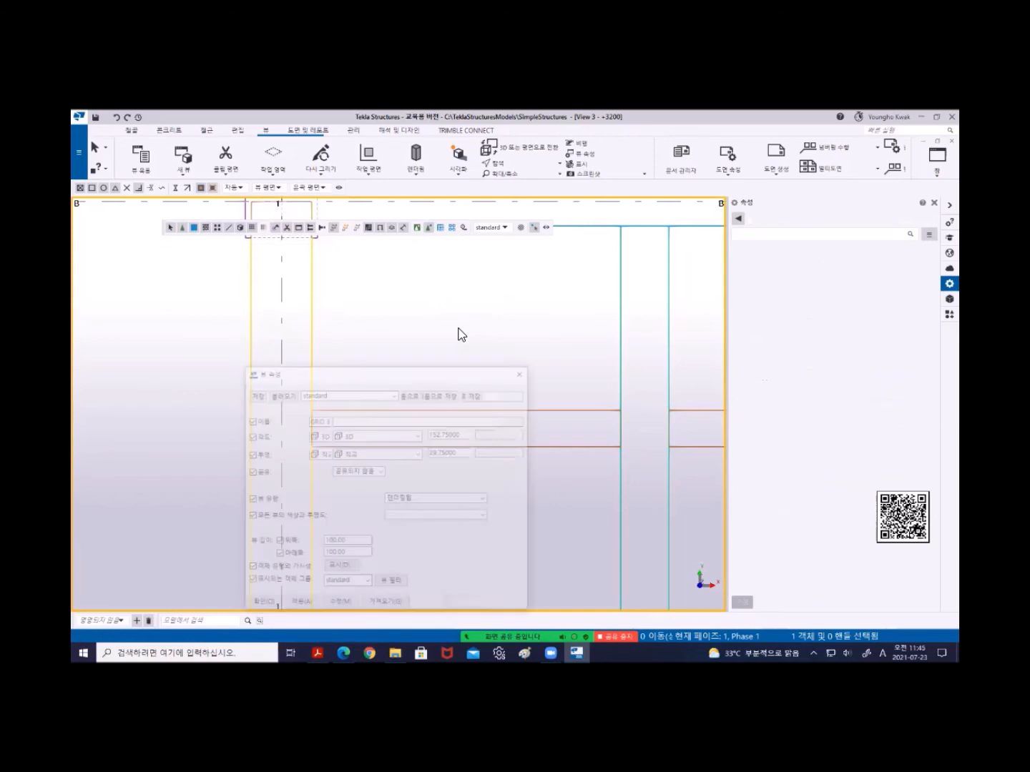
drag(360, 376, 399, 299)
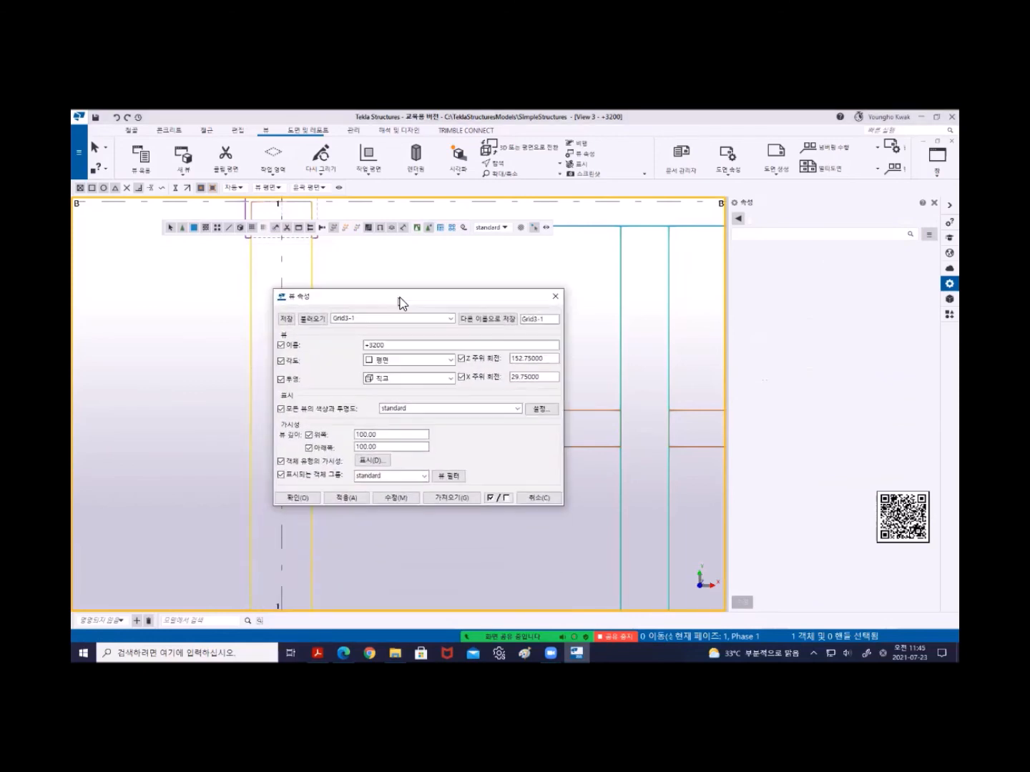
click(372, 460)
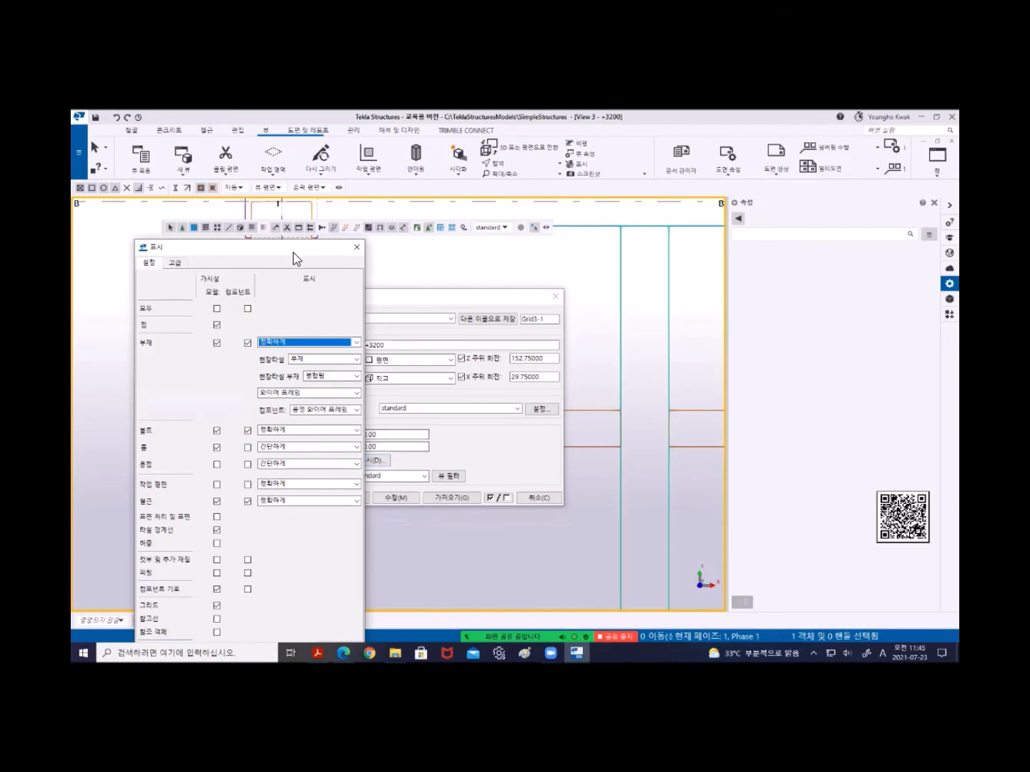
drag(293, 249, 731, 212)
drag(517, 297, 418, 249)
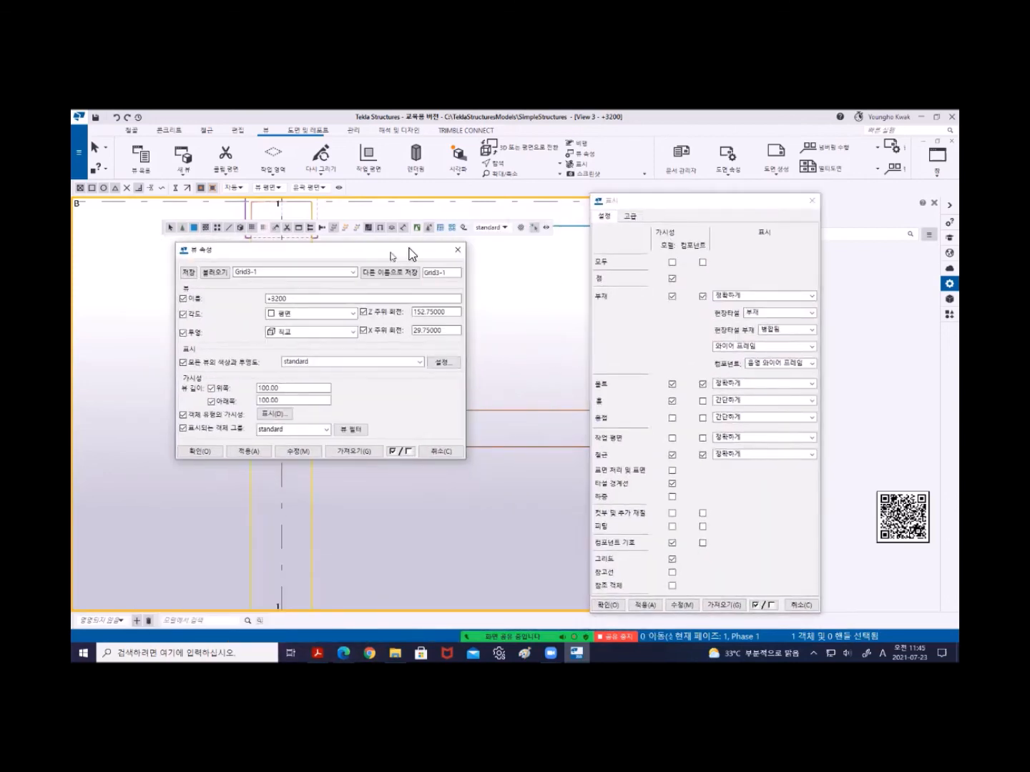
drag(648, 207, 545, 180)
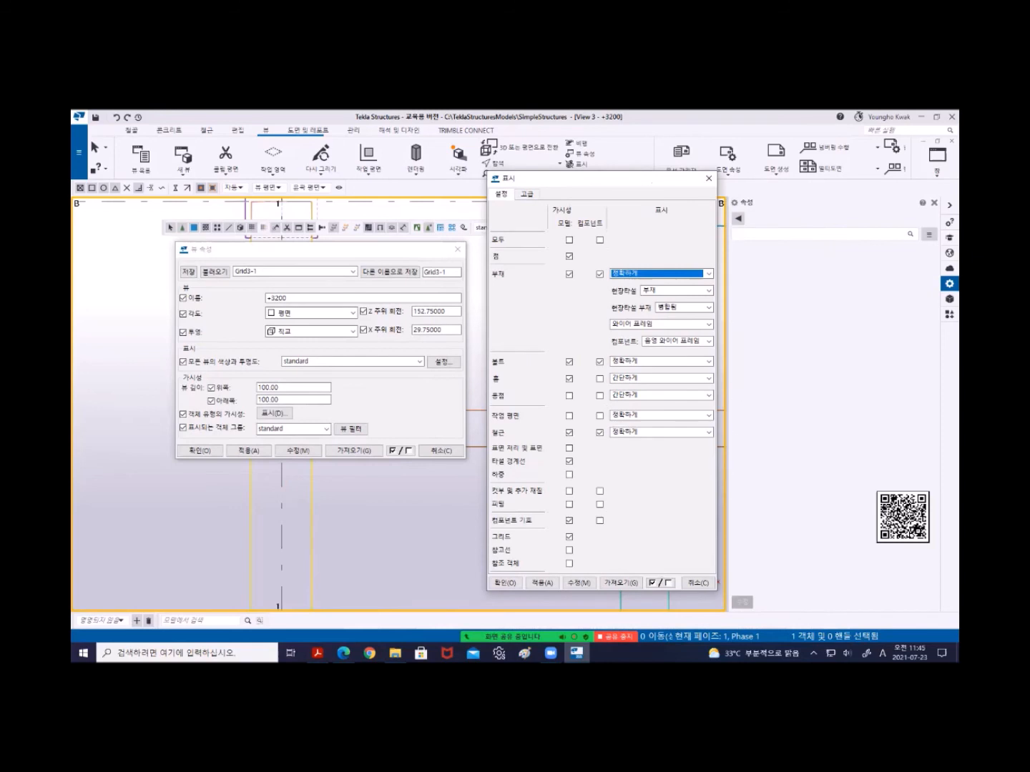
click(528, 197)
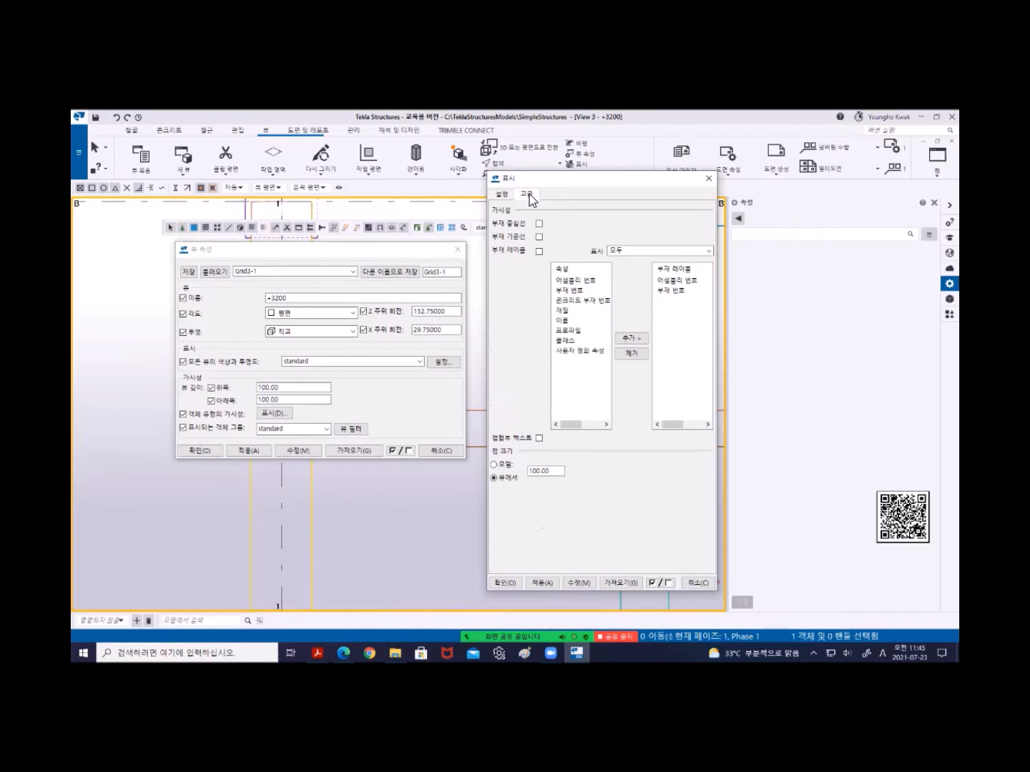
click(539, 223)
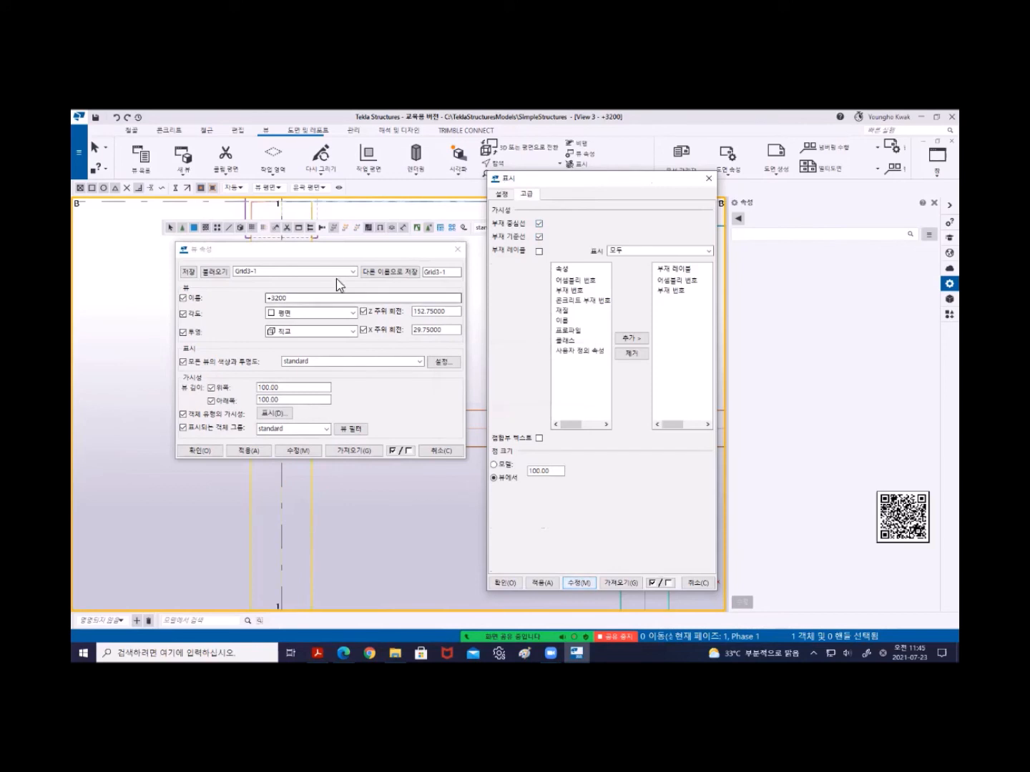
drag(324, 255, 182, 505)
middle_drag(380, 439, 203, 368)
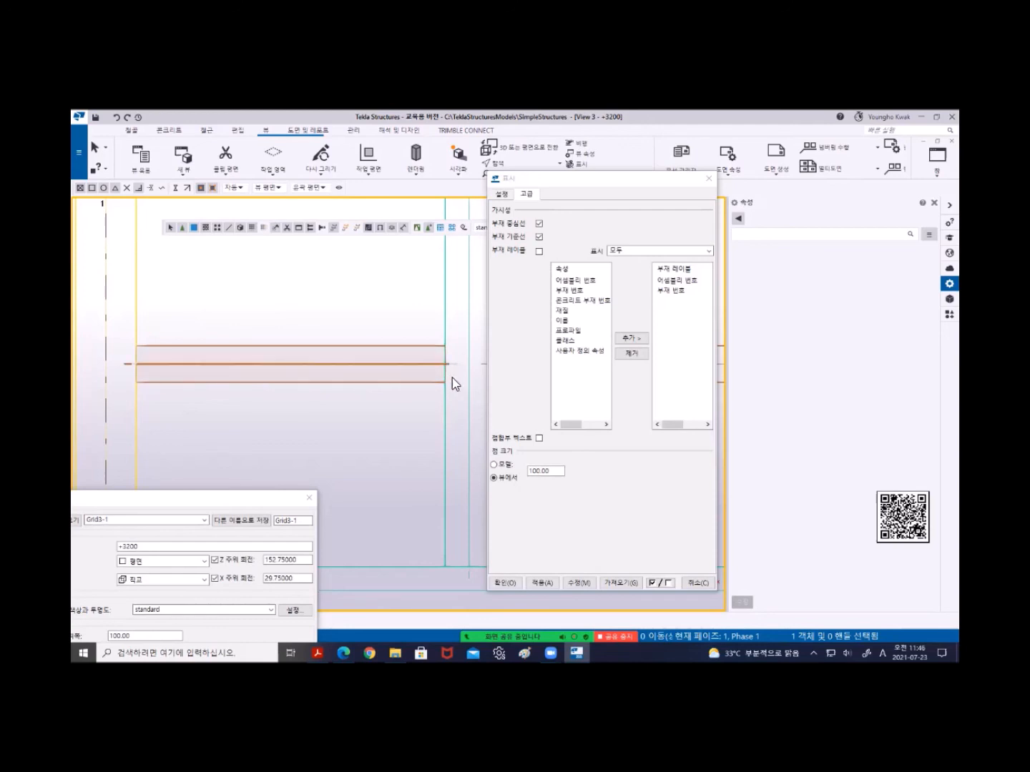
Compare the part center line and reference line displays in the +3200 view, leaving only part reference lines enabled.
click(539, 224)
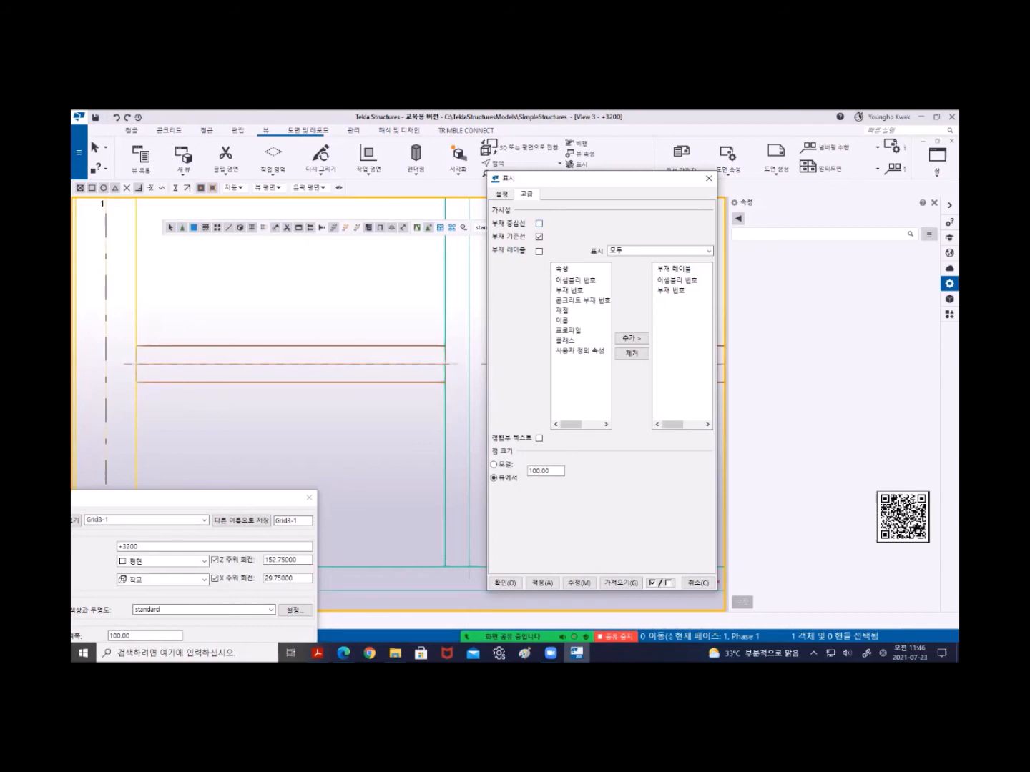
click(578, 583)
click(539, 237)
click(579, 583)
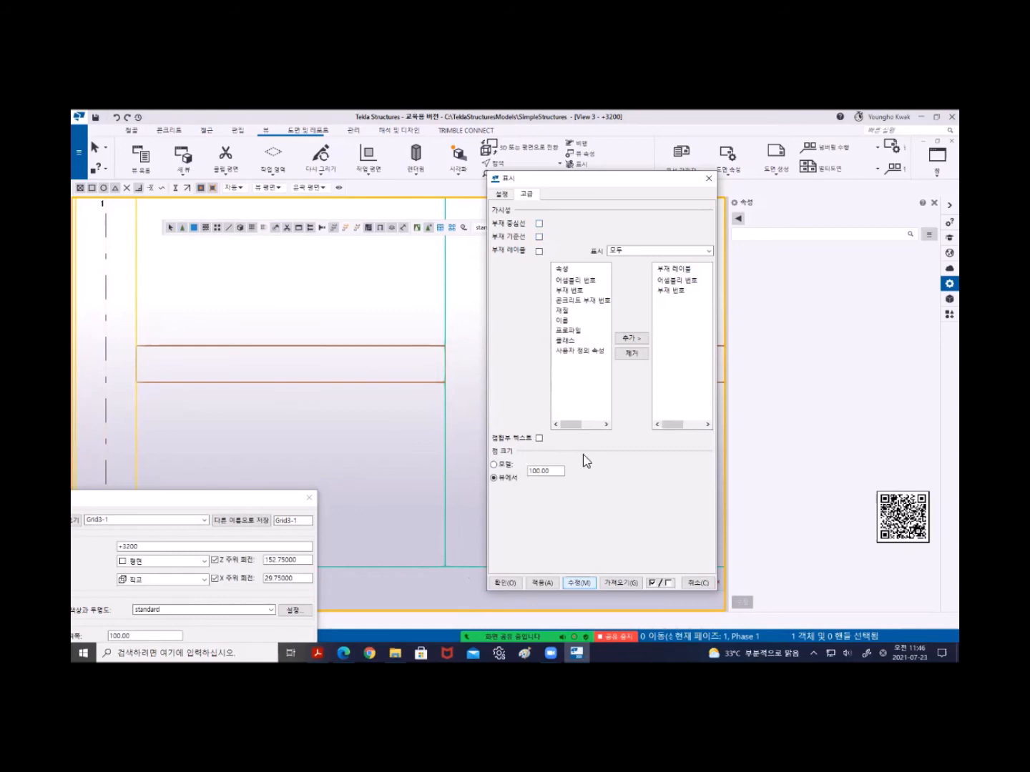
click(539, 224)
click(580, 583)
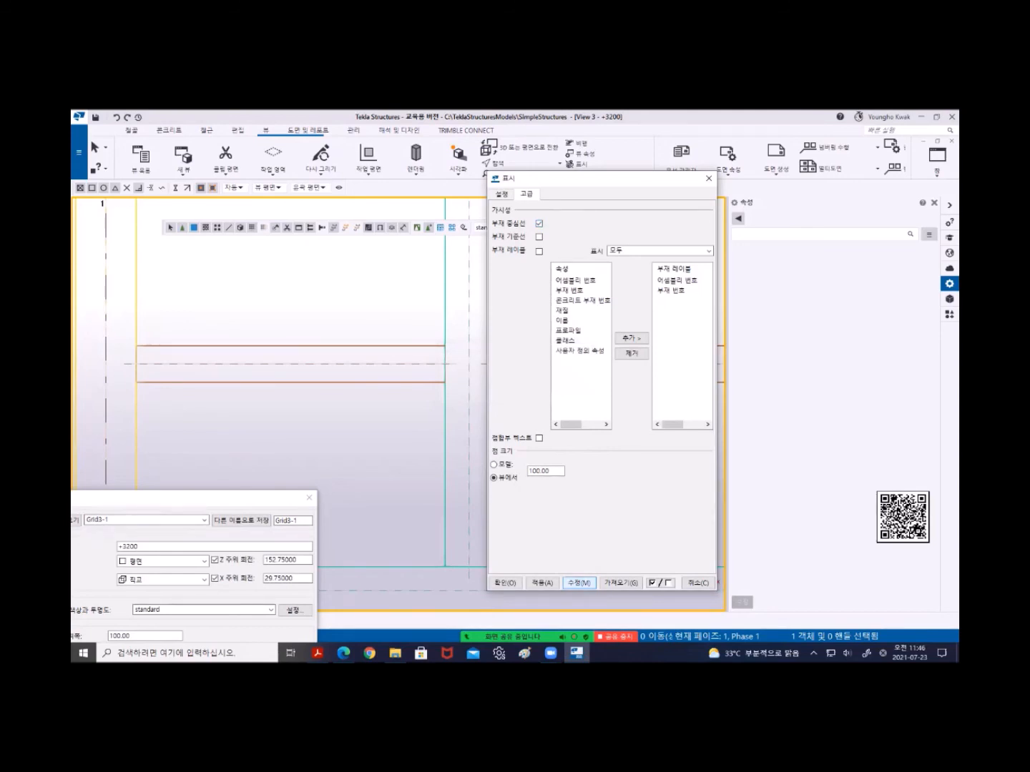
click(540, 224)
click(580, 584)
Start a rotate copy of the short B2 beam beside grid 1, using its reference line midpoint as the rotation origin.
click(254, 382)
click(254, 382)
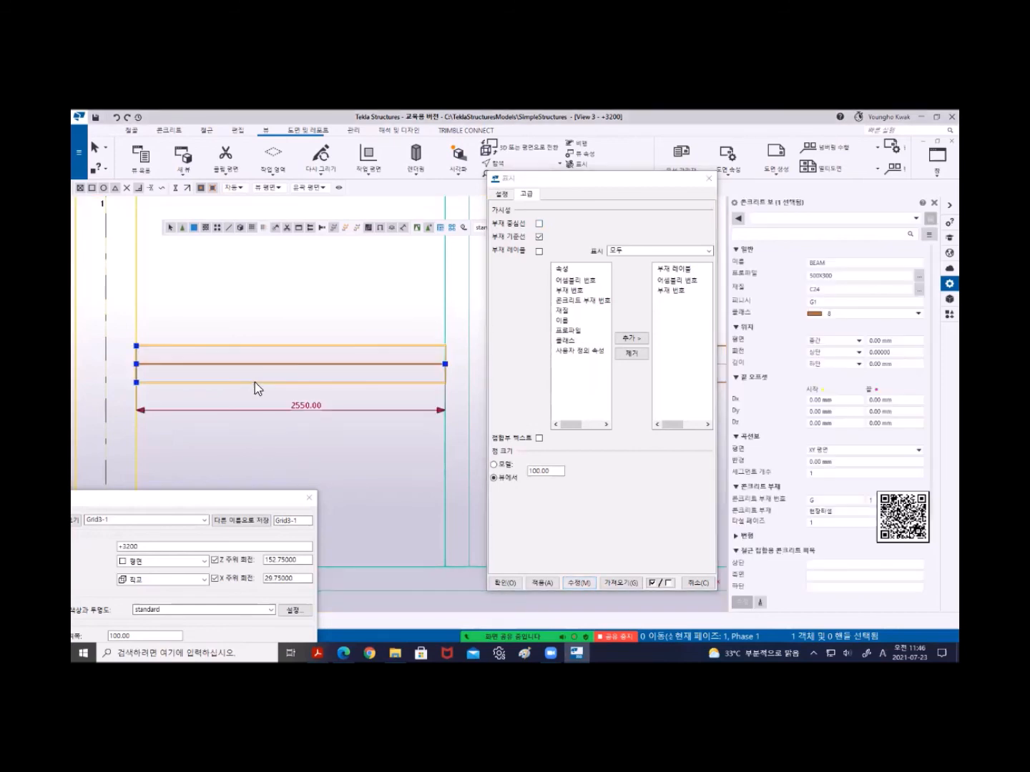
right_click(274, 280)
mouse_move(350, 346)
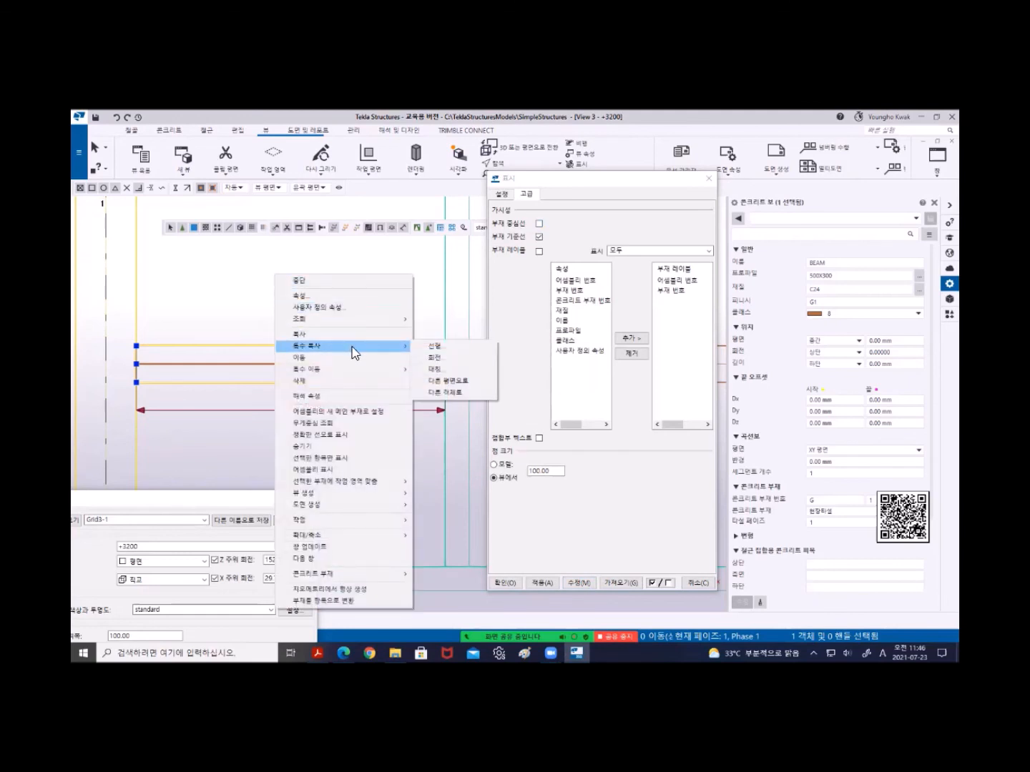
click(449, 357)
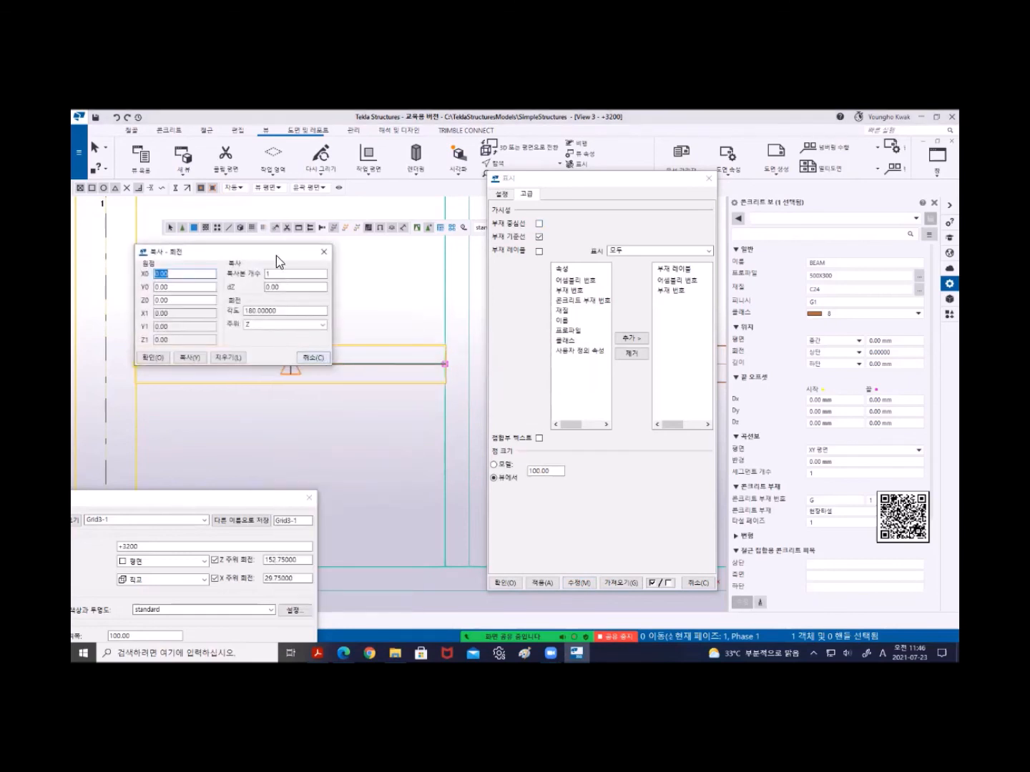
drag(260, 255, 530, 225)
click(306, 357)
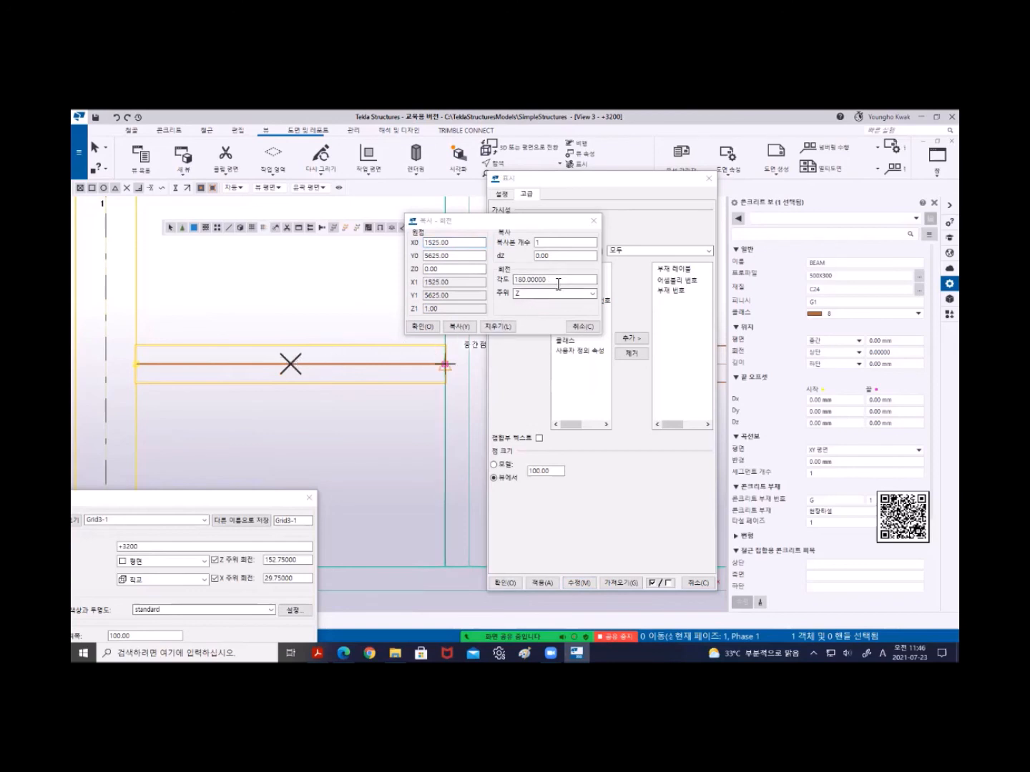
Make one copy of the beam rotated 90 degrees about Z, and close the rotate, display and view properties dialogs.
drag(559, 286, 507, 287)
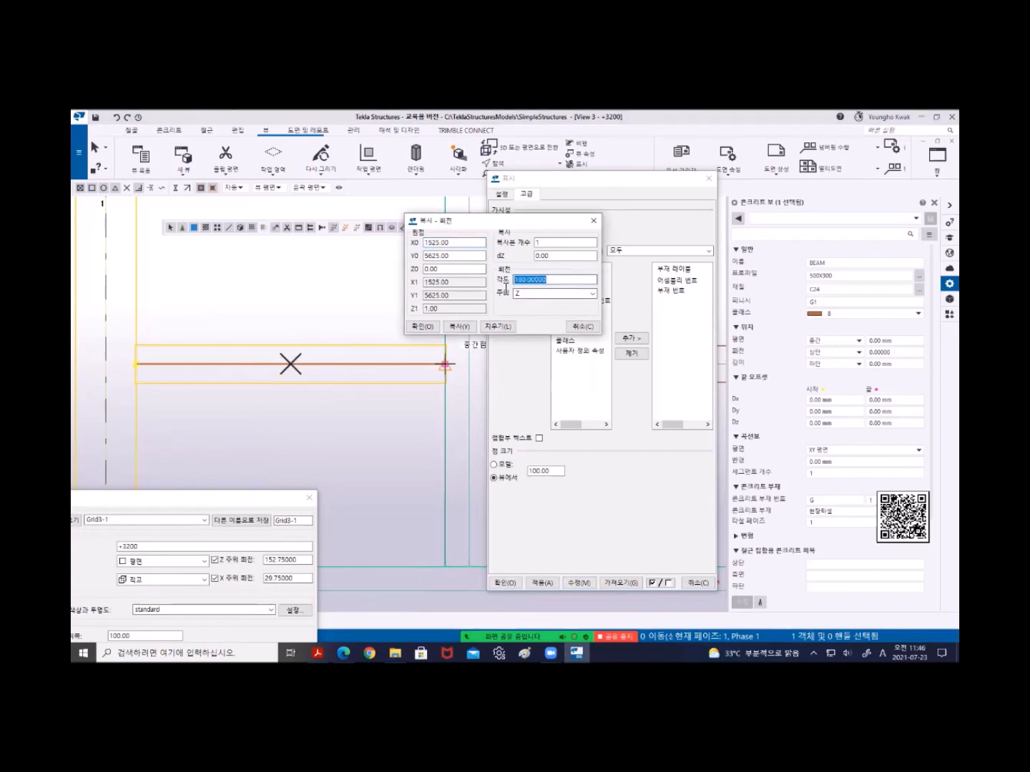
text(90)
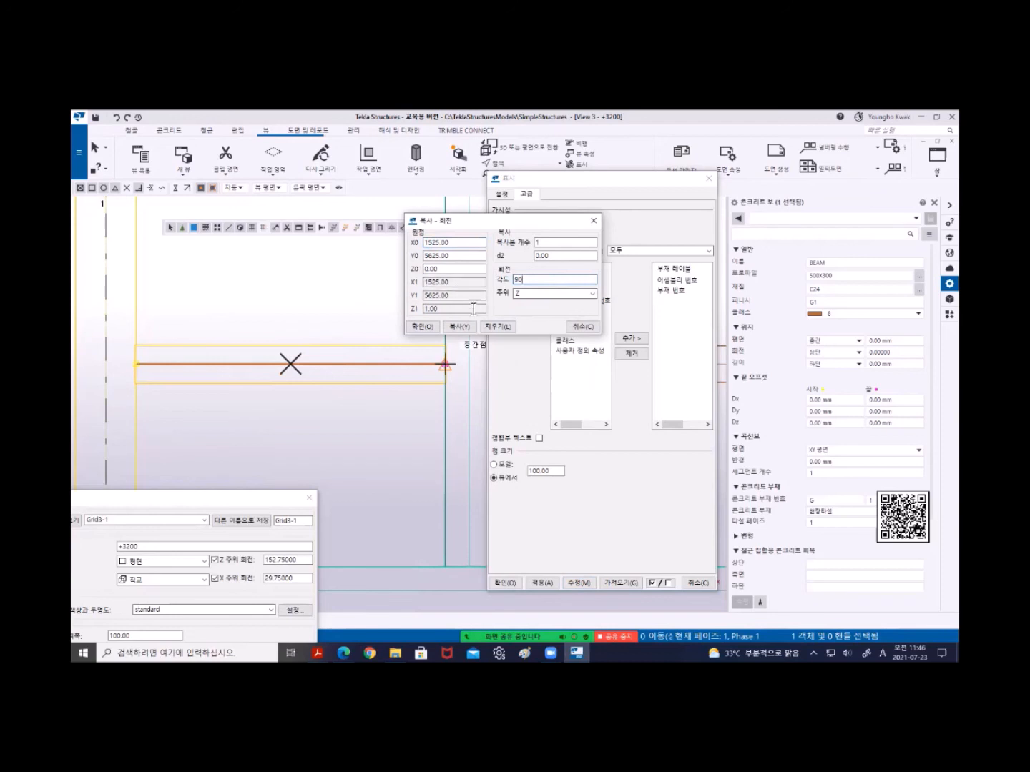
click(461, 326)
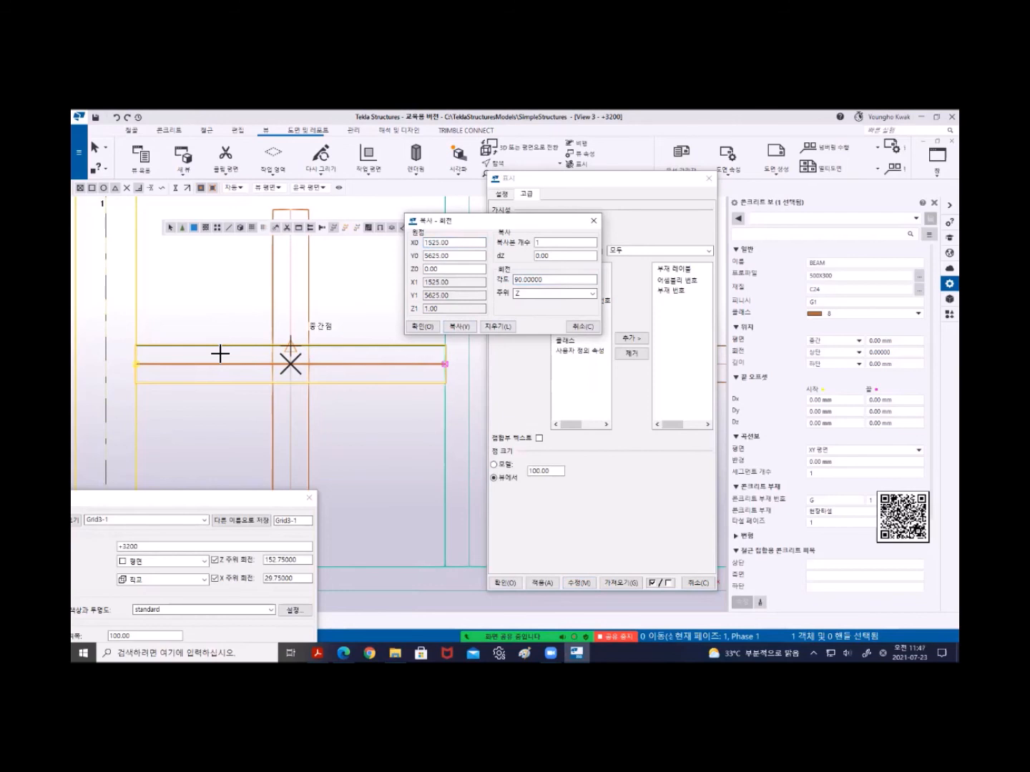
click(593, 221)
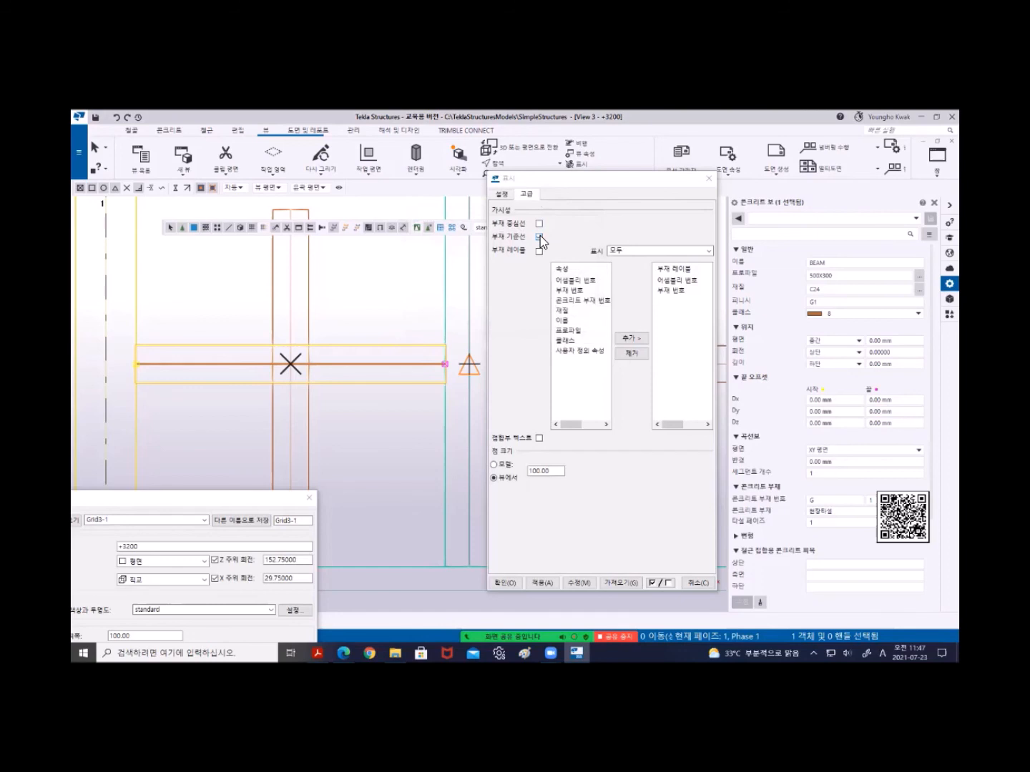
click(710, 179)
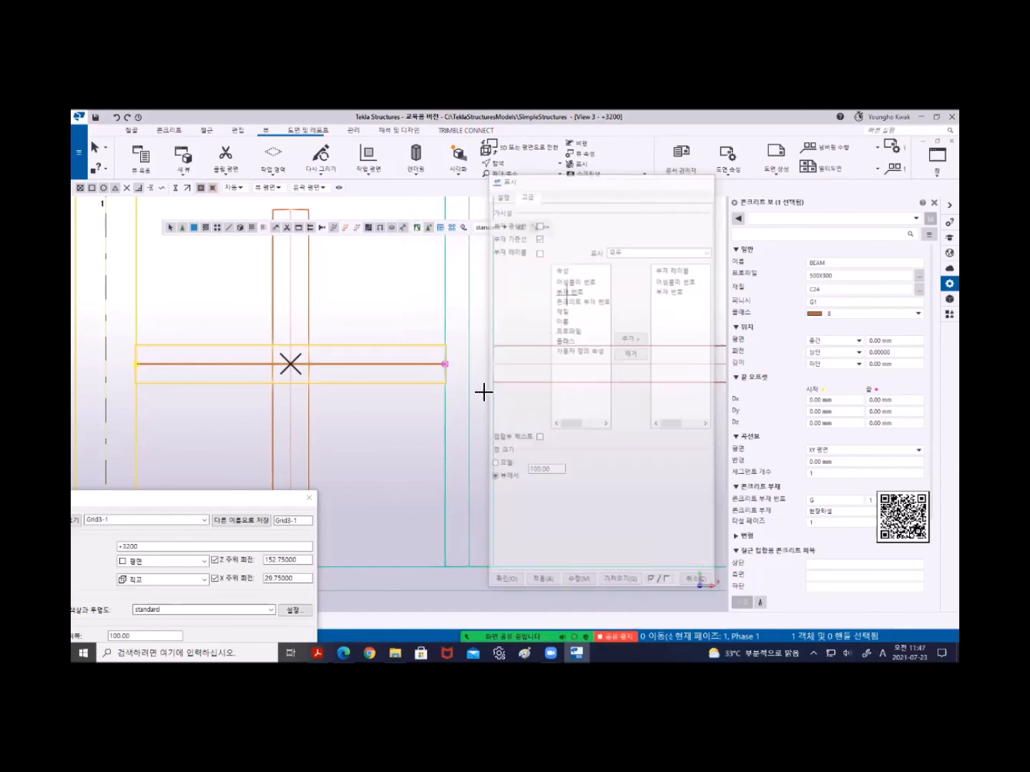
click(309, 498)
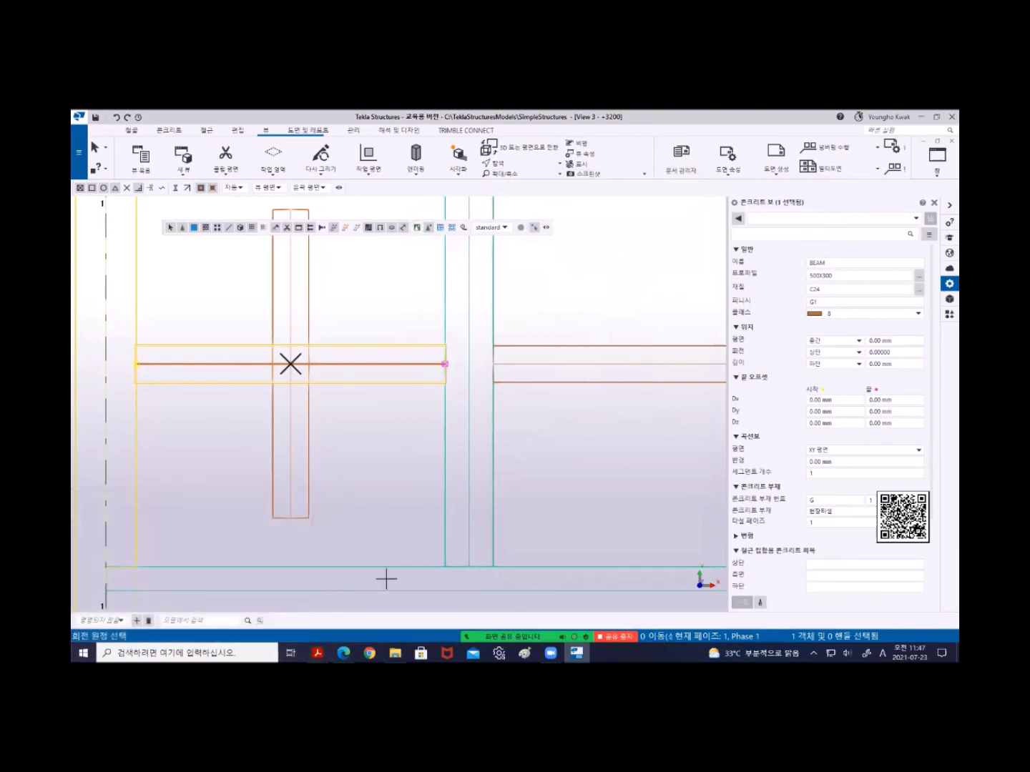
Switch to the whiteboard and sketch a tall rectangular column in 3D beside the existing vertical line.
key(alt+Tab)
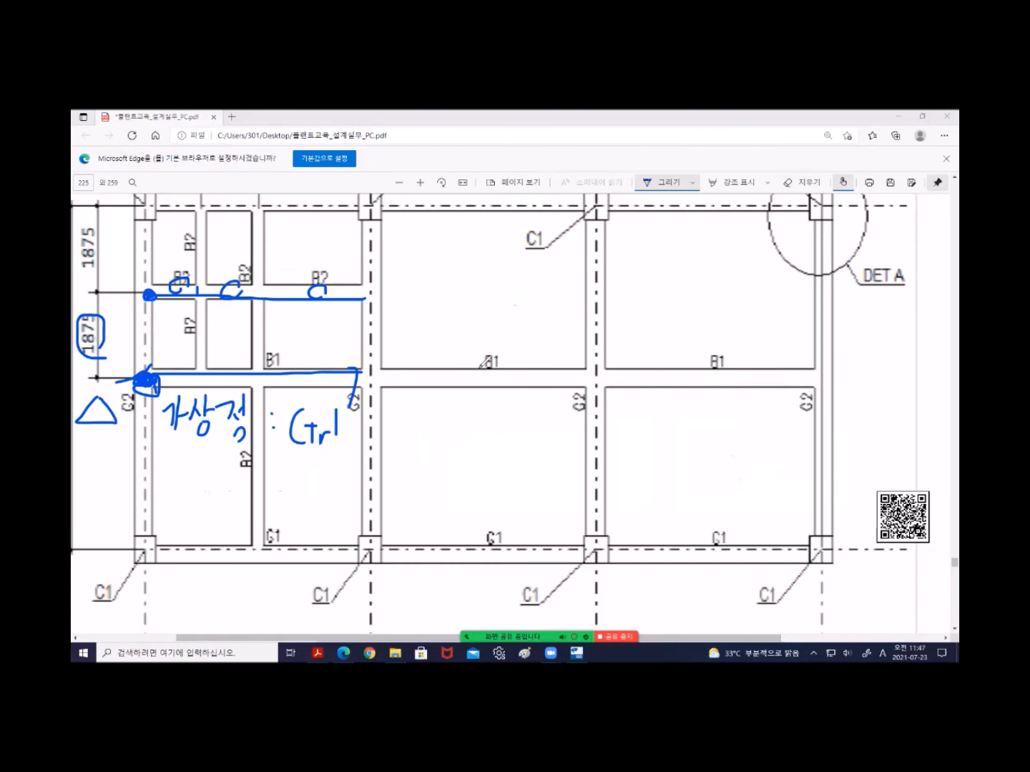
key(alt+Tab)
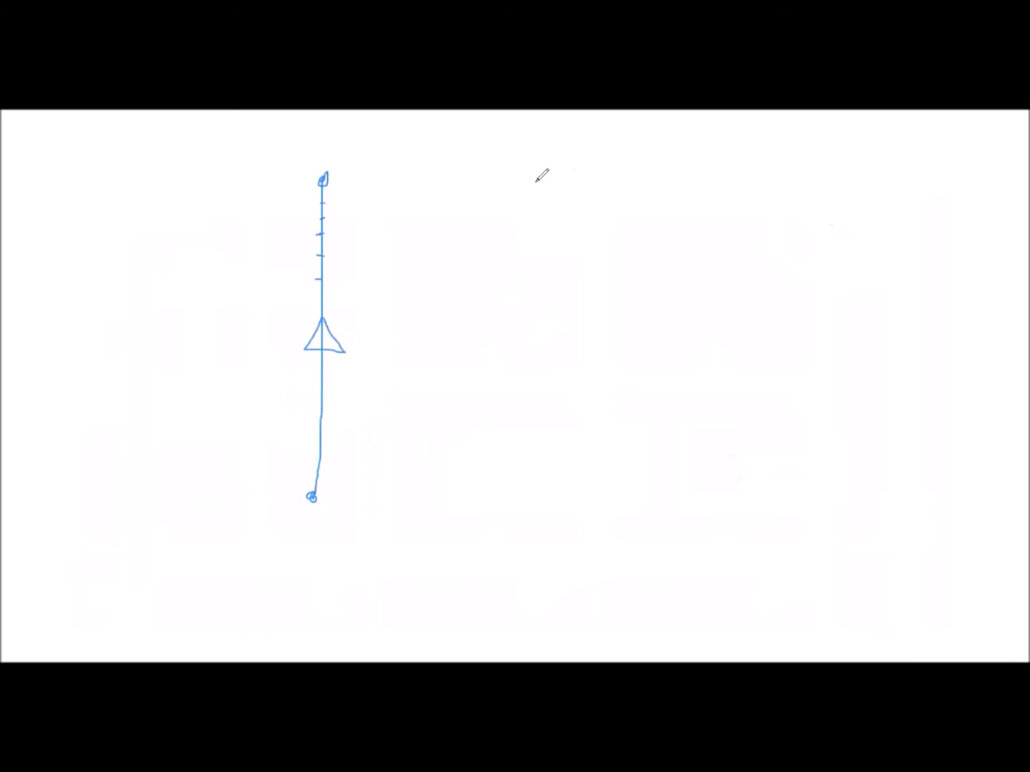
mouse_move(489, 212)
mouse_down()
mouse_move(517, 181)
mouse_move(558, 196)
mouse_move(530, 233)
mouse_move(518, 229)
mouse_move(543, 451)
mouse_up()
mouse_move(567, 205)
mouse_down()
mouse_move(562, 423)
mouse_move(542, 456)
mouse_up()
mouse_move(486, 217)
mouse_down()
mouse_move(492, 442)
mouse_move(542, 452)
mouse_up()
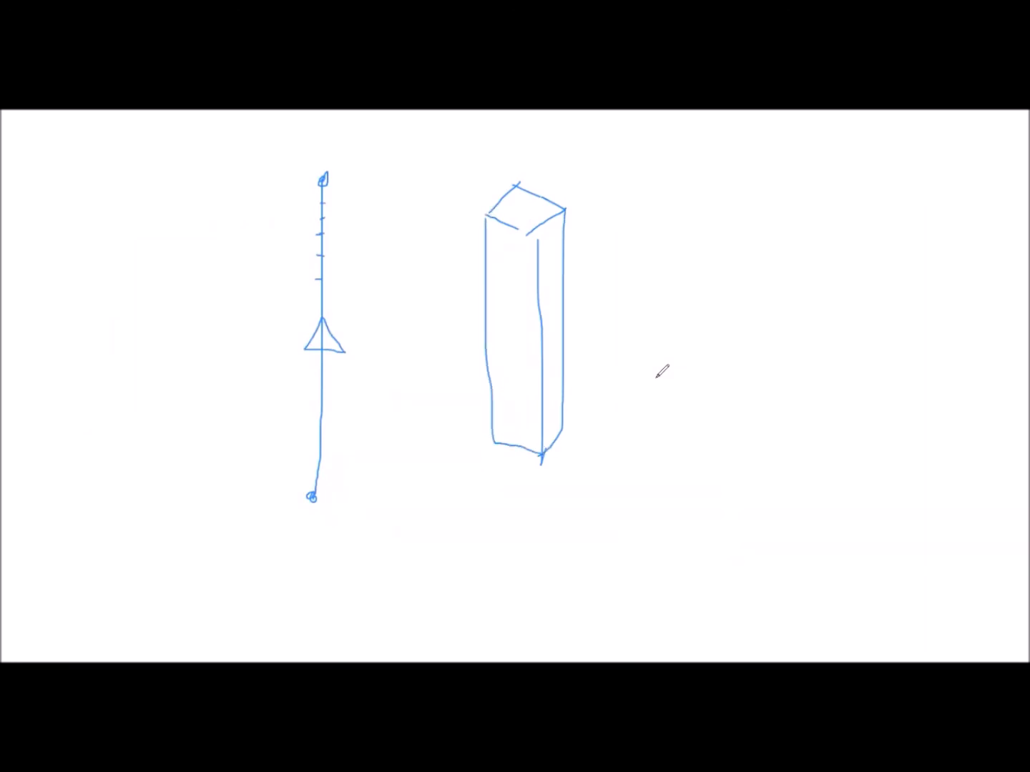
Sketch a vertical height dimension beside the column, label it 3200, and draw a small parallelogram near its lower end.
click(681, 440)
mouse_move(760, 279)
mouse_down()
mouse_move(773, 312)
mouse_move(782, 295)
mouse_up()
mouse_move(651, 177)
mouse_down()
mouse_move(714, 177)
mouse_move(718, 437)
mouse_move(731, 439)
mouse_move(723, 410)
mouse_up()
mouse_move(700, 179)
mouse_down()
mouse_move(694, 200)
mouse_move(707, 196)
mouse_up()
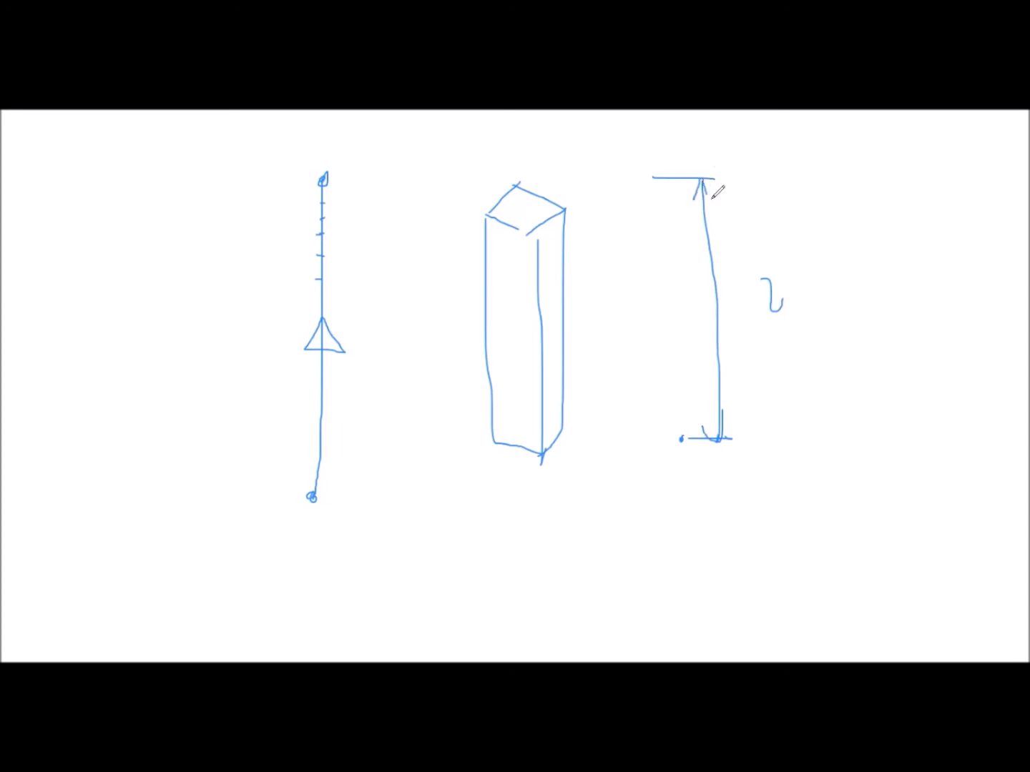
mouse_move(739, 324)
mouse_down()
mouse_move(740, 351)
mouse_move(800, 342)
mouse_up()
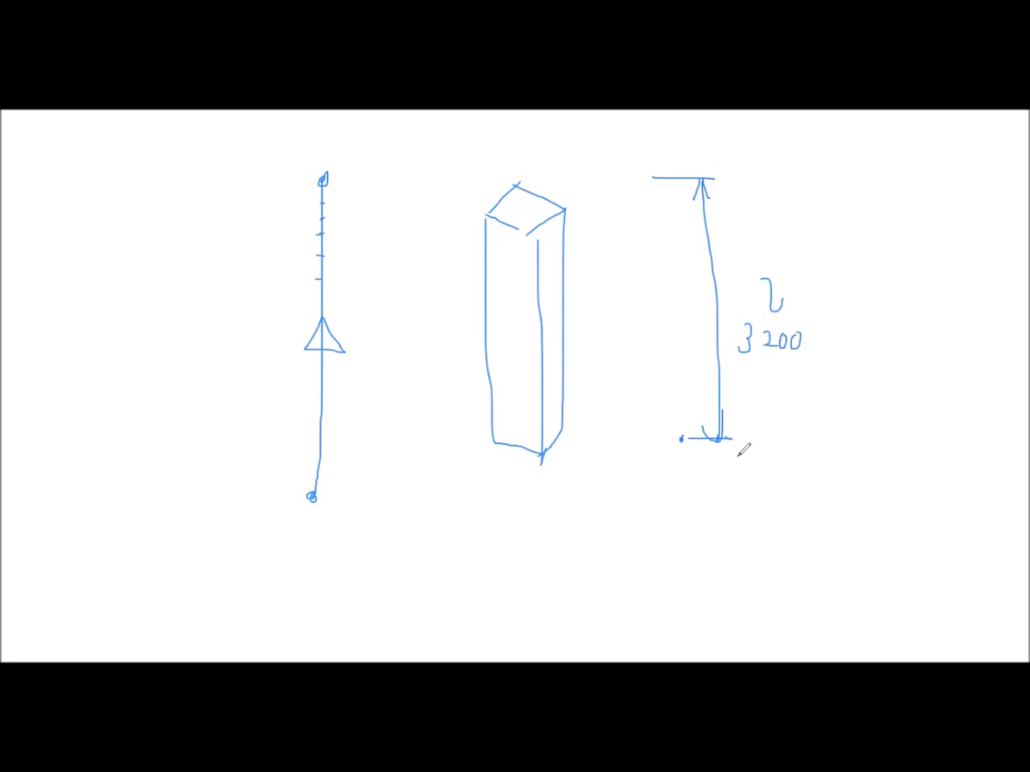
mouse_move(755, 462)
mouse_down()
mouse_move(781, 424)
mouse_move(804, 474)
mouse_up()
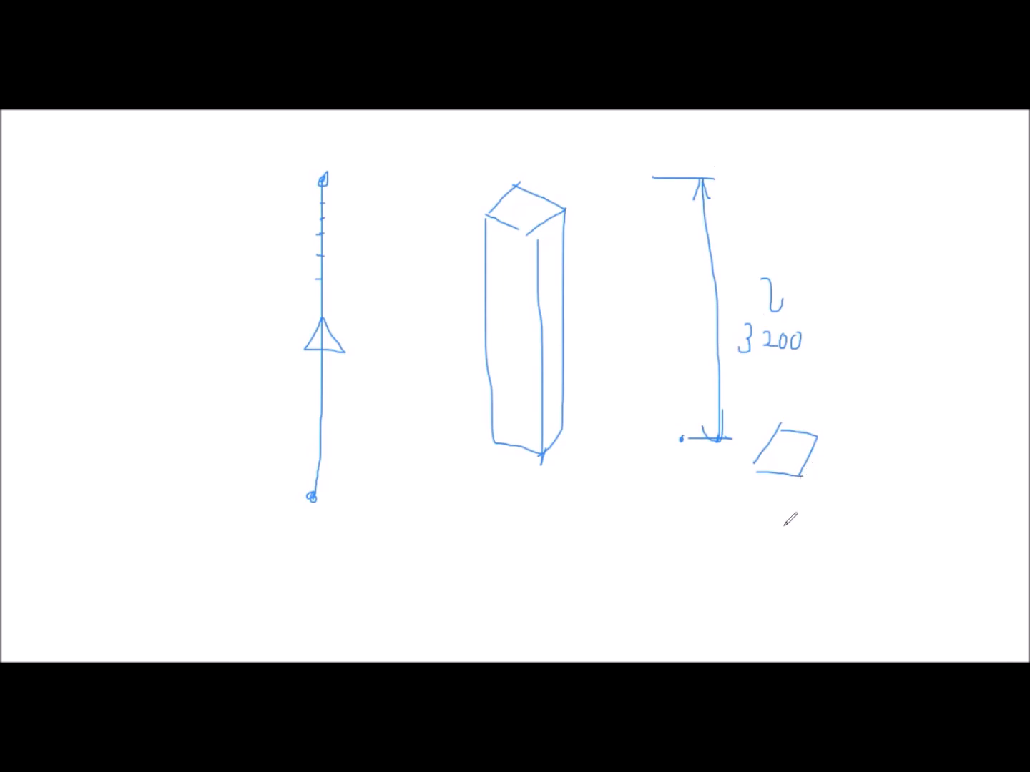